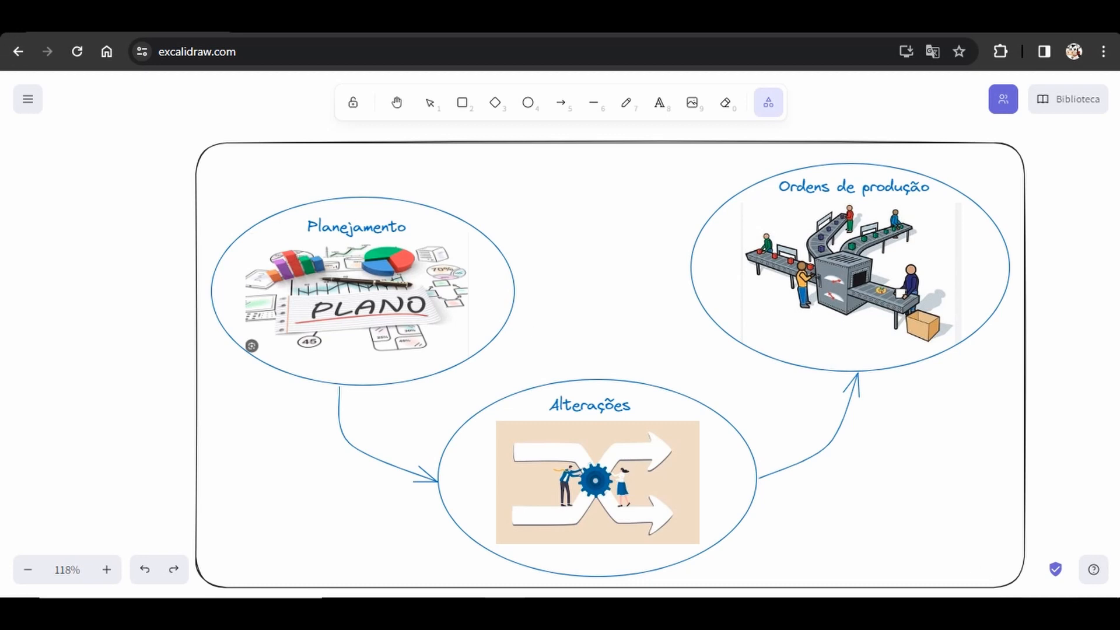
Step: Check the current date in the system calendar for December 2023 and point out the Planejamento stage of the diagram
click(1057, 611)
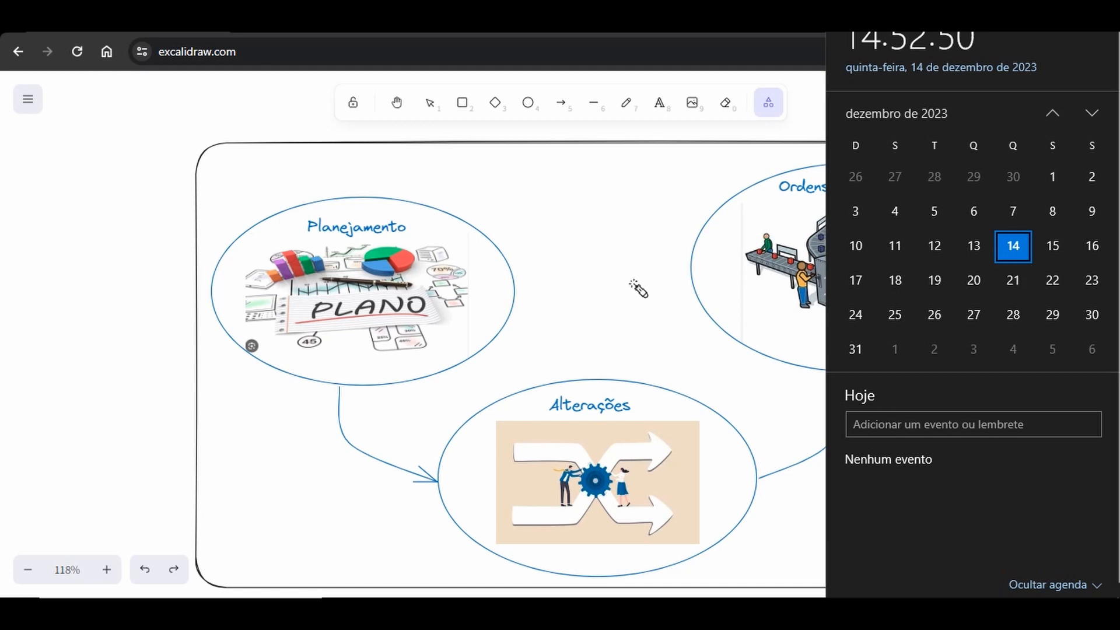
click(620, 209)
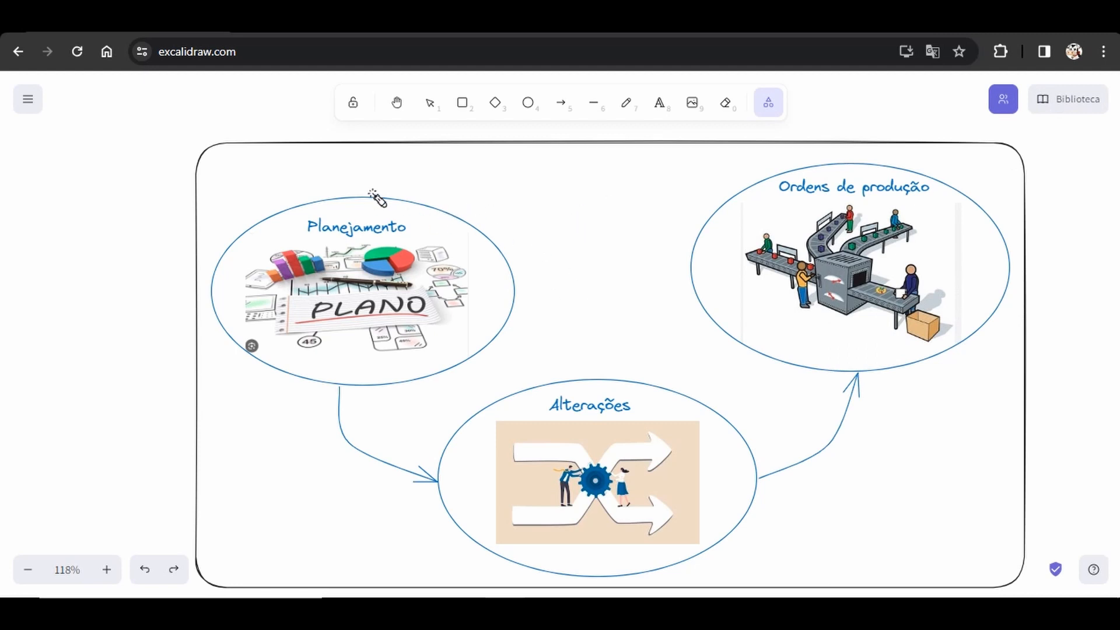
mouse_move(318, 174)
mouse_down()
mouse_move(243, 232)
mouse_move(354, 205)
mouse_move(290, 270)
mouse_move(350, 184)
mouse_move(284, 186)
mouse_up()
click(1058, 614)
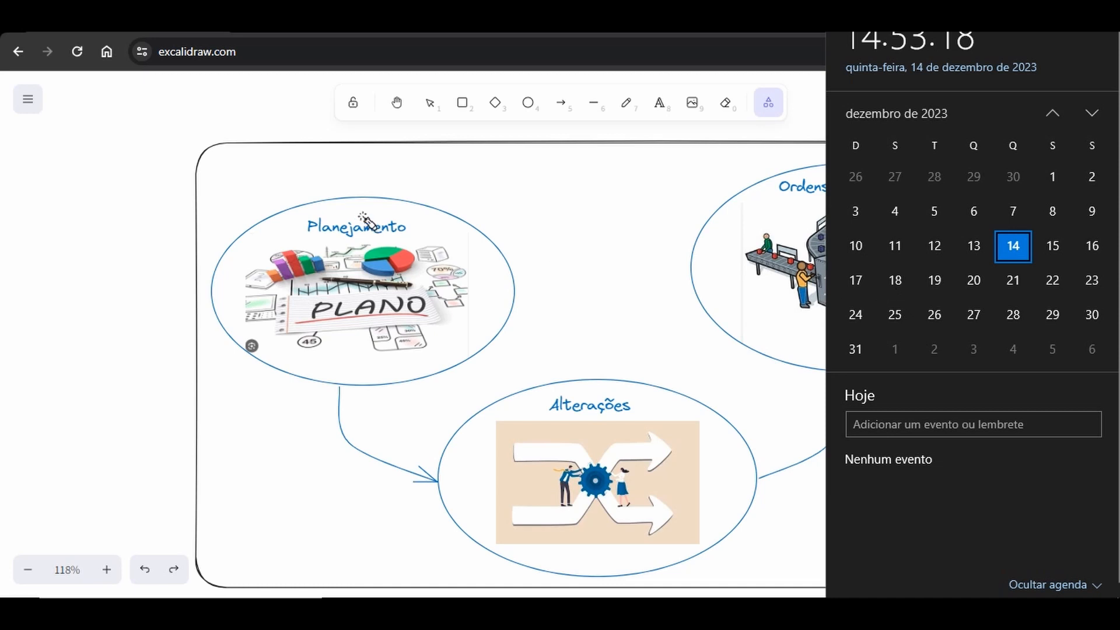
drag(355, 183, 362, 183)
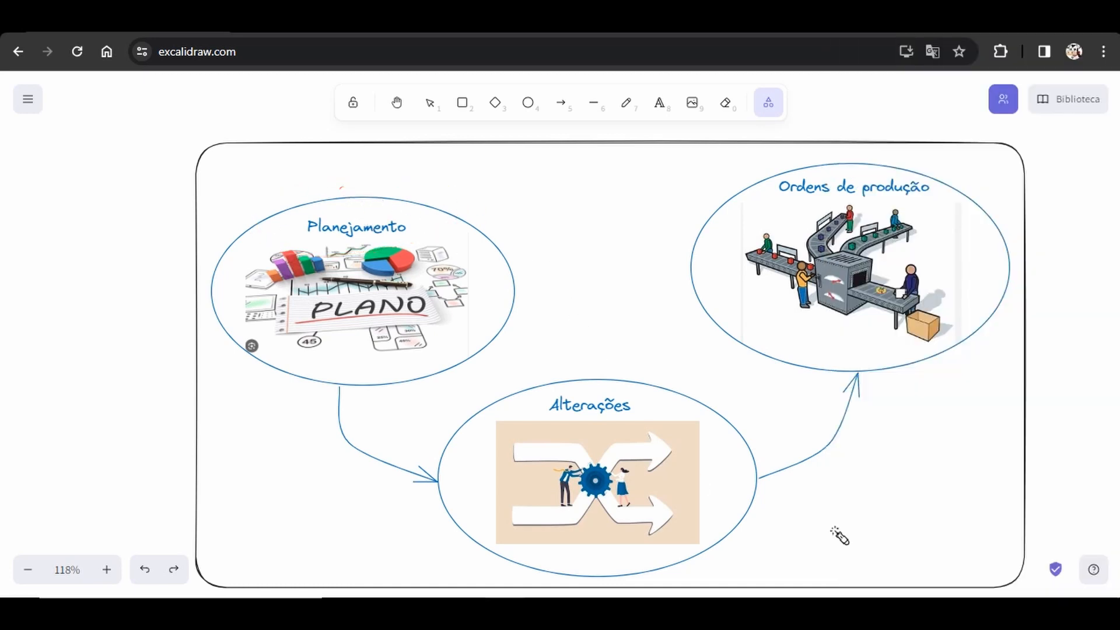
click(1058, 613)
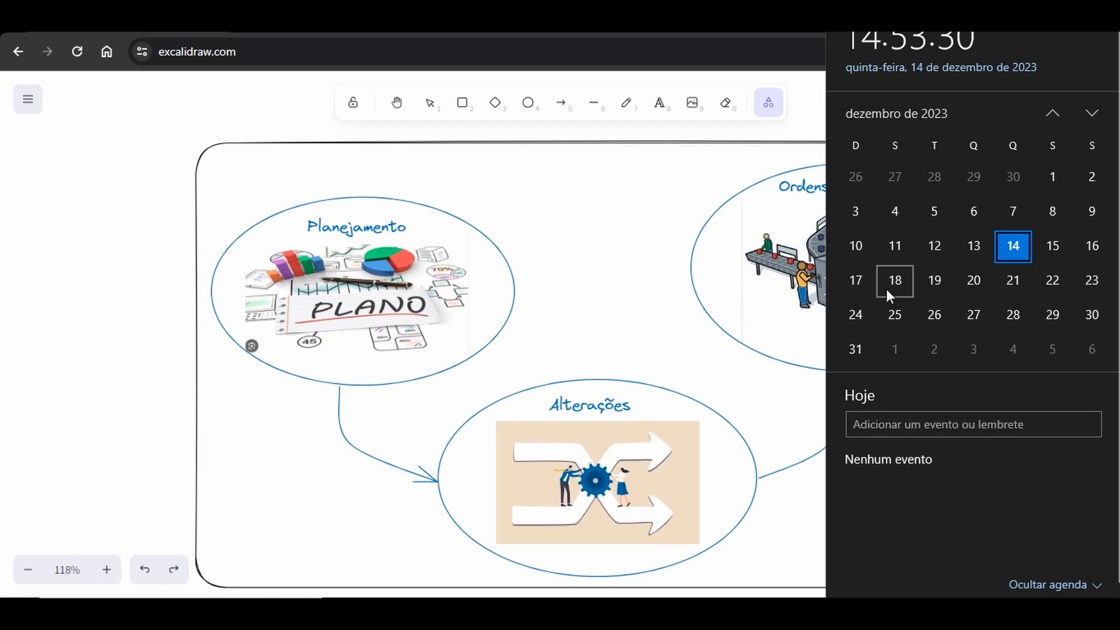
click(633, 348)
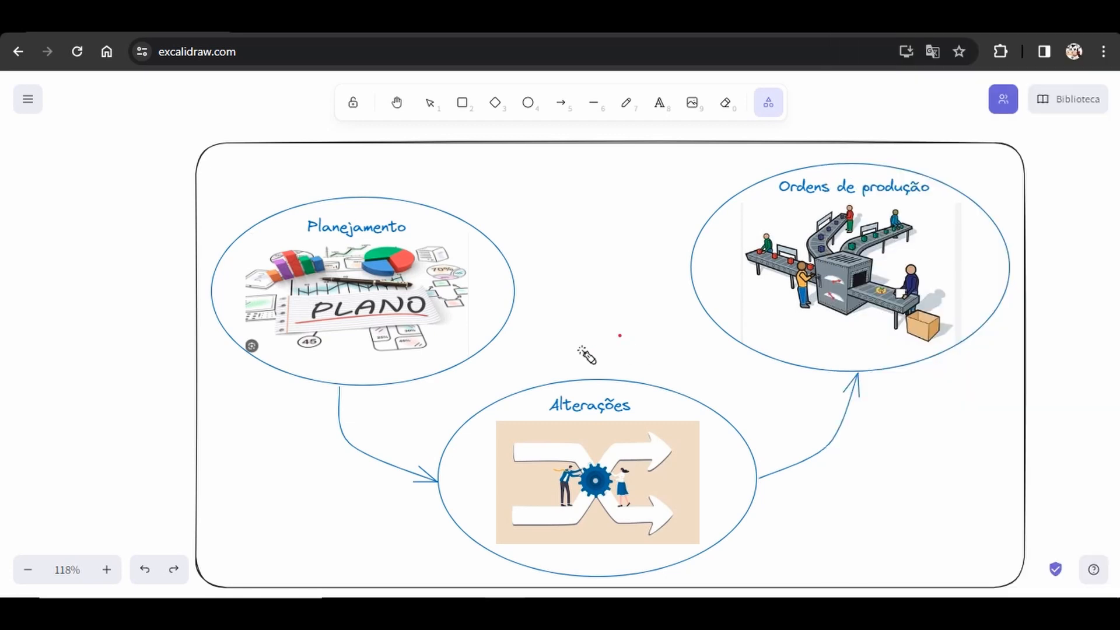
Step: Trace the flow between the Planejamento, Alterações and Ordens de produção stages on the diagram with the laser pointer
mouse_move(587, 349)
mouse_down()
mouse_move(518, 387)
mouse_move(671, 403)
mouse_move(519, 387)
mouse_move(533, 430)
mouse_move(583, 378)
mouse_move(673, 382)
mouse_up()
drag(423, 170, 443, 191)
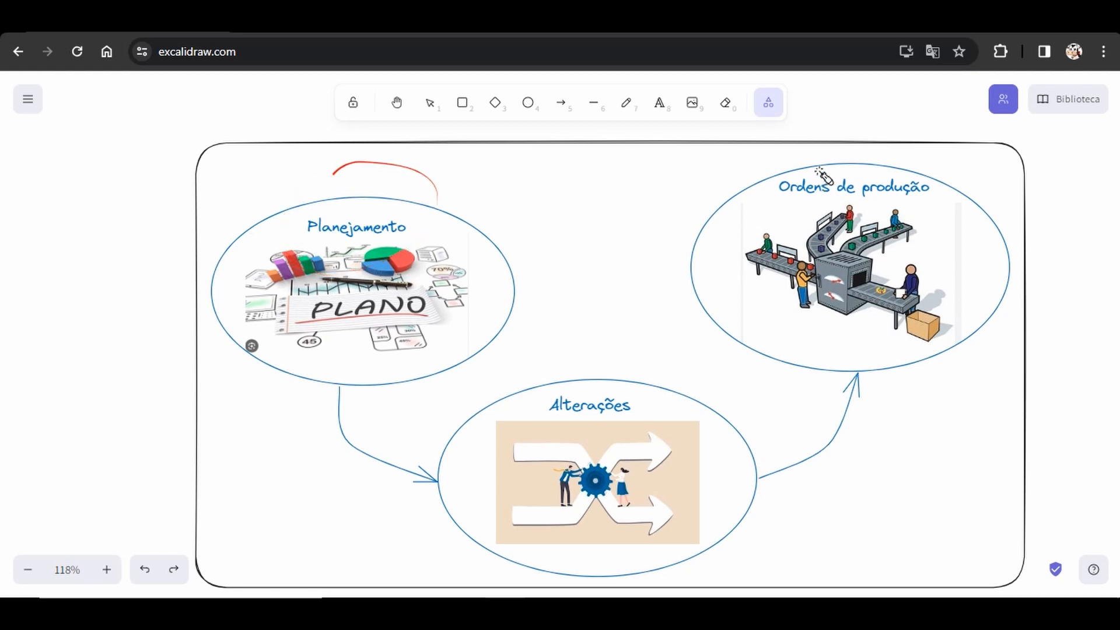
mouse_move(797, 155)
mouse_down()
mouse_move(978, 200)
mouse_move(746, 171)
mouse_up()
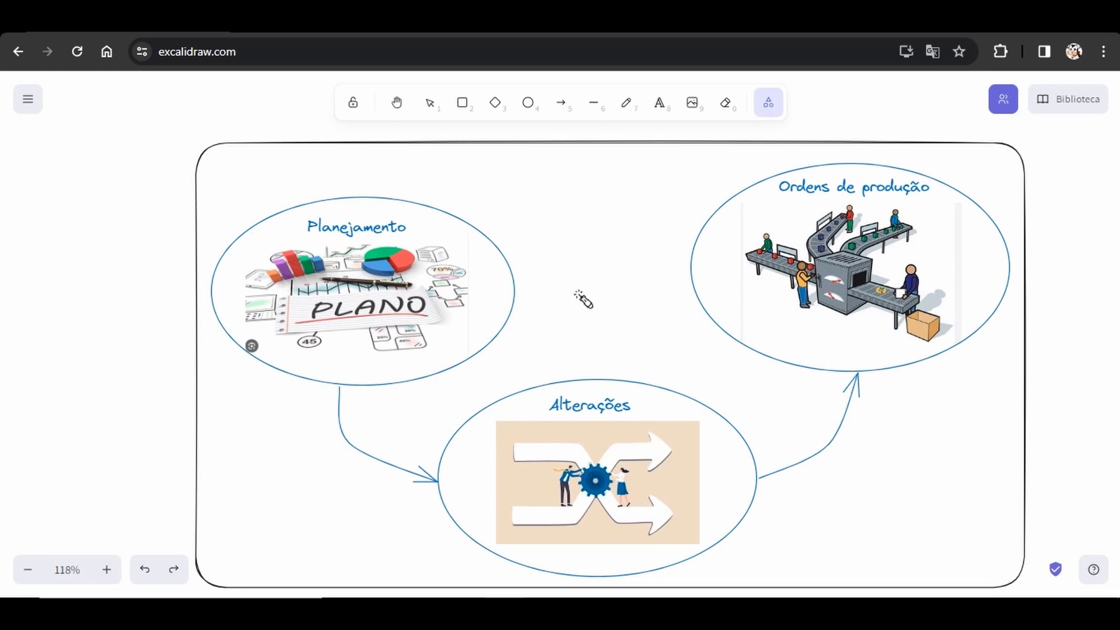
mouse_move(353, 207)
mouse_down()
mouse_move(283, 188)
mouse_move(365, 205)
mouse_move(294, 191)
mouse_up()
mouse_move(593, 363)
mouse_down()
mouse_move(555, 366)
mouse_move(642, 573)
mouse_move(609, 360)
mouse_move(521, 418)
mouse_up()
drag(561, 350, 478, 460)
mouse_move(533, 546)
mouse_down()
mouse_move(608, 368)
mouse_move(516, 359)
mouse_move(500, 460)
mouse_move(667, 369)
mouse_move(540, 382)
mouse_up()
mouse_move(816, 155)
mouse_down()
mouse_move(795, 166)
mouse_move(957, 242)
mouse_move(681, 190)
mouse_up()
mouse_move(350, 179)
mouse_down()
mouse_move(316, 198)
mouse_move(420, 222)
mouse_up()
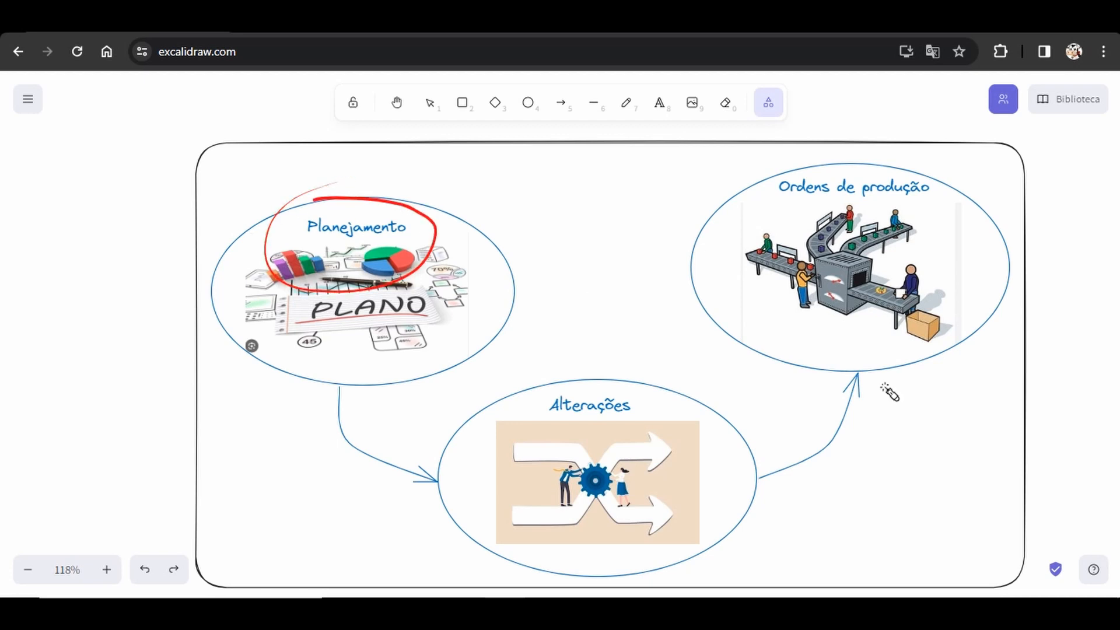
Step: Check the dates after 14 December 2023 in the system calendar and point from Planejamento to Alterações on the diagram
click(1060, 595)
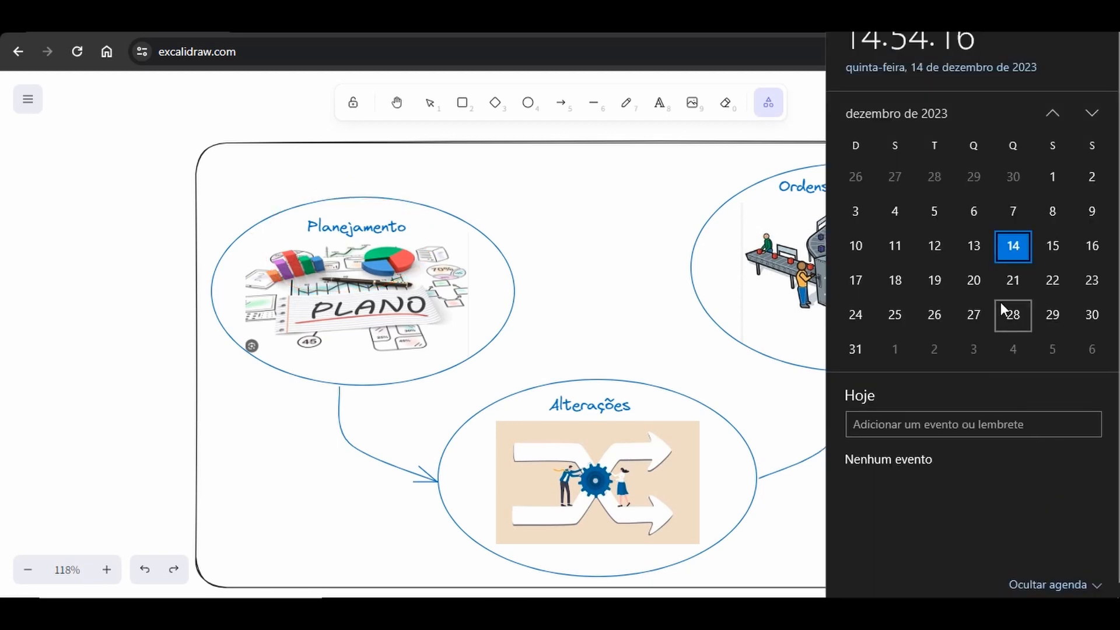
click(573, 303)
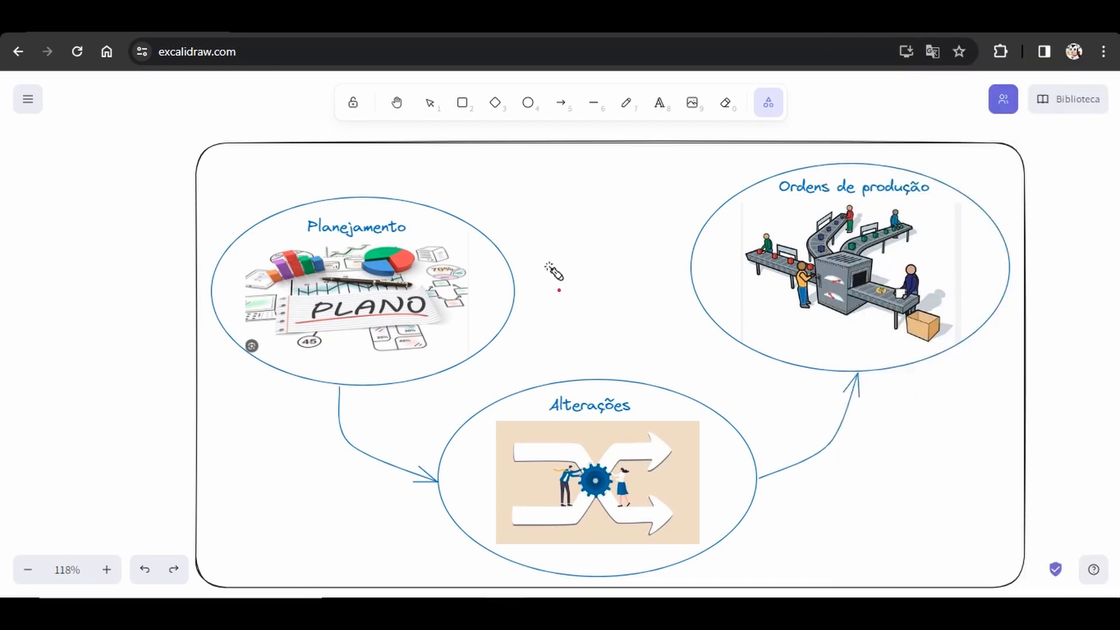
mouse_move(342, 173)
mouse_down()
mouse_move(270, 189)
mouse_move(382, 173)
mouse_up()
mouse_move(603, 357)
mouse_down()
mouse_move(525, 370)
mouse_move(697, 397)
mouse_move(702, 443)
mouse_up()
Step: Switch to TOTVS Estoque/Custos and review the three entries listed in Gestão de Ordens de Produção e Estoques
mouse_move(706, 612)
click(700, 525)
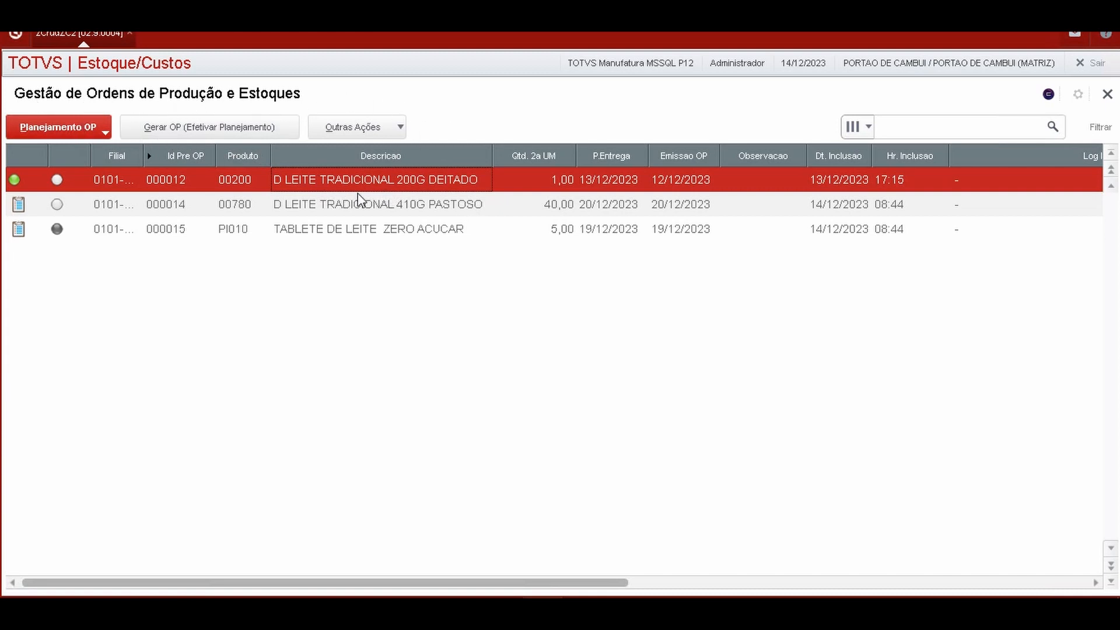
scroll(359, 202, down, 2)
scroll(380, 190, up, 2)
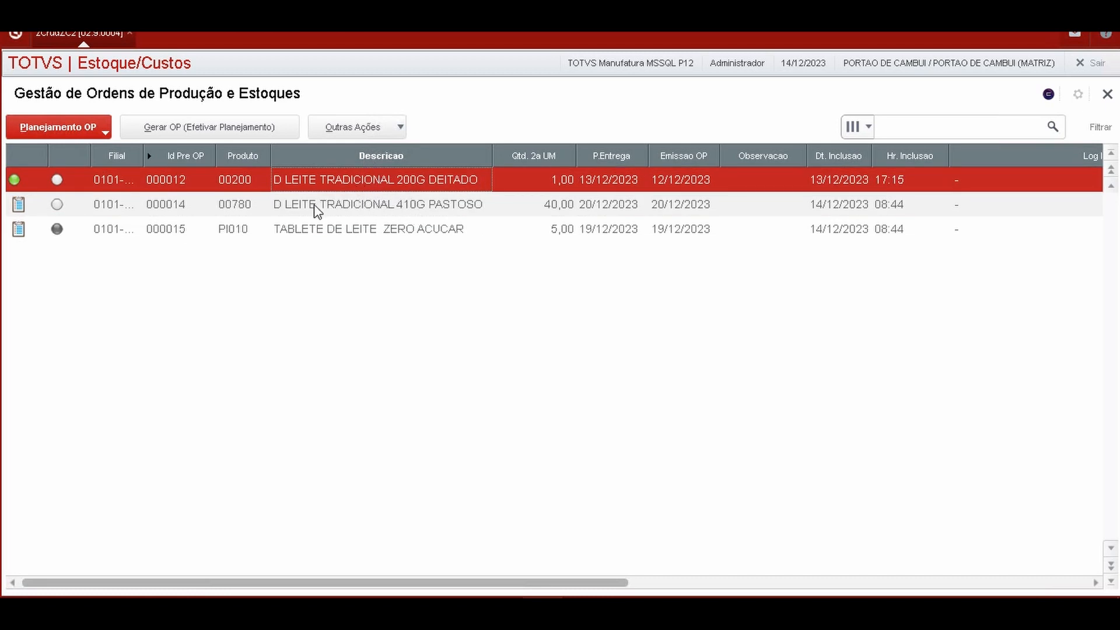
scroll(299, 220, down, 2)
scroll(299, 192, up, 1)
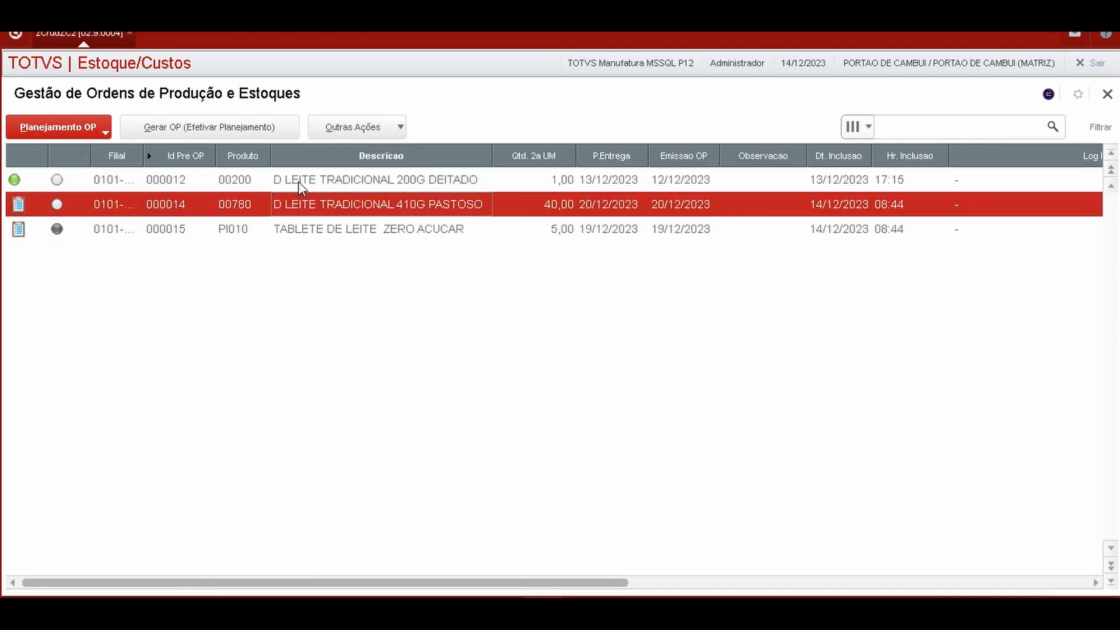
scroll(299, 181, up, 1)
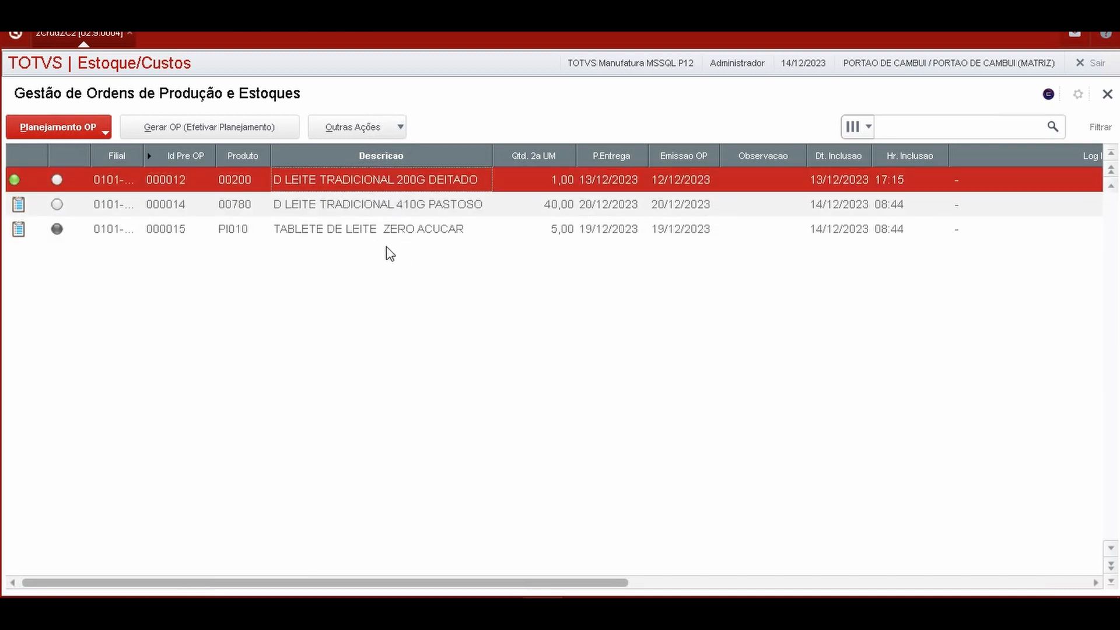
click(105, 213)
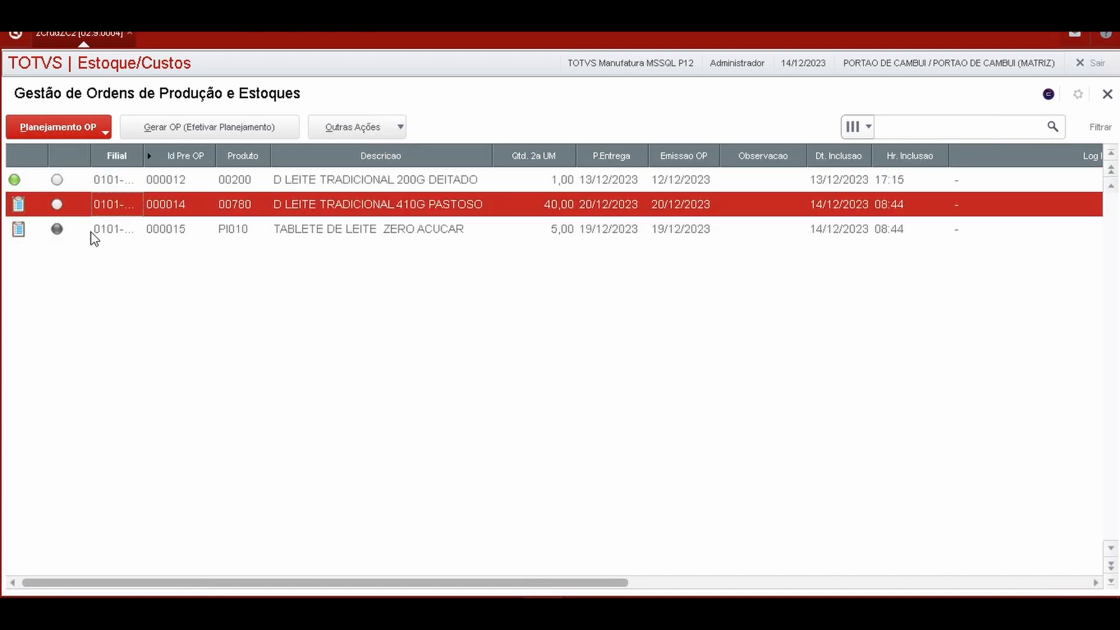
click(91, 233)
click(93, 184)
Step: View the full legend of the production planning entries and close it
click(84, 131)
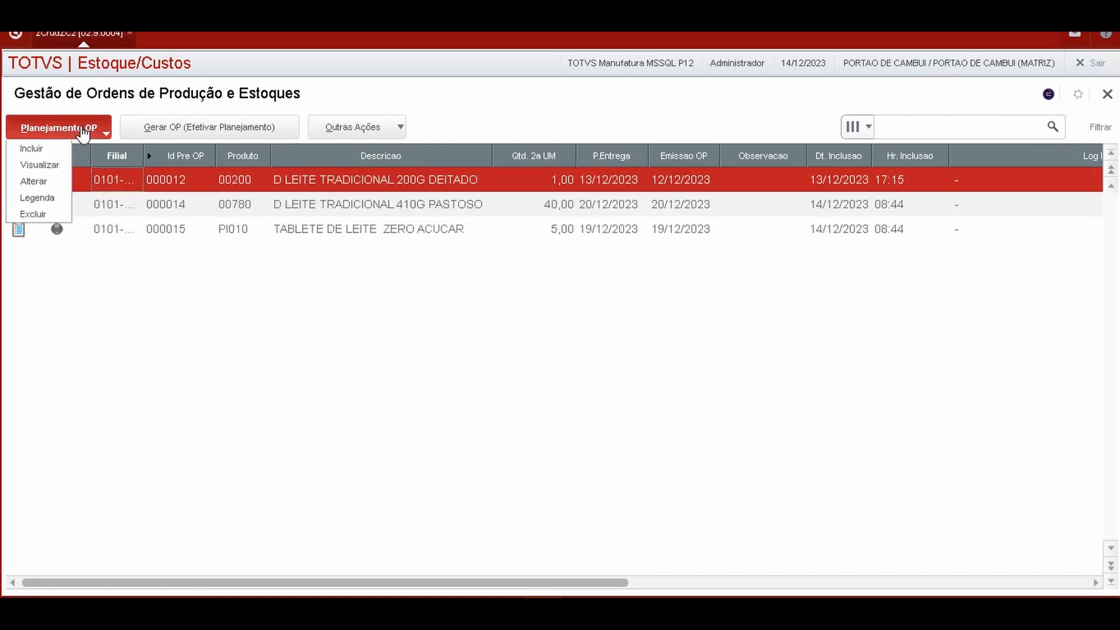
click(36, 198)
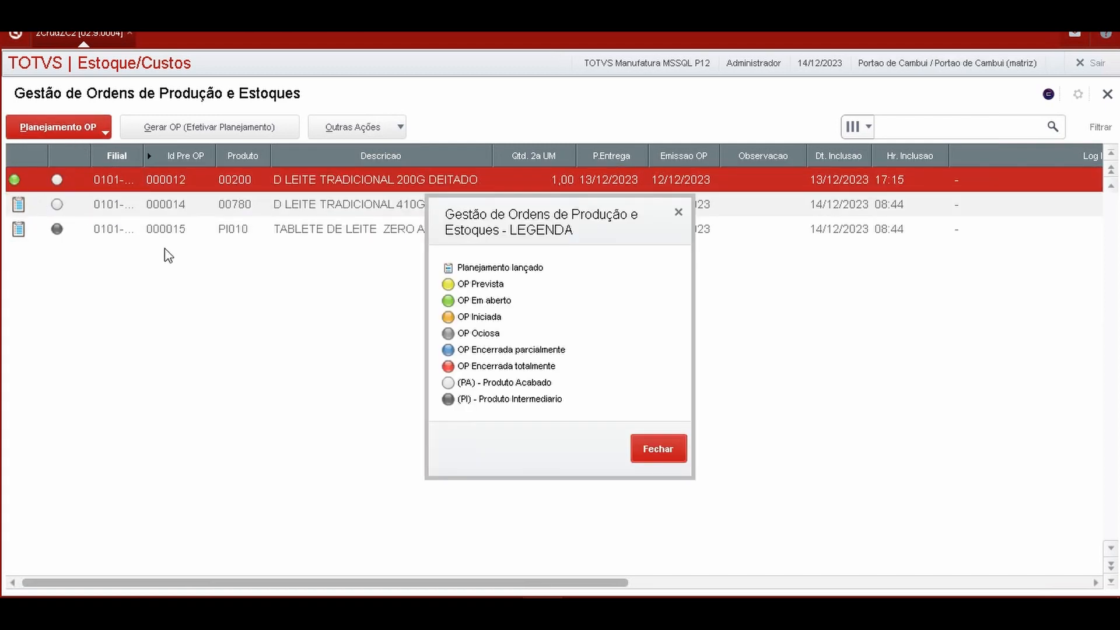
click(656, 451)
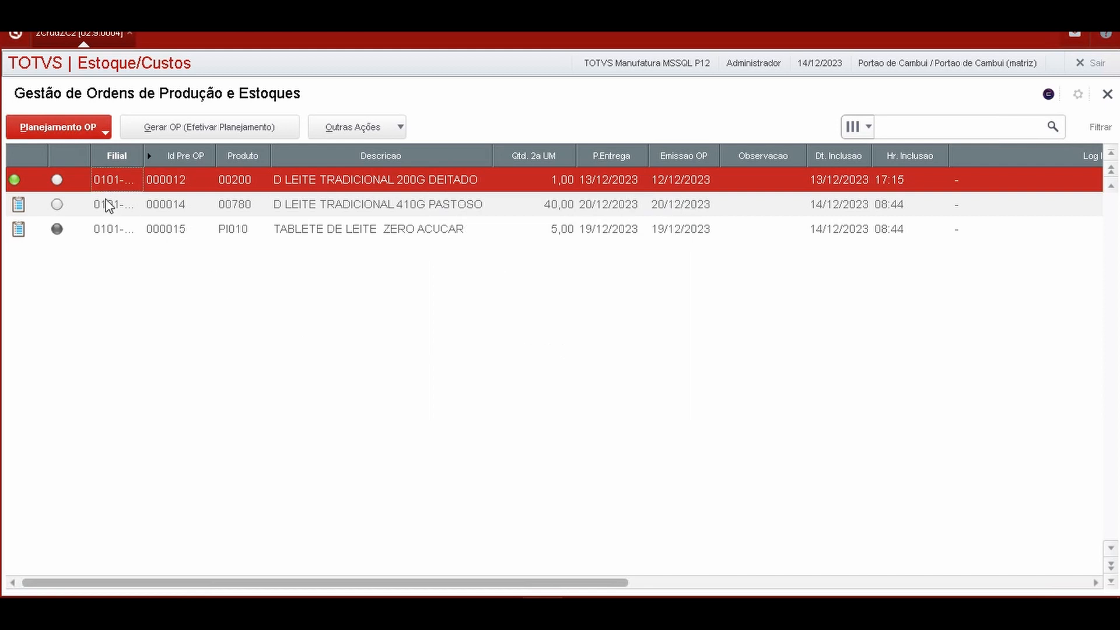
Step: Examine the separate order status and product type legends for D LEITE TRADICIONAL 200G DEITADO, then review the three Id Pre OP entries
click(25, 182)
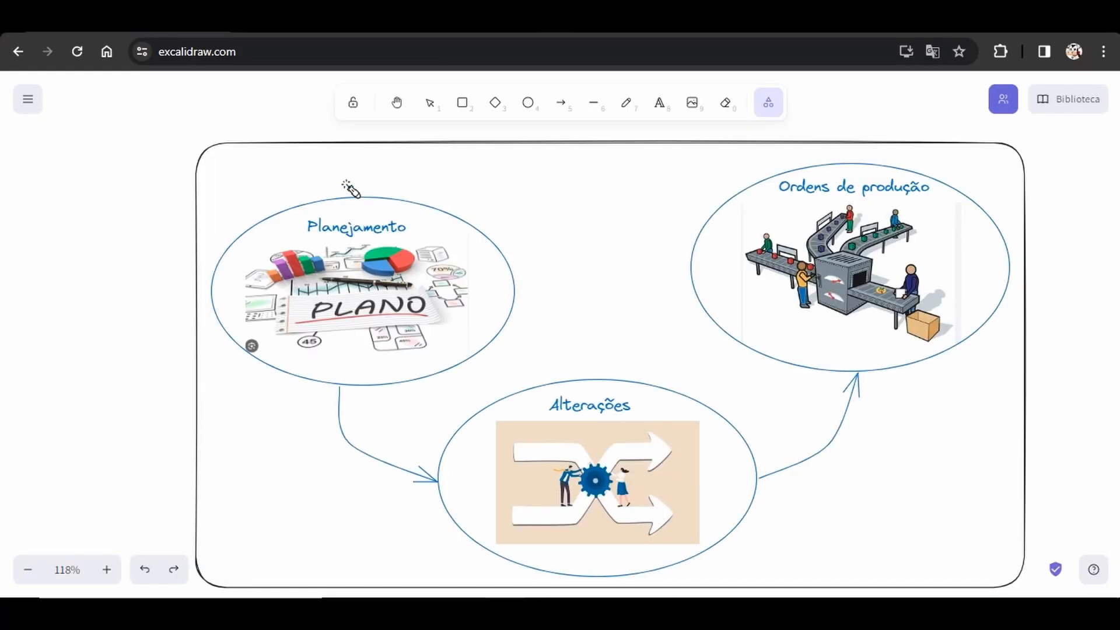
mouse_move(321, 169)
mouse_down()
mouse_move(259, 228)
mouse_move(431, 190)
mouse_move(307, 205)
mouse_move(333, 185)
mouse_move(355, 415)
mouse_move(337, 182)
mouse_up()
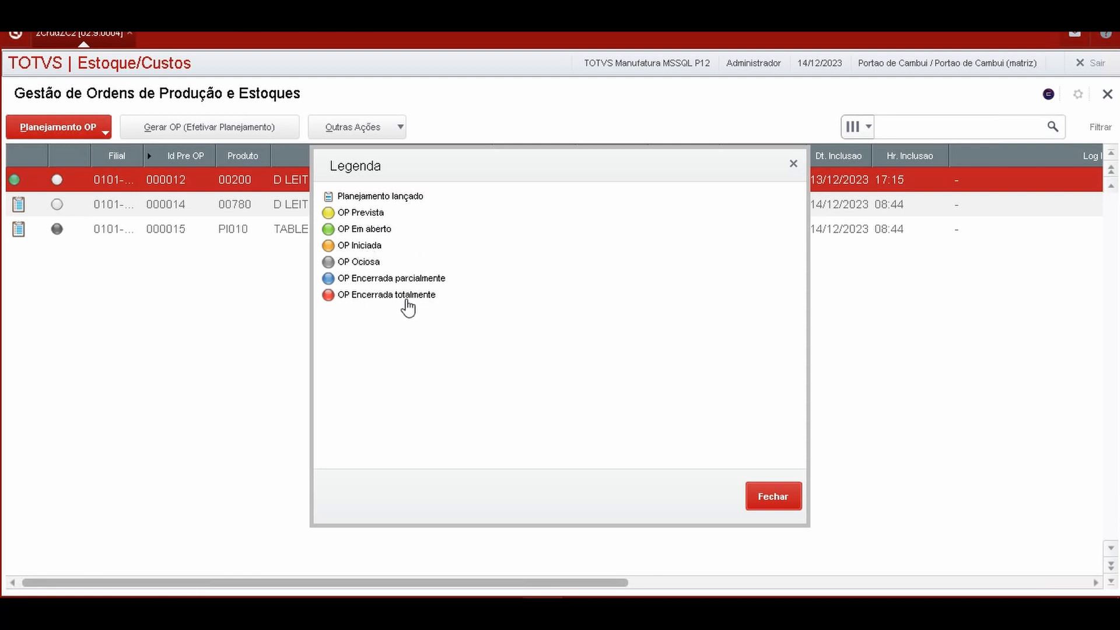
click(774, 501)
double_click(68, 183)
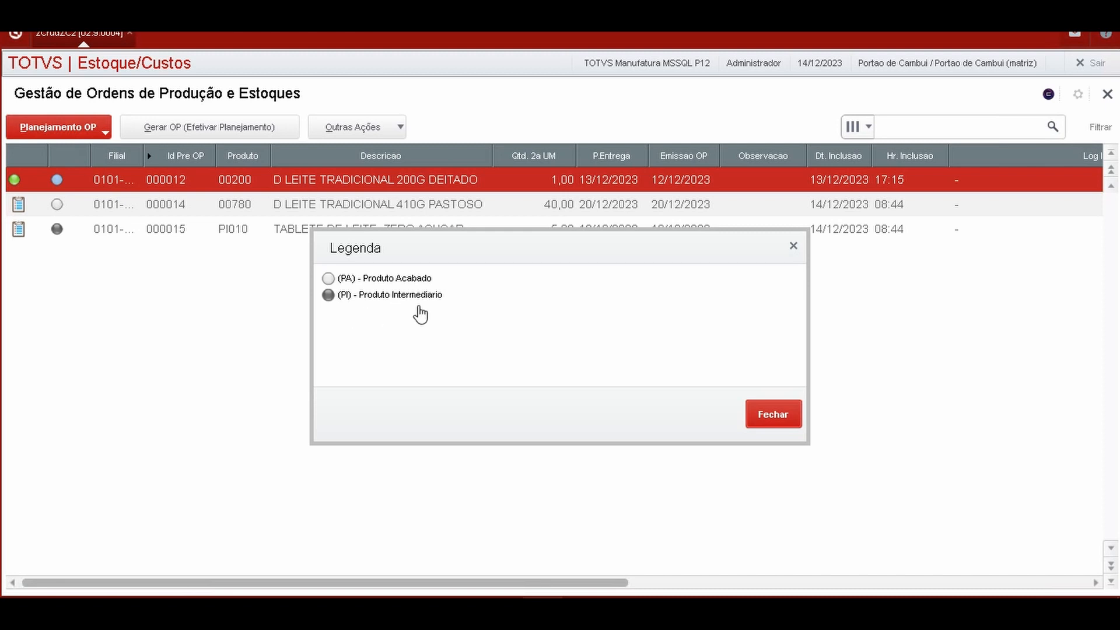
click(773, 415)
click(191, 230)
click(194, 205)
click(197, 183)
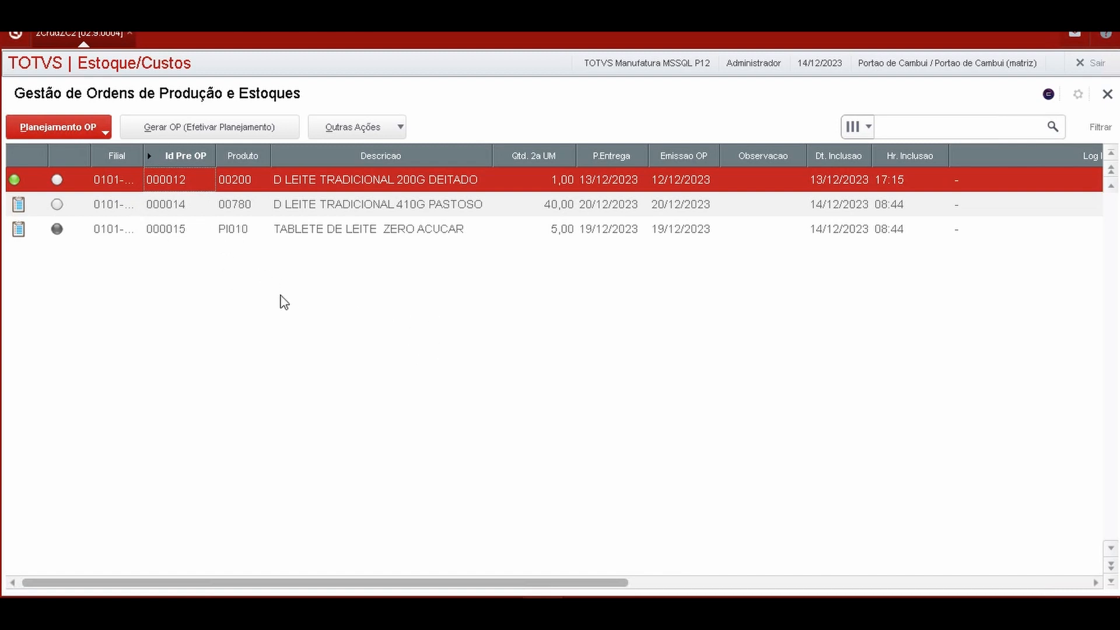
Step: Start a new production order planning for branch 0101 and set its product to 00203
click(95, 129)
click(32, 148)
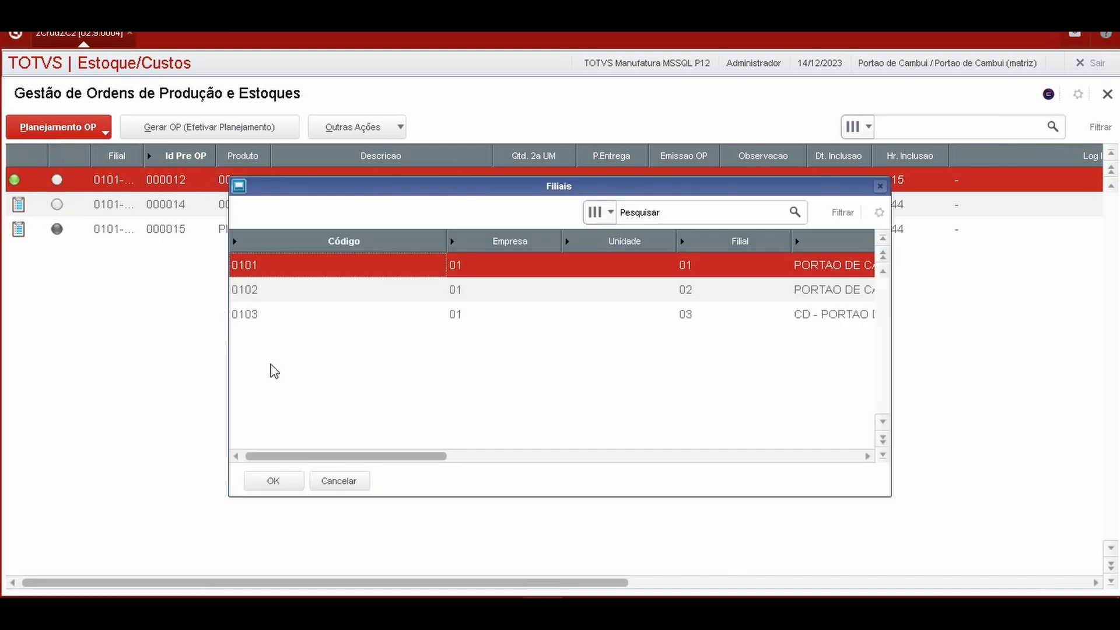
click(289, 479)
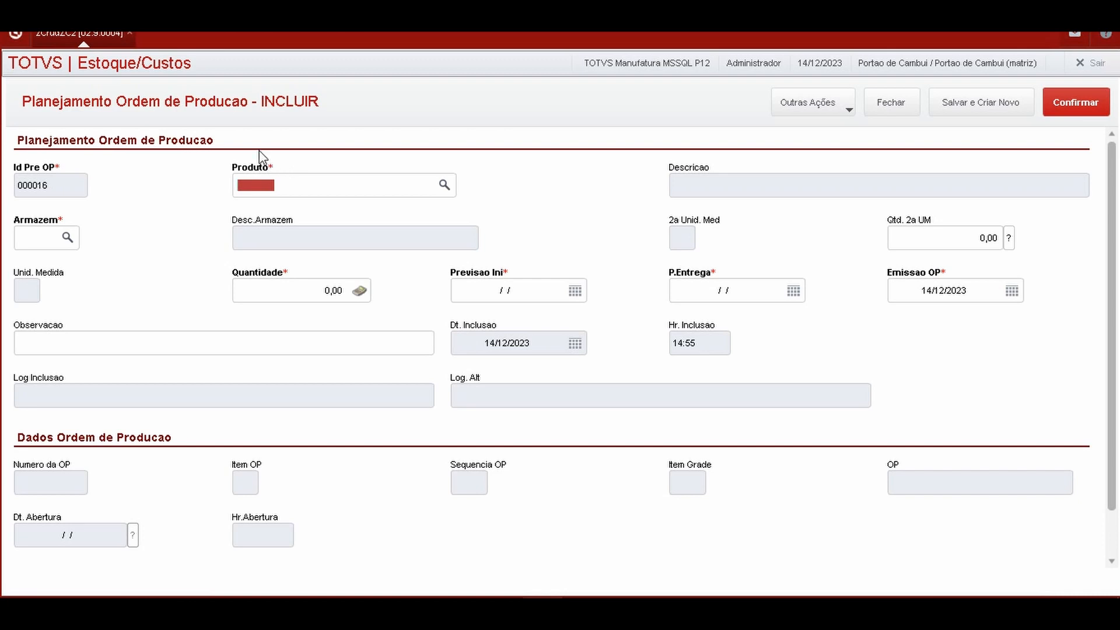
text(00203)
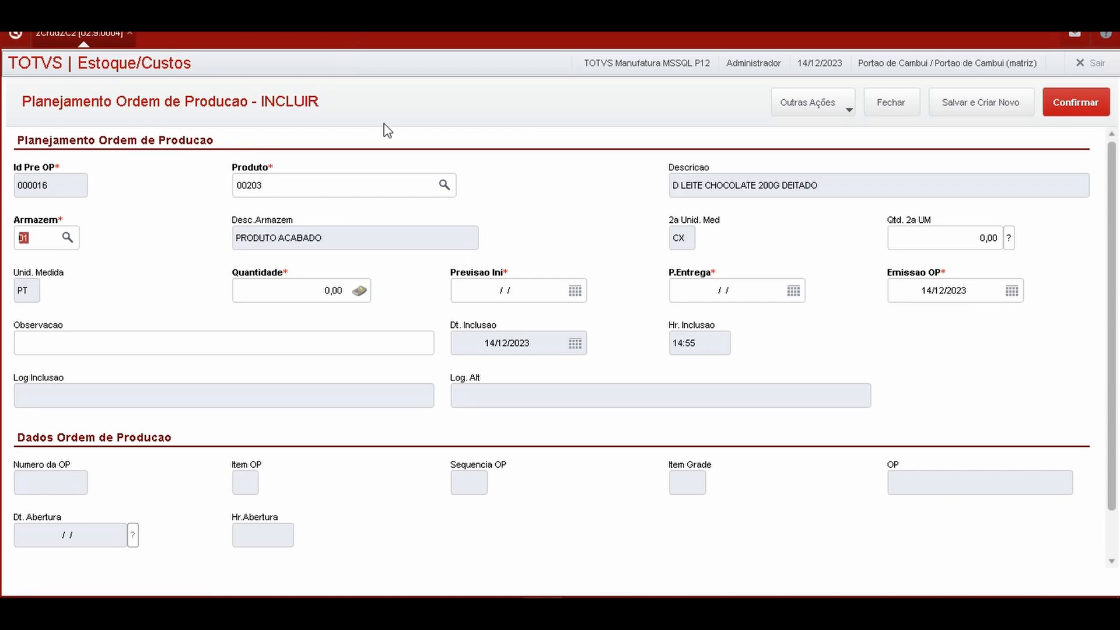
drag(287, 185, 164, 190)
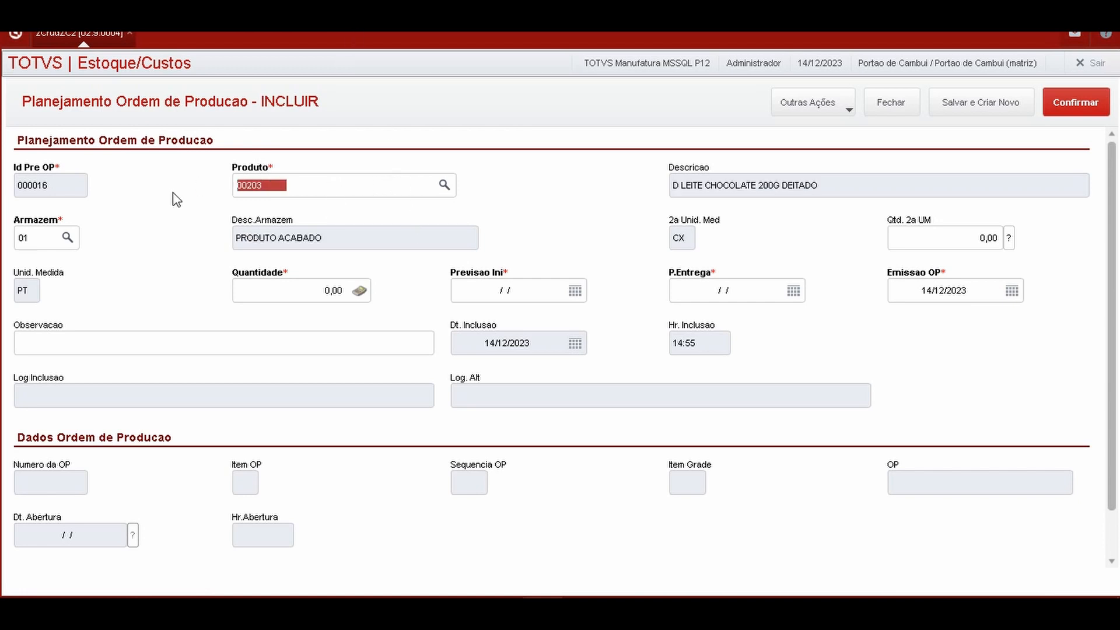
Step: Set the planned quantity in the second unit of measure (Qtd. 2a UM) to 30
click(292, 289)
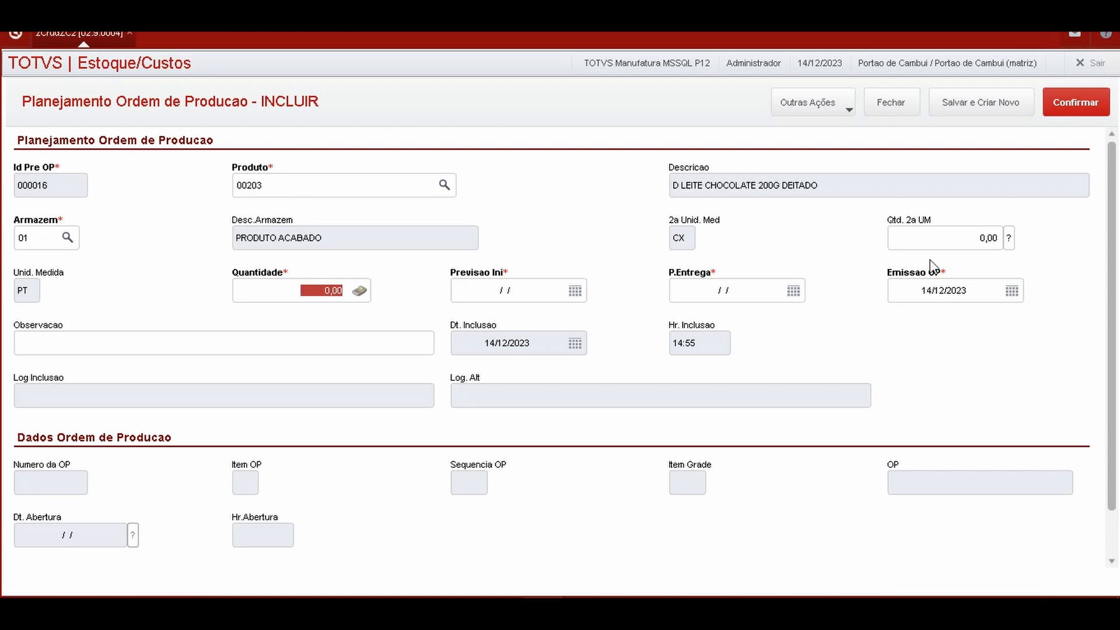
click(930, 236)
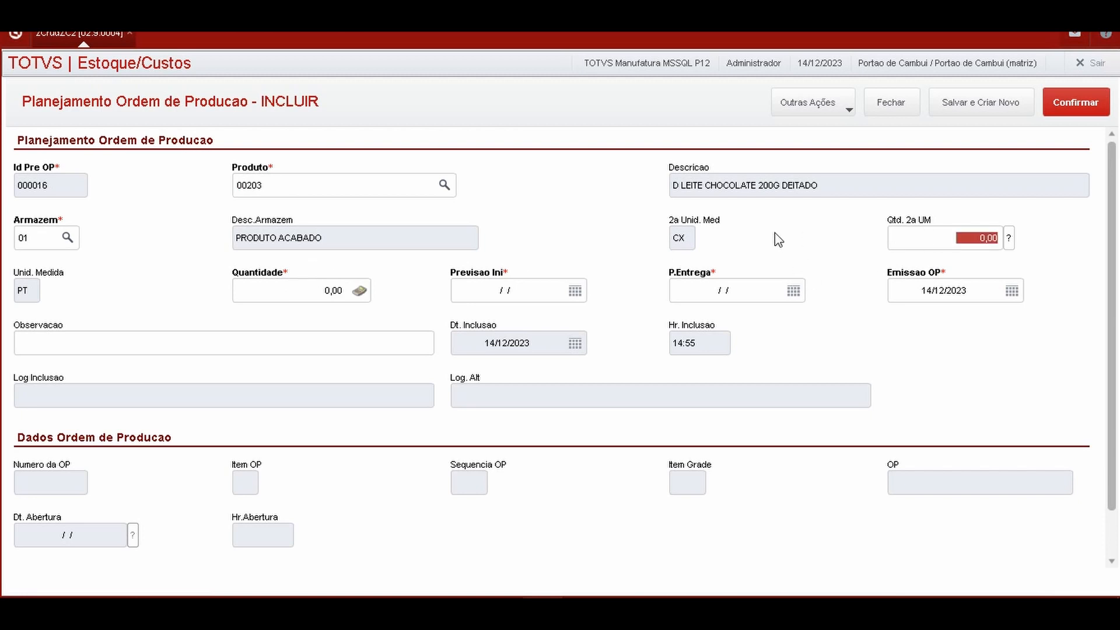
text(30)
key(Tab)
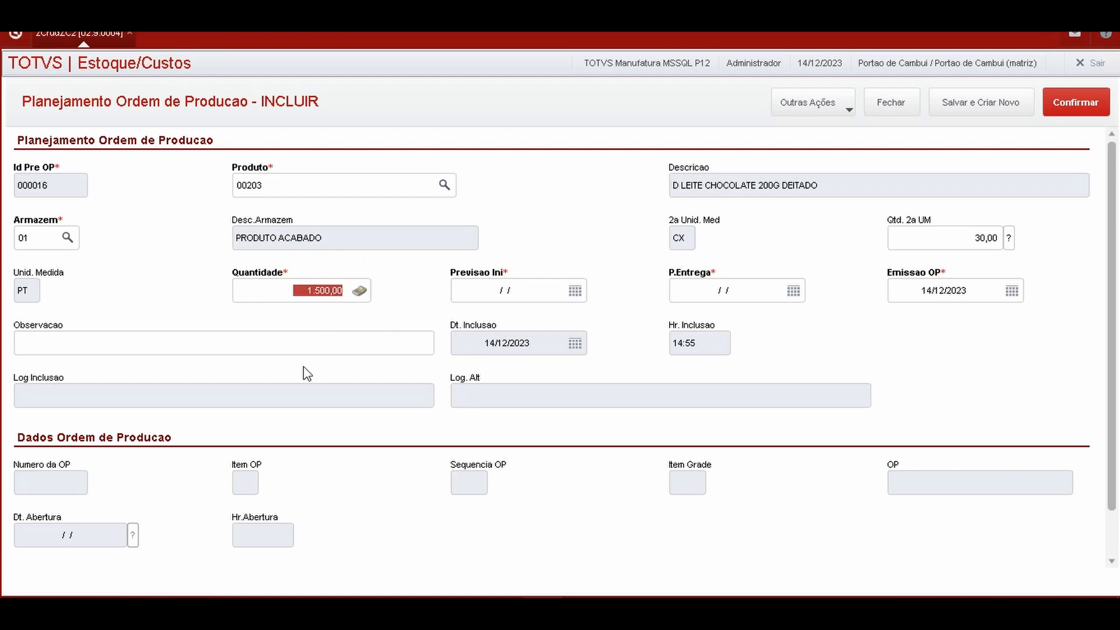
key(Tab)
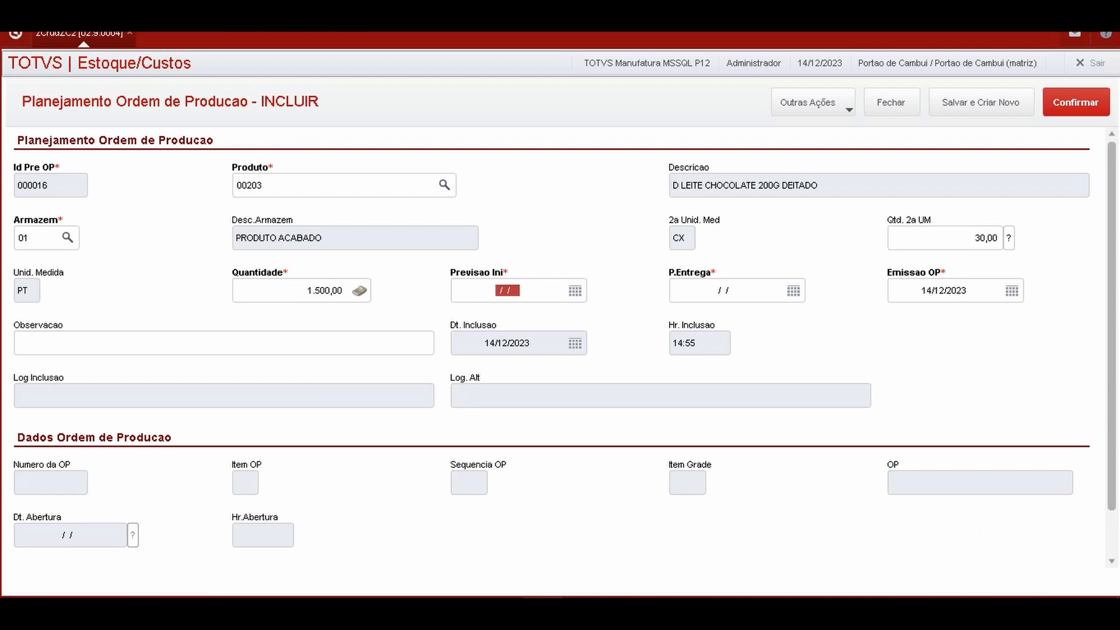
Step: Check the December 2023 calendar and set the start forecast (Previsao Ini) to 18/12/2023
click(1055, 613)
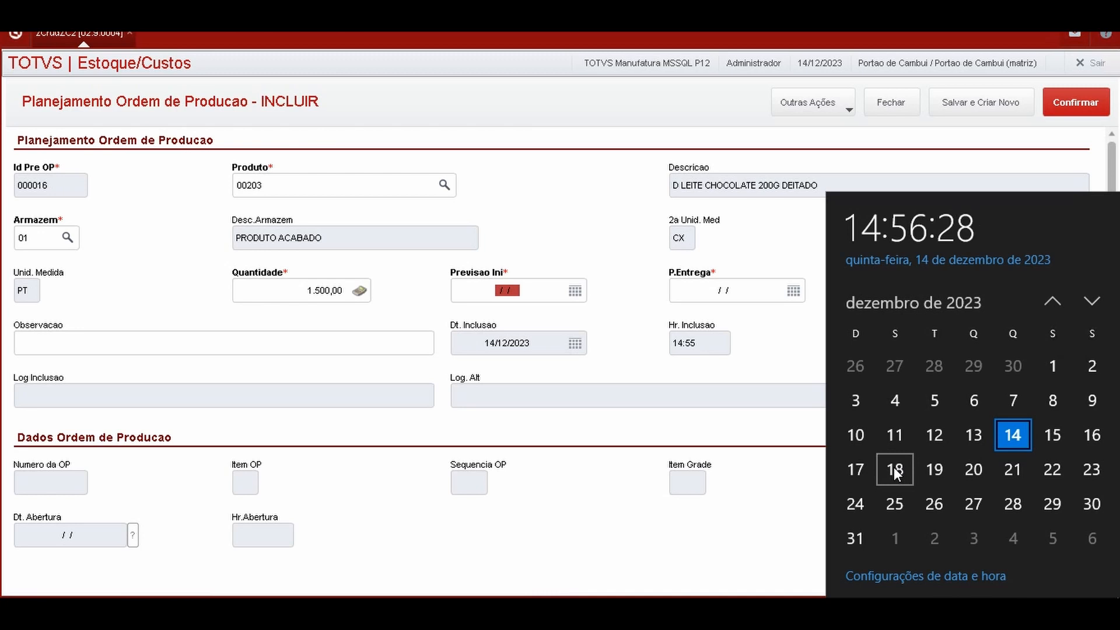
click(583, 238)
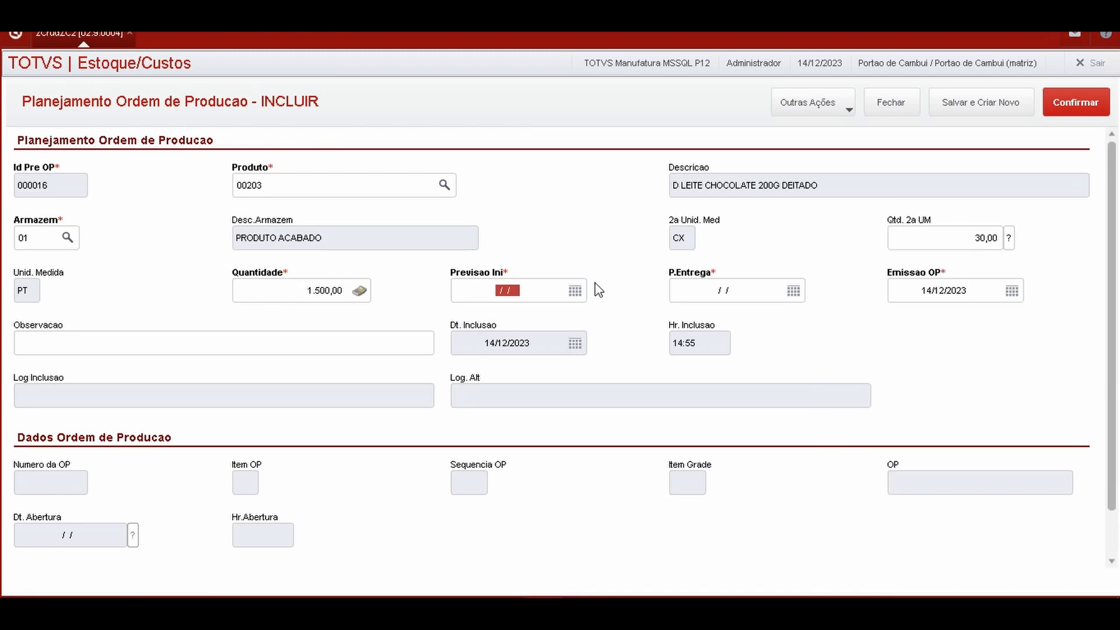
click(574, 291)
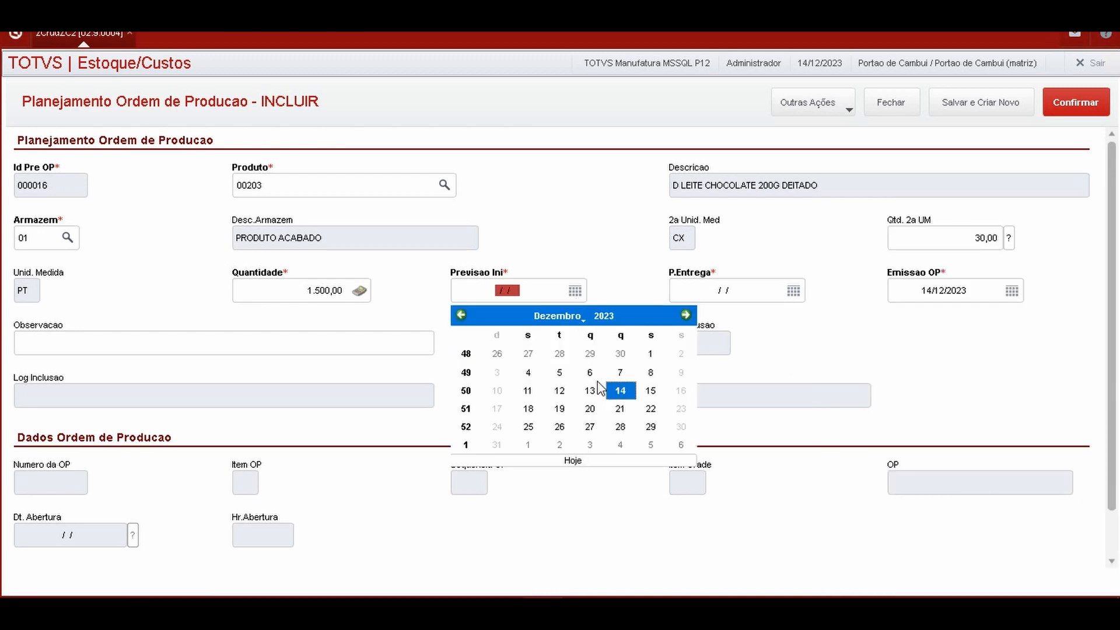
click(528, 409)
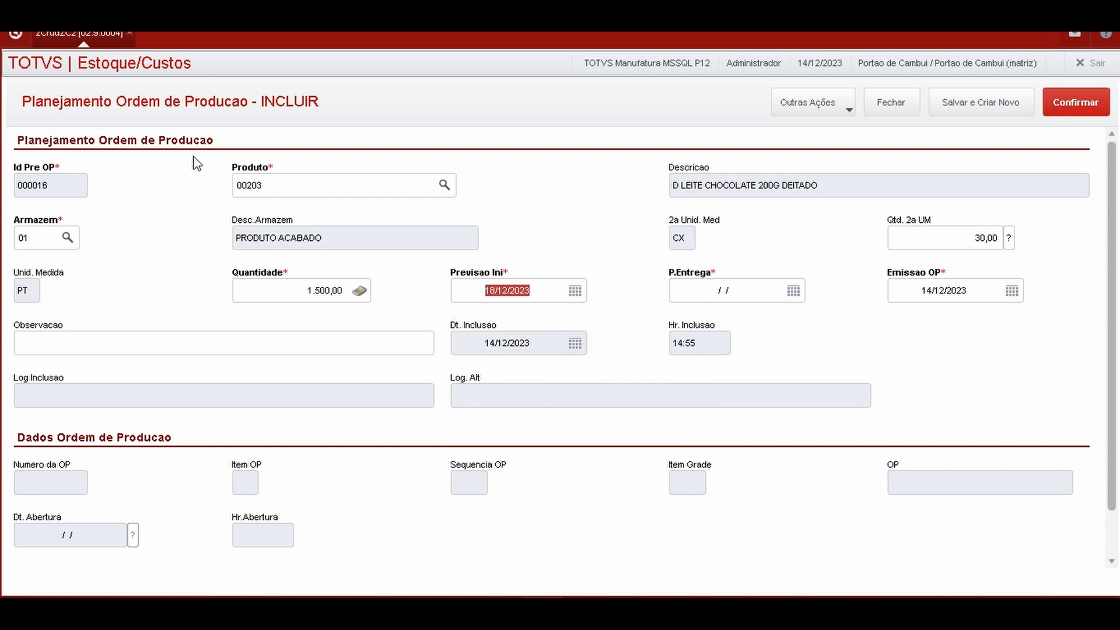
Step: Set the delivery forecast (P.Entrega) to 20/12/2023 and compare the issue date (Emissao OP) with the start forecast
click(737, 298)
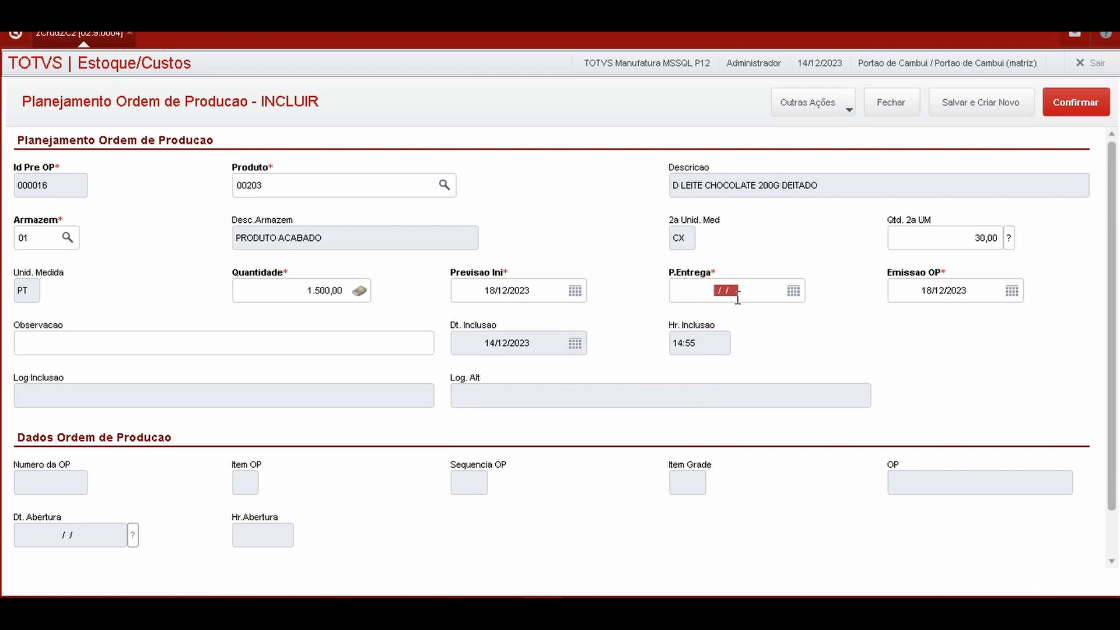
click(796, 292)
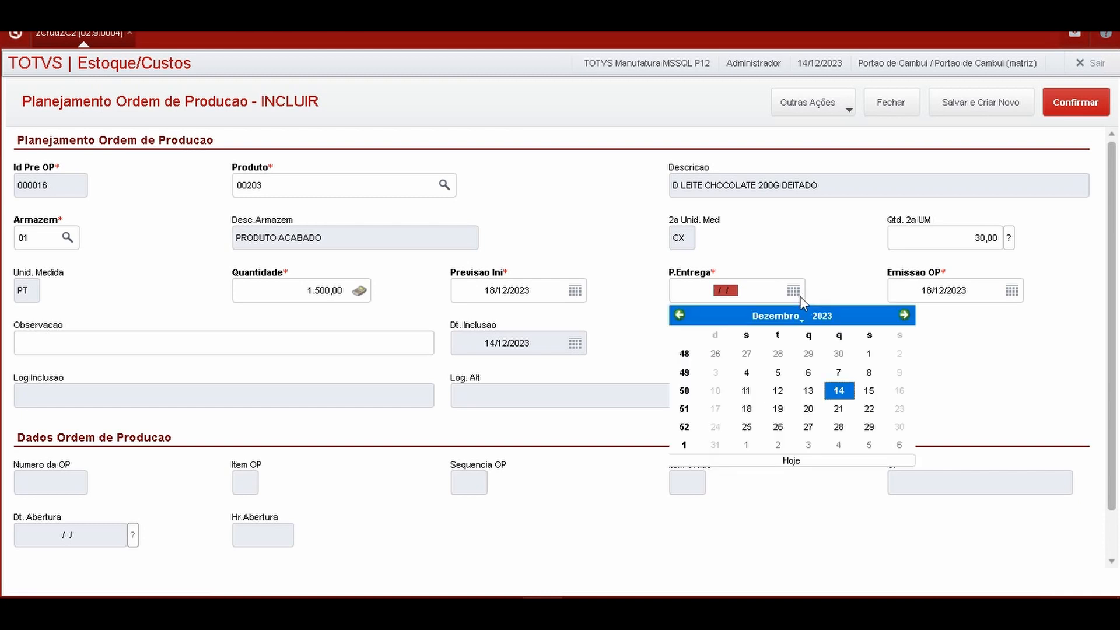
click(808, 409)
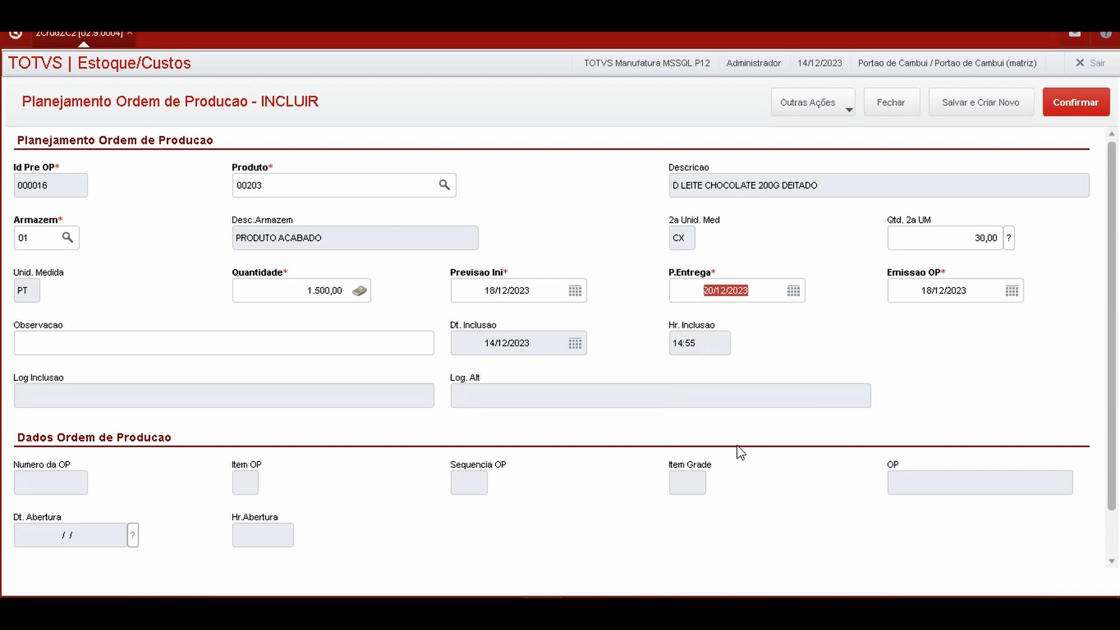
click(925, 286)
click(906, 290)
click(907, 290)
click(479, 290)
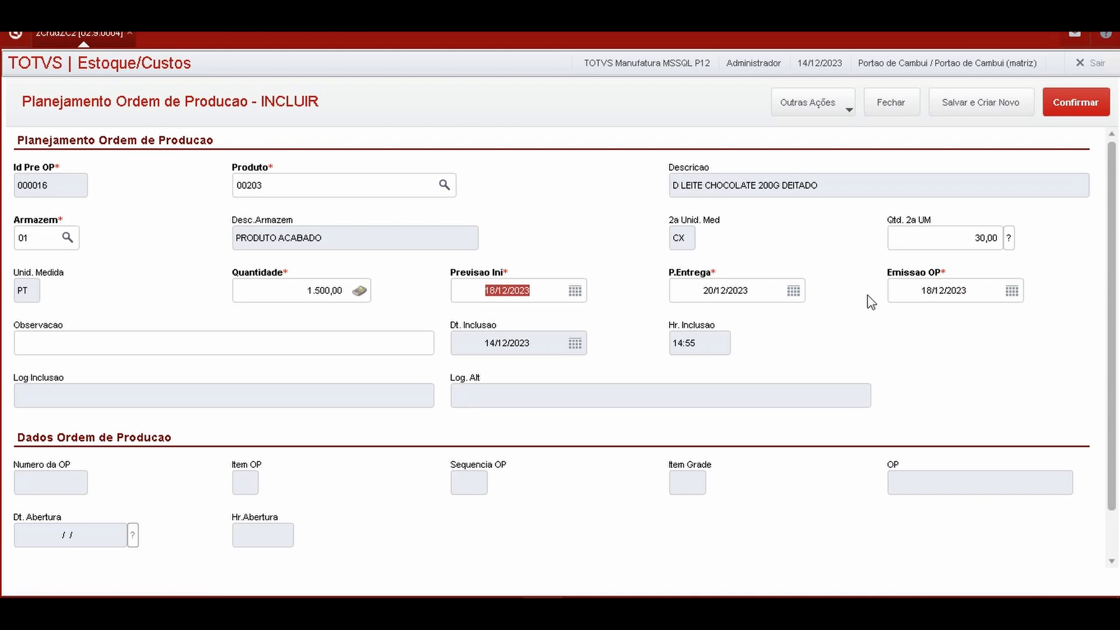
click(943, 290)
click(497, 286)
Step: Enter NAO PRECISA DE CAIXA DE EMBARQUE as the planning's observation (Observacao)
click(151, 346)
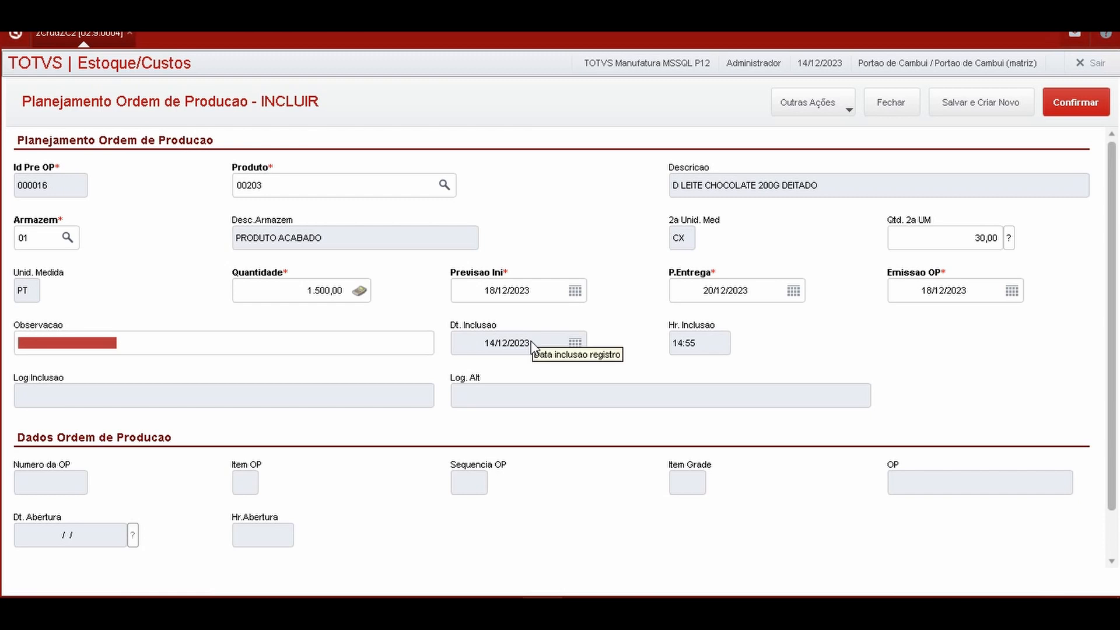
text(DOCE)
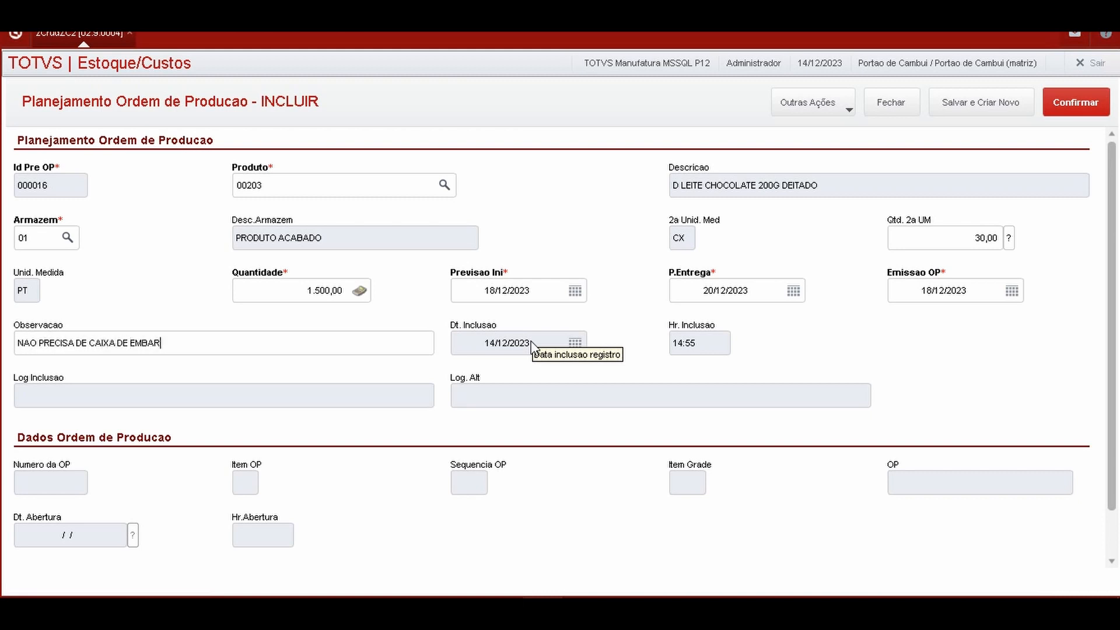
text(E)
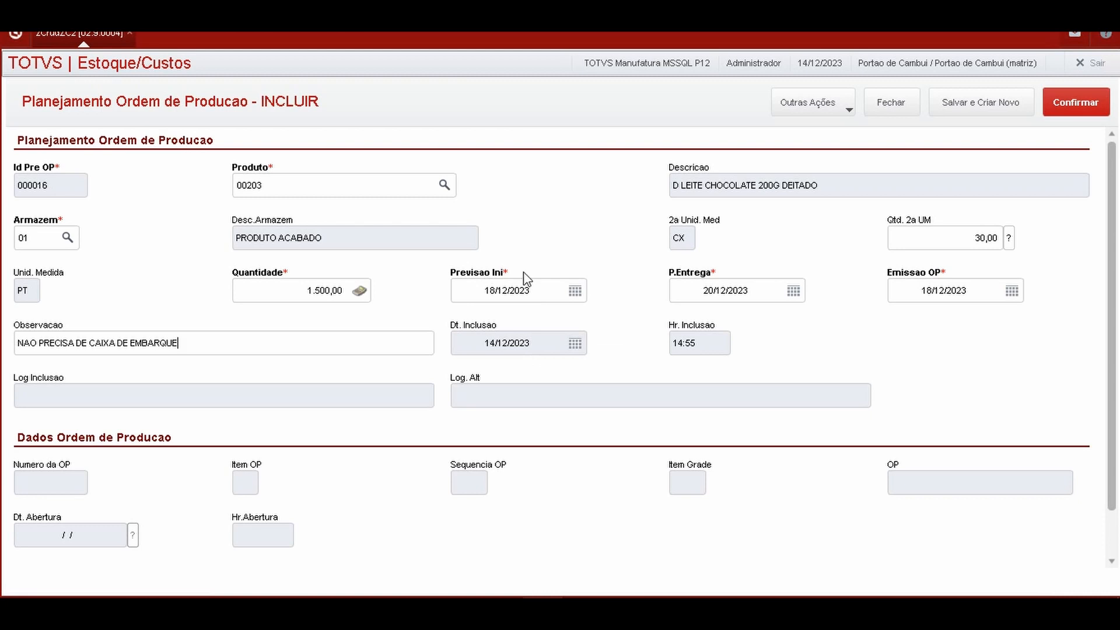
key(ctrl+a)
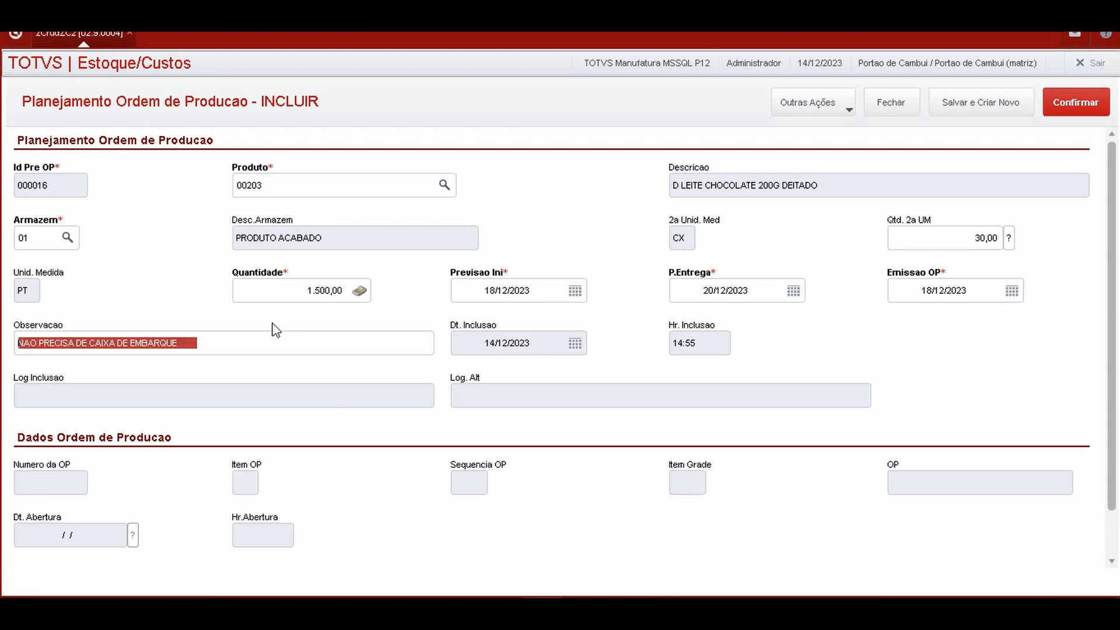
click(236, 346)
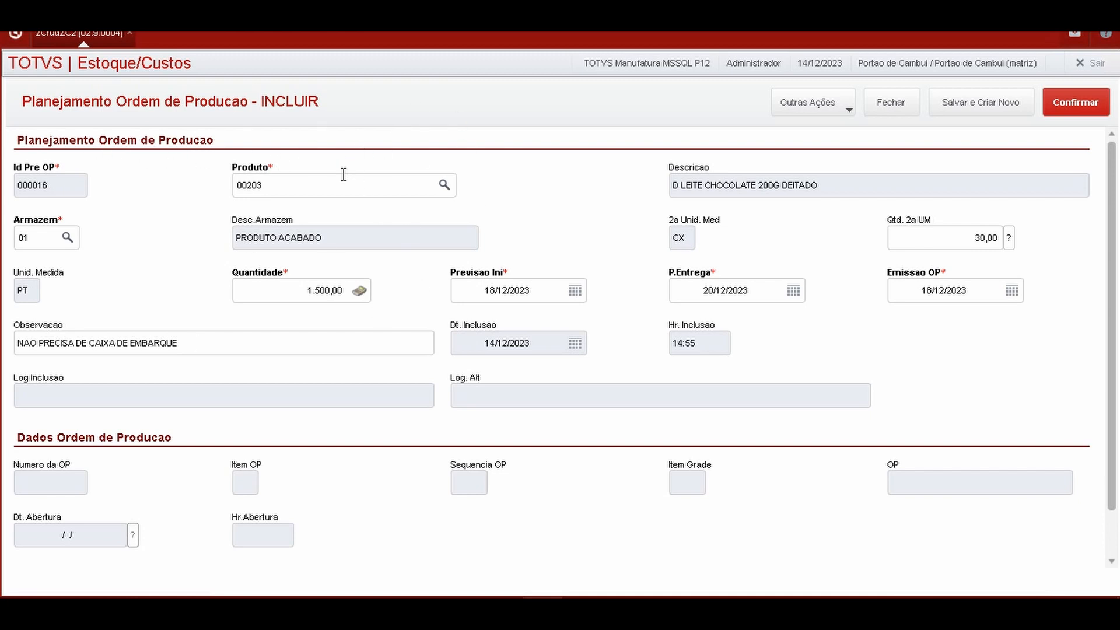
Step: Review the product, warehouse, quantity, start and delivery fields, and save the new production order planning
click(299, 191)
click(35, 244)
click(291, 296)
click(482, 290)
click(701, 288)
click(1078, 108)
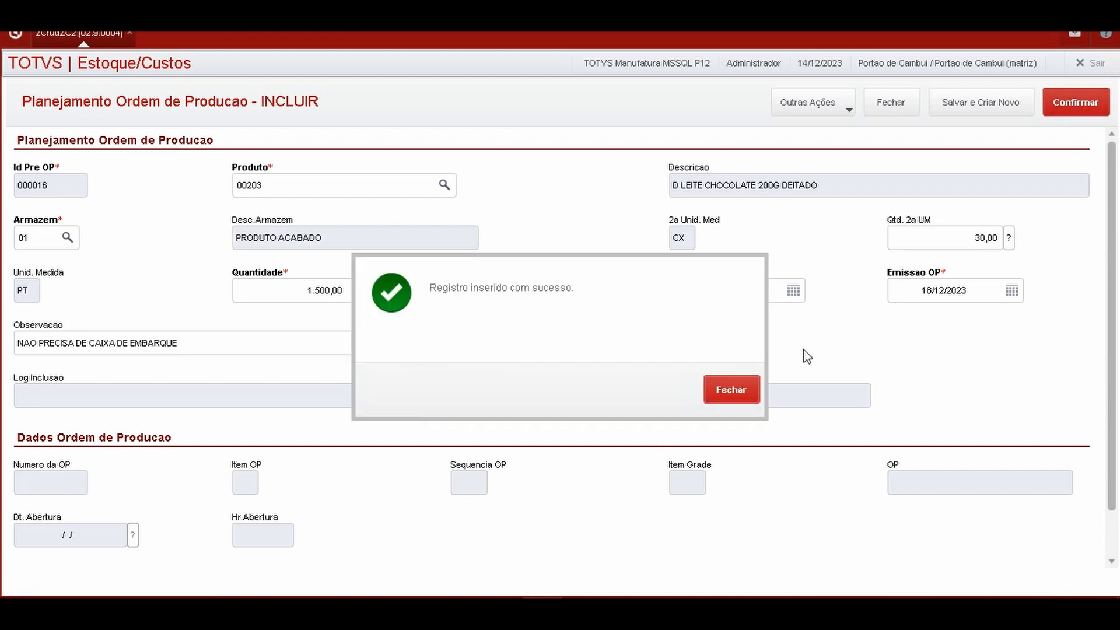
click(740, 396)
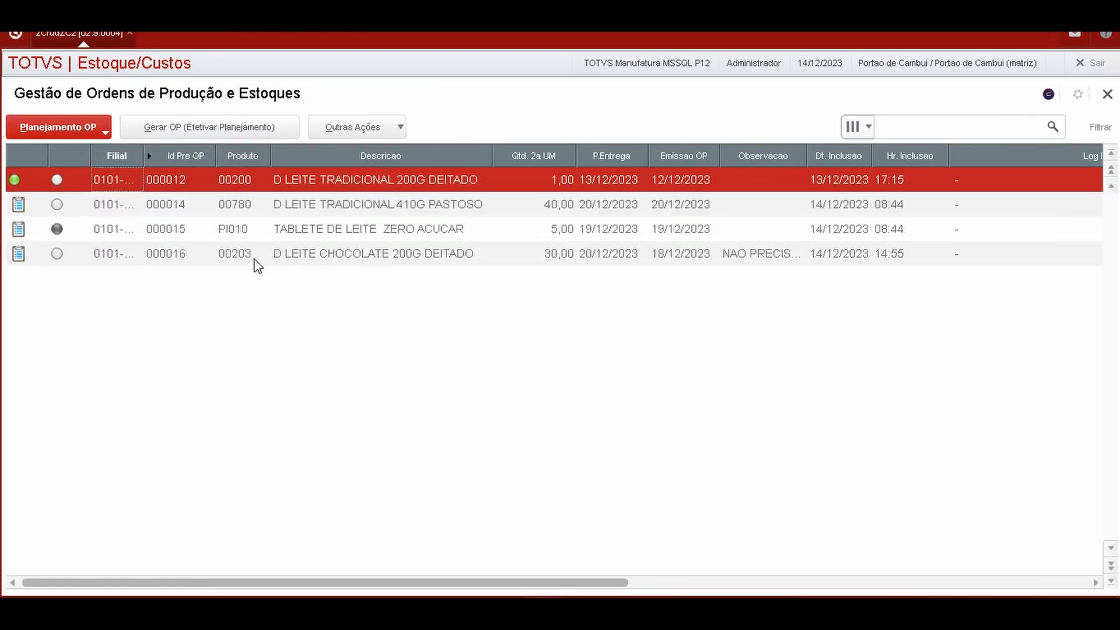
Step: Examine the order status legend for the D LEITE CHOCOLATE 200G DEITADO planning and check the December 2023 calendar
click(79, 257)
click(28, 256)
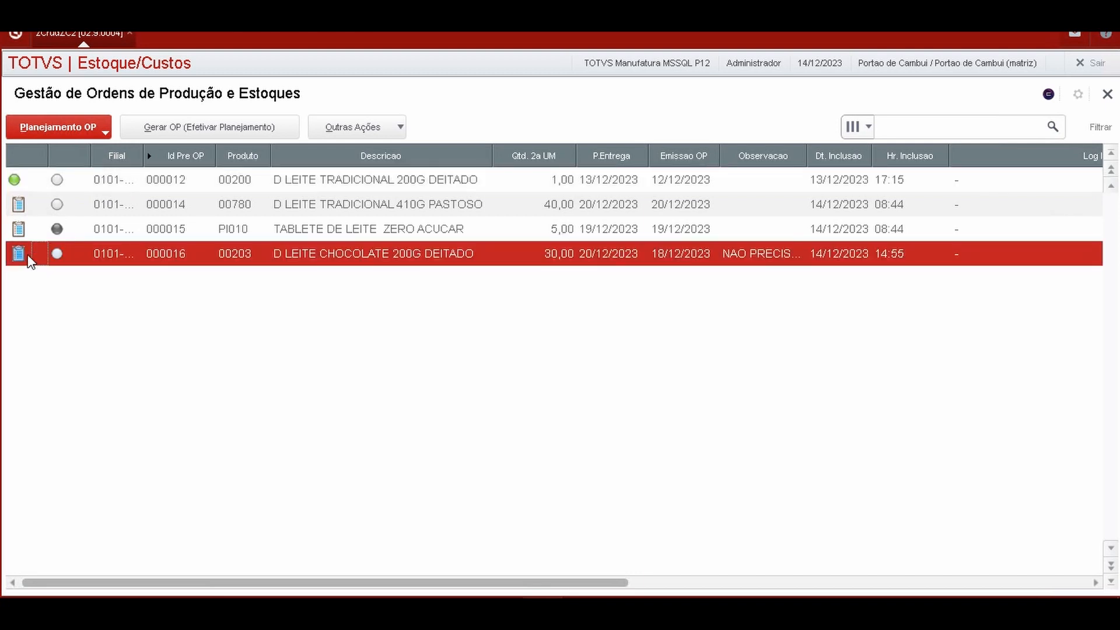
click(28, 256)
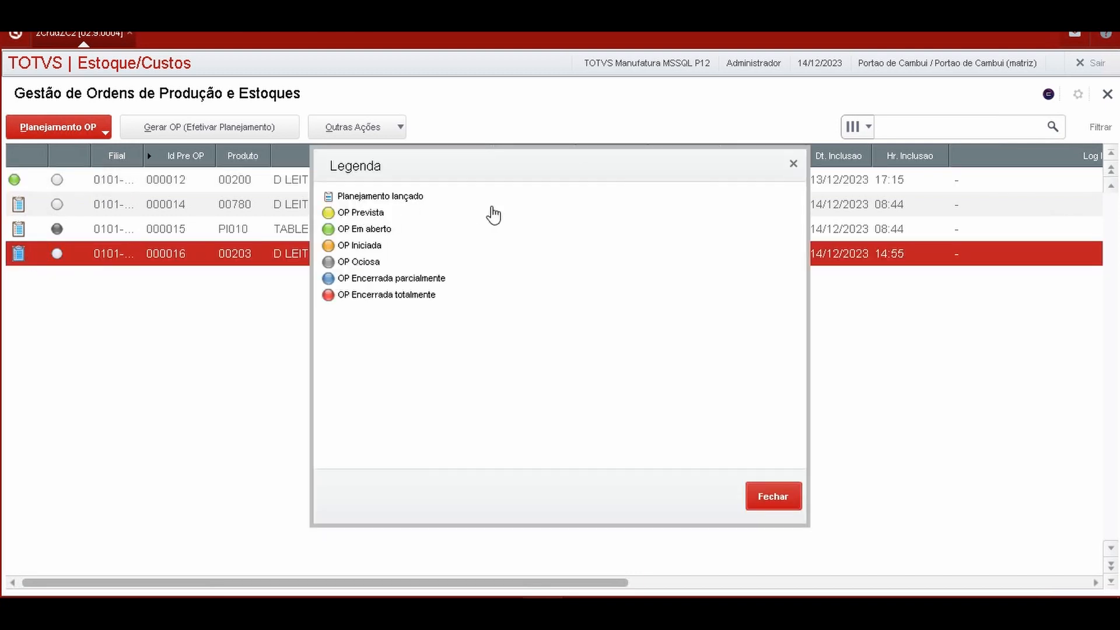
click(773, 497)
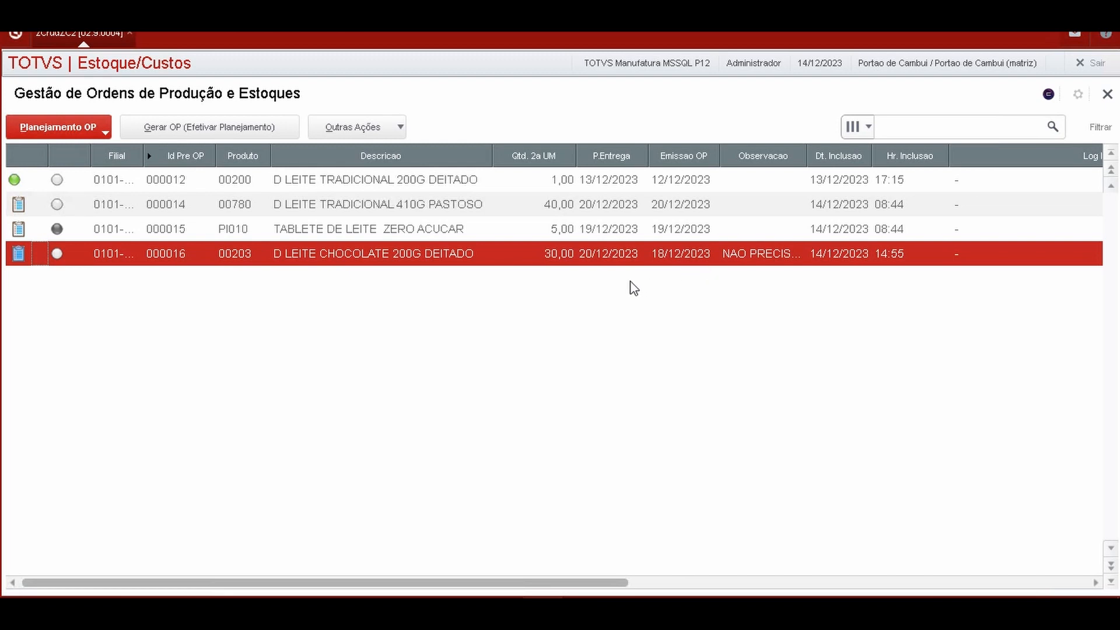
click(1054, 614)
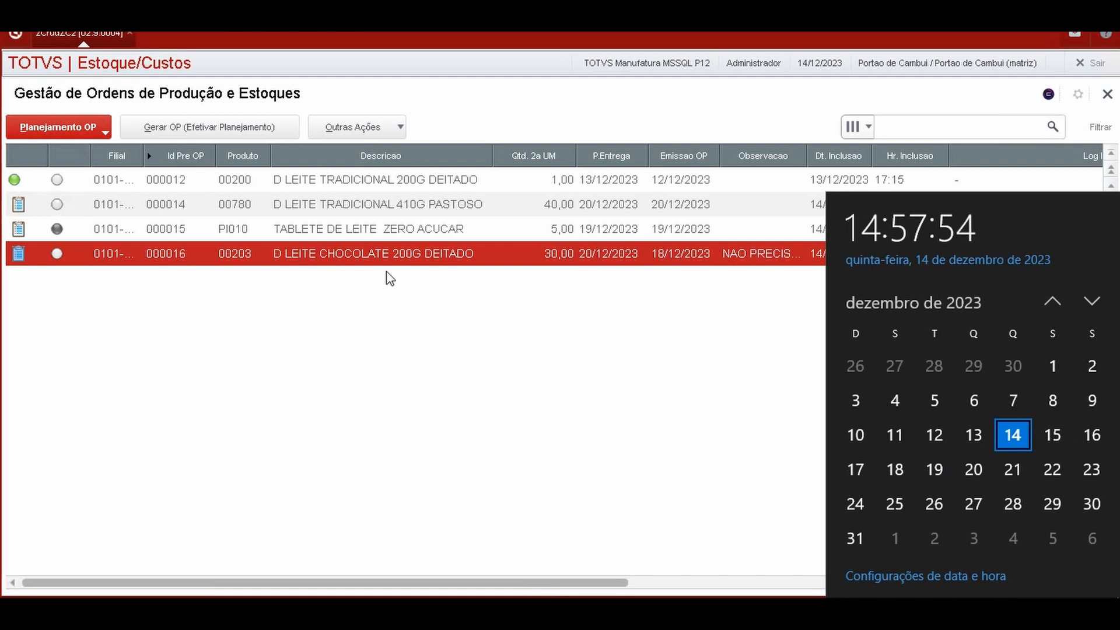
click(362, 257)
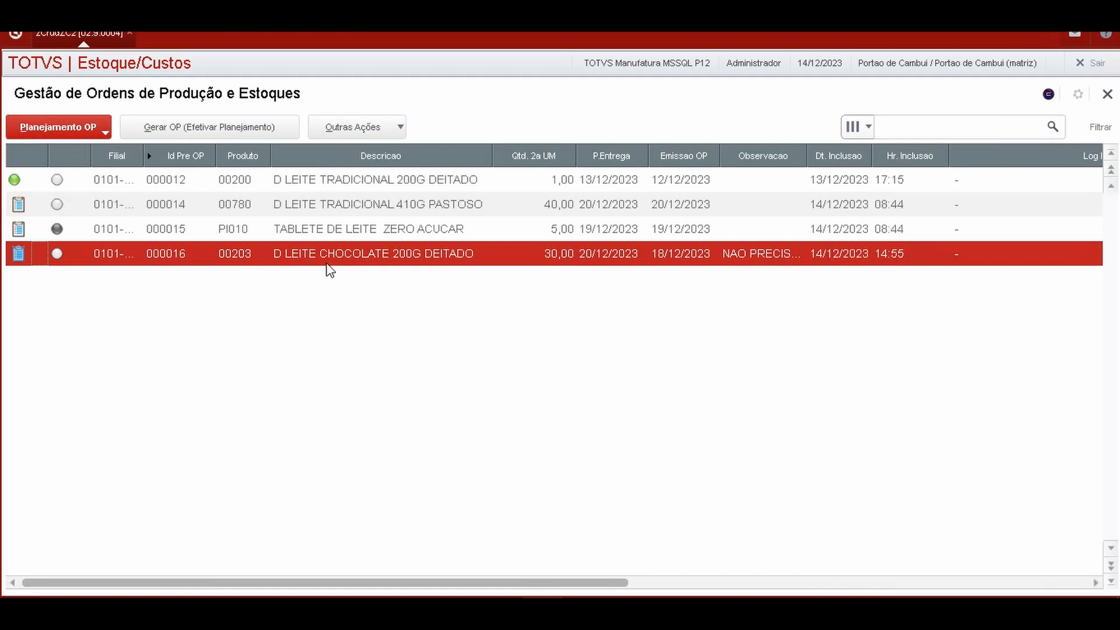
Step: Edit the D LEITE CHOCOLATE 200G DEITADO planning, set its second-unit quantity (Qtd. 2a UM) to 10 and save it
click(350, 255)
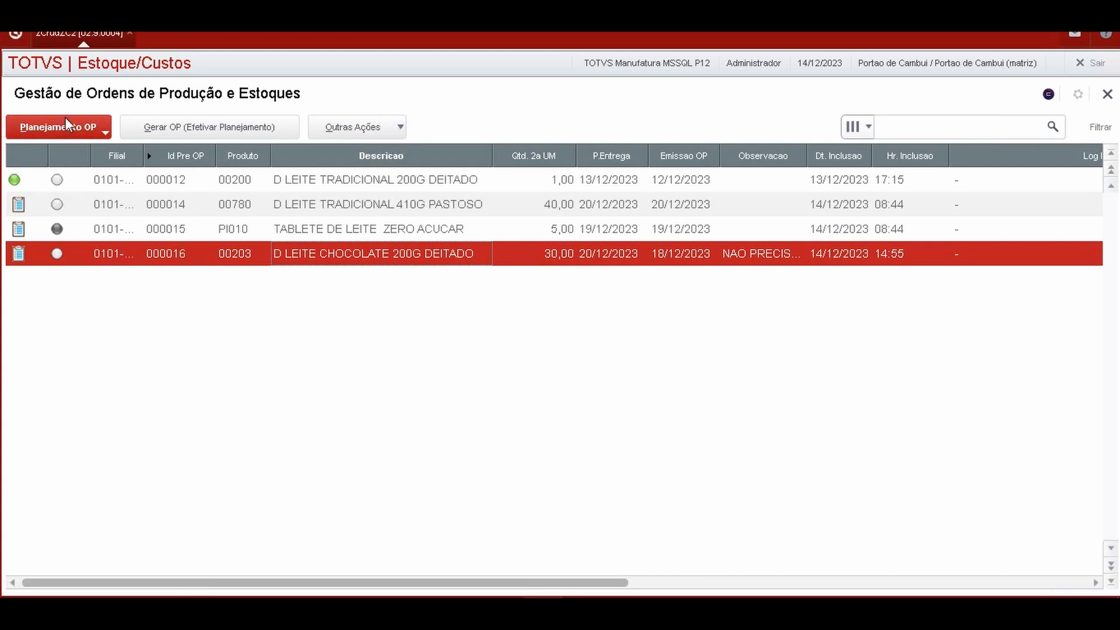
click(86, 131)
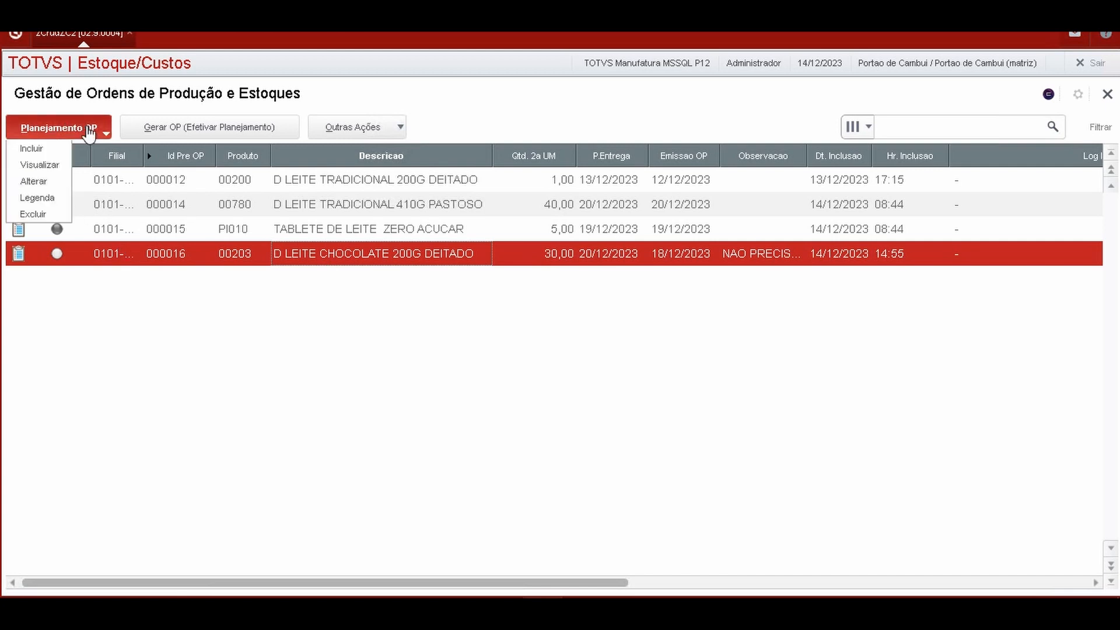
click(34, 181)
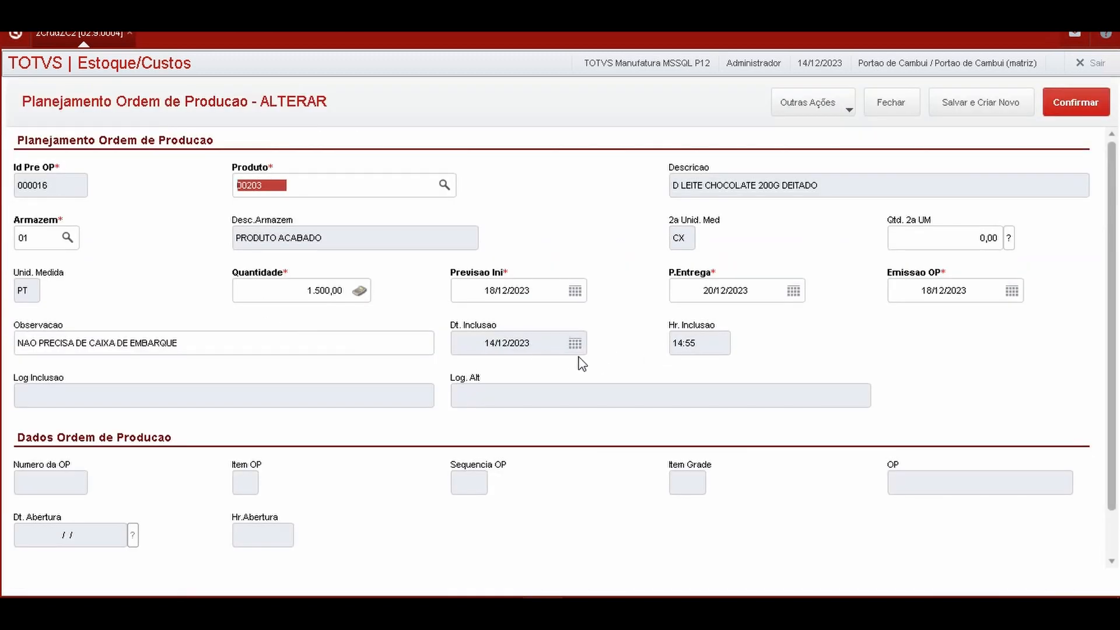
click(318, 295)
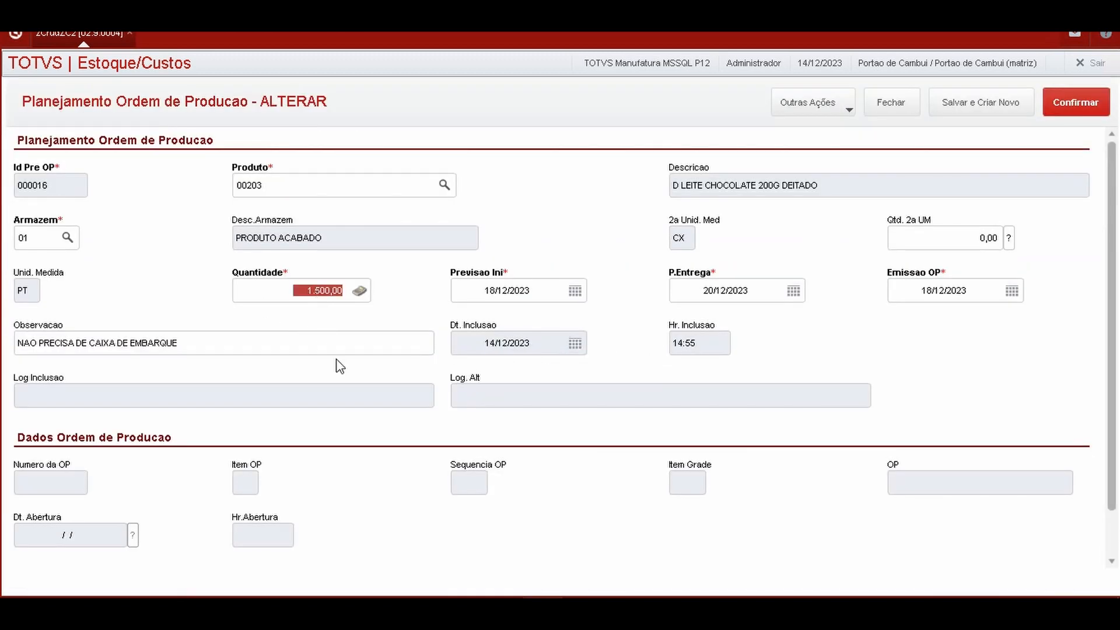
click(945, 241)
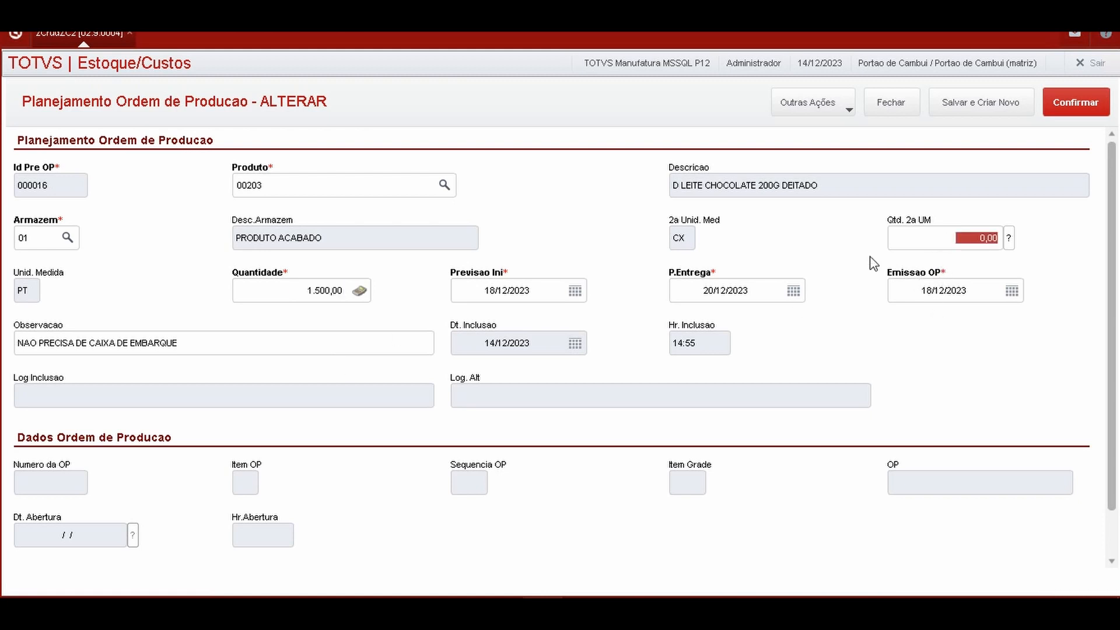
text(10)
key(Tab)
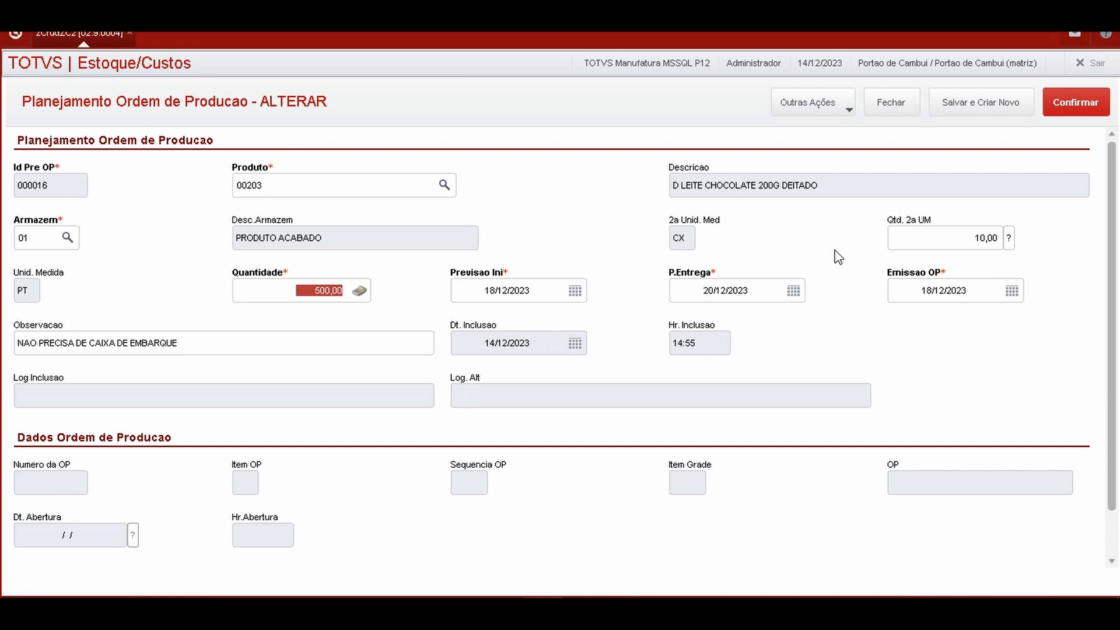
drag(259, 290, 362, 293)
click(1077, 111)
click(733, 391)
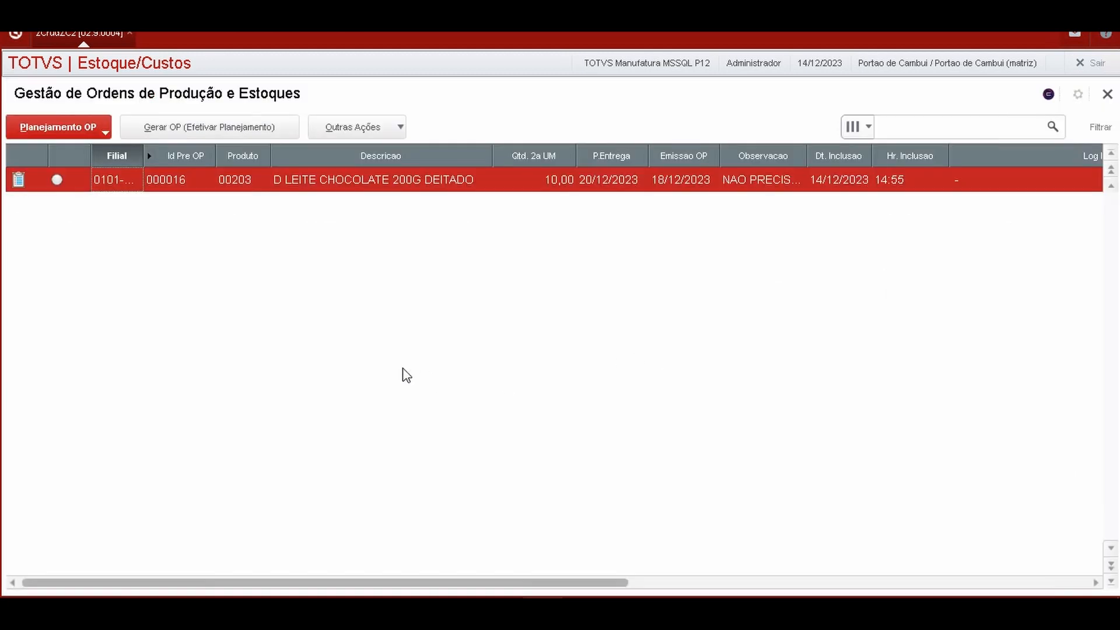
Step: Reopen the D LEITE CHOCOLATE 200G DEITADO planning for editing and set its product to 00200
click(198, 255)
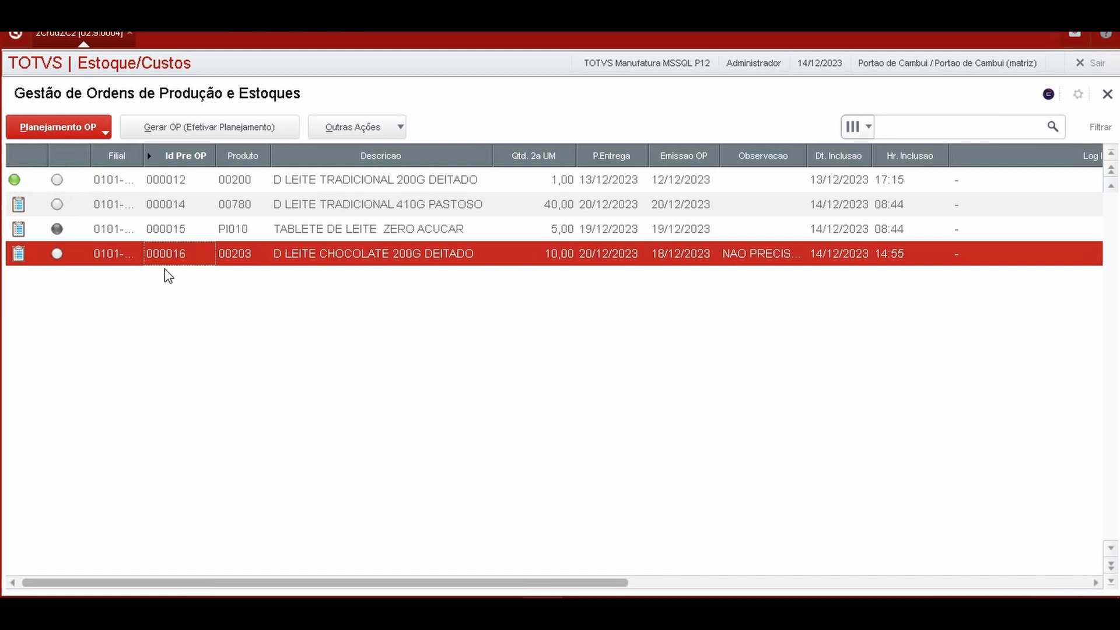
click(371, 251)
click(85, 129)
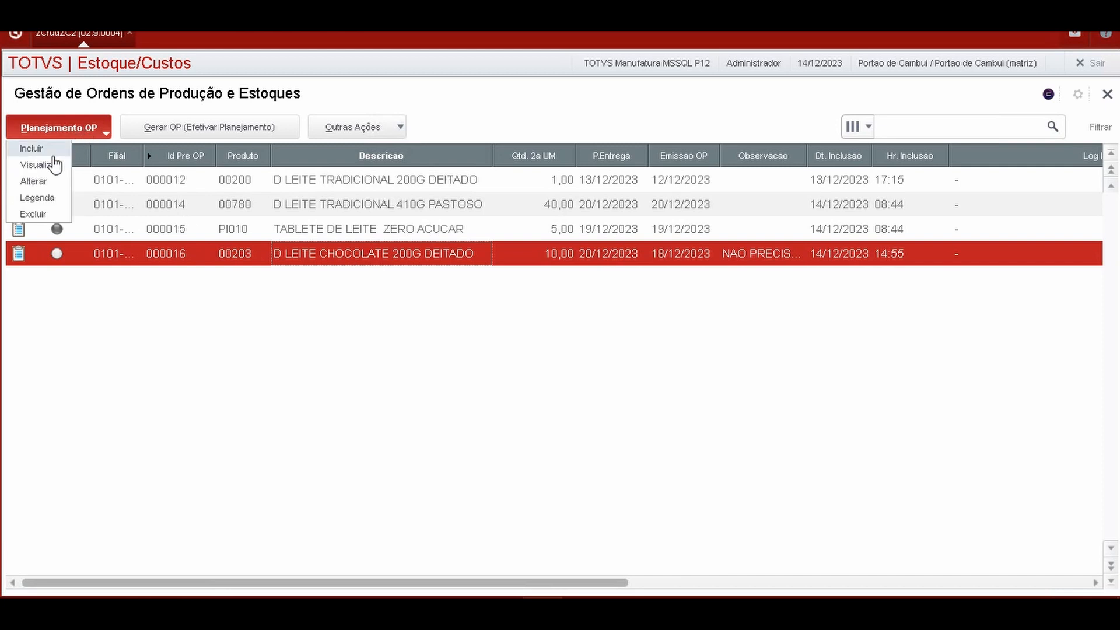
click(50, 182)
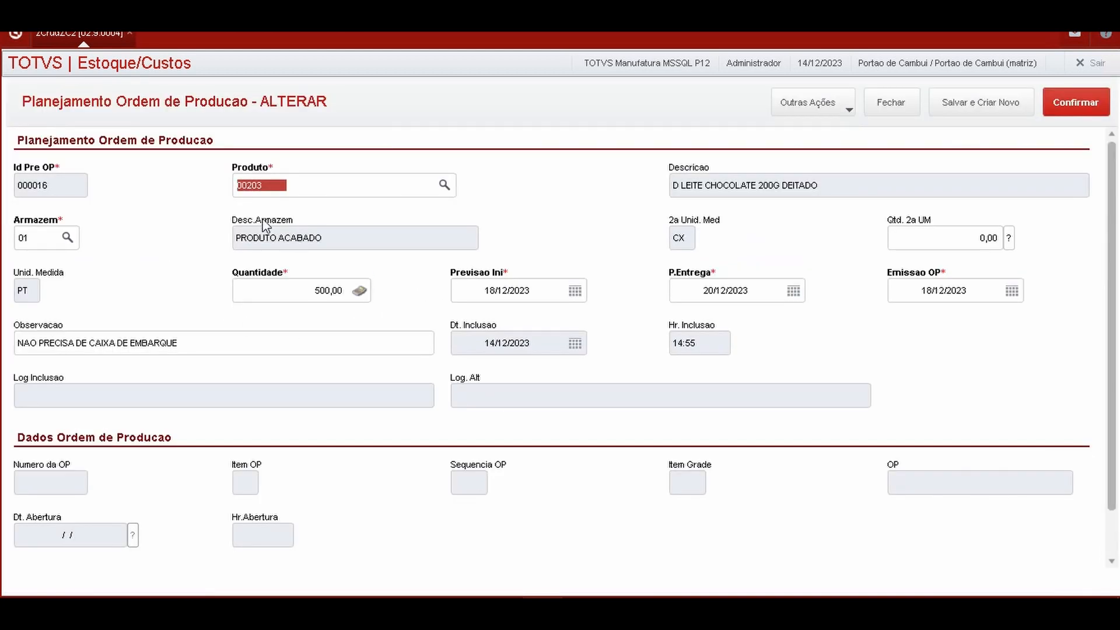
text(00)
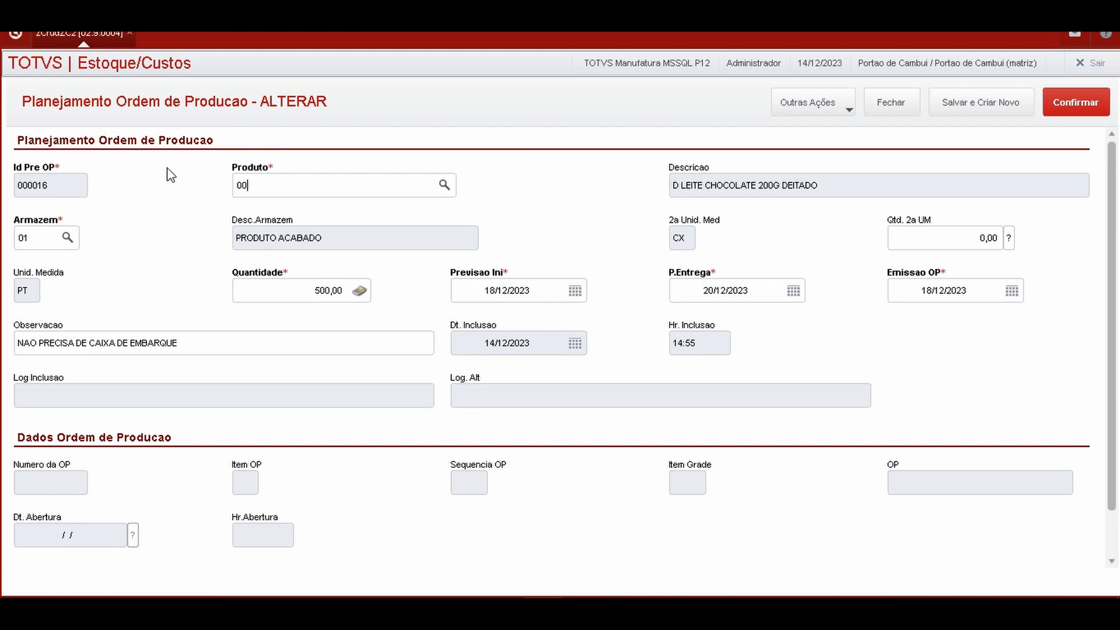
text(200)
key(Tab)
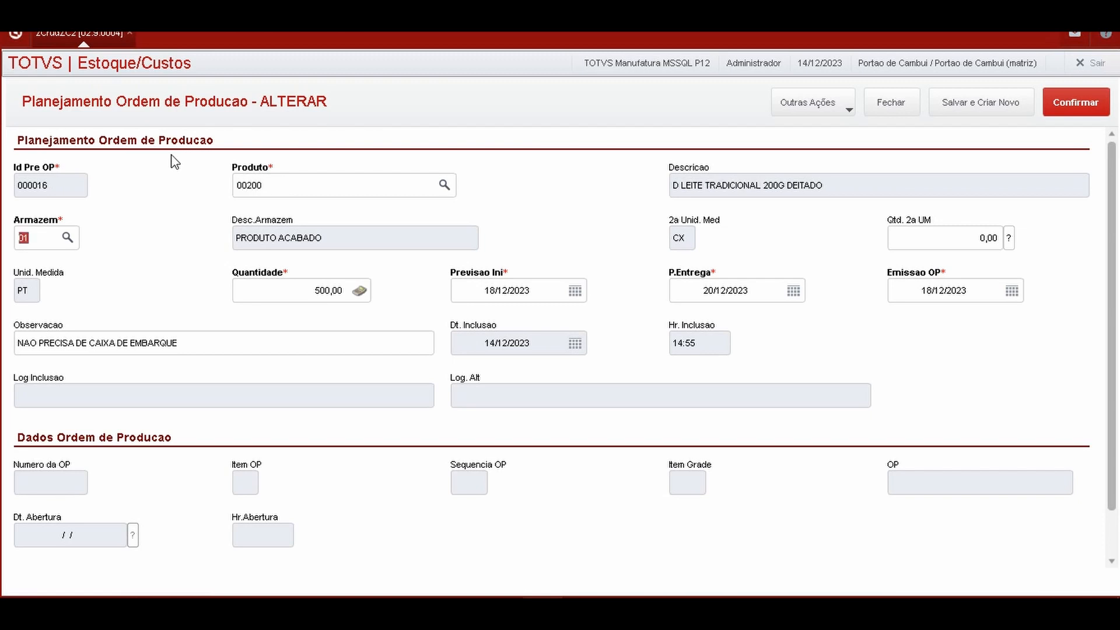
Step: Set the planning's second-unit quantity (Qtd. 2a UM) to 20, review the start and delivery dates, and save the changes
click(948, 236)
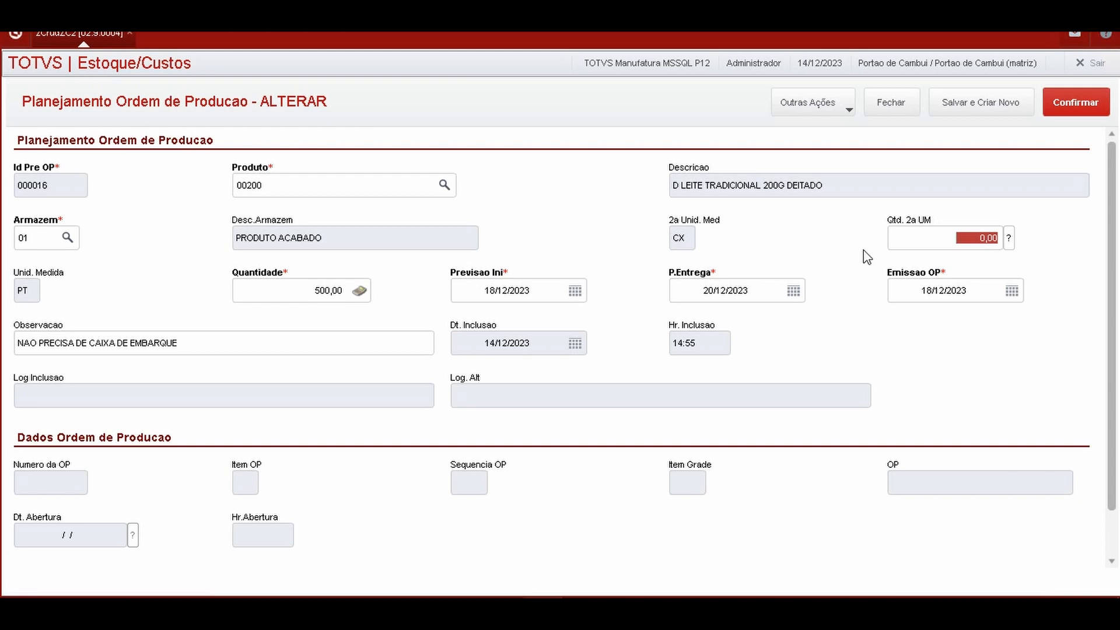
text(20)
key(Tab)
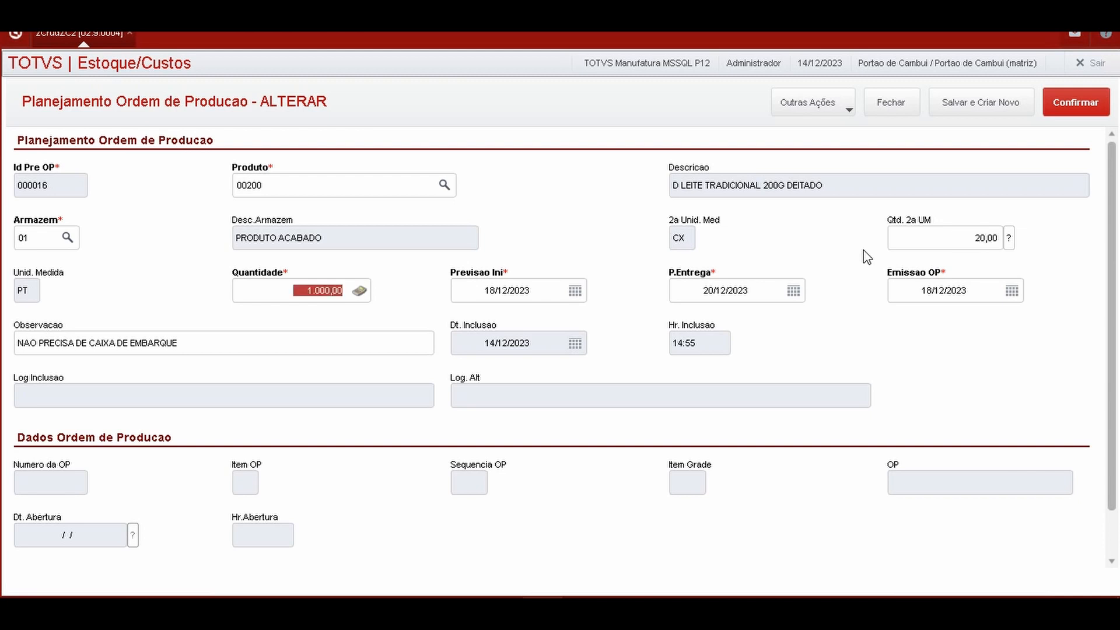
click(497, 296)
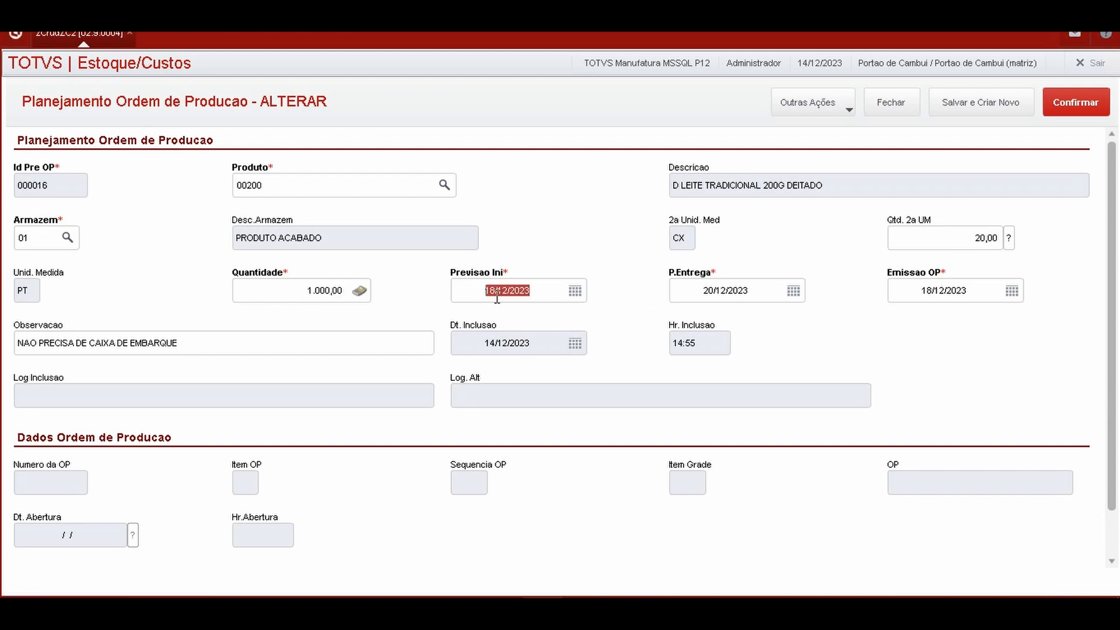
click(725, 295)
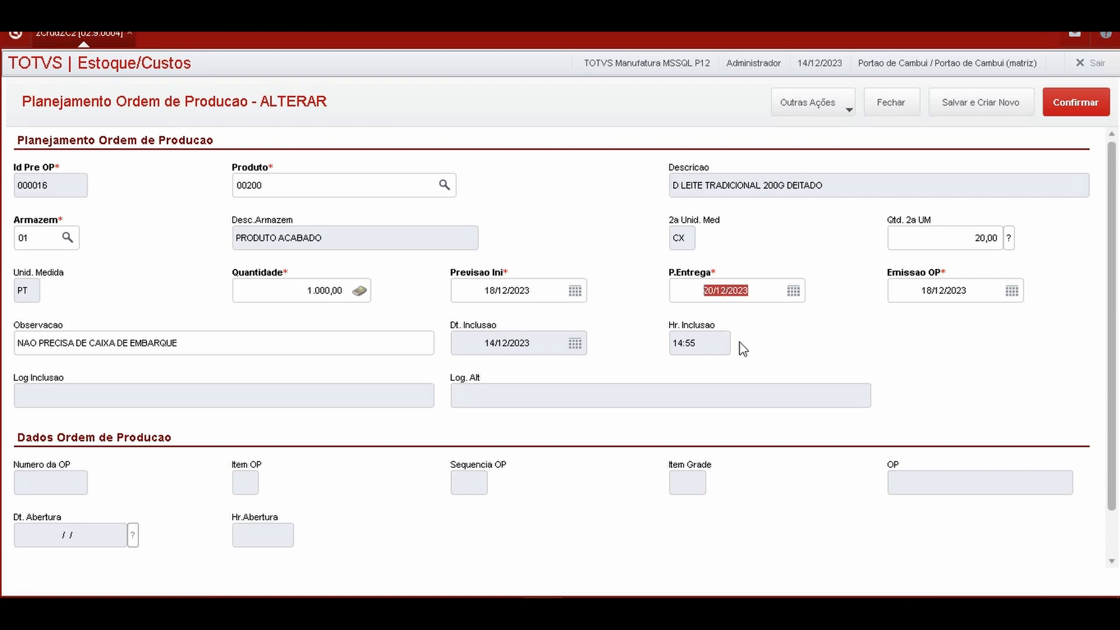
click(1076, 103)
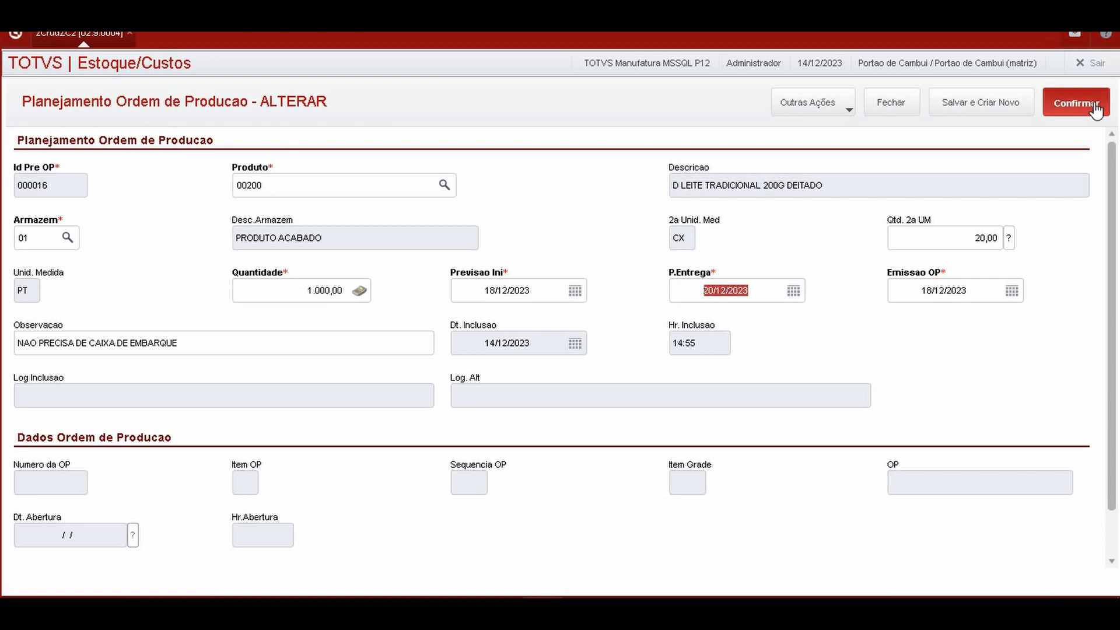
click(744, 389)
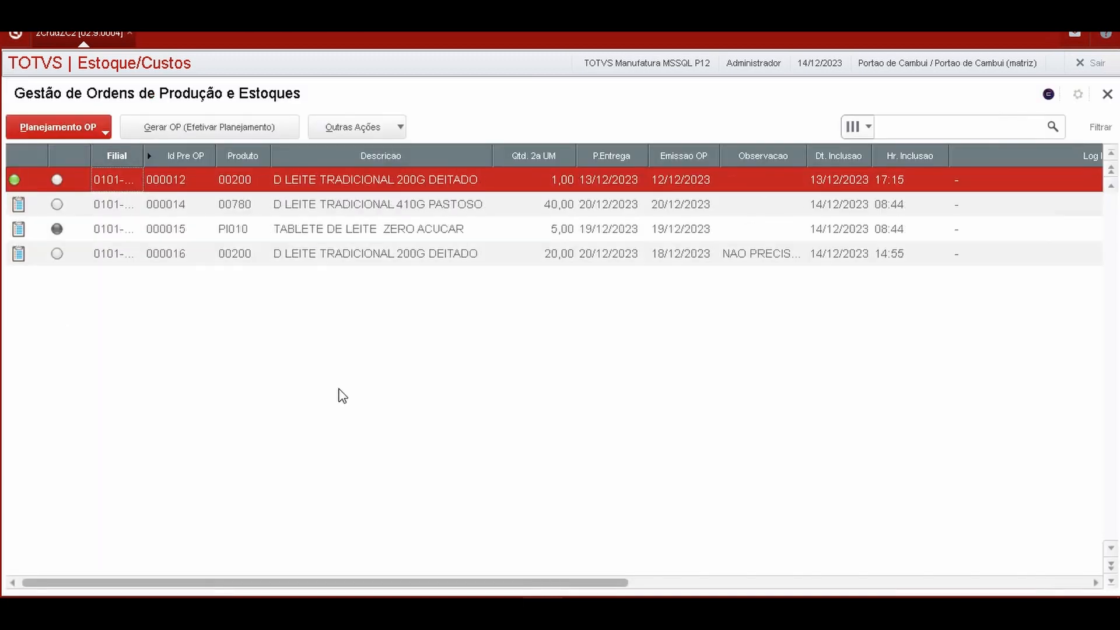
click(164, 257)
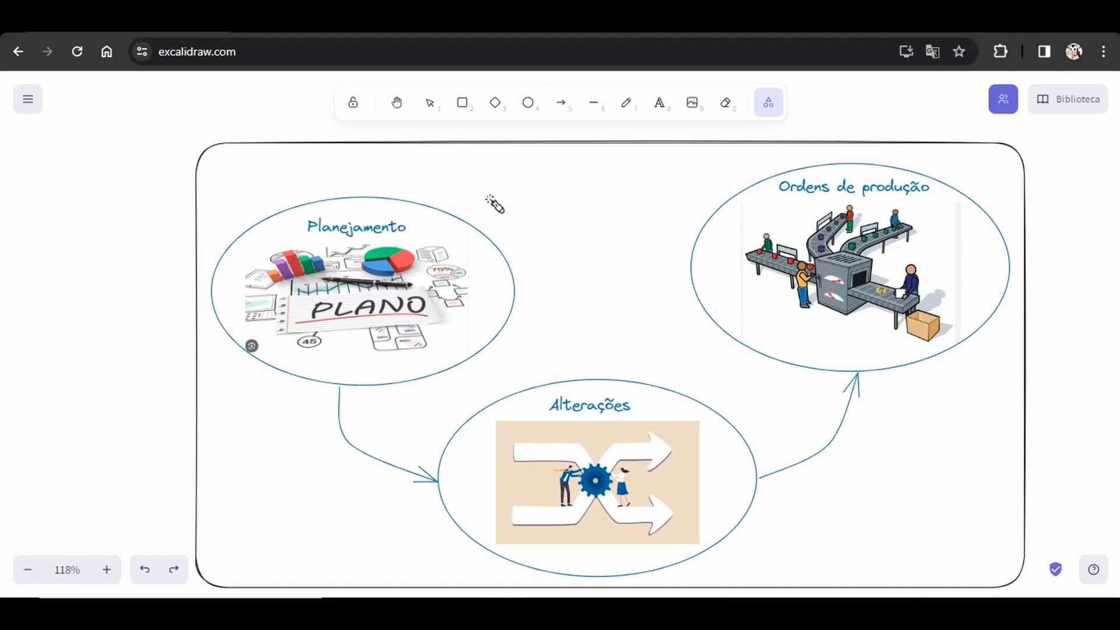
Step: Switch from the flow diagram to TOTVS and delete the D LEITE TRADICIONAL 200G DEITADO planning 000016
mouse_move(317, 175)
mouse_down()
mouse_move(244, 315)
mouse_move(376, 175)
mouse_up()
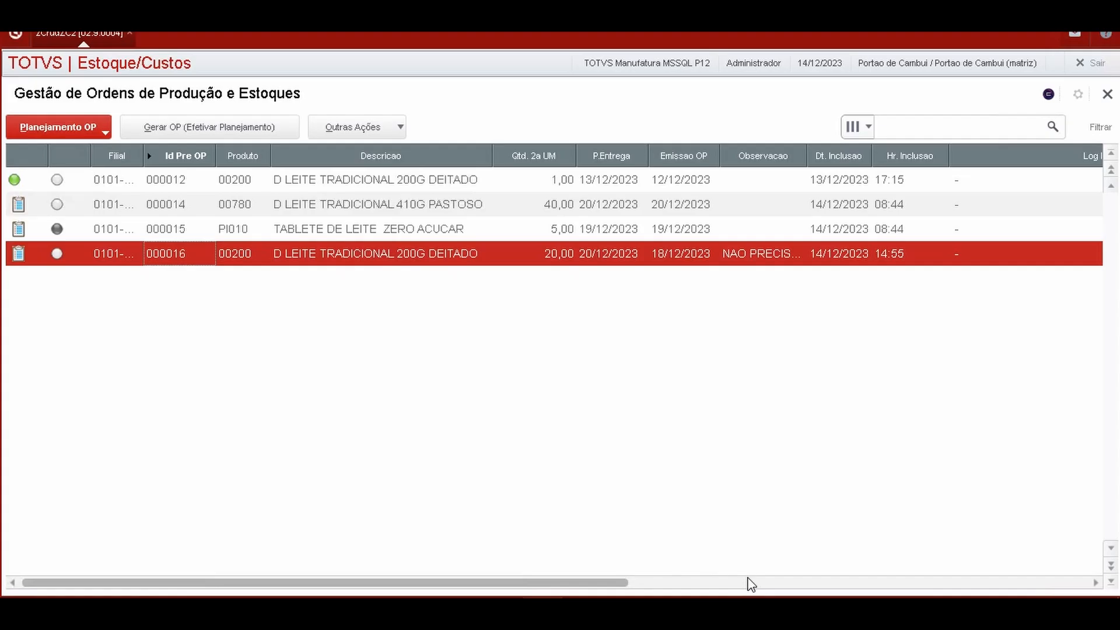
click(809, 264)
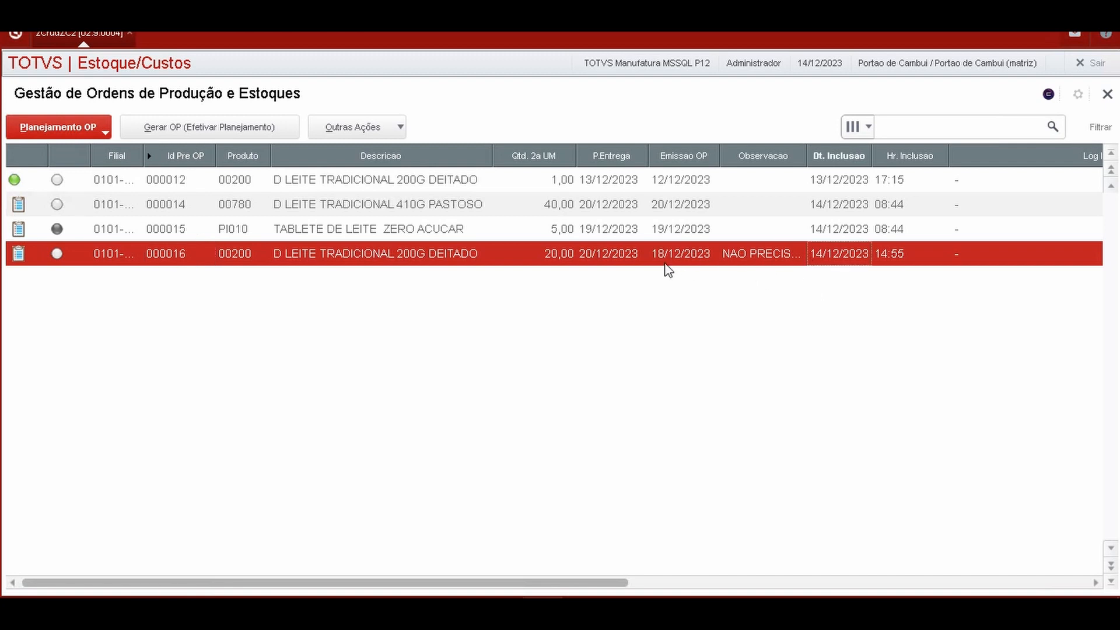
click(86, 129)
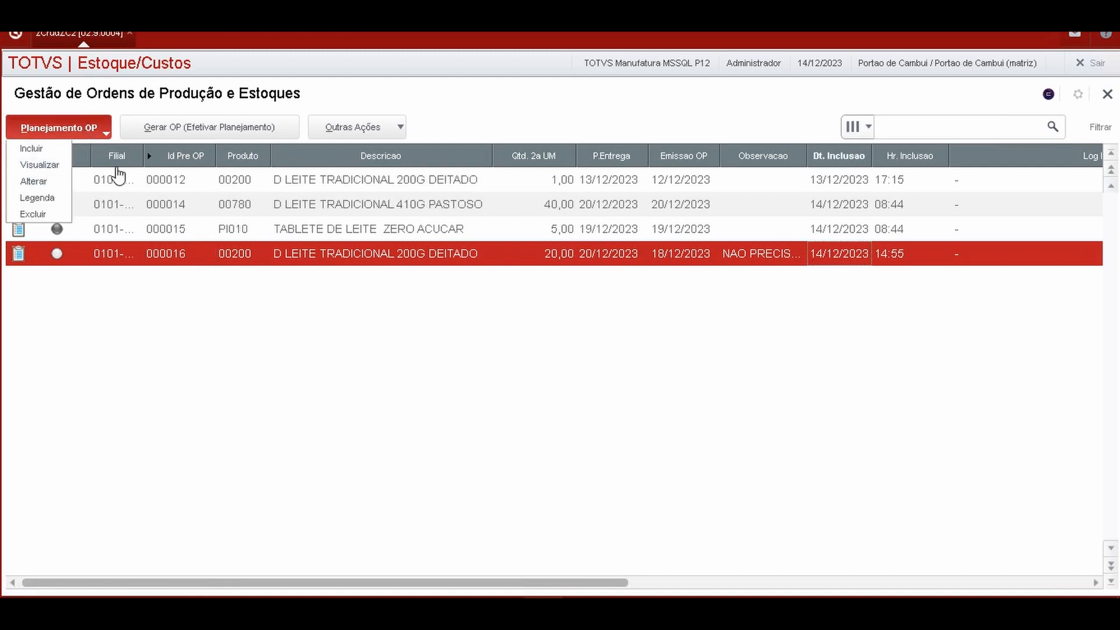
click(44, 215)
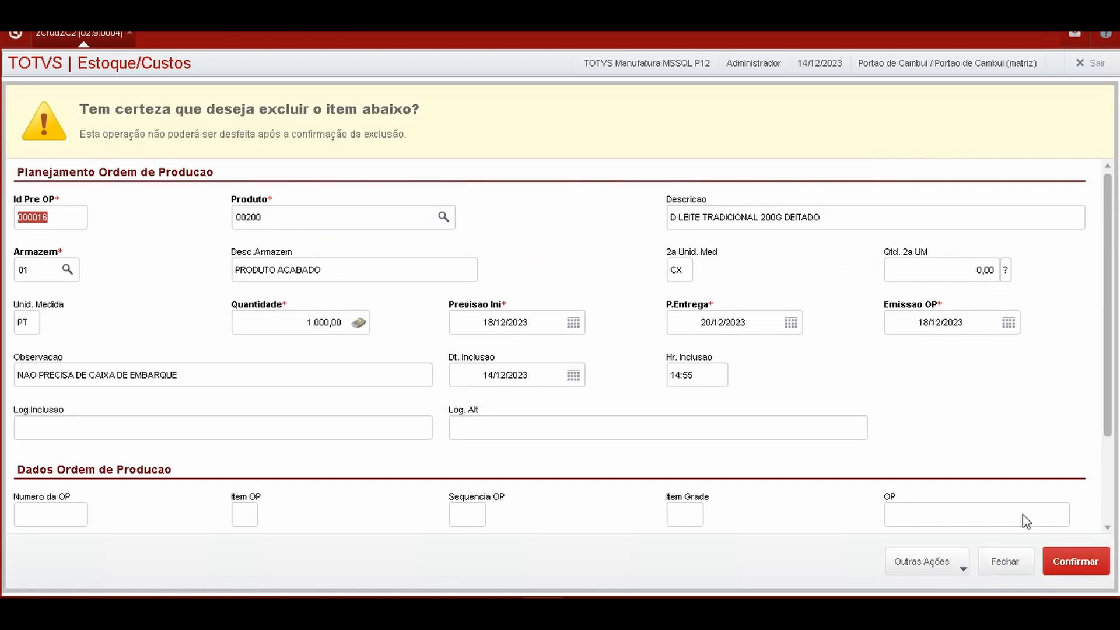
click(1082, 561)
click(736, 392)
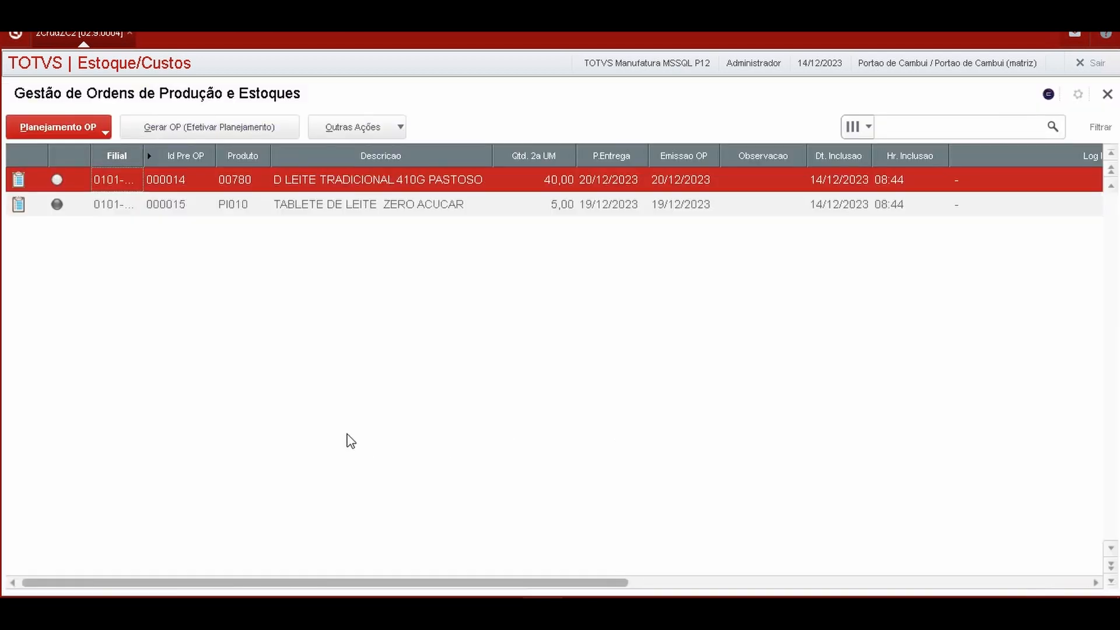
Step: Add a new production order planning in branch 0101 for product 00203 with a second-unit quantity (Qtd. 2a UM) of 50
click(169, 233)
click(73, 130)
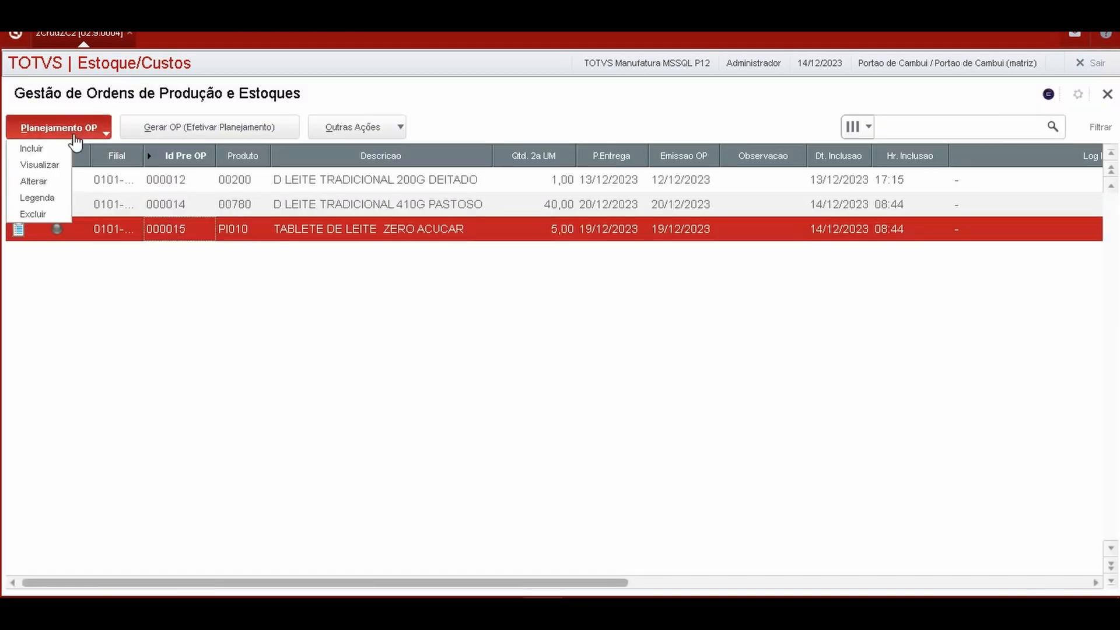
click(49, 150)
click(271, 482)
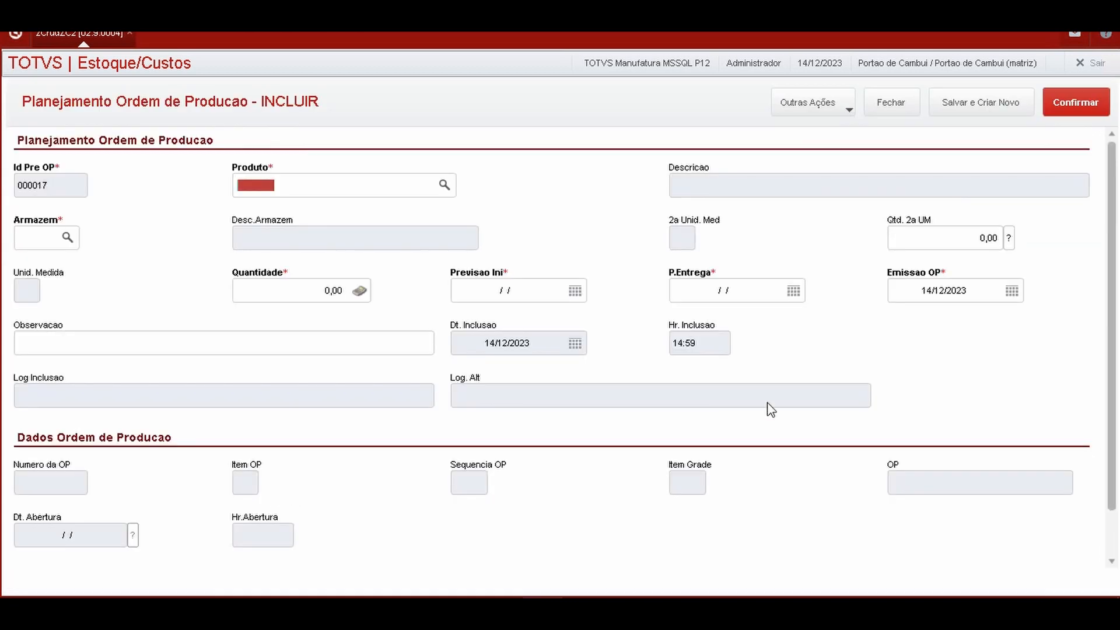
text(00203)
key(Tab)
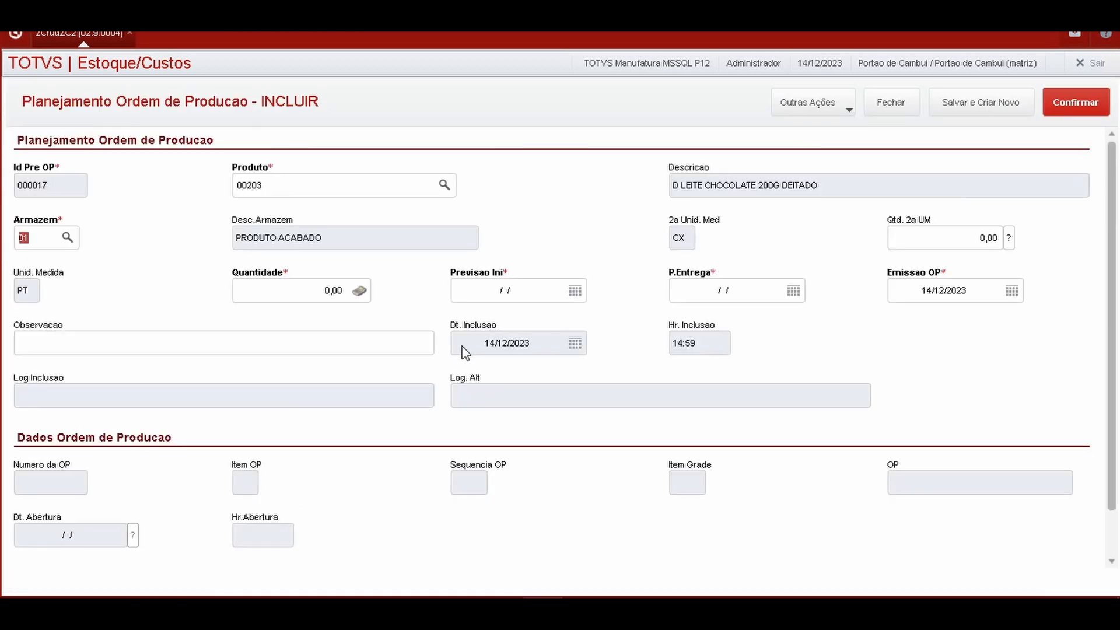
key(Tab)
key(Tab)
click(939, 243)
text(50)
key(Tab)
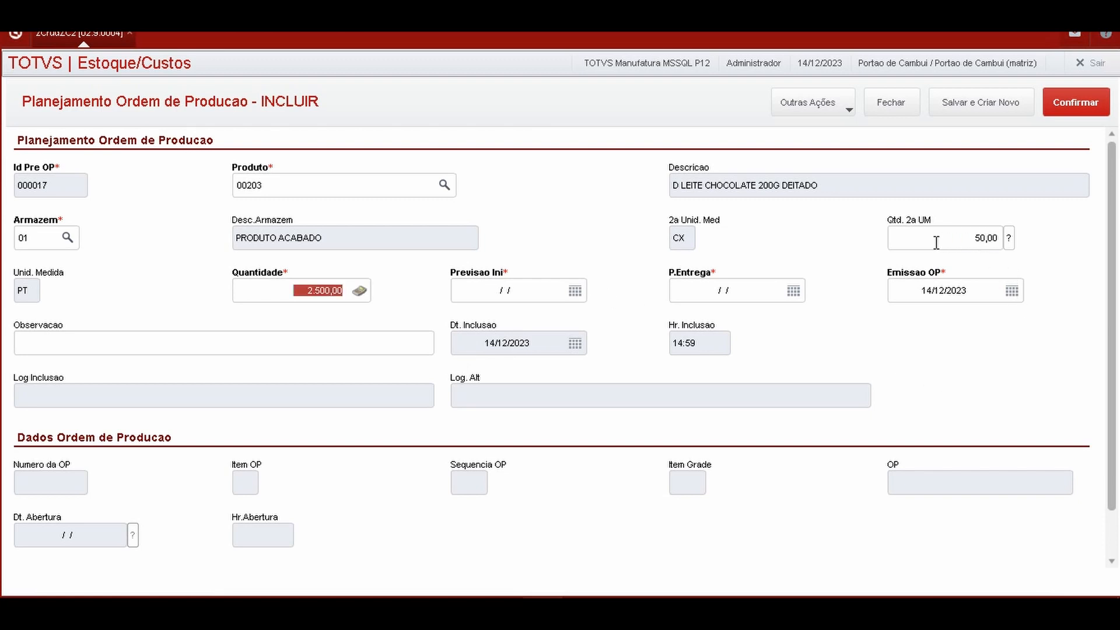
Step: Set the start forecast to 18/12/2023 and the delivery date to 20/12/2023, save the planning, and select it in the list
click(575, 290)
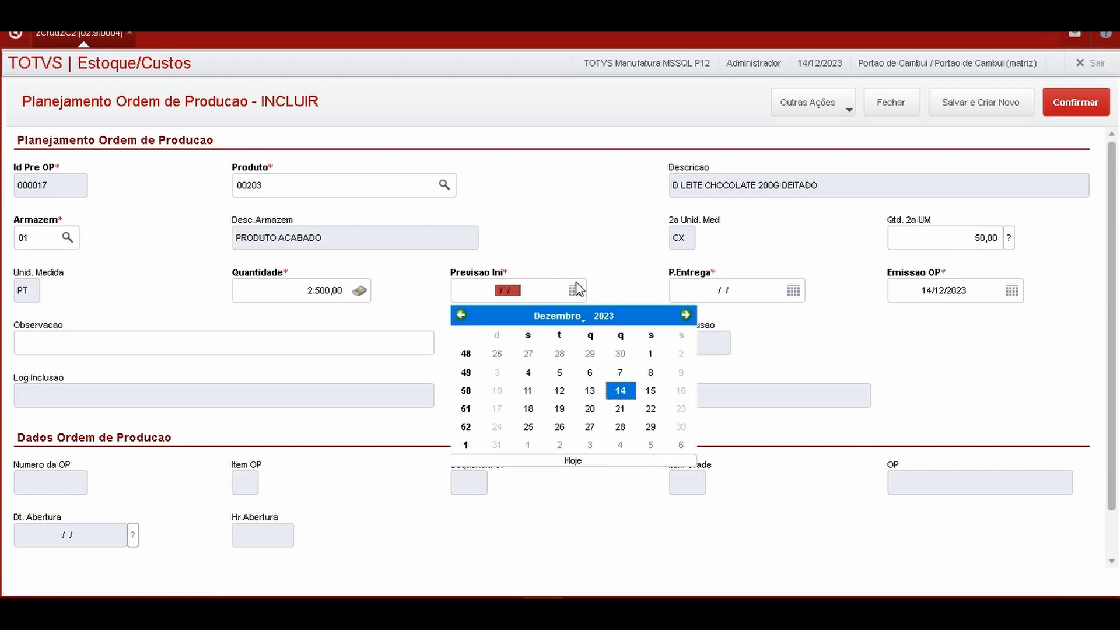
click(528, 409)
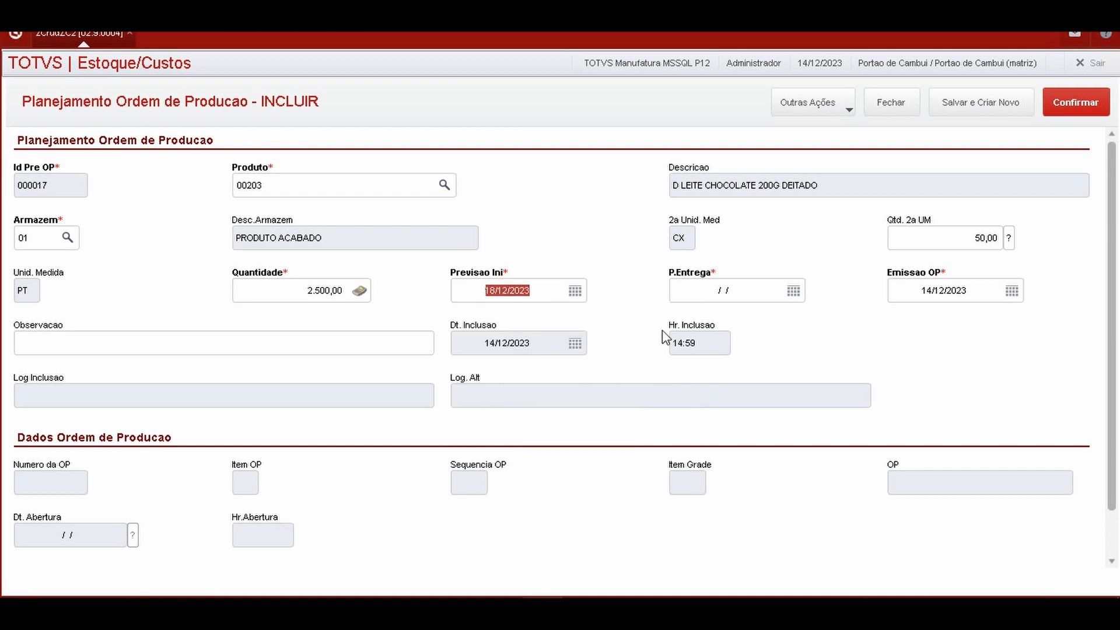
click(795, 293)
click(812, 414)
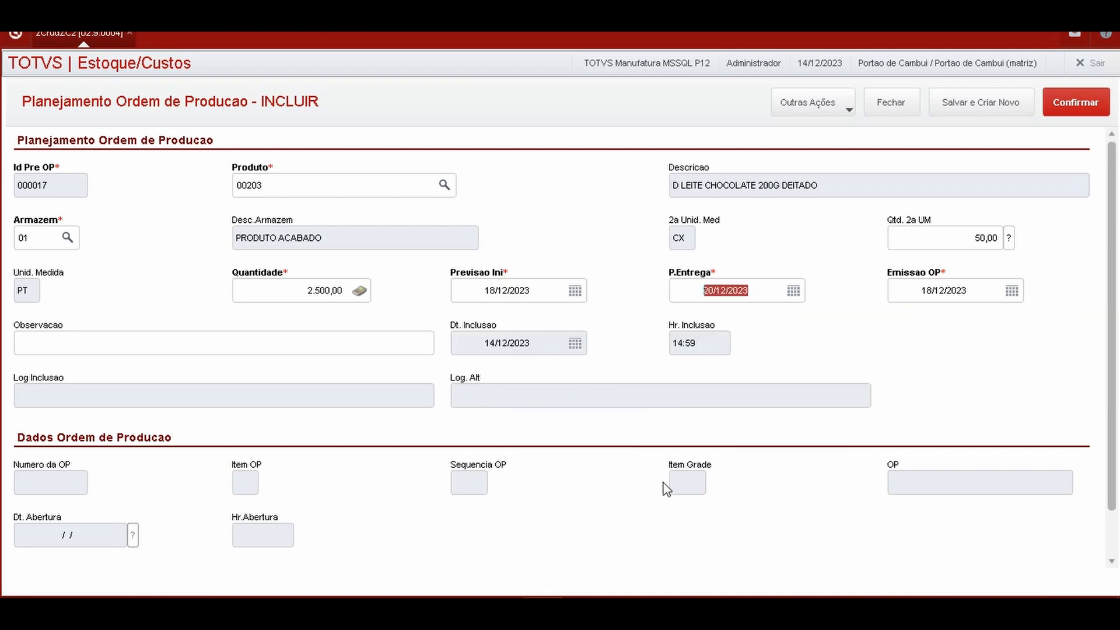
click(108, 353)
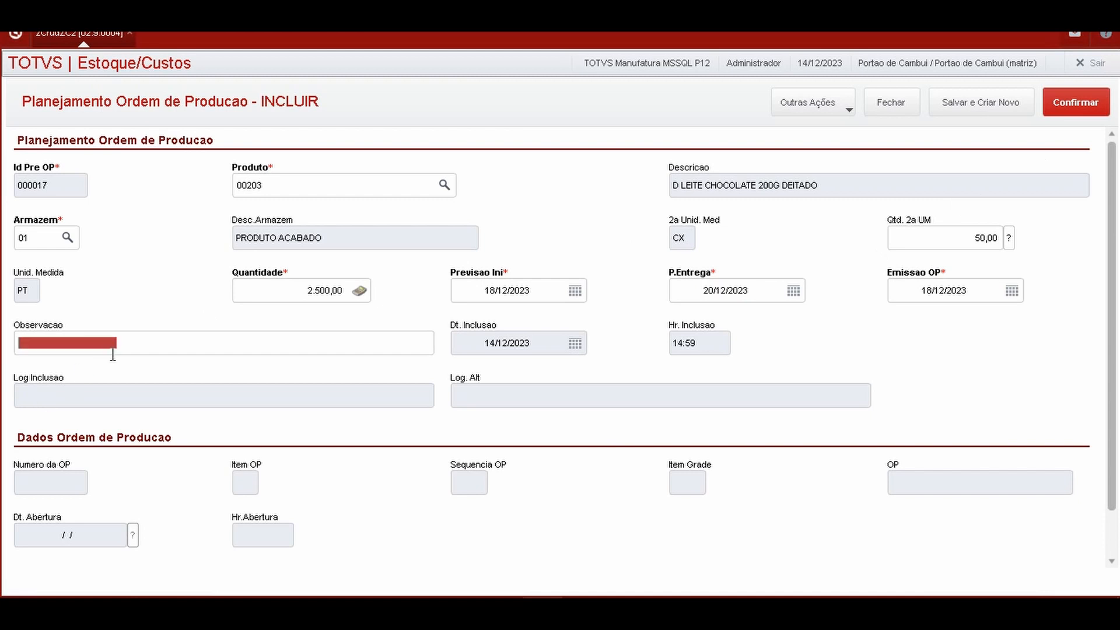
click(1085, 105)
click(723, 393)
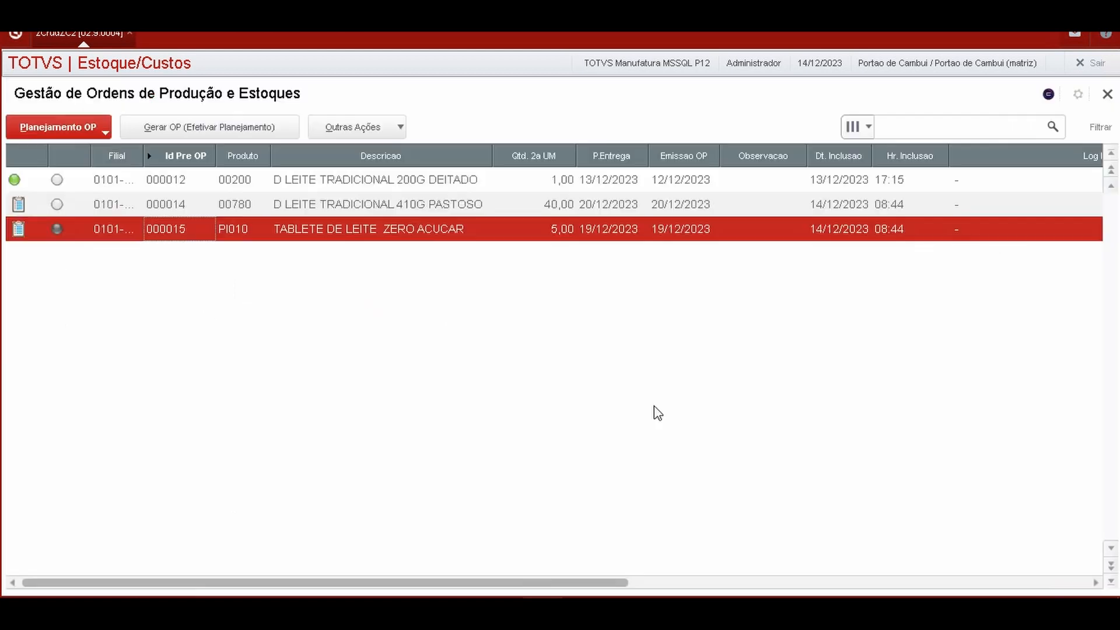
click(165, 254)
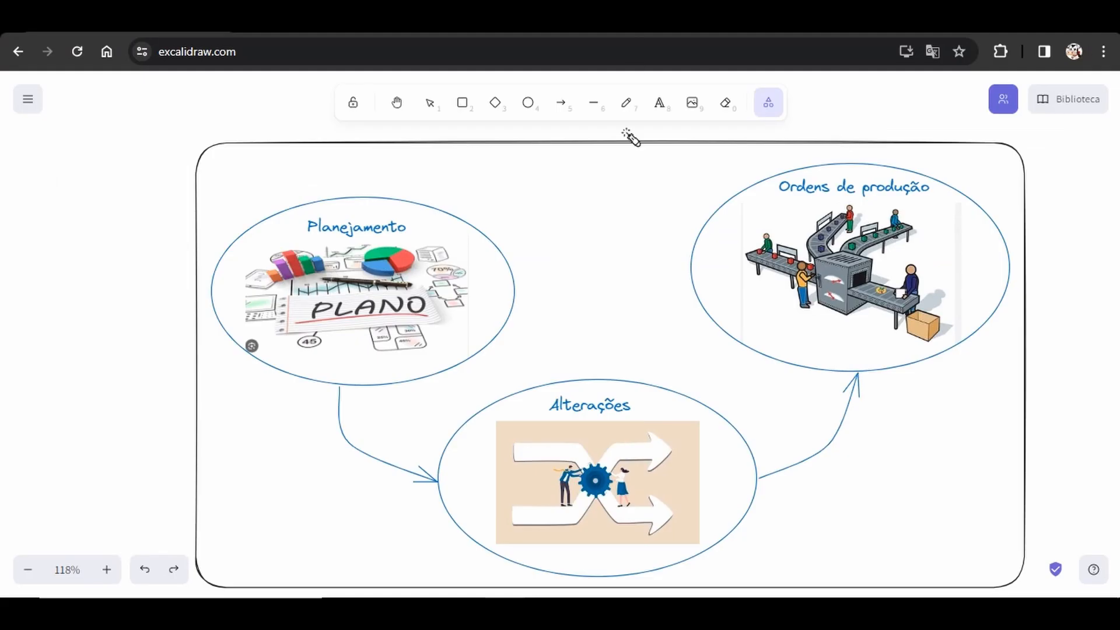
Step: Switch to the Excalidraw flow diagram and point out the Planejamento, Alterações and Ordens de produção stages with the laser pointer
drag(300, 176, 421, 196)
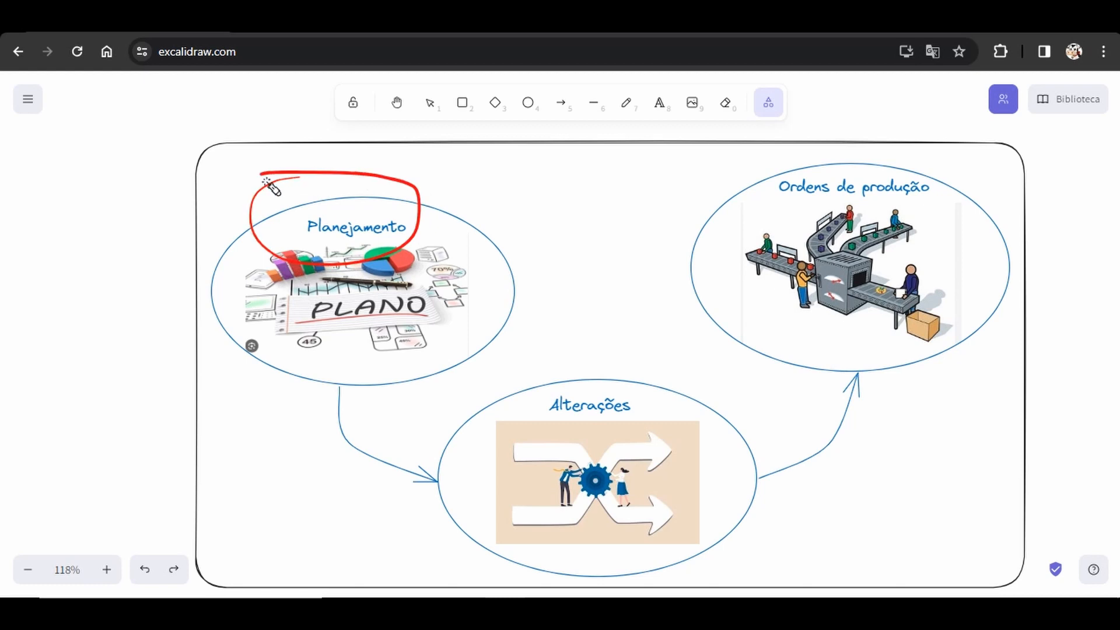
mouse_move(571, 354)
mouse_down()
mouse_move(519, 432)
mouse_move(604, 372)
mouse_move(540, 390)
mouse_up()
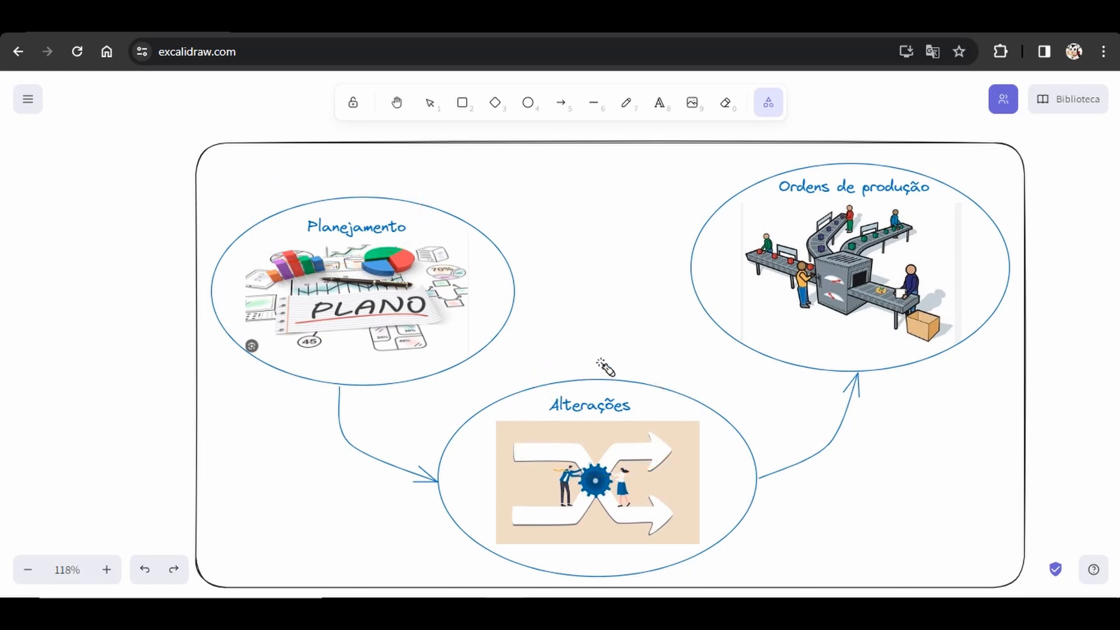
mouse_move(603, 368)
mouse_down()
mouse_move(648, 475)
mouse_move(540, 382)
mouse_up()
mouse_move(829, 149)
mouse_down()
mouse_move(736, 210)
mouse_move(825, 155)
mouse_up()
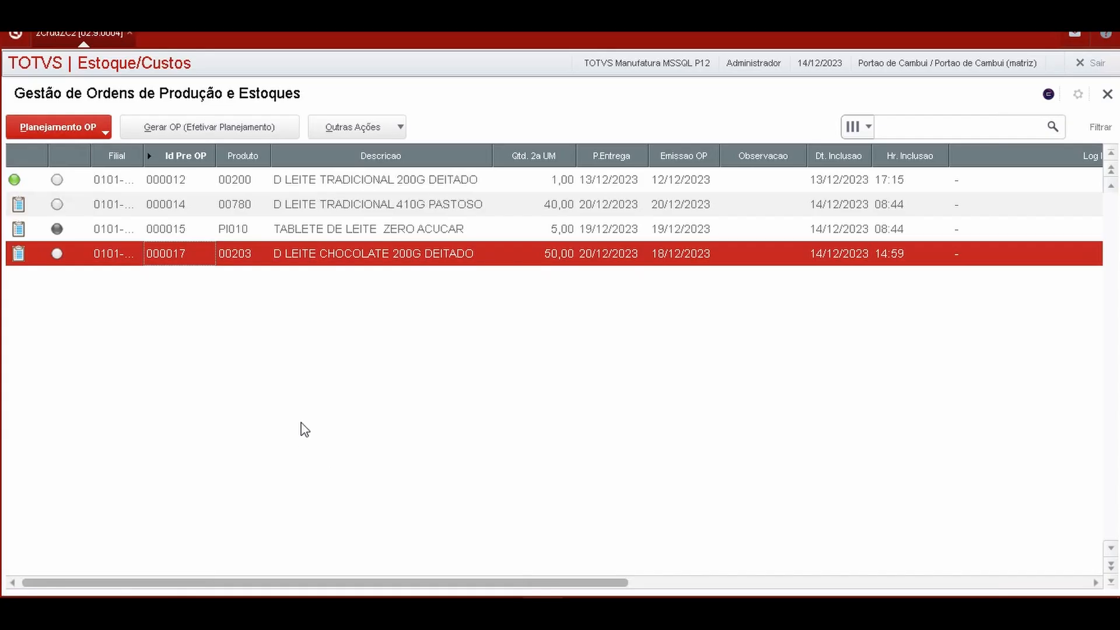
key(Up)
key(Up)
key(Up)
click(290, 252)
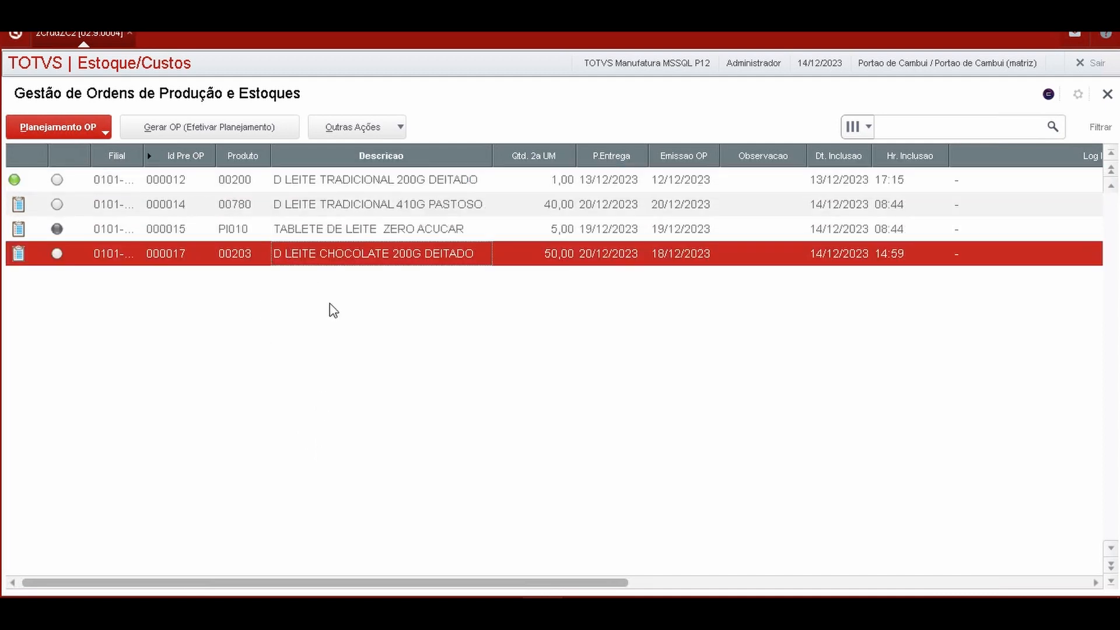
Step: Add another production order planning in branch 0101 for product 00780 with a second-unit quantity (Qtd. 2a UM) of 2
click(107, 129)
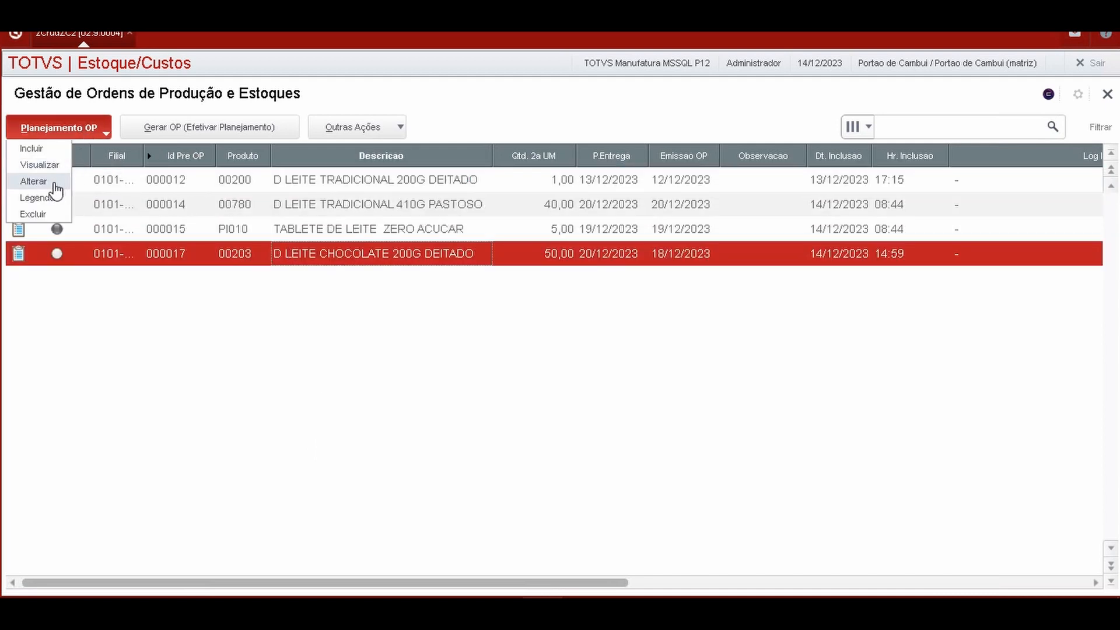
click(59, 165)
click(282, 489)
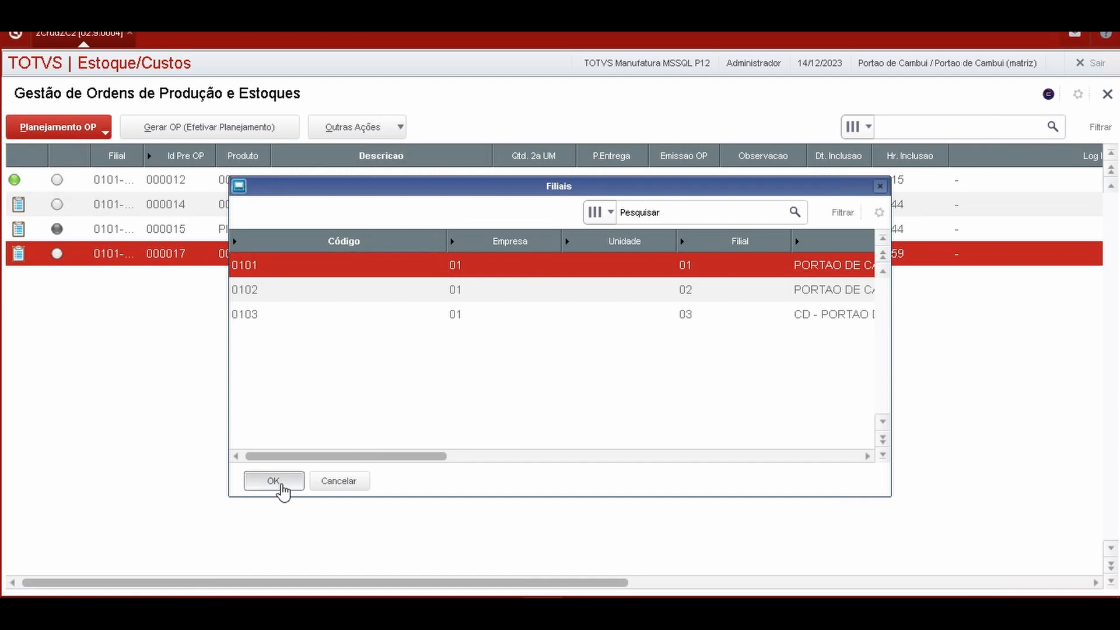
text(0078)
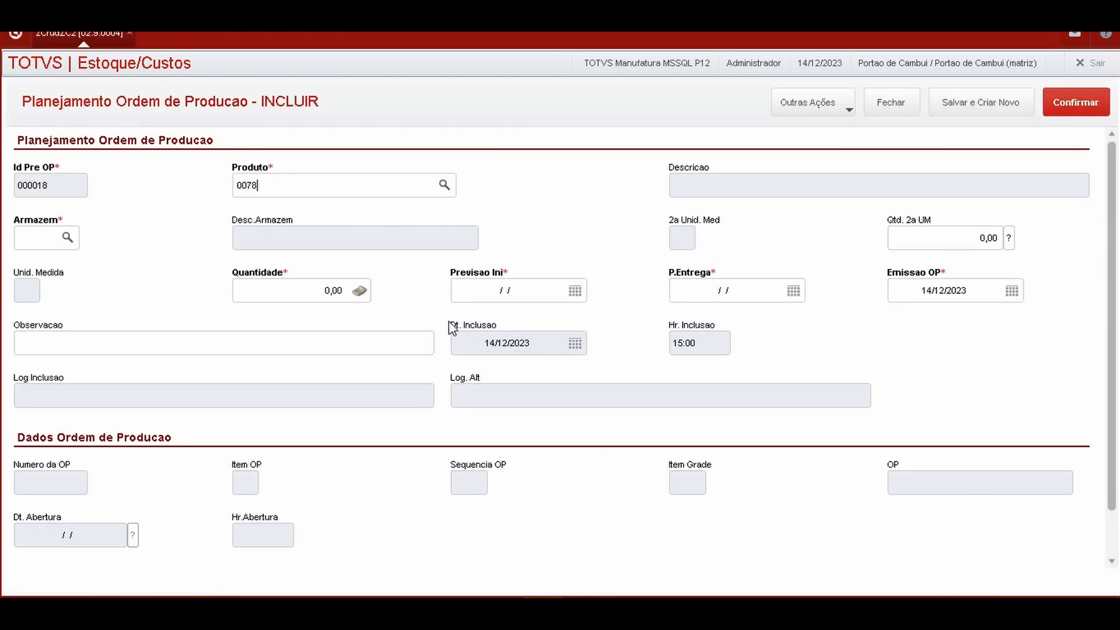
text(0)
key(Tab)
key(Tab)
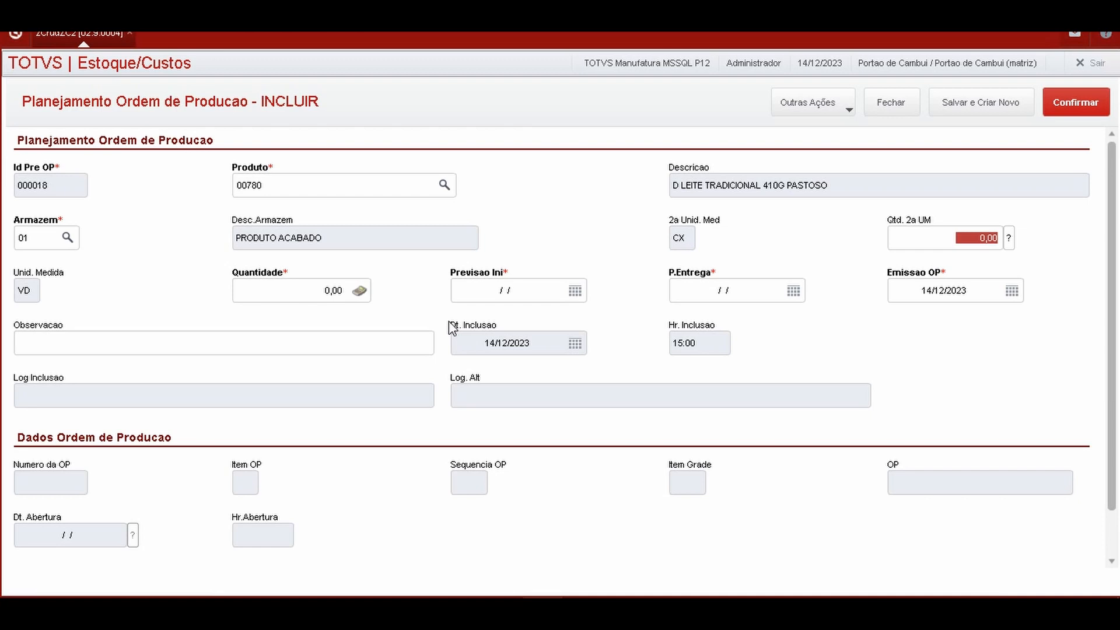
text(2)
key(Tab)
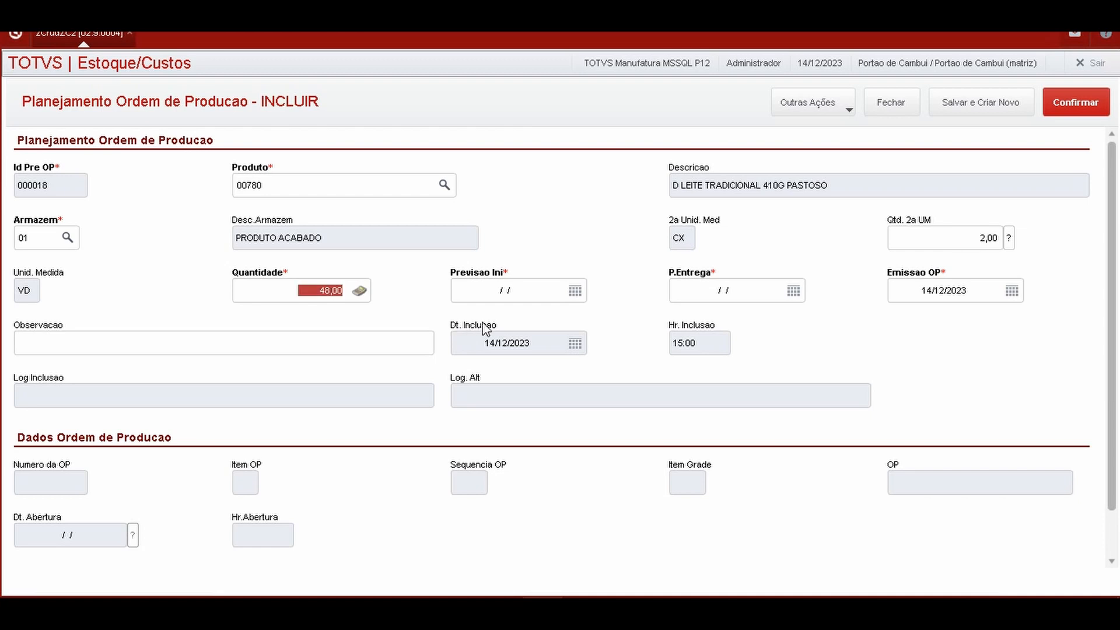
Step: Set the start forecast to 18/12/2023 and the delivery date to 21/12/2023, and save the product 00780 planning
click(517, 301)
click(575, 290)
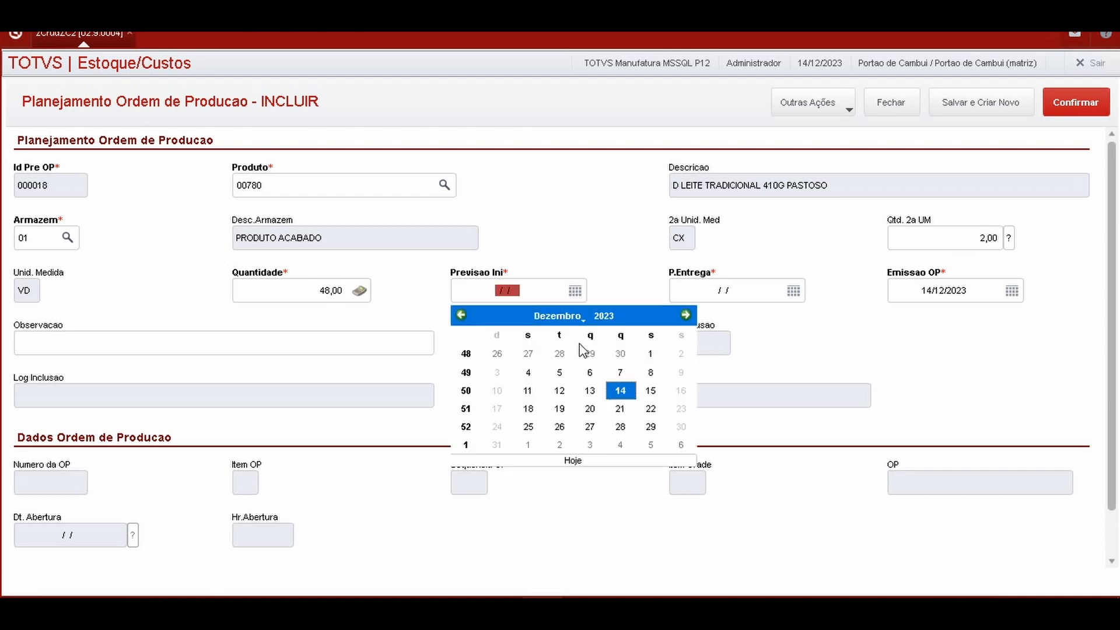
click(609, 465)
click(574, 295)
click(528, 408)
click(741, 292)
click(794, 292)
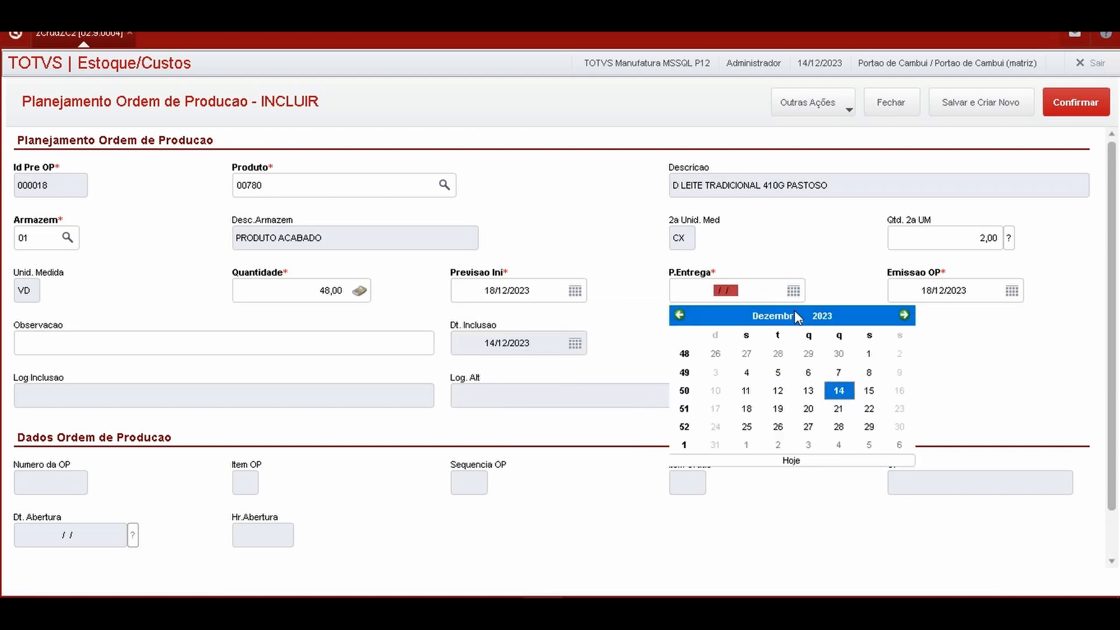
click(839, 408)
click(963, 290)
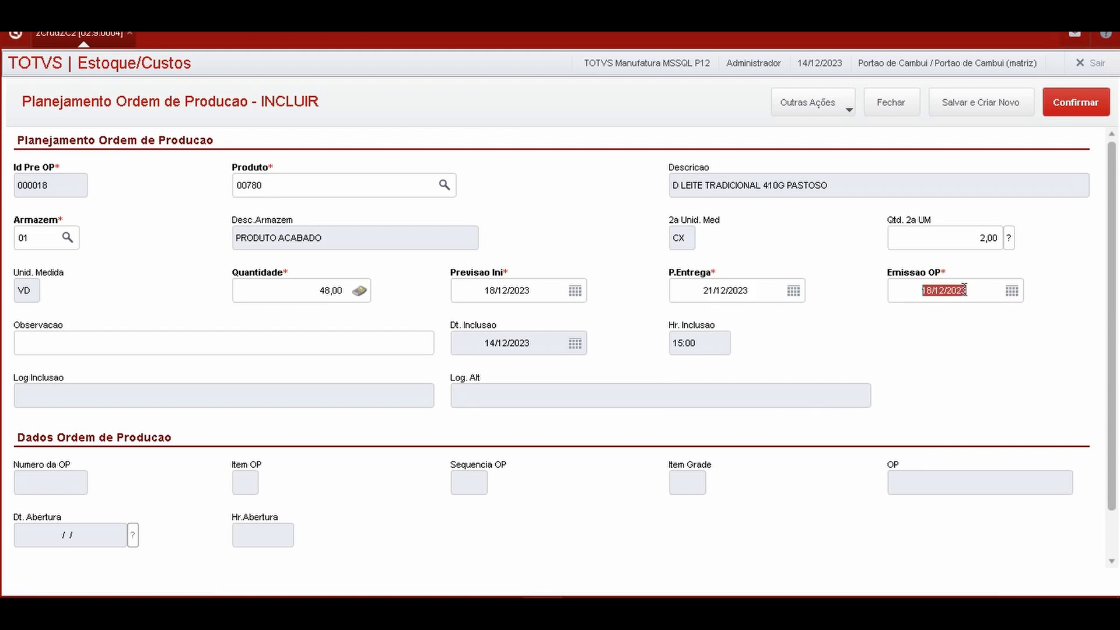
click(1076, 104)
click(707, 389)
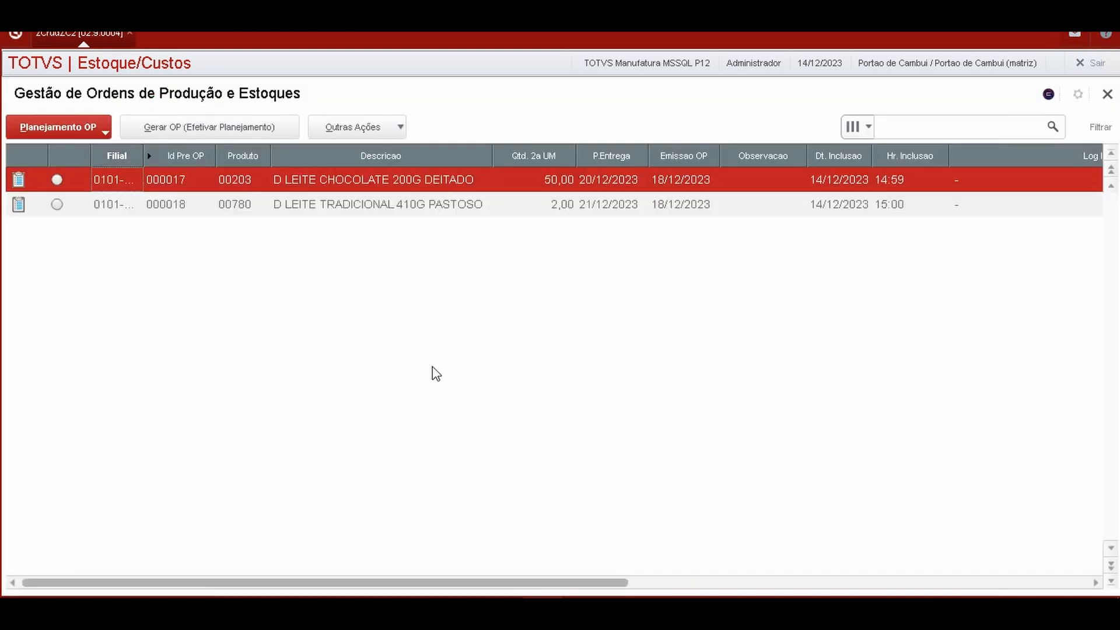
Step: Compare the products, quantities, issue dates and delivery dates of plannings 000014, 000015, 000017 and 000018 in the list
click(185, 253)
click(212, 285)
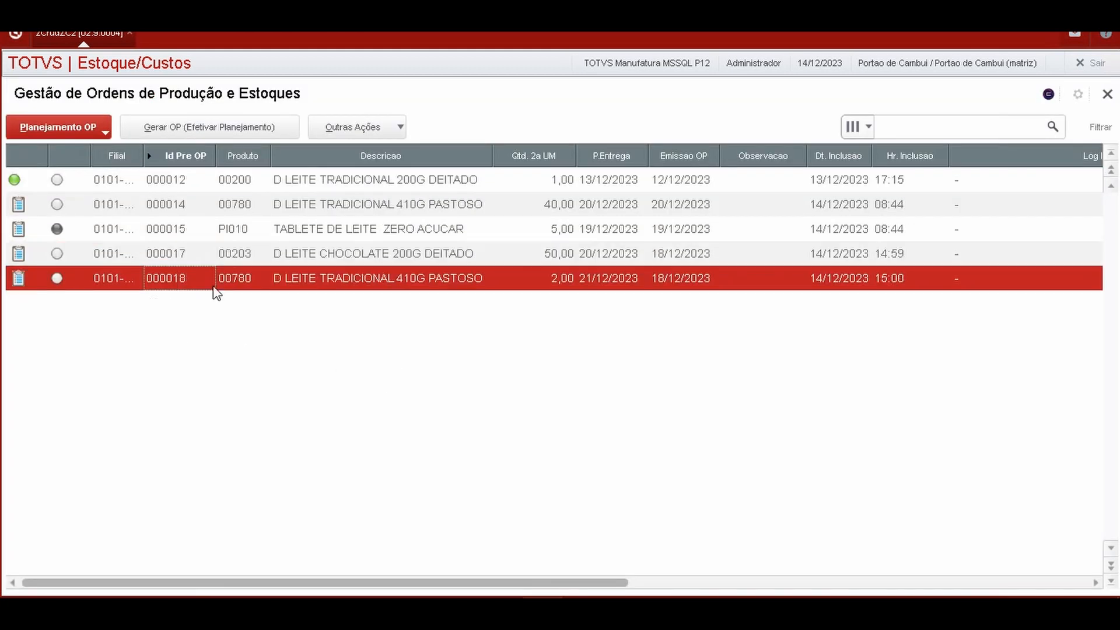
click(547, 261)
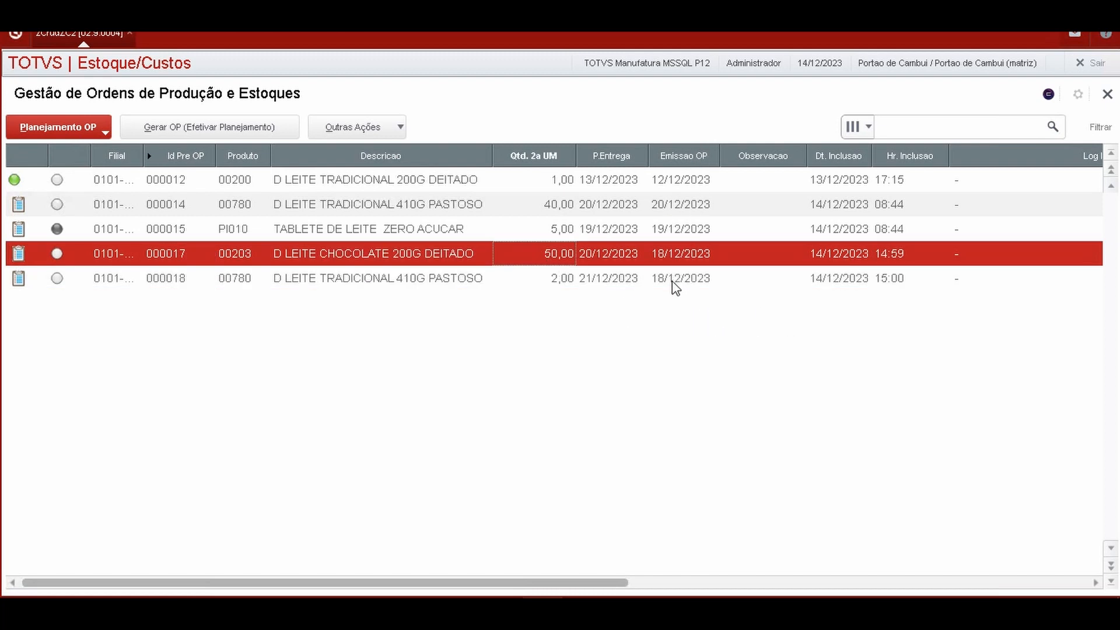
click(677, 229)
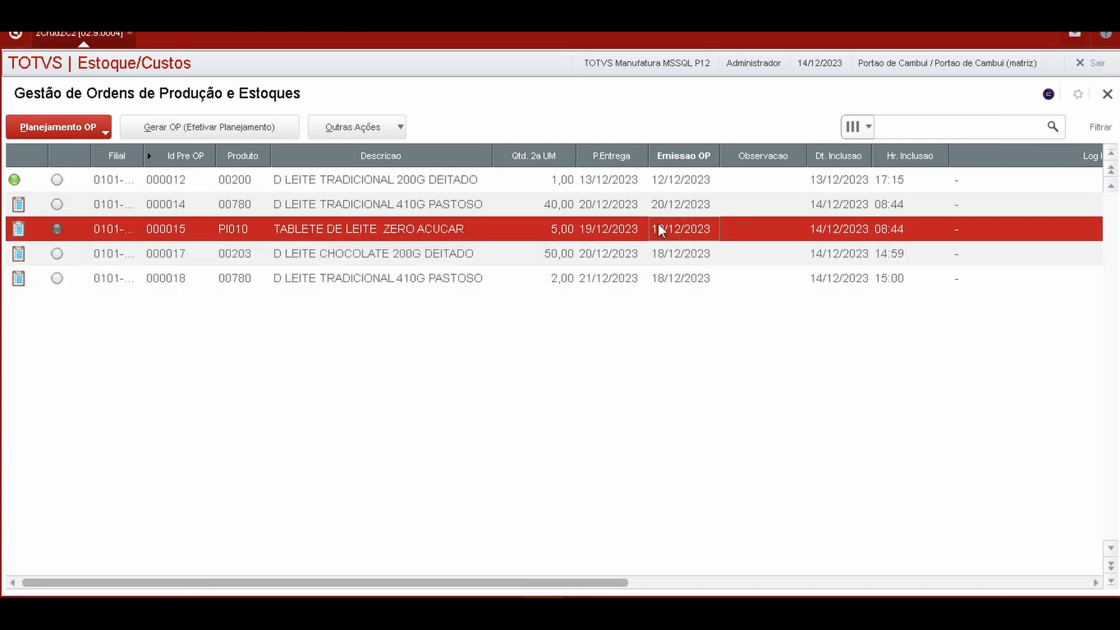
click(659, 202)
click(304, 283)
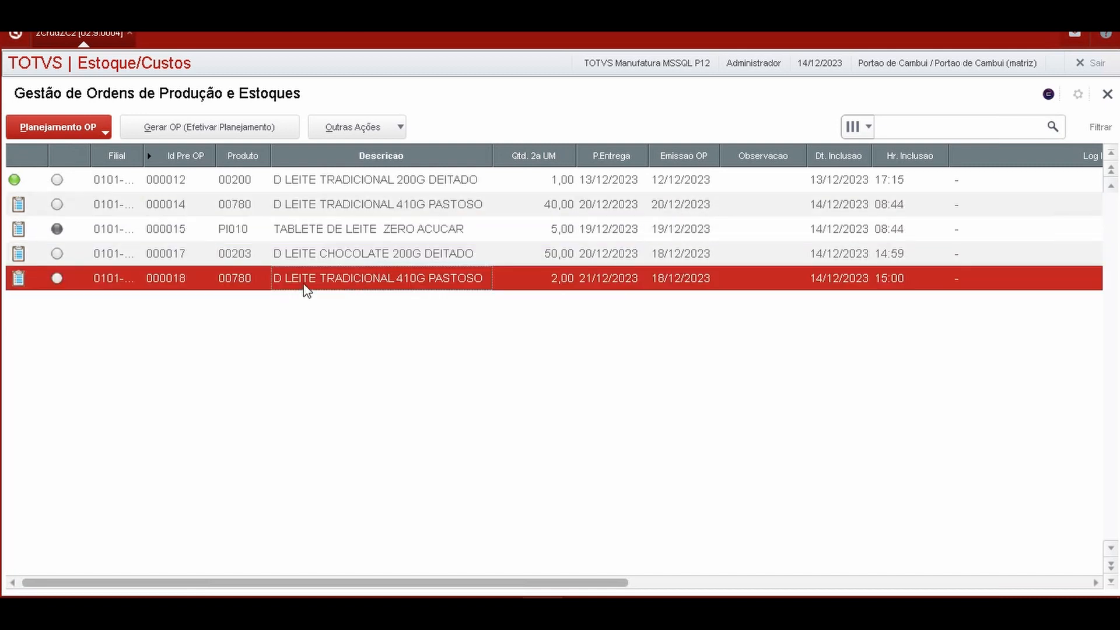
click(312, 254)
click(302, 281)
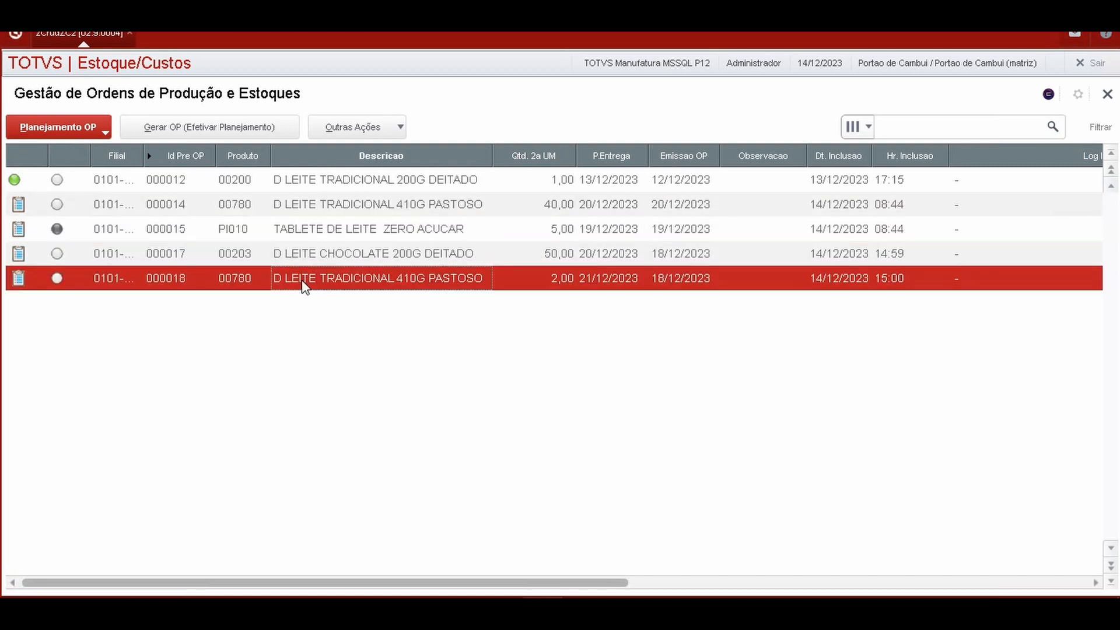
click(590, 256)
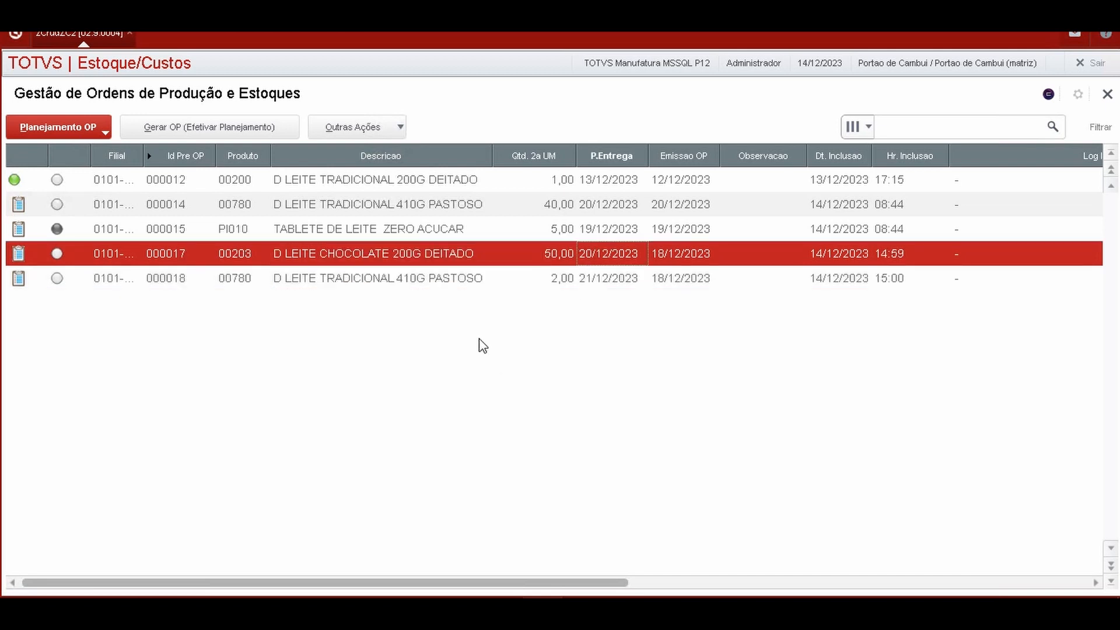
Step: Start generating production orders from the plannings, with both the initial and final forecast dates set to 18/12/2023
click(245, 132)
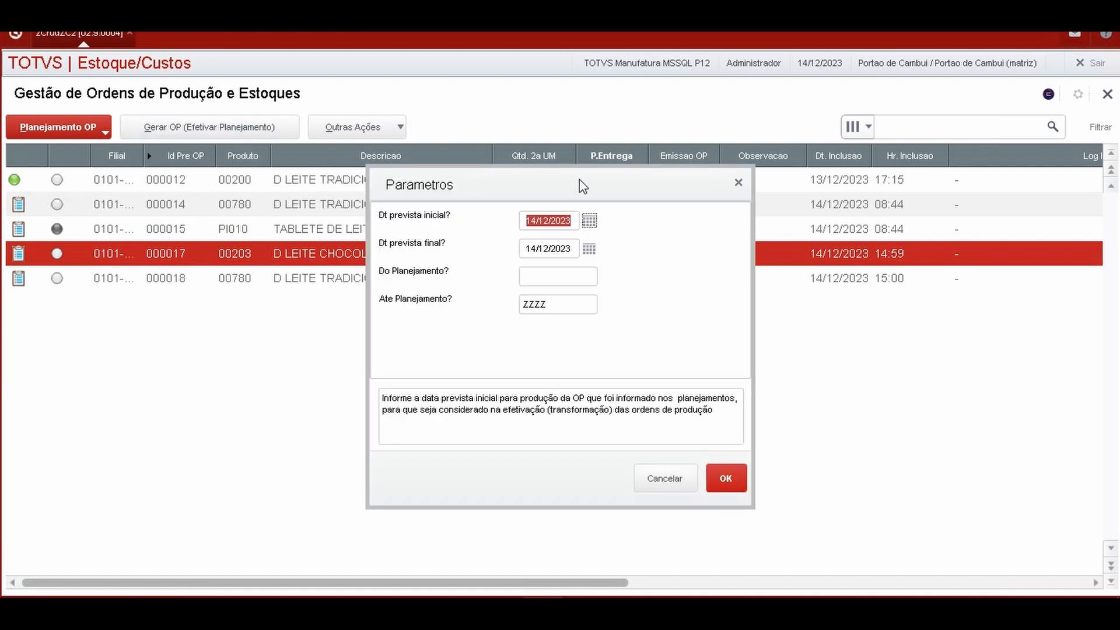
drag(579, 180, 362, 173)
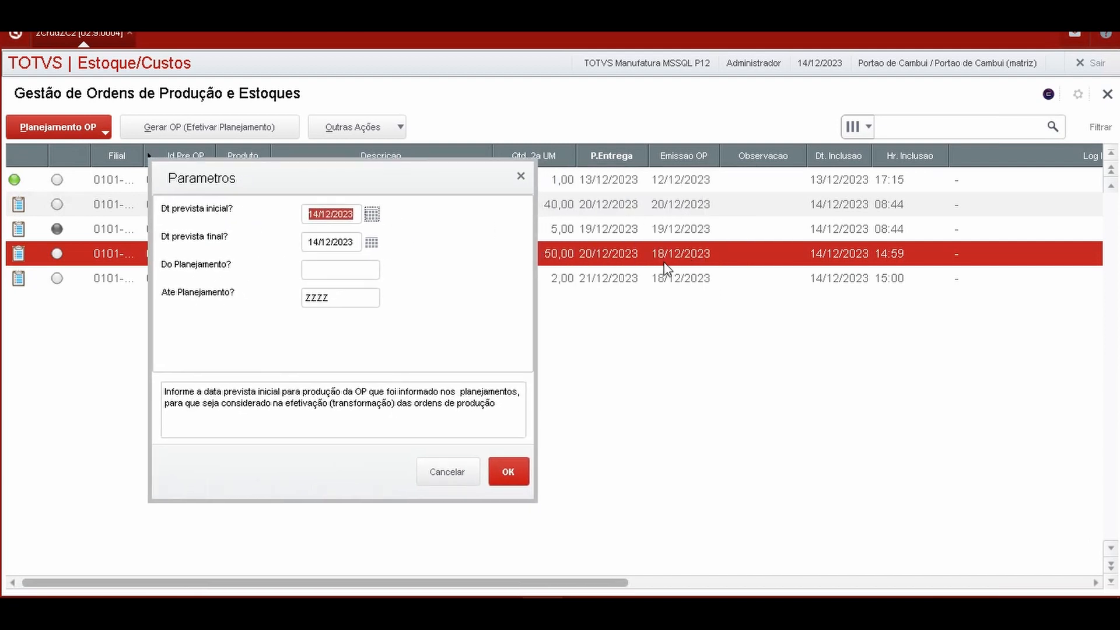
click(372, 214)
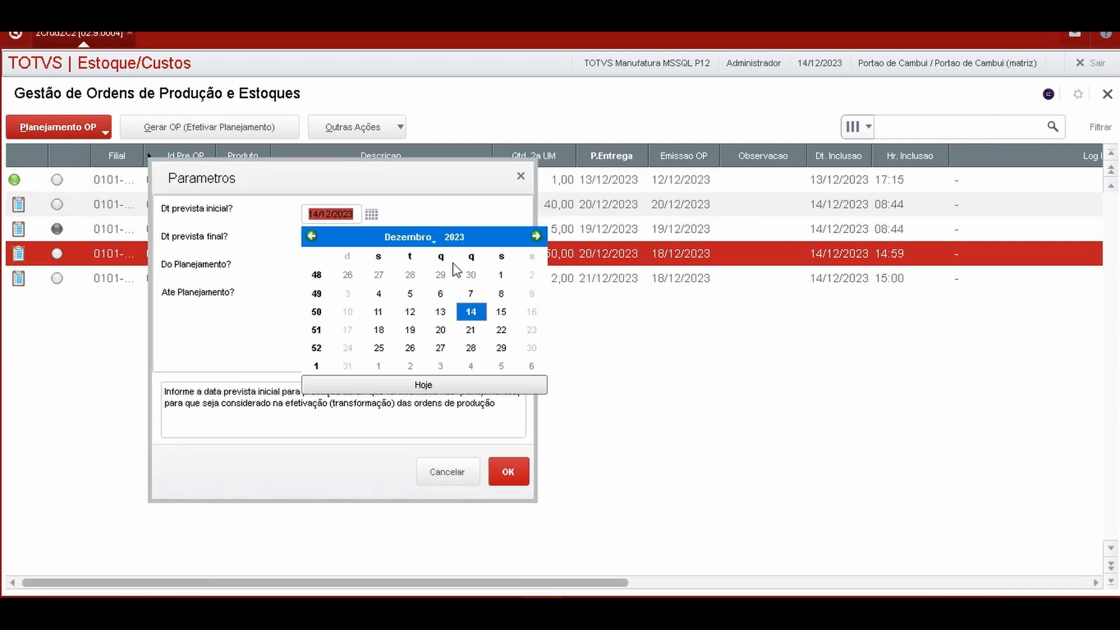
click(378, 329)
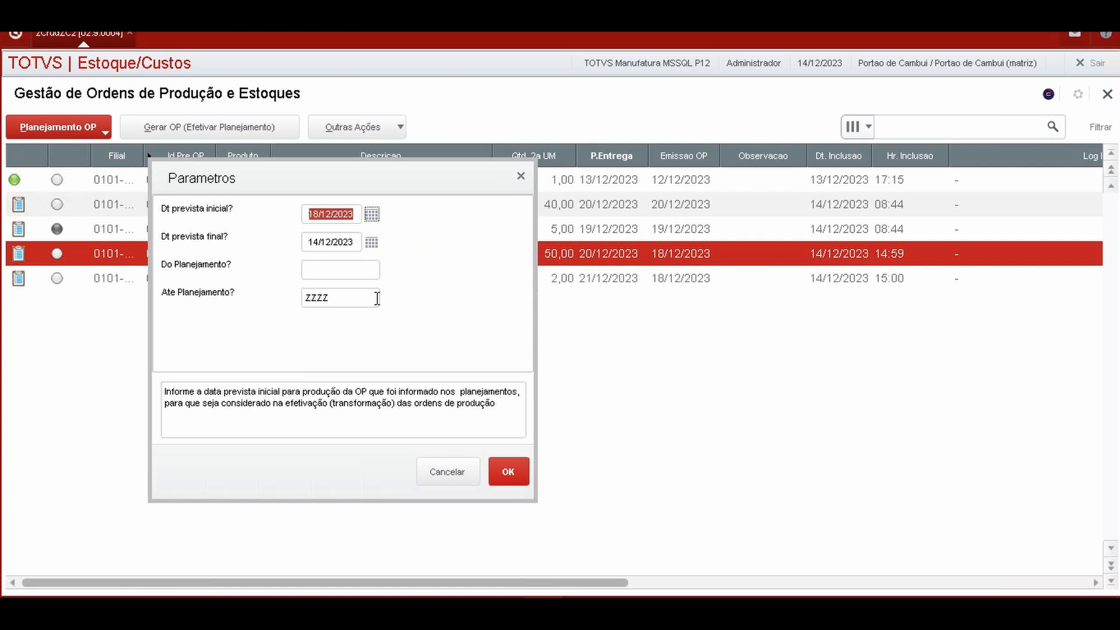
click(371, 243)
click(379, 358)
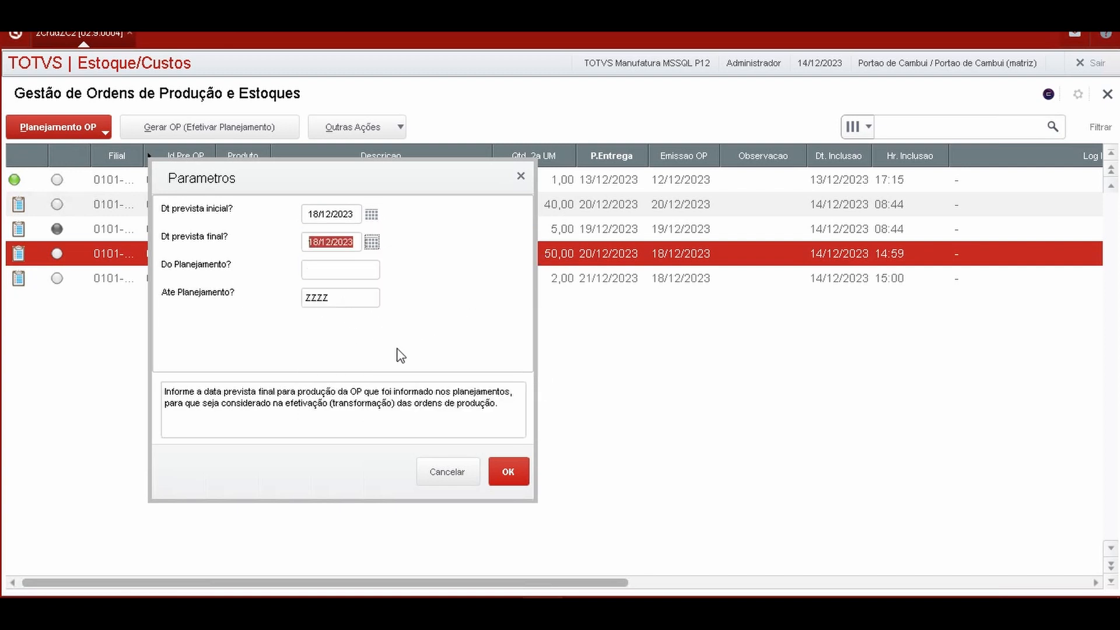
Step: Leave the starting planning blank and the ending planning at ZZZZ, and generate the production orders
click(352, 267)
click(340, 298)
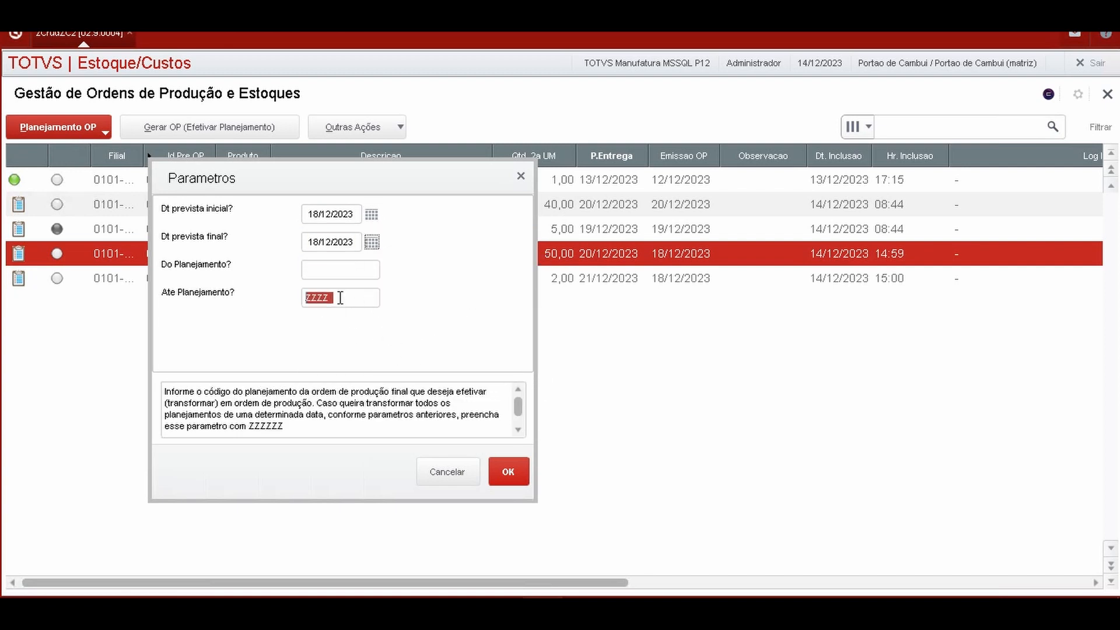
drag(341, 182, 646, 194)
click(635, 282)
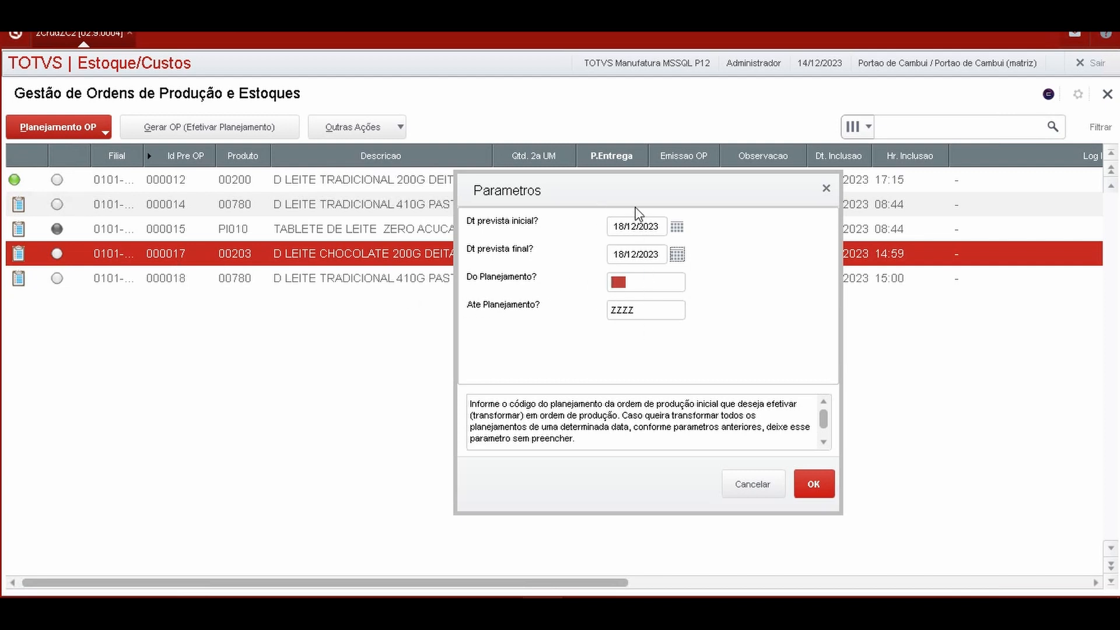
drag(656, 195, 522, 182)
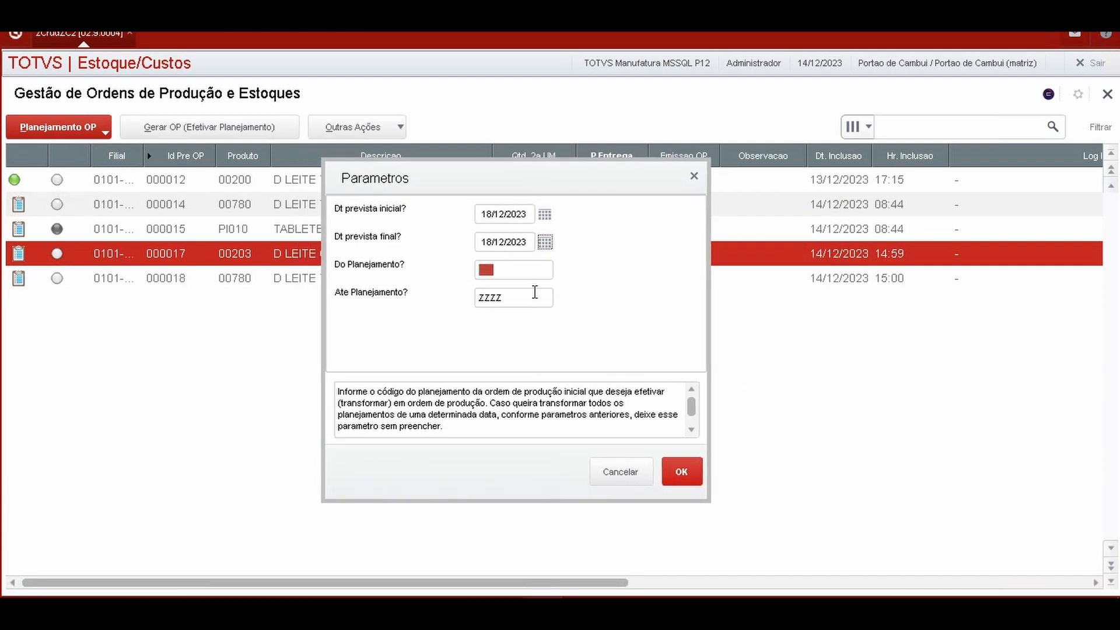
click(678, 475)
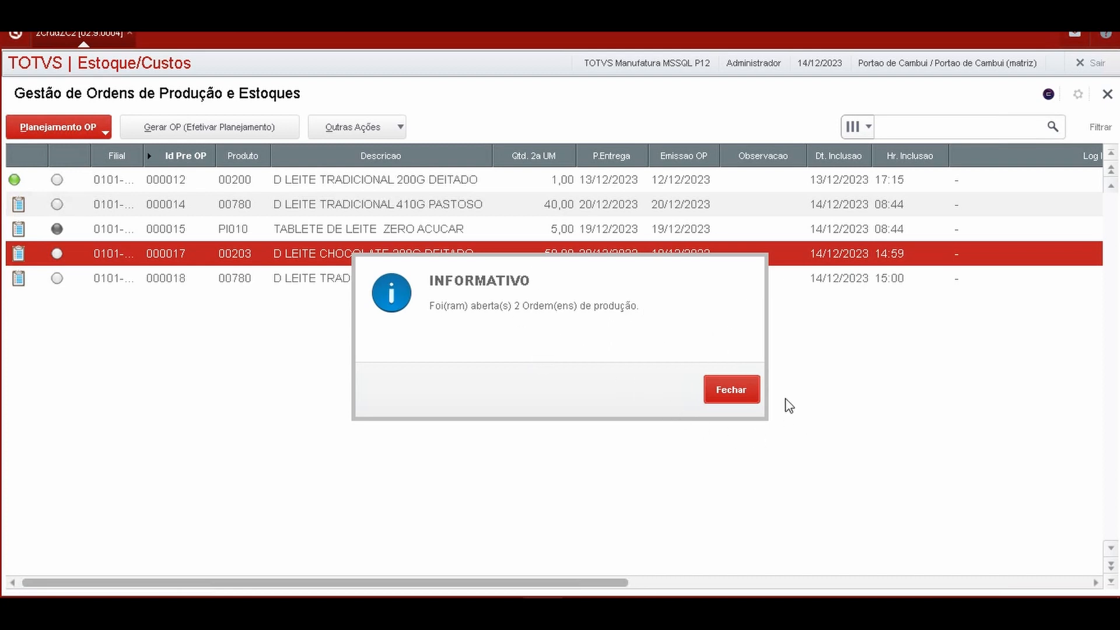
click(732, 387)
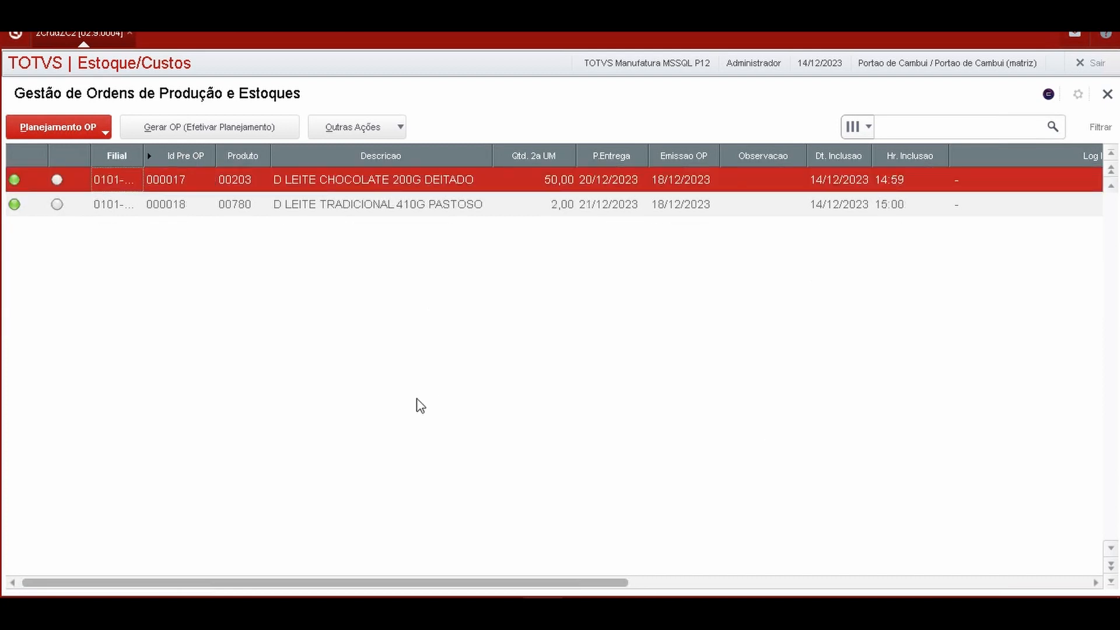
Step: Check the status markers of plannings 000017 and 000018 against the status legend
click(112, 257)
click(113, 281)
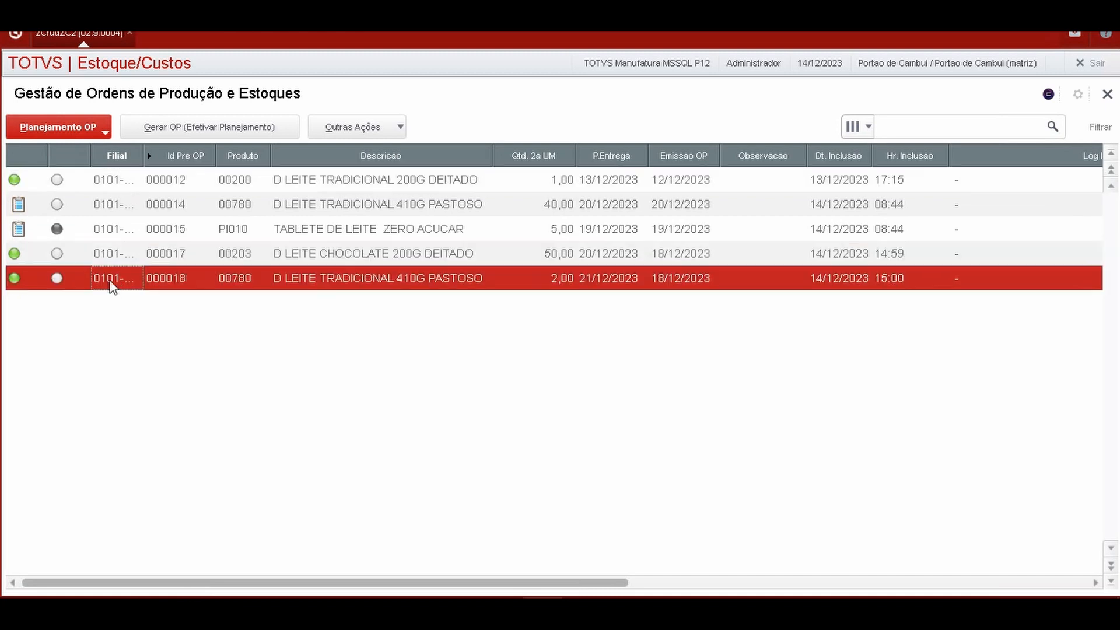
click(125, 263)
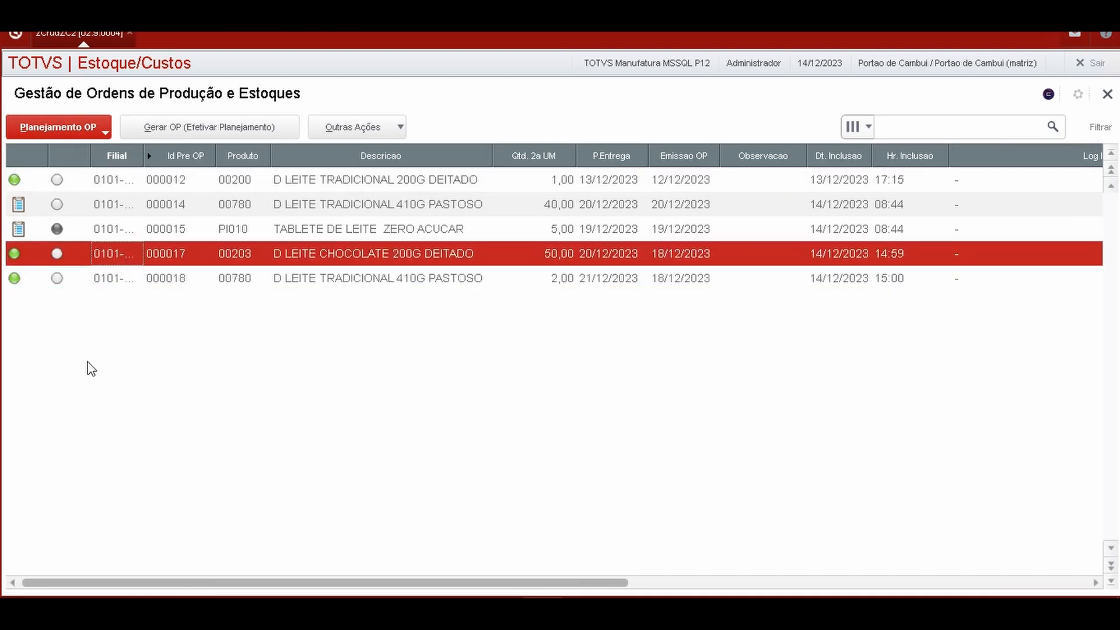
click(23, 281)
click(24, 263)
double_click(30, 259)
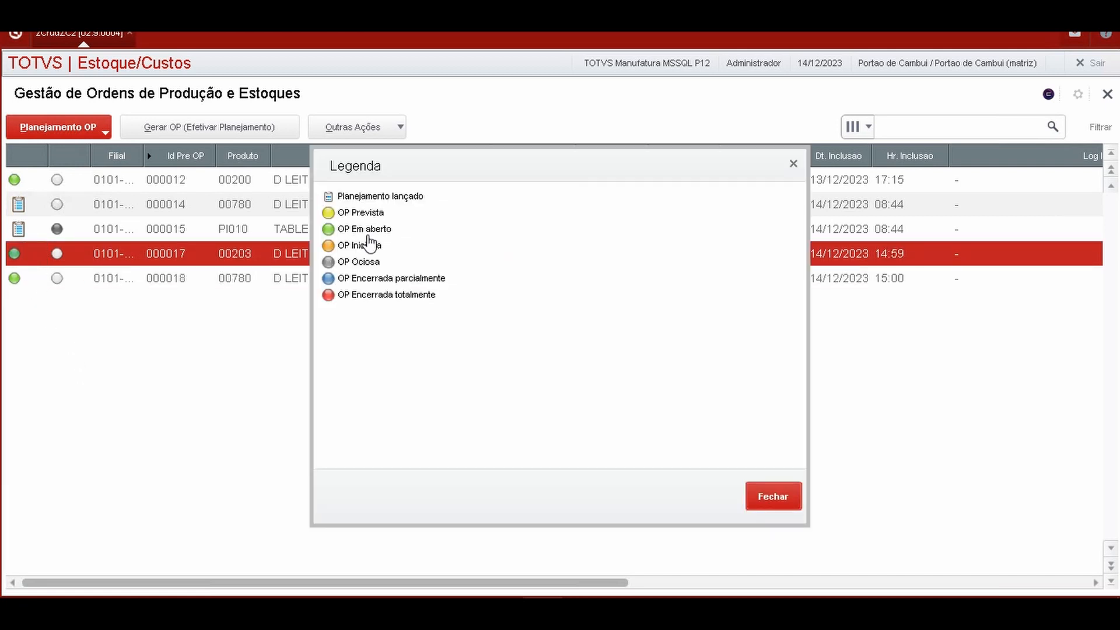
click(775, 502)
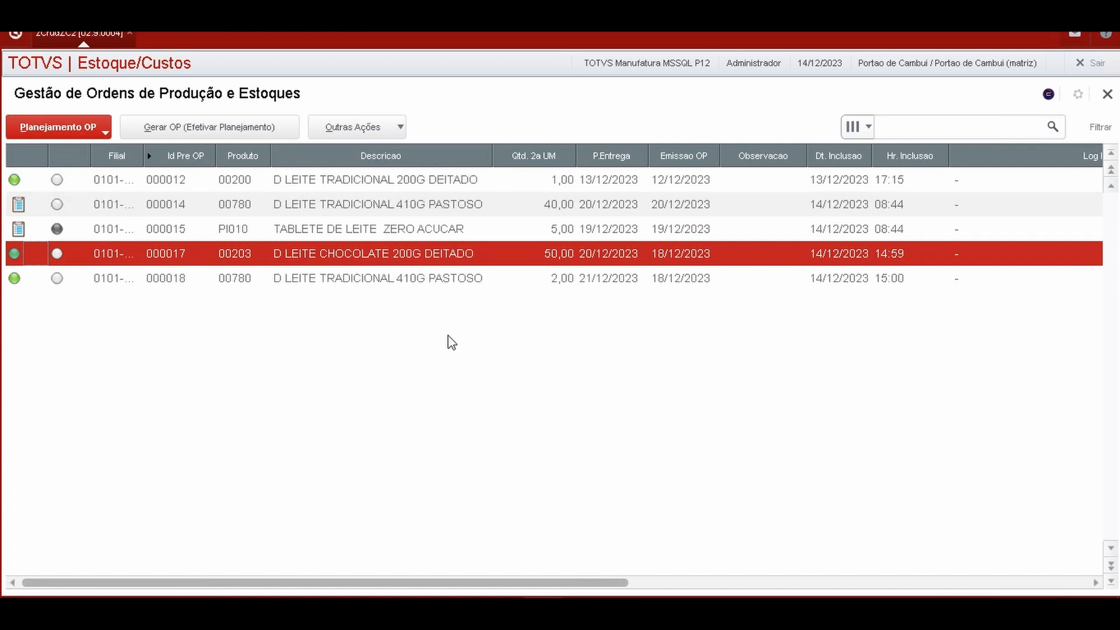
Step: Try to delete planning 000017 for product 00203, and leave the deletion form
click(62, 279)
click(63, 260)
click(80, 132)
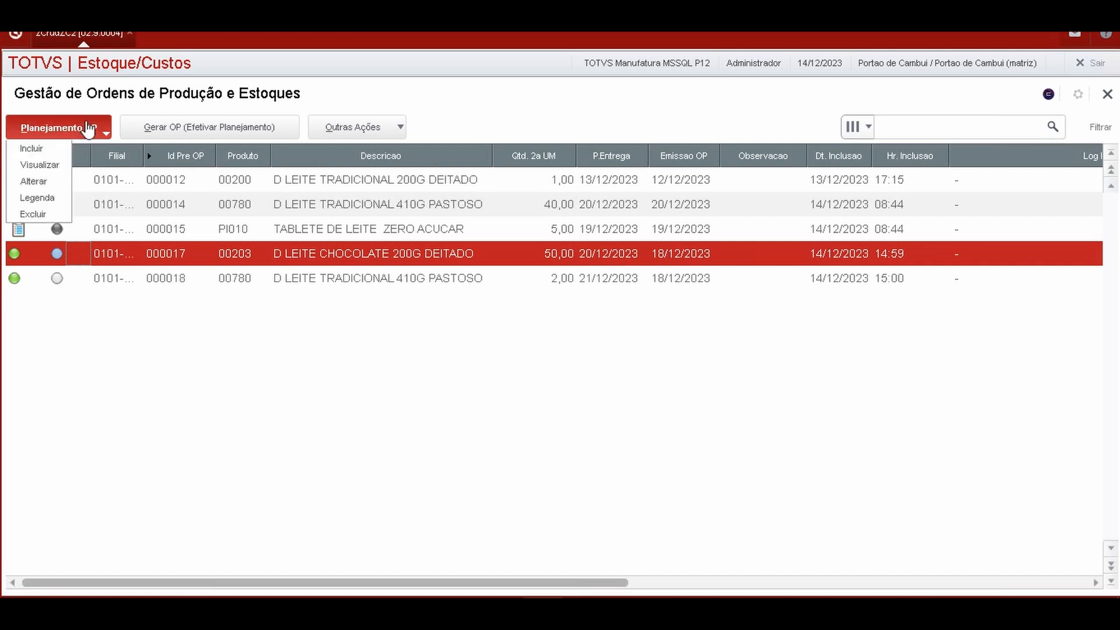
click(53, 215)
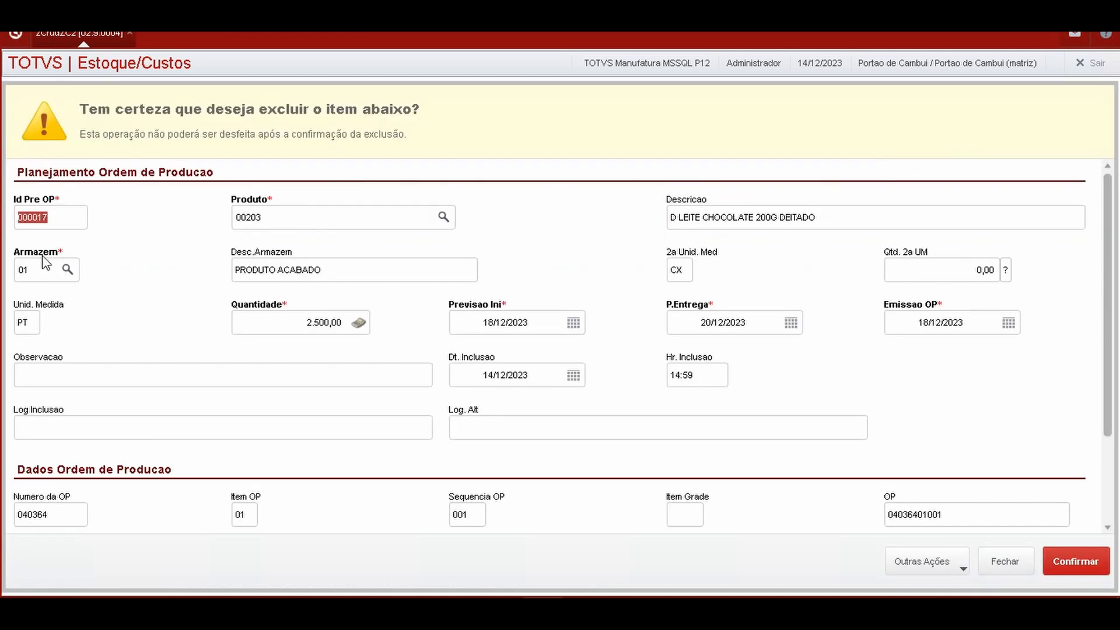
click(1076, 561)
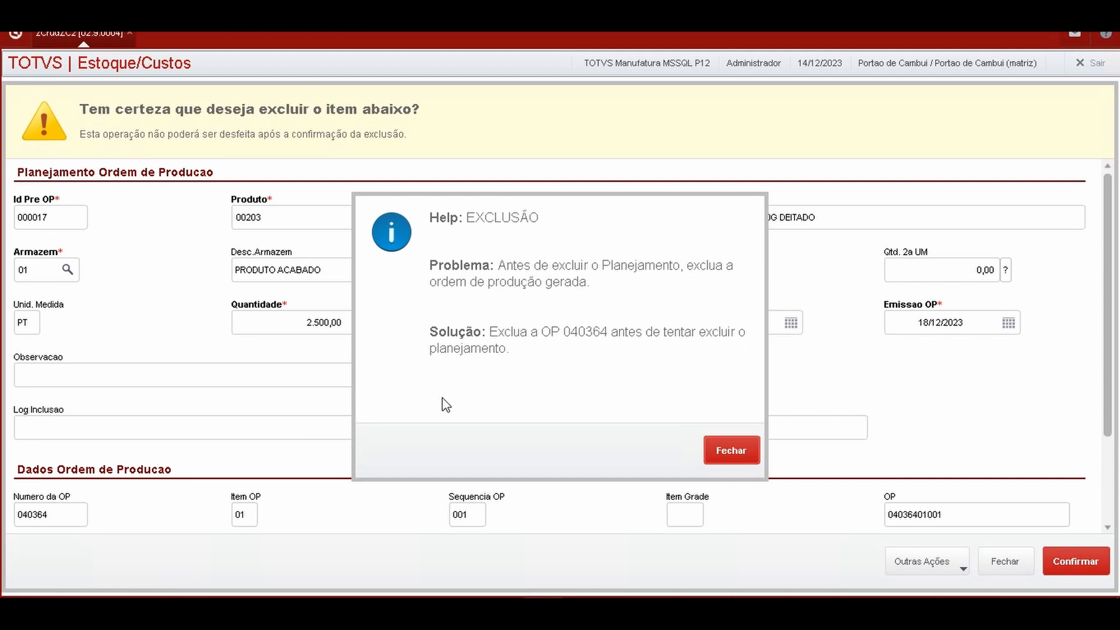
click(729, 455)
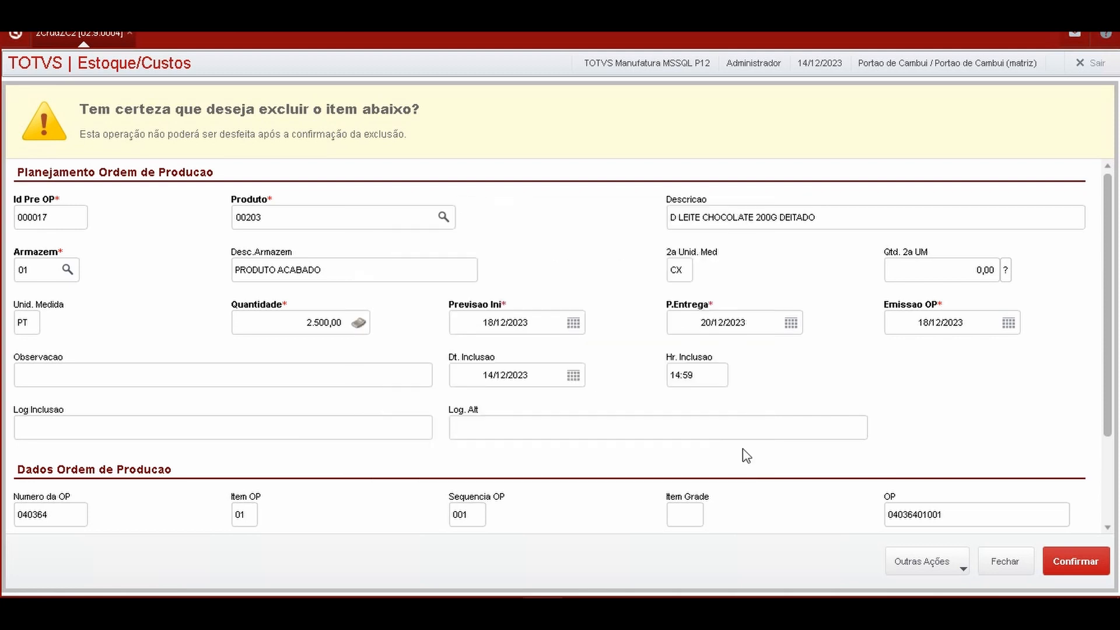
click(1015, 561)
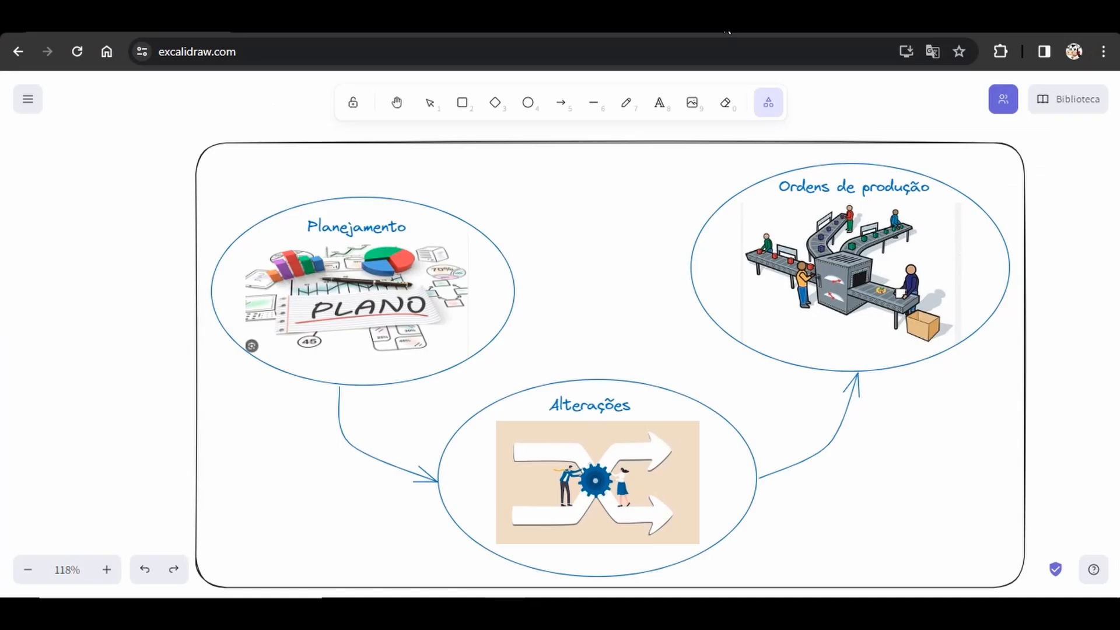
Step: Switch to the Excalidraw diagram and circle Planejamento, Alterações and Ordens de produção in turn with the laser pointer
mouse_move(358, 186)
mouse_down()
mouse_move(250, 232)
mouse_move(435, 207)
mouse_move(288, 208)
mouse_up()
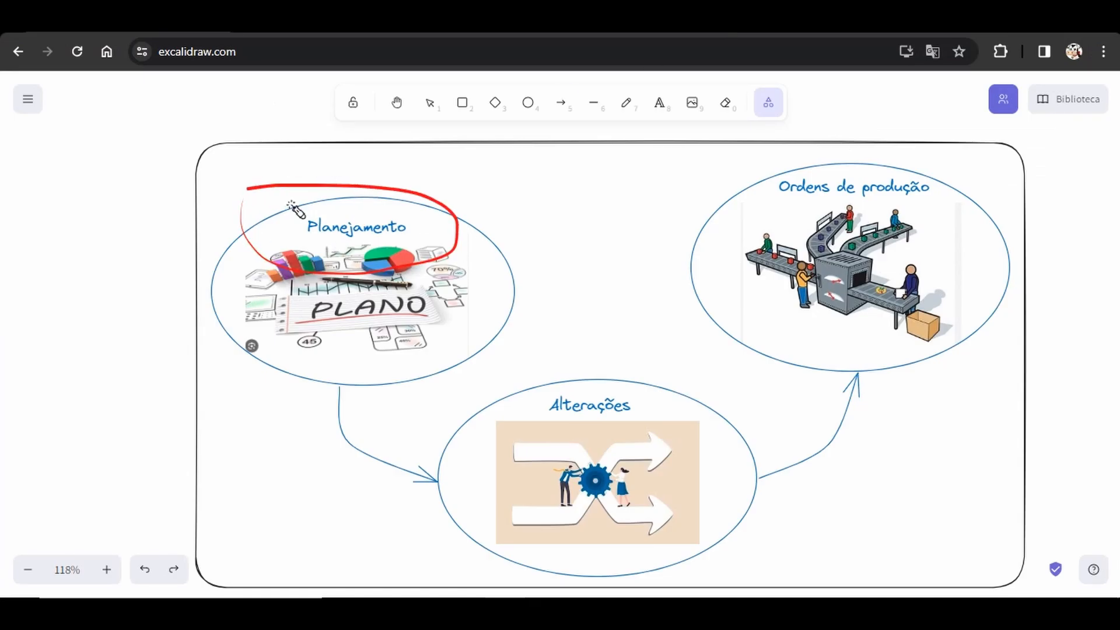
mouse_move(574, 346)
mouse_down()
mouse_move(462, 482)
mouse_move(752, 454)
mouse_move(478, 400)
mouse_move(467, 387)
mouse_up()
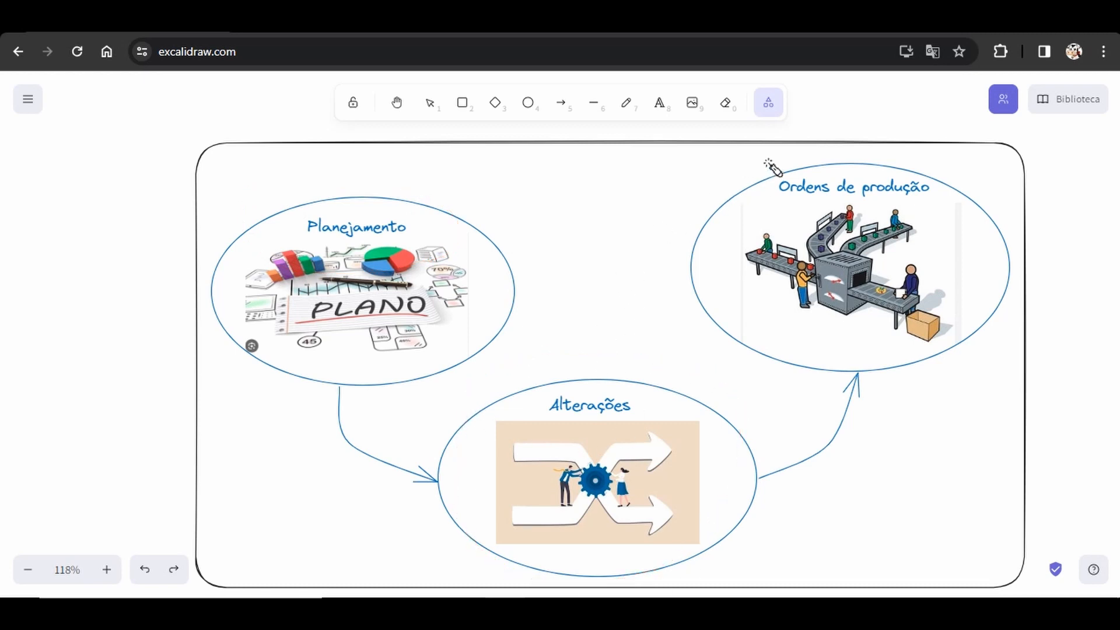
mouse_move(770, 167)
mouse_down()
mouse_move(983, 255)
mouse_move(805, 175)
mouse_move(699, 183)
mouse_up()
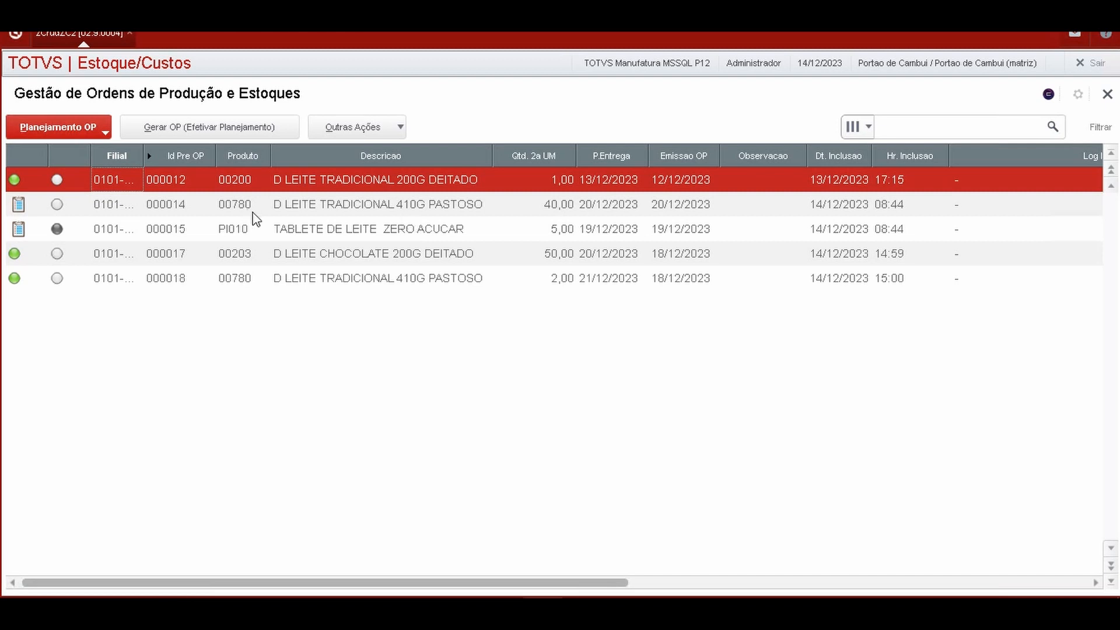
Step: Back in TOTVS, look over the planning operations and the additional production routines, reports (Relatórios) and queries (Consultas) available
click(82, 130)
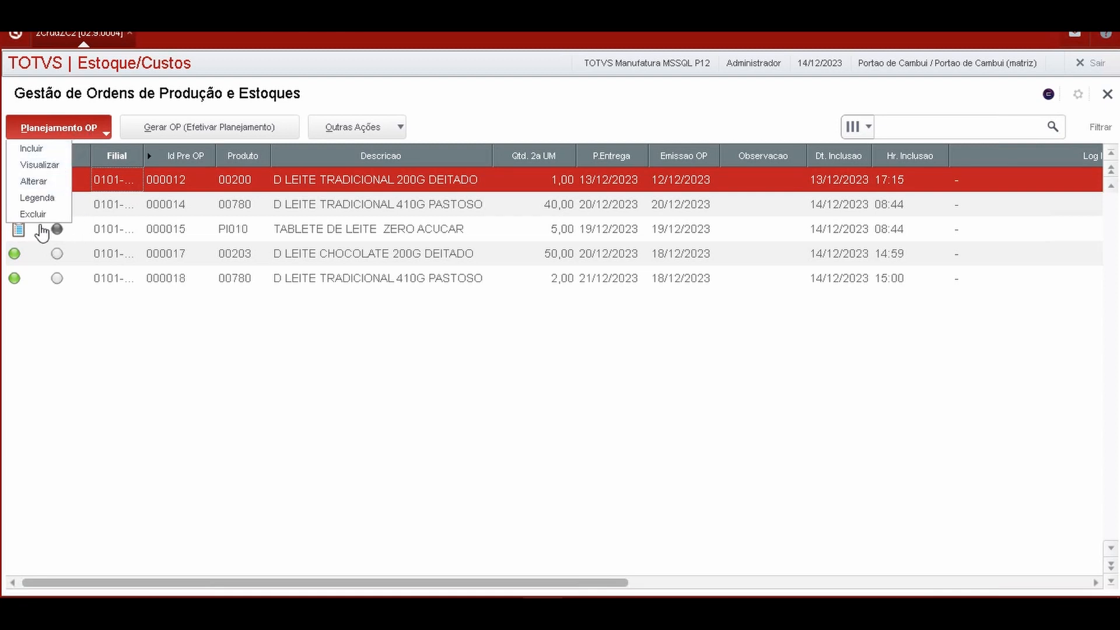
click(78, 129)
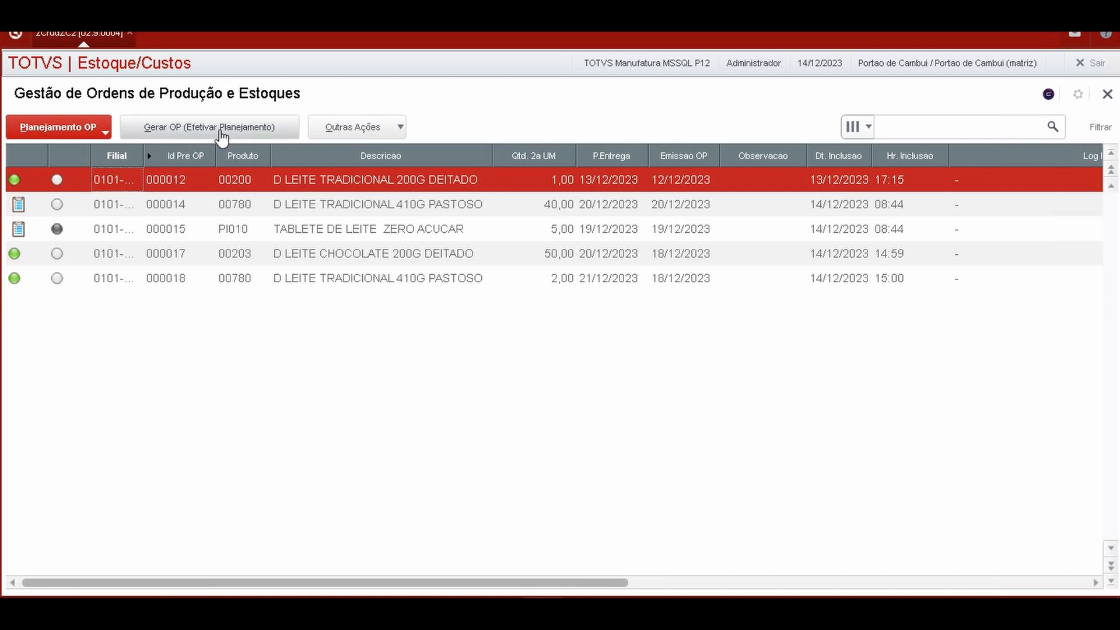
click(120, 256)
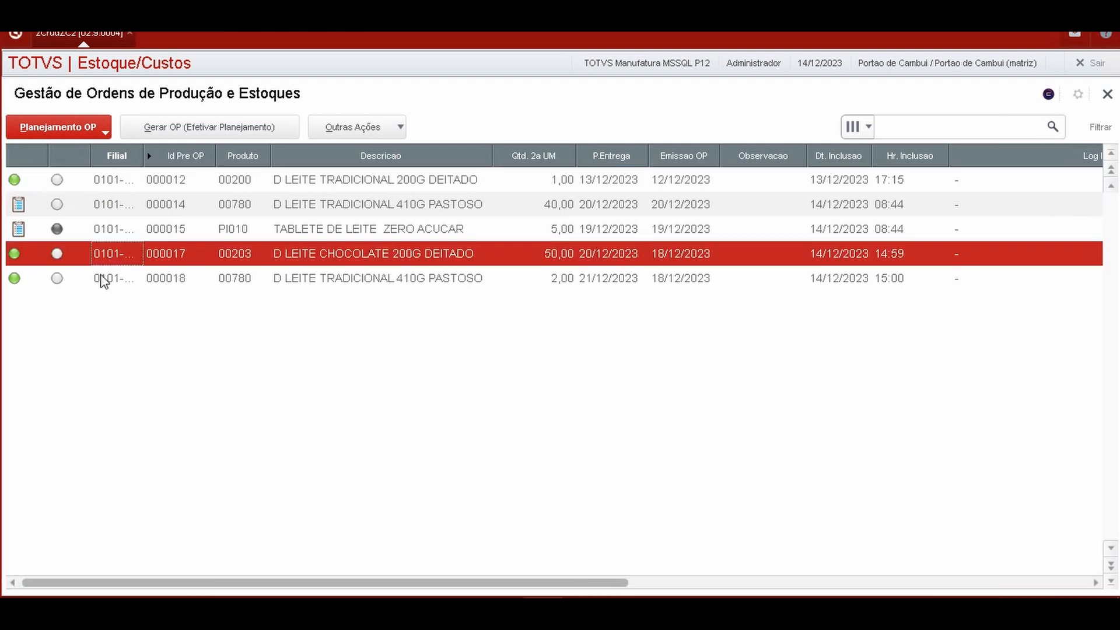
click(102, 278)
click(158, 181)
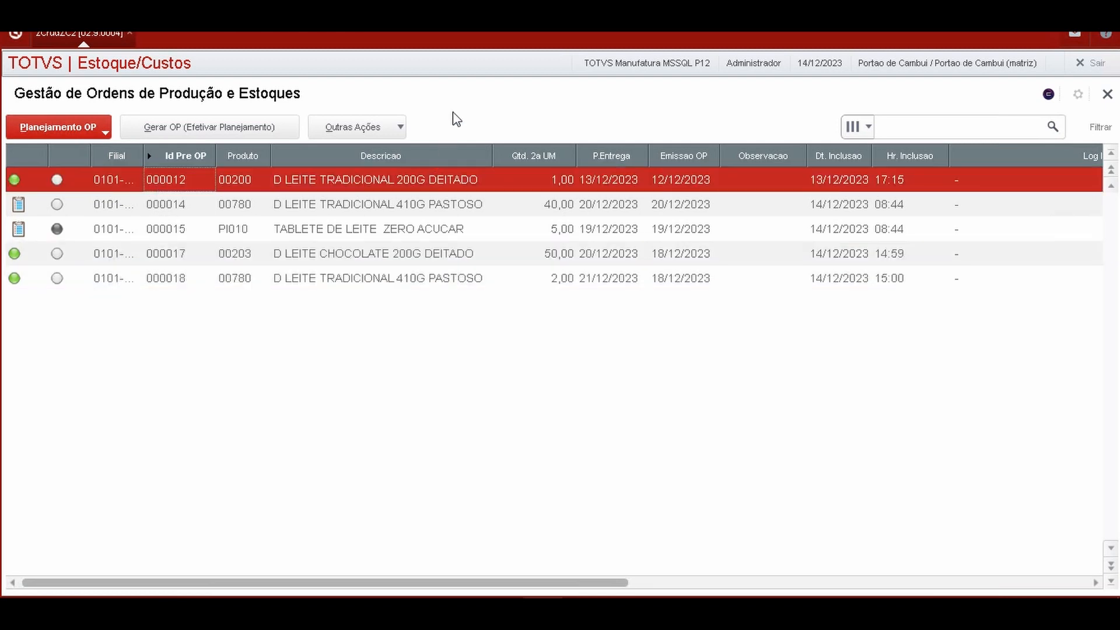
click(401, 128)
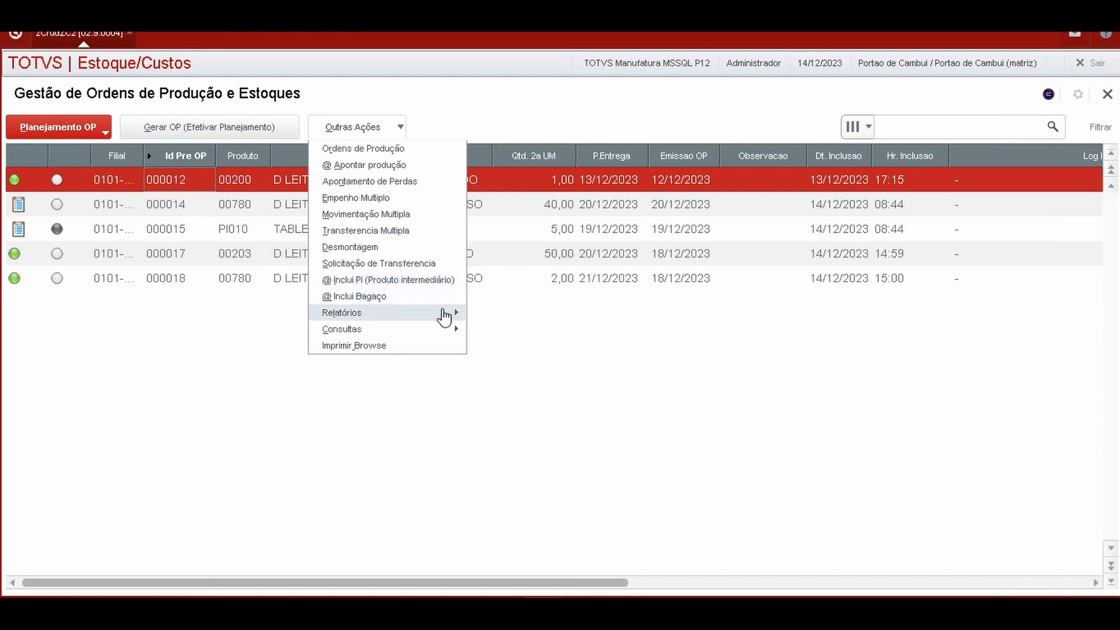
mouse_move(444, 313)
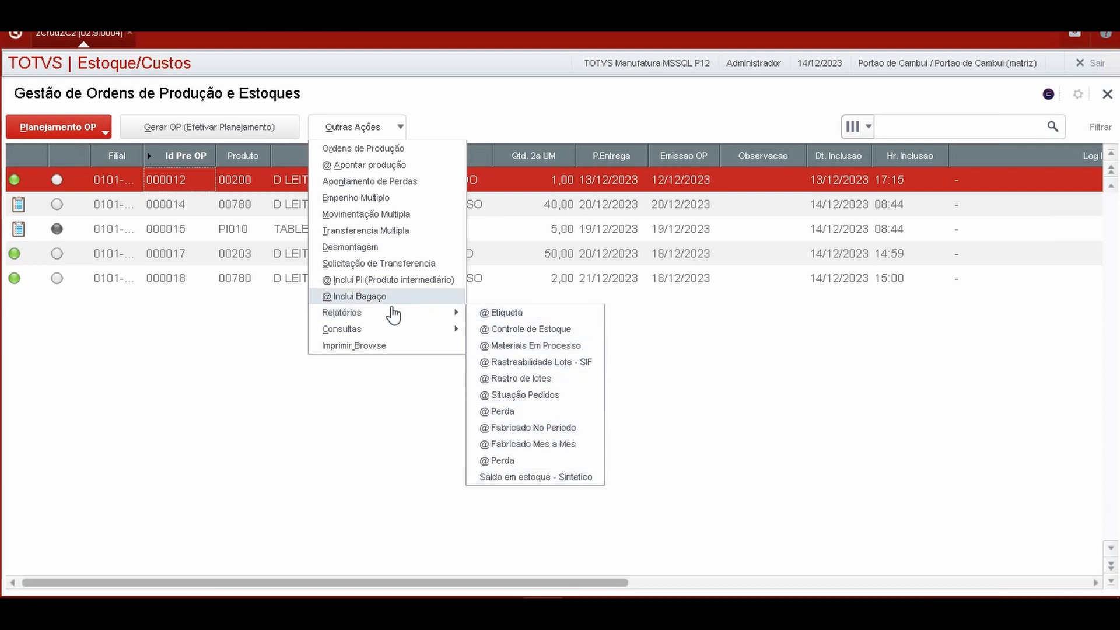
mouse_move(369, 332)
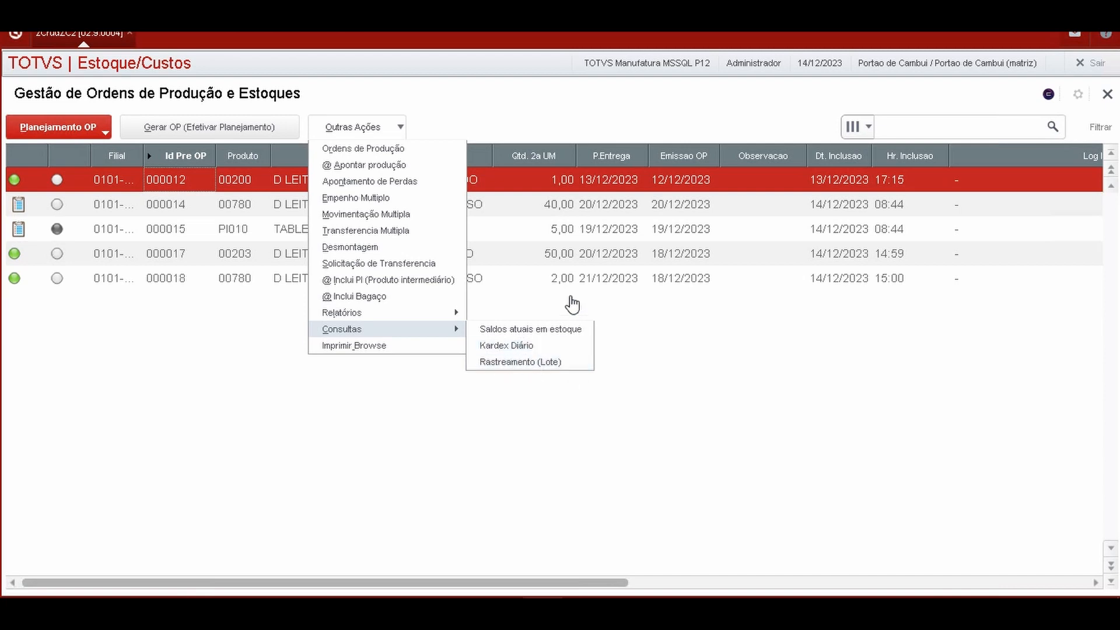
click(512, 204)
Step: Point out plannings 000017 and 000018 in the list as the ones turned into production orders
click(38, 252)
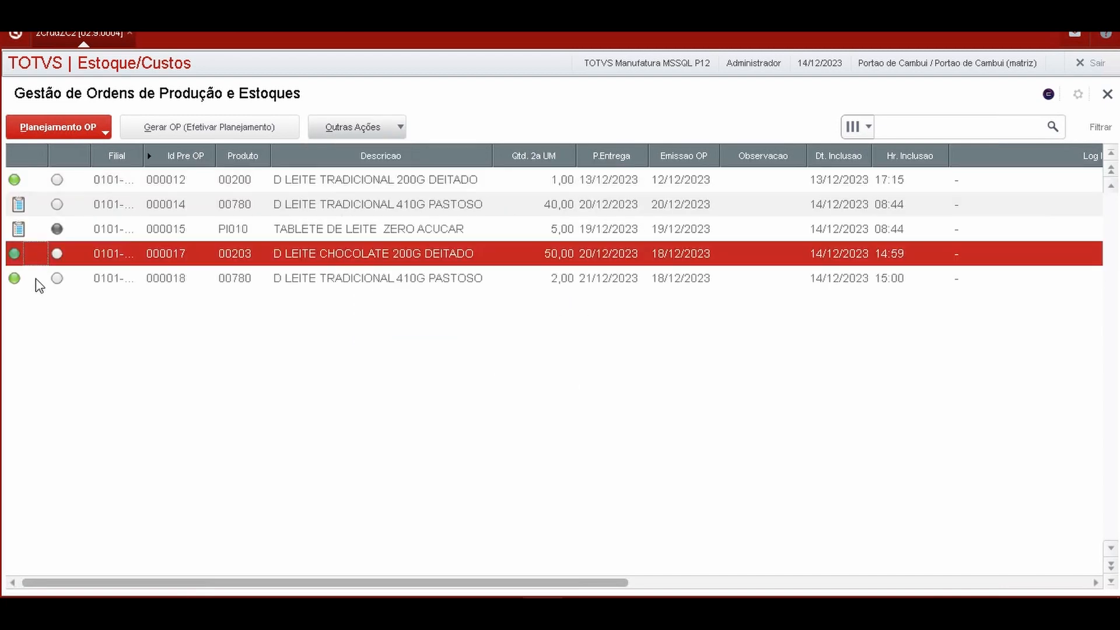
click(39, 280)
click(377, 138)
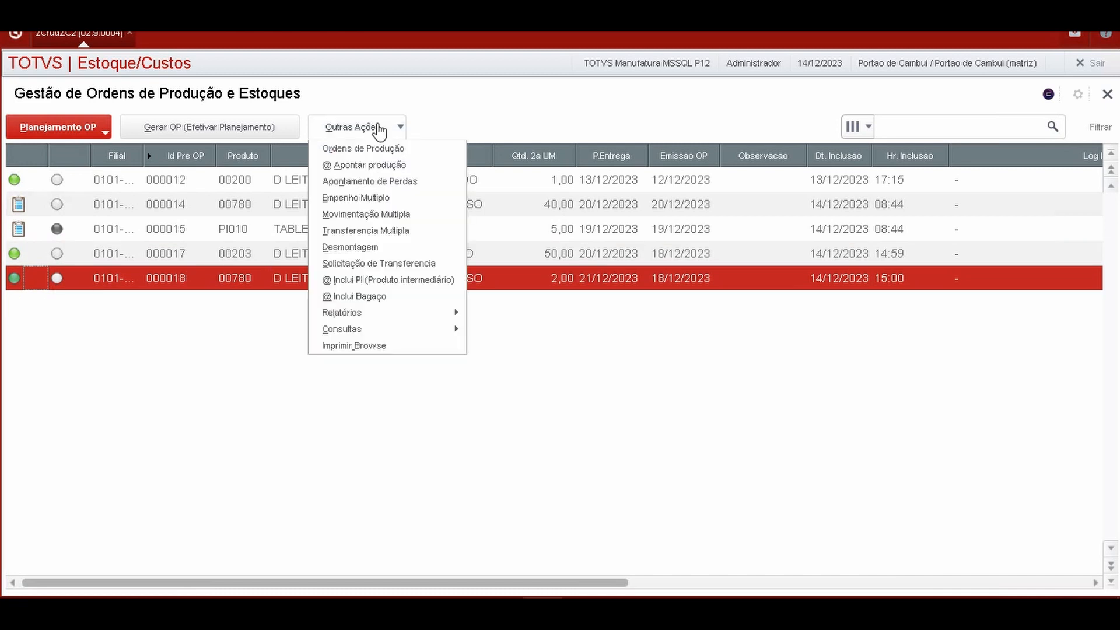
click(134, 256)
click(130, 280)
click(202, 252)
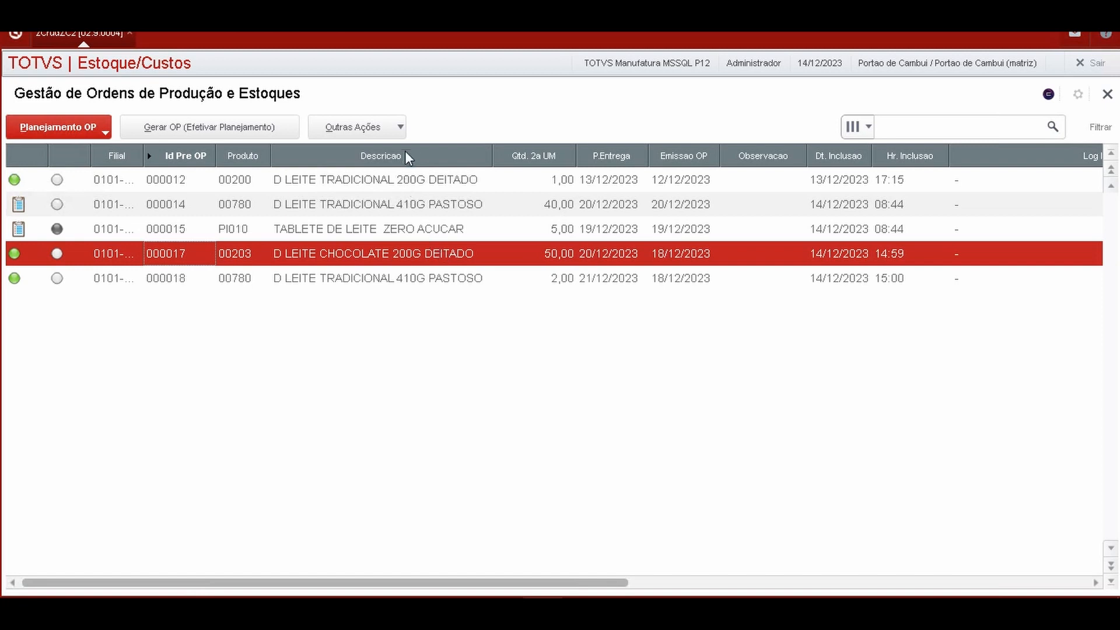
Step: Open the Ordens de Produção routine and select the production order for product 00203
click(392, 130)
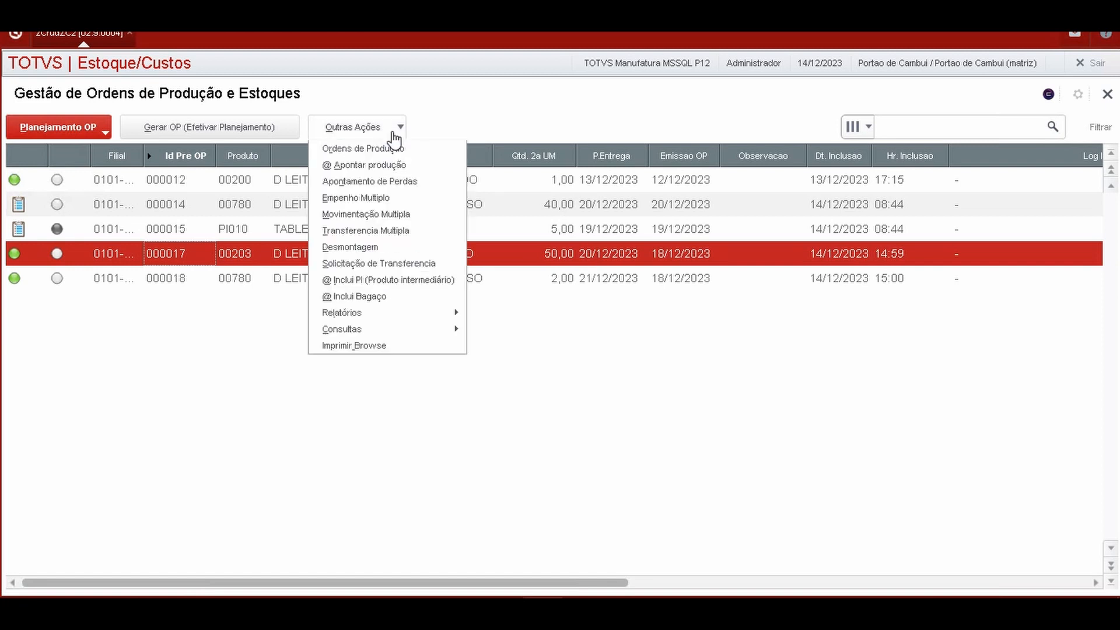
click(408, 151)
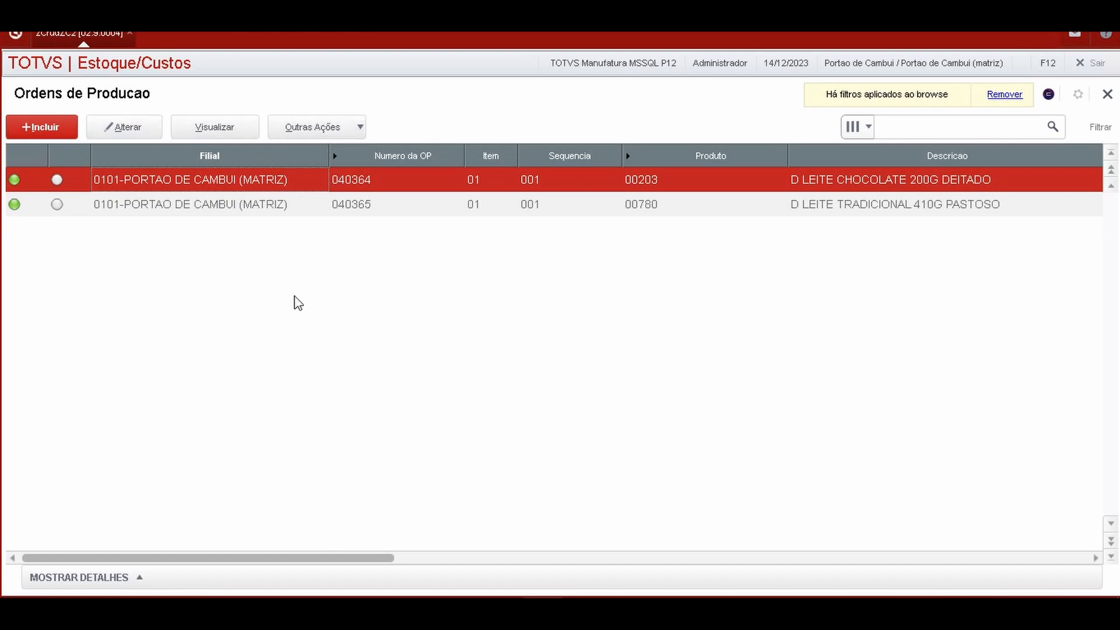
click(700, 204)
click(704, 184)
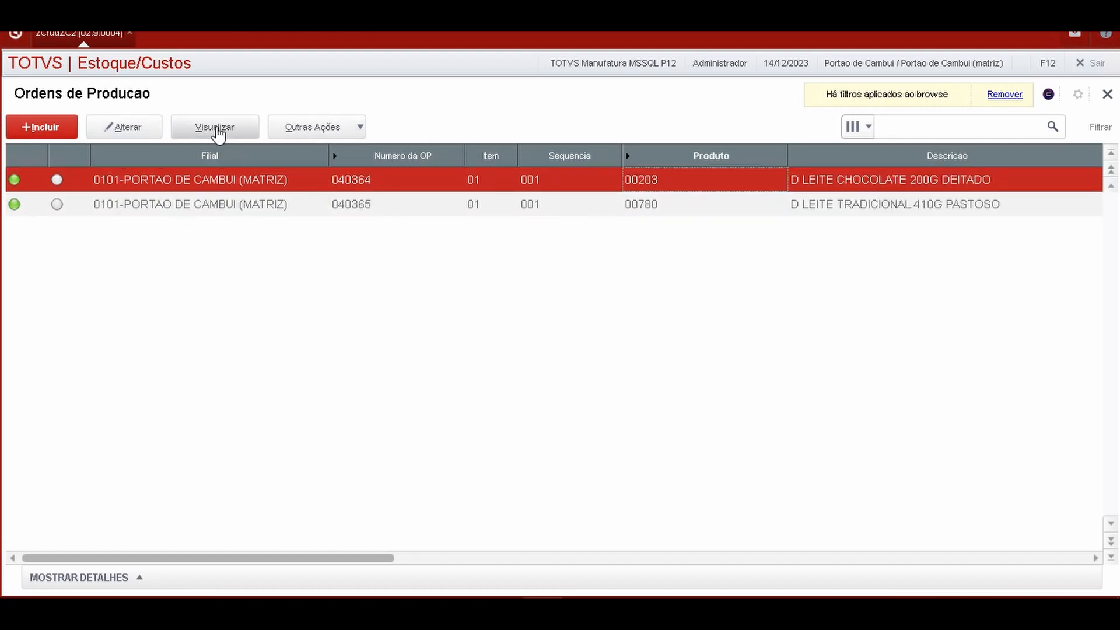
Step: View the details of the production order for product 00203, including its description and planning ID, and close the view
click(216, 132)
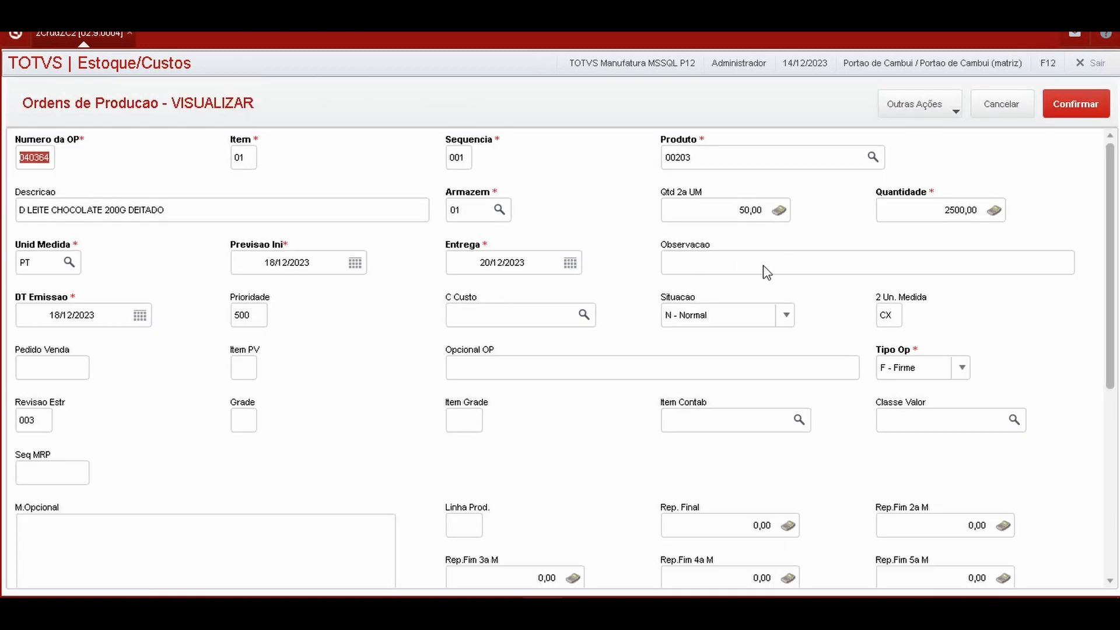
click(767, 273)
click(730, 217)
click(690, 164)
click(239, 211)
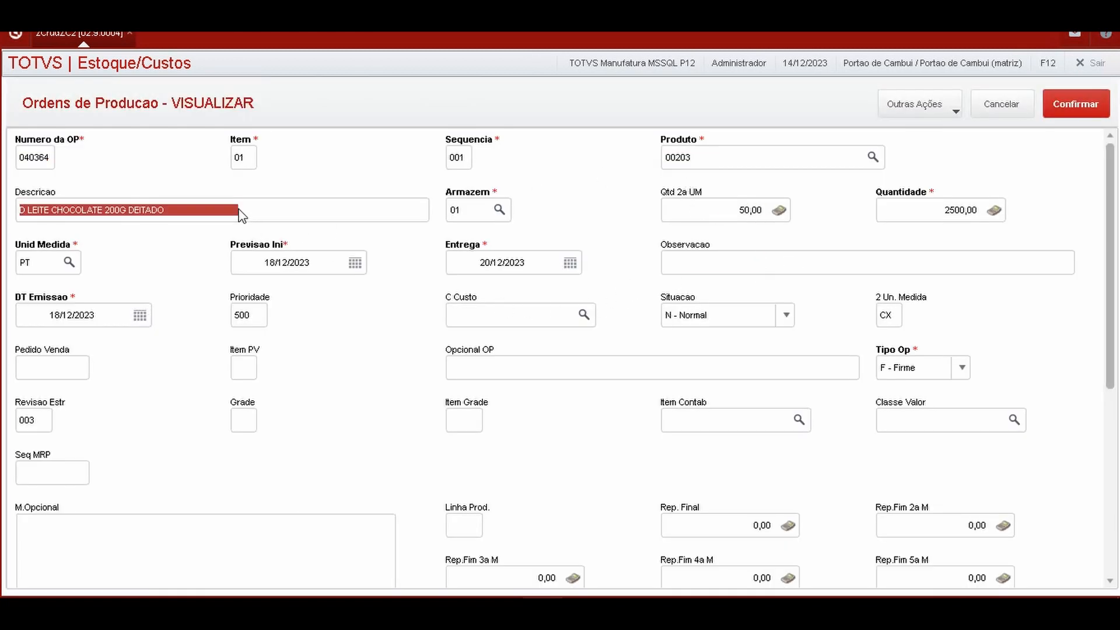
scroll(508, 294, down, 6)
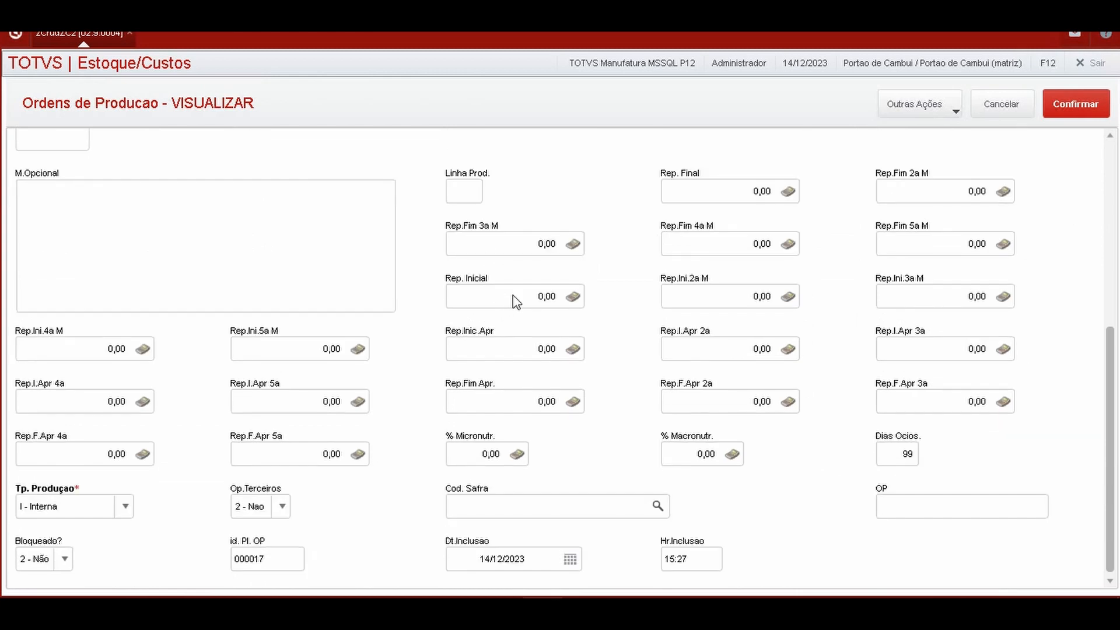
scroll(516, 300, up, 6)
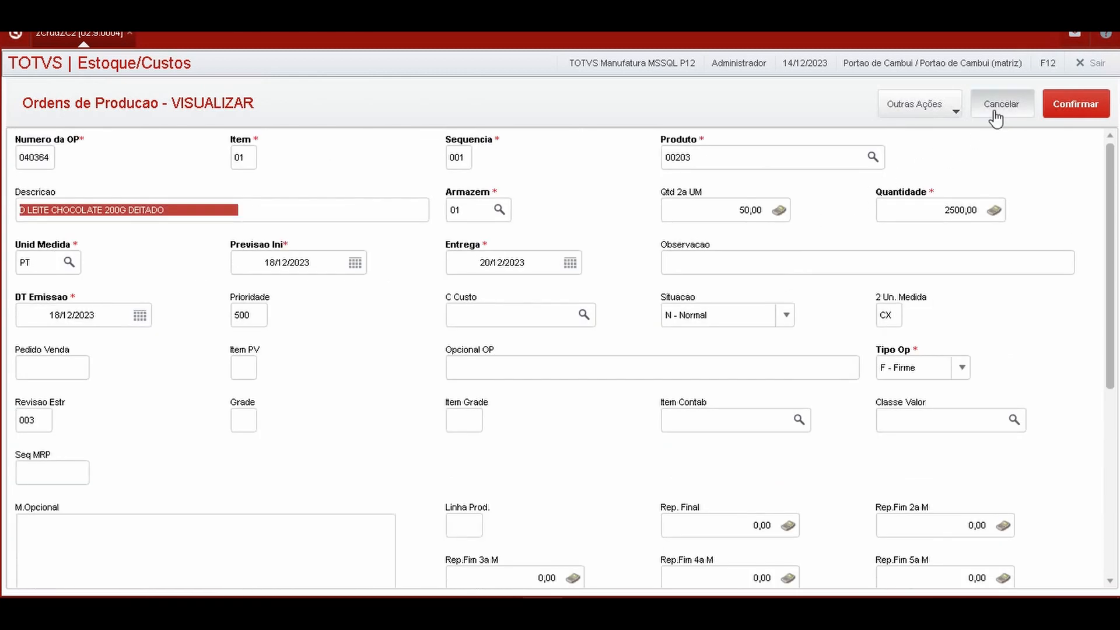
click(996, 117)
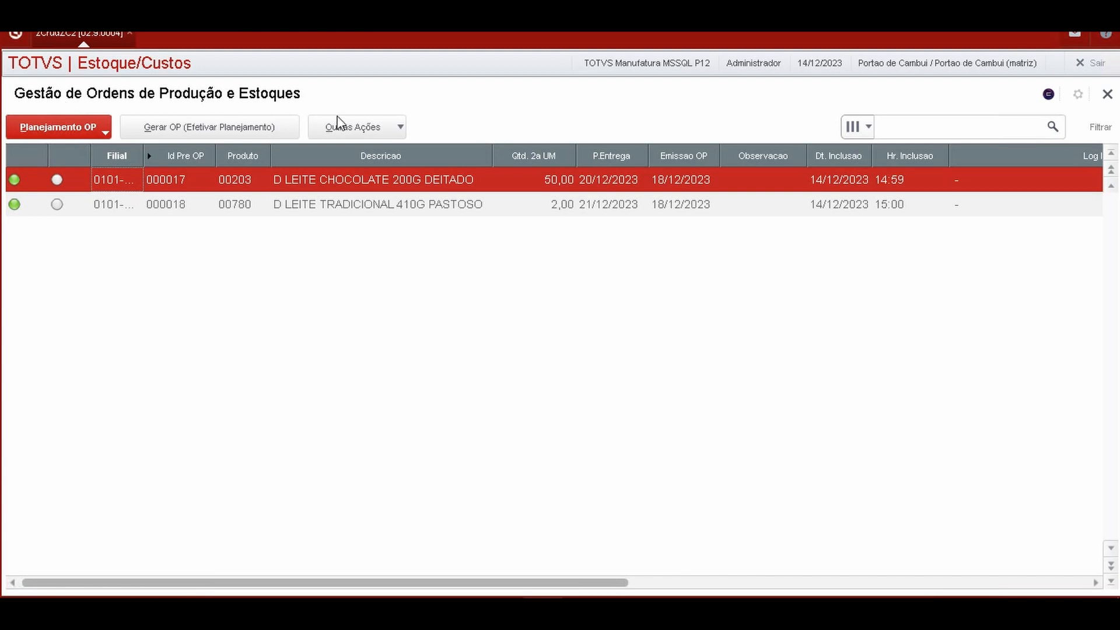
Step: Open the Apontamento de Perdas routine and look through the recorded production losses
click(385, 128)
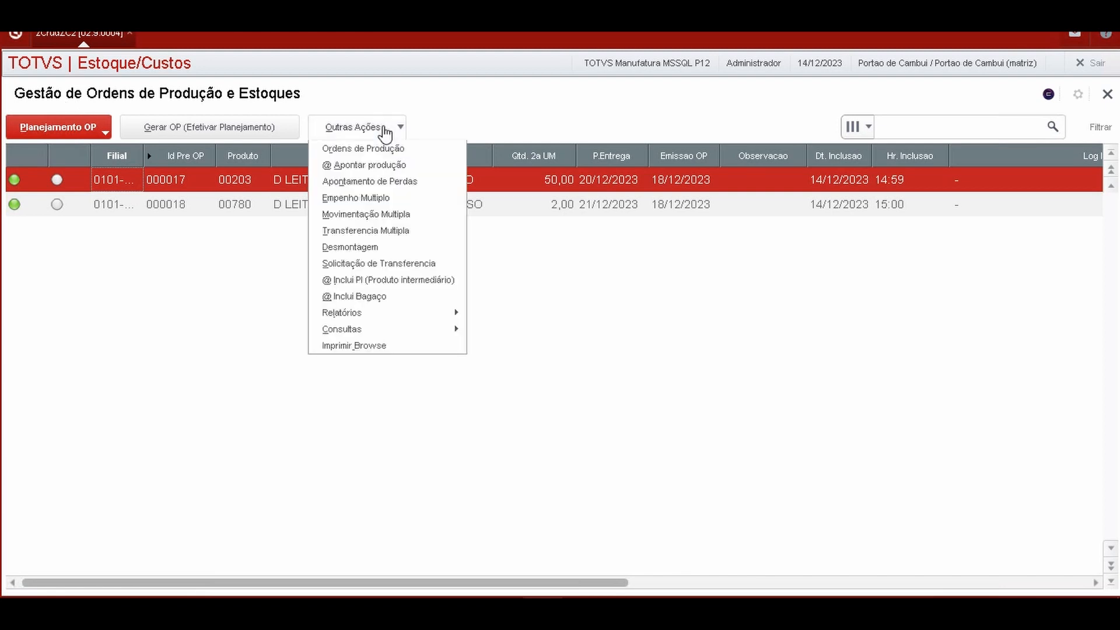
click(409, 186)
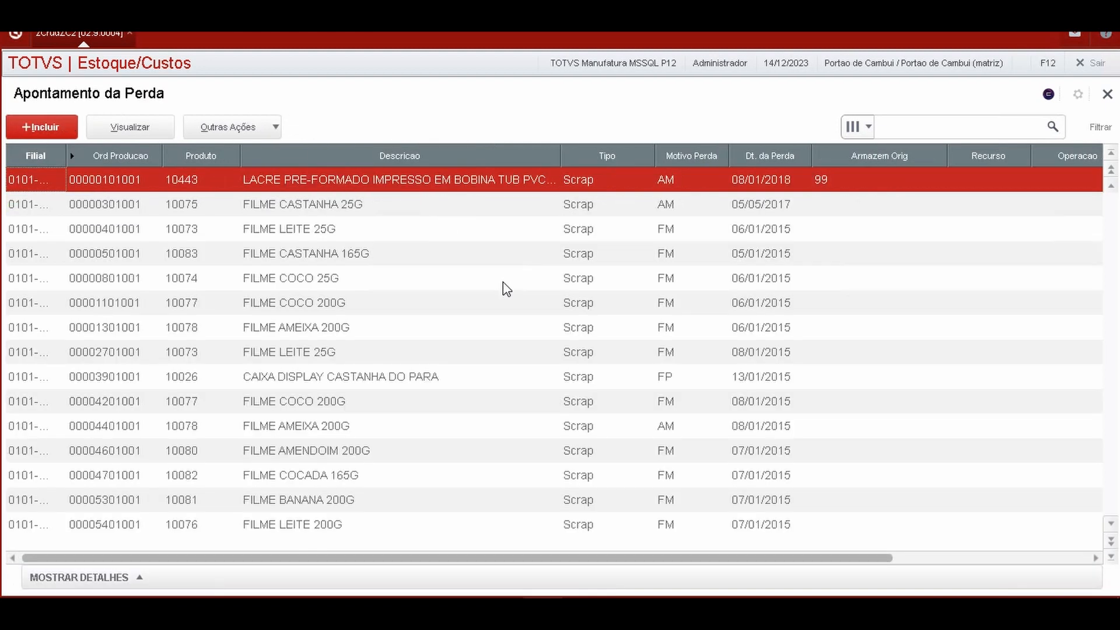
click(319, 243)
scroll(319, 243, down, 2)
scroll(319, 242, down, 9)
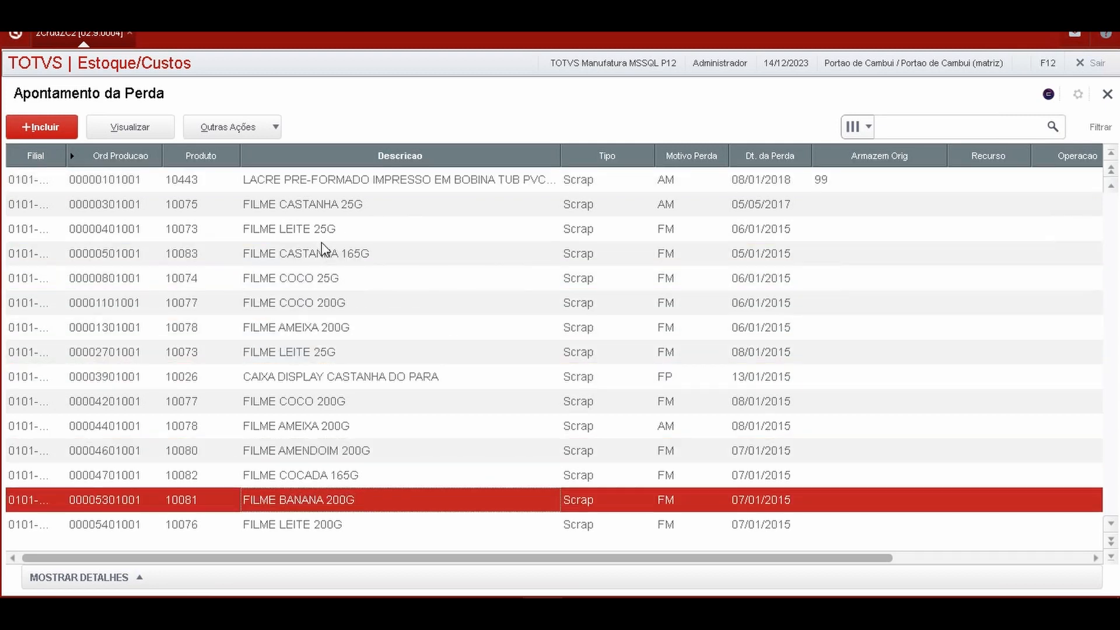
Step: Show the blank form for a new loss entry in branch 0101, cancel it and close the loss routine
click(70, 139)
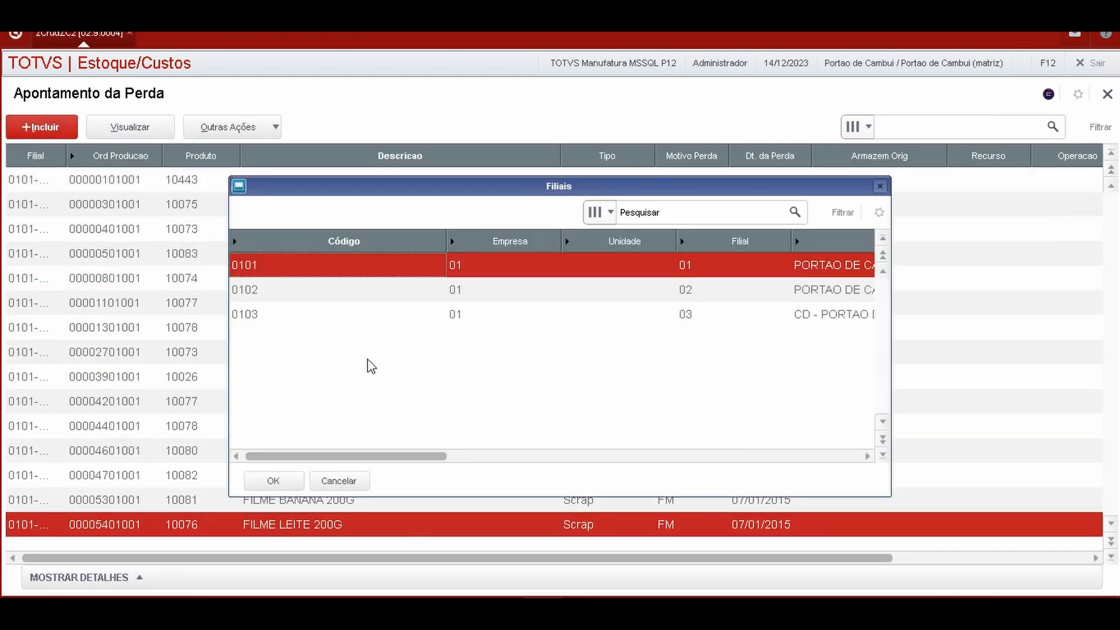
click(274, 482)
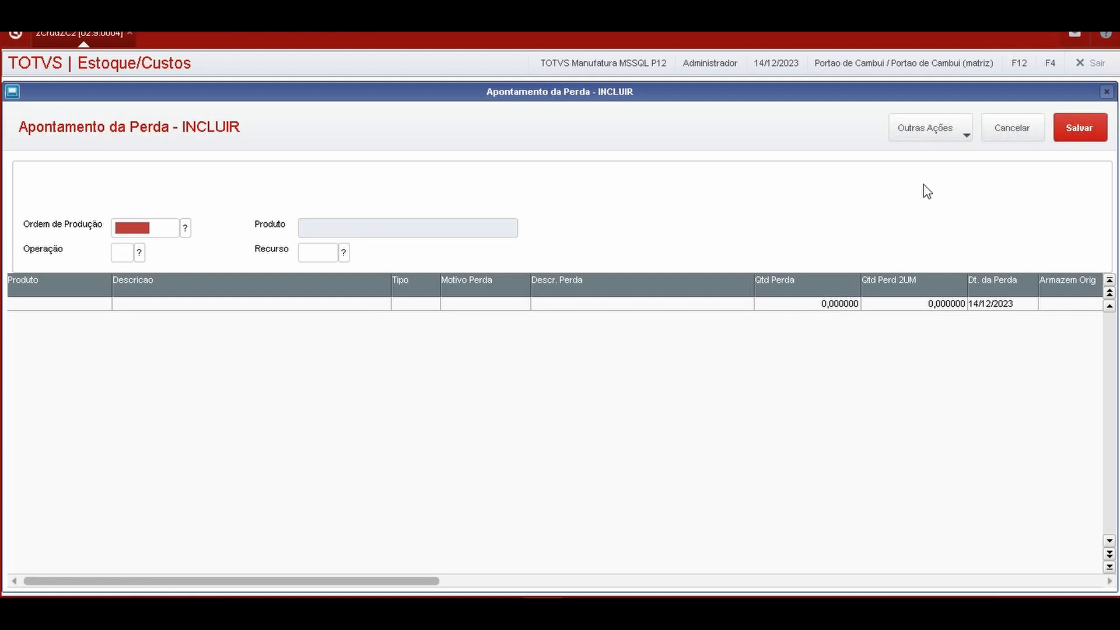
click(1013, 130)
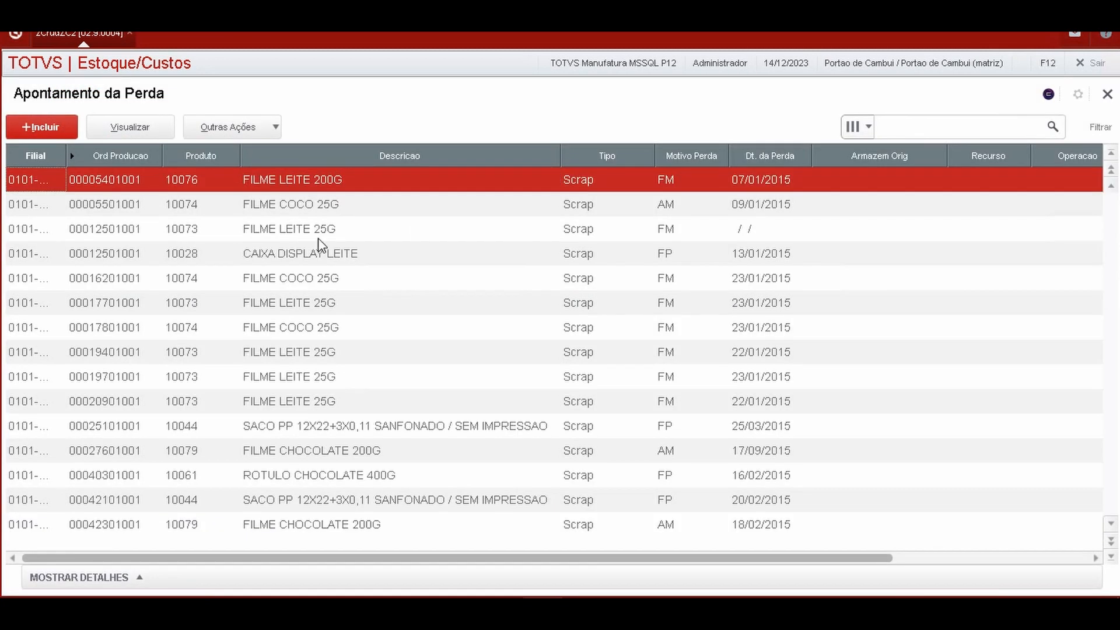
click(1107, 94)
Step: Open the Solicitação de Transferencia routine, look over the transfer requests and their additional actions, and close it
click(395, 132)
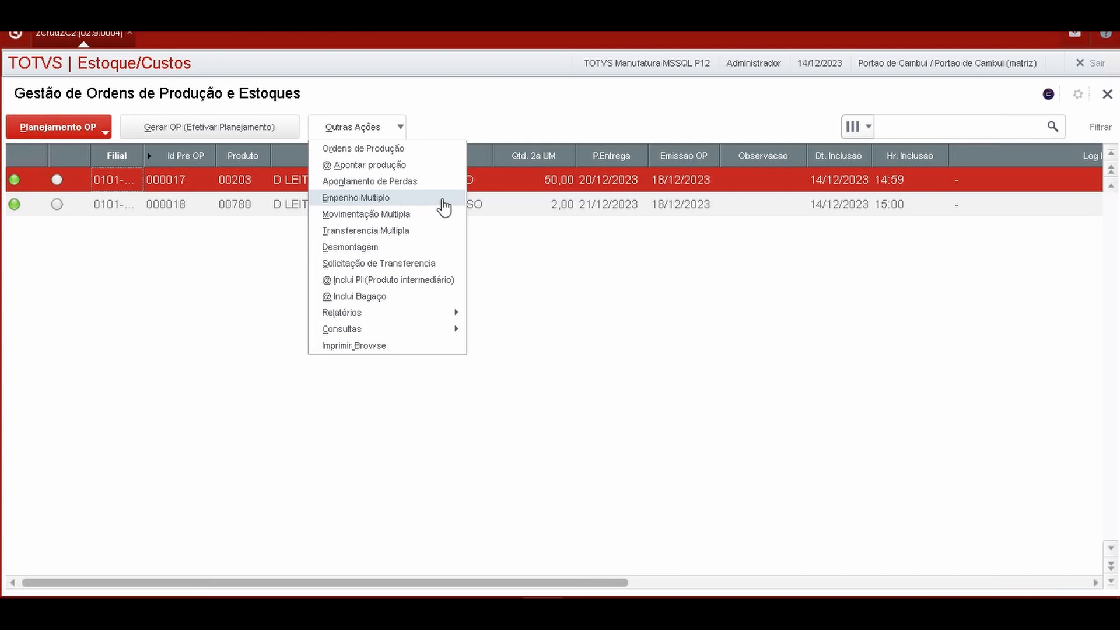
click(421, 269)
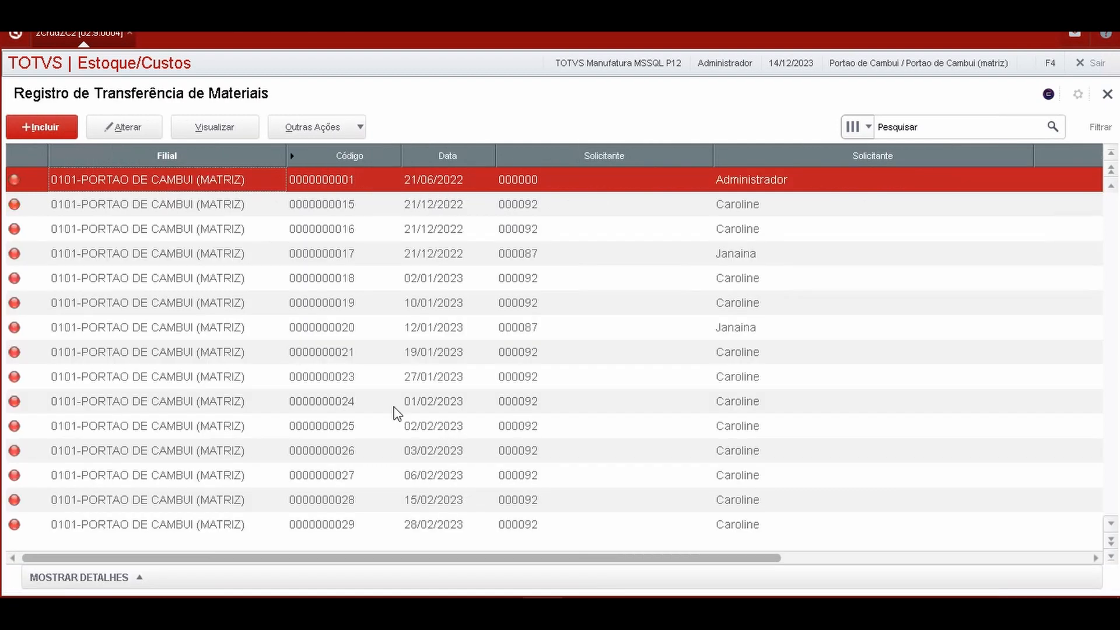
click(257, 503)
click(331, 306)
click(344, 257)
click(350, 127)
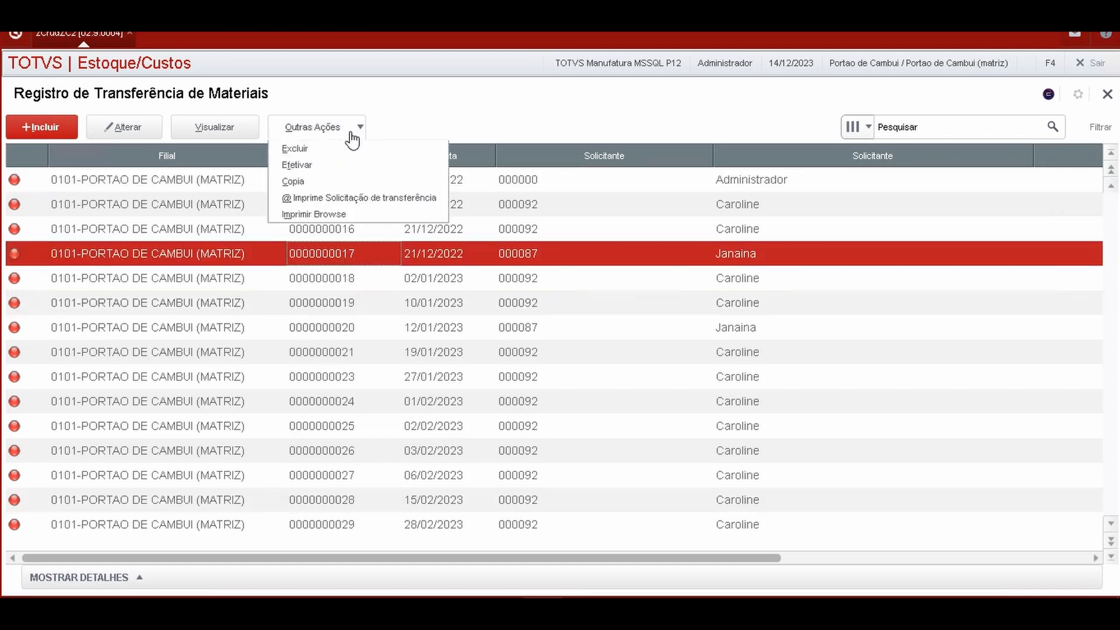
click(638, 205)
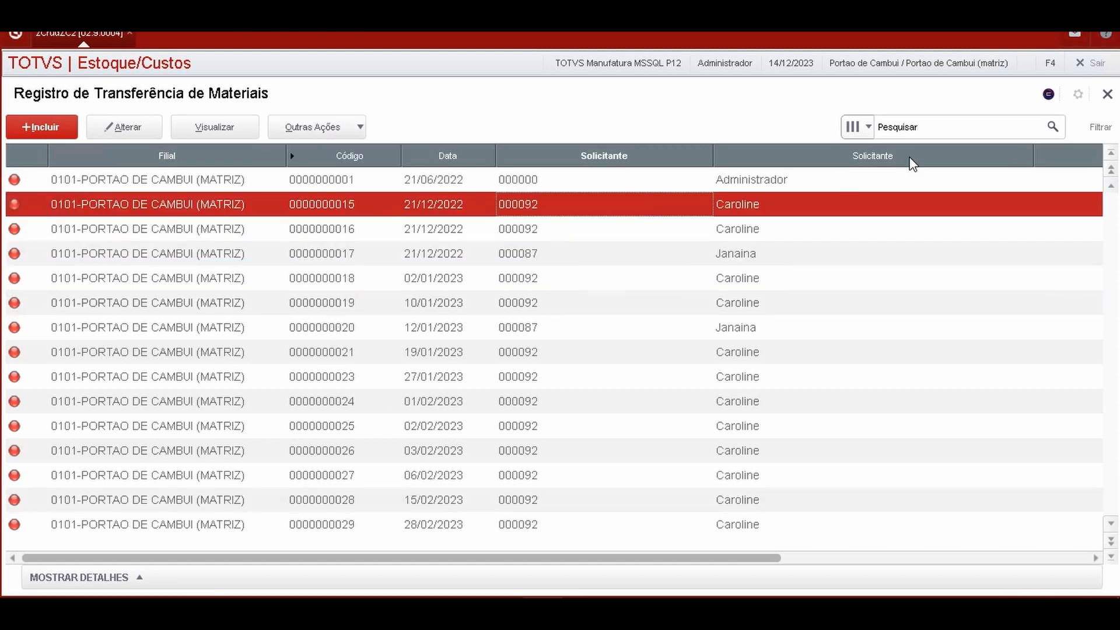
click(1107, 94)
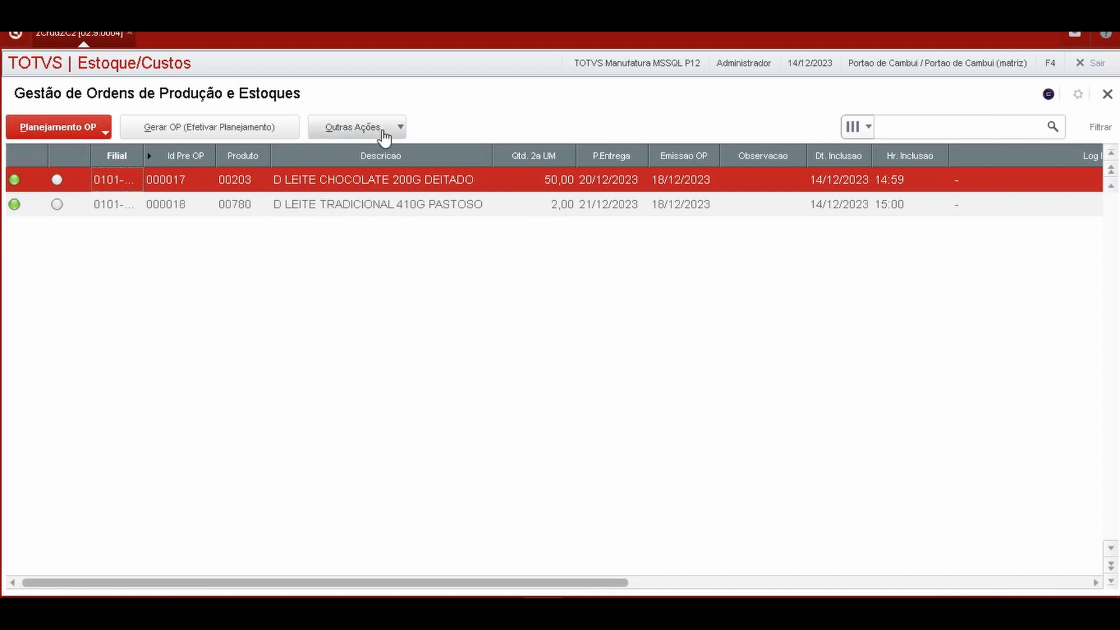
Step: Open the Kardex Diário query, accepting the parameters as they are
click(381, 131)
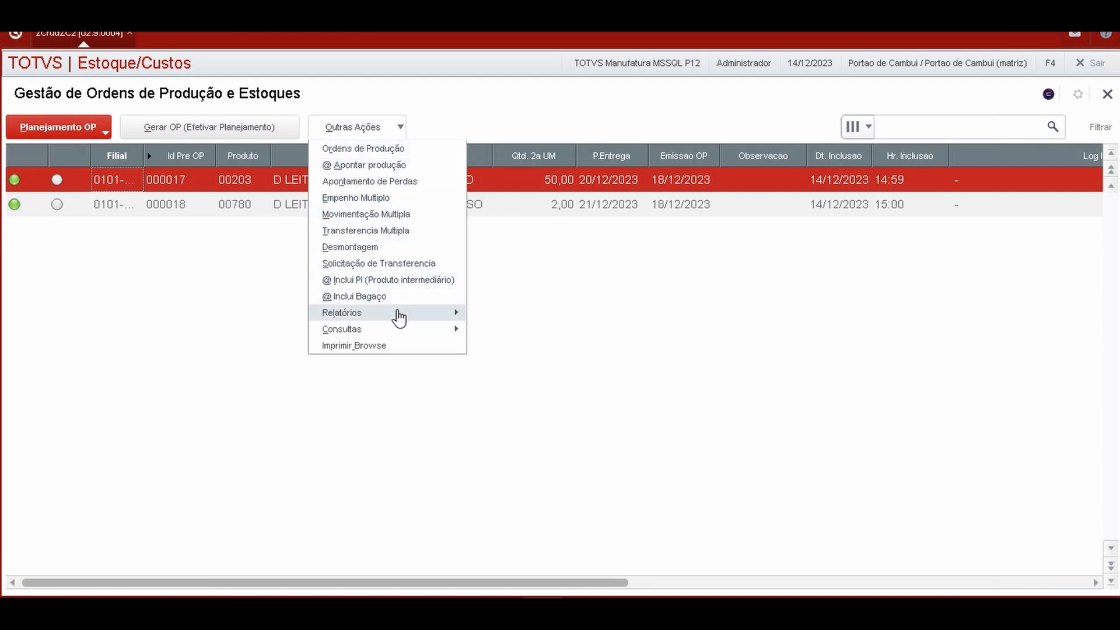
mouse_move(399, 318)
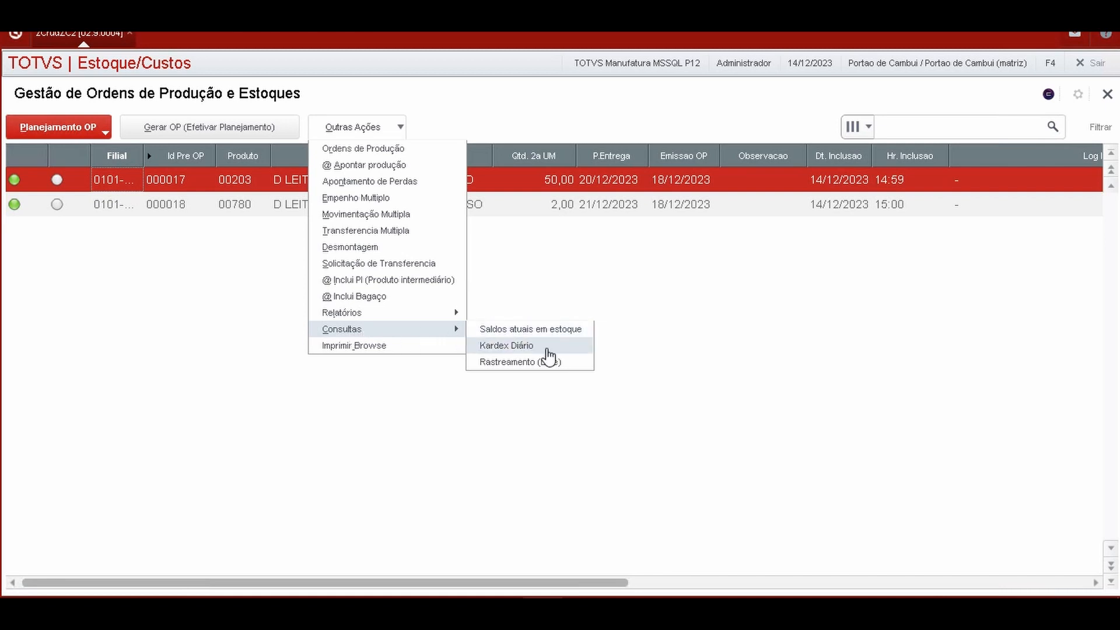
click(547, 349)
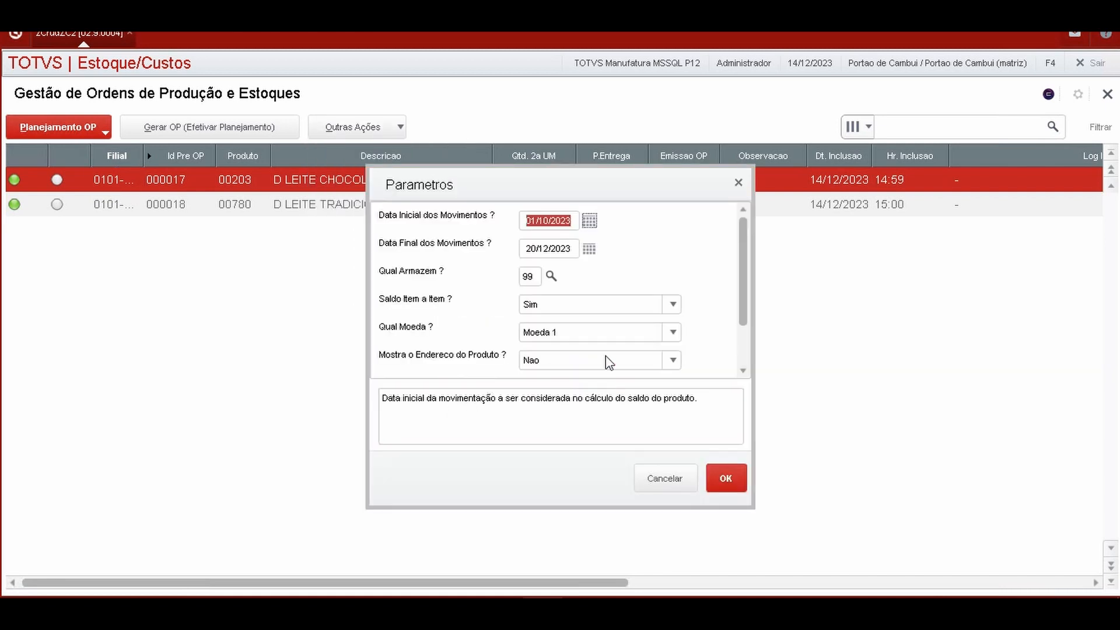
click(723, 479)
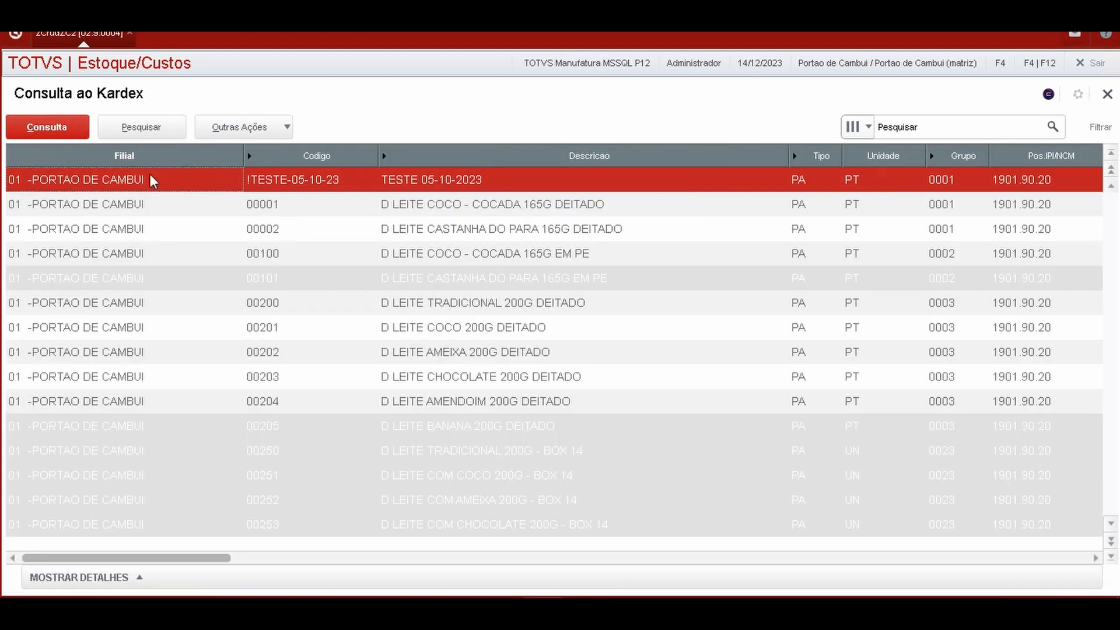
Step: Look through the products available in the Kardex query and close it
click(239, 201)
click(246, 257)
click(254, 351)
click(268, 401)
click(317, 261)
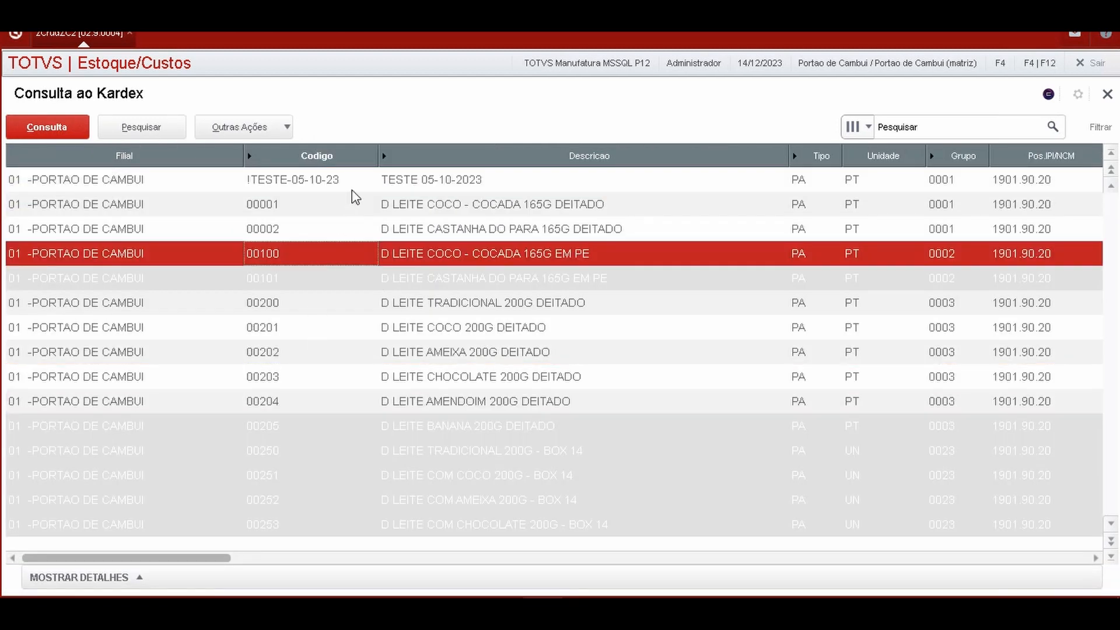
click(350, 189)
click(1107, 94)
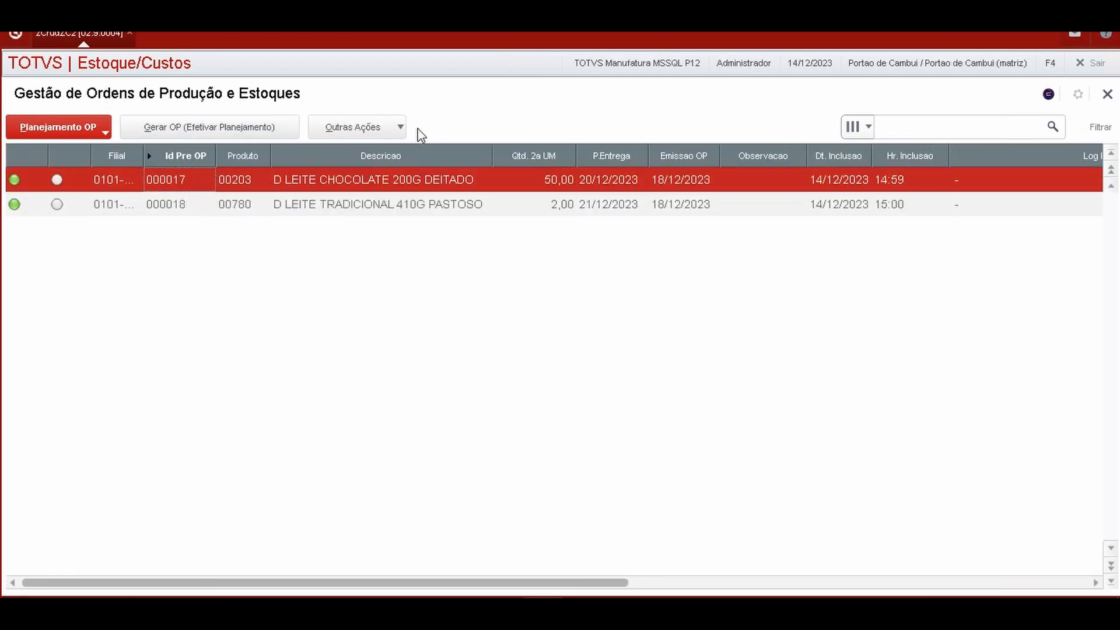
Step: Open the Rastreamento (Lote) query and trace the lots of product 00200
click(386, 130)
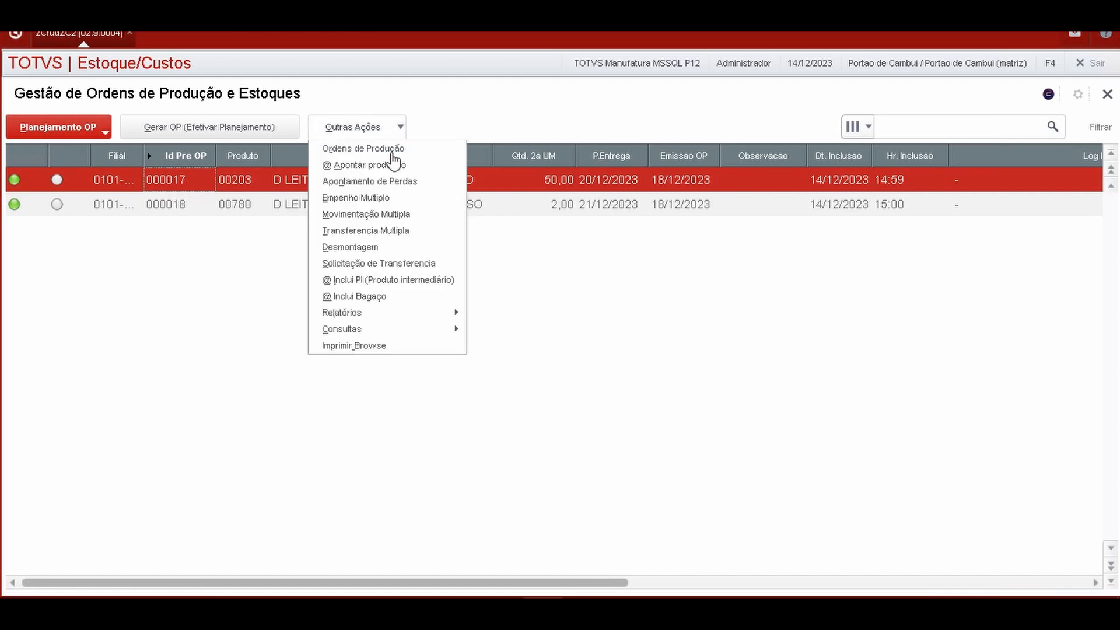
mouse_move(393, 331)
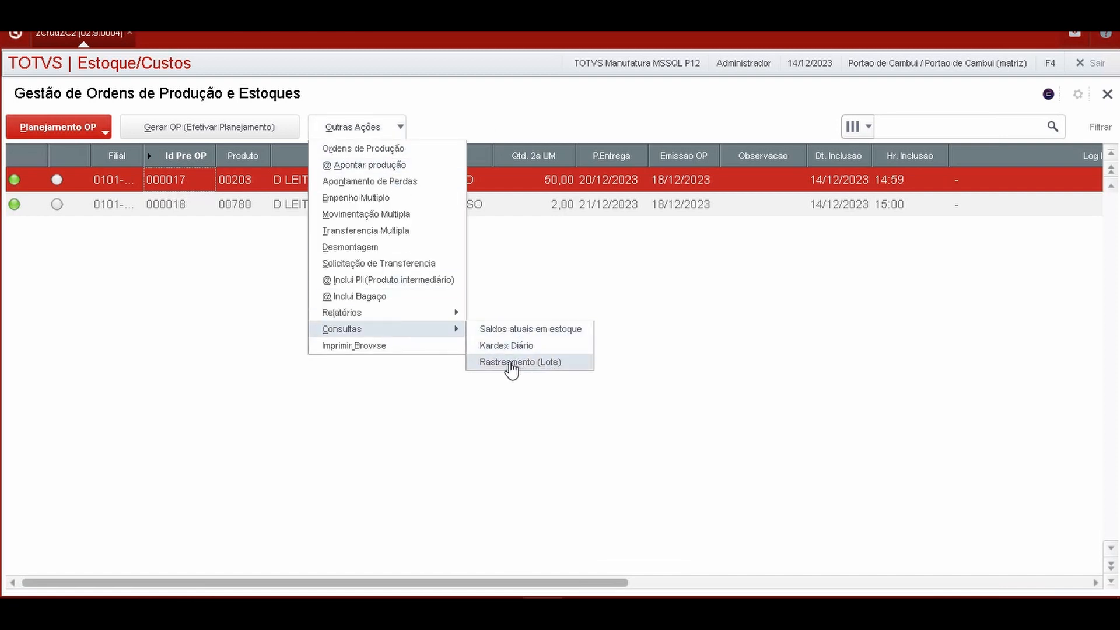
click(510, 368)
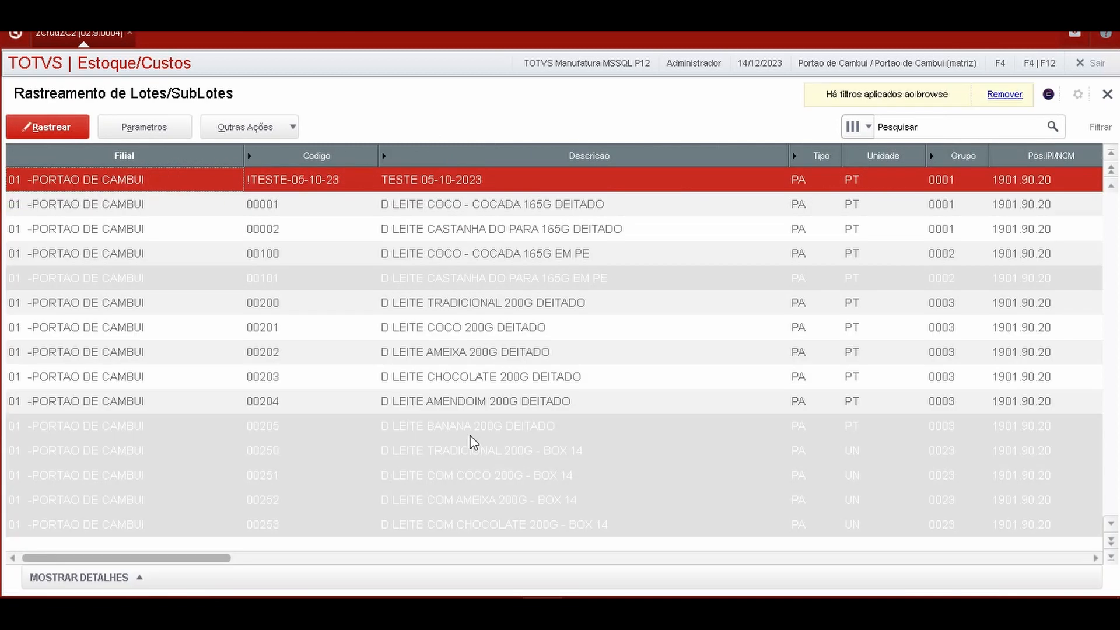
click(329, 315)
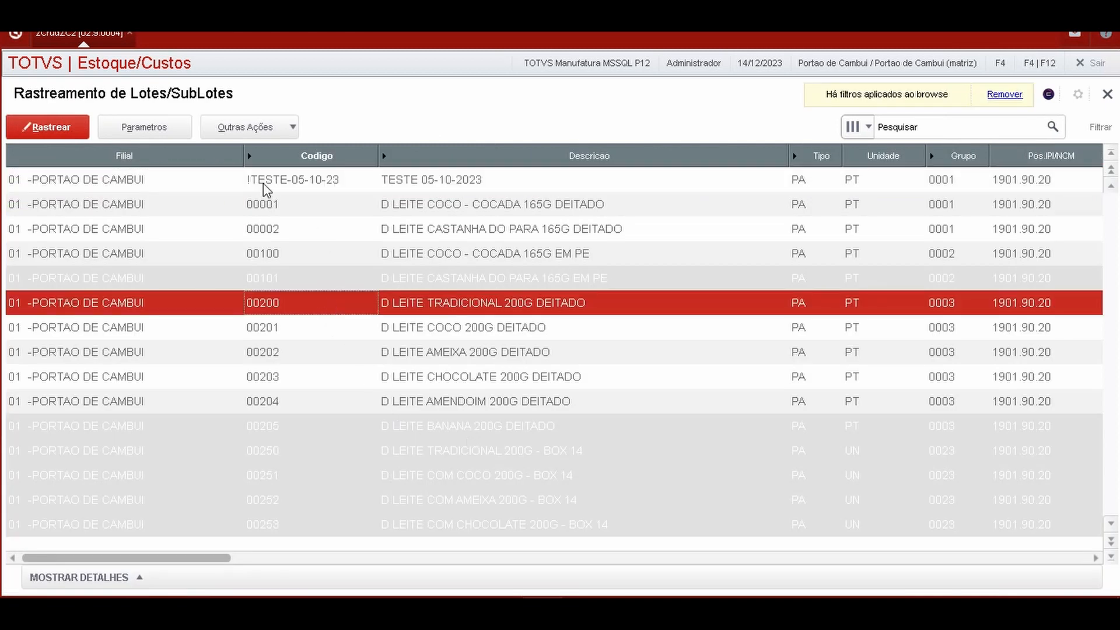
click(285, 238)
click(277, 296)
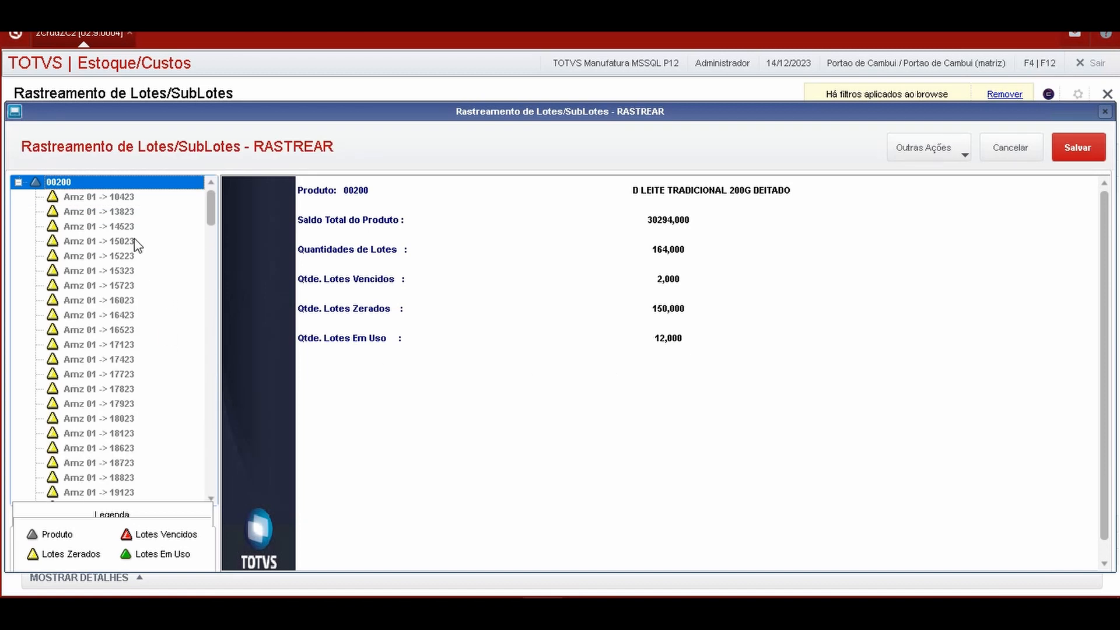
Step: Examine the movement history of lot 15023 in warehouse 01, and close the lot tracing
click(134, 241)
click(541, 310)
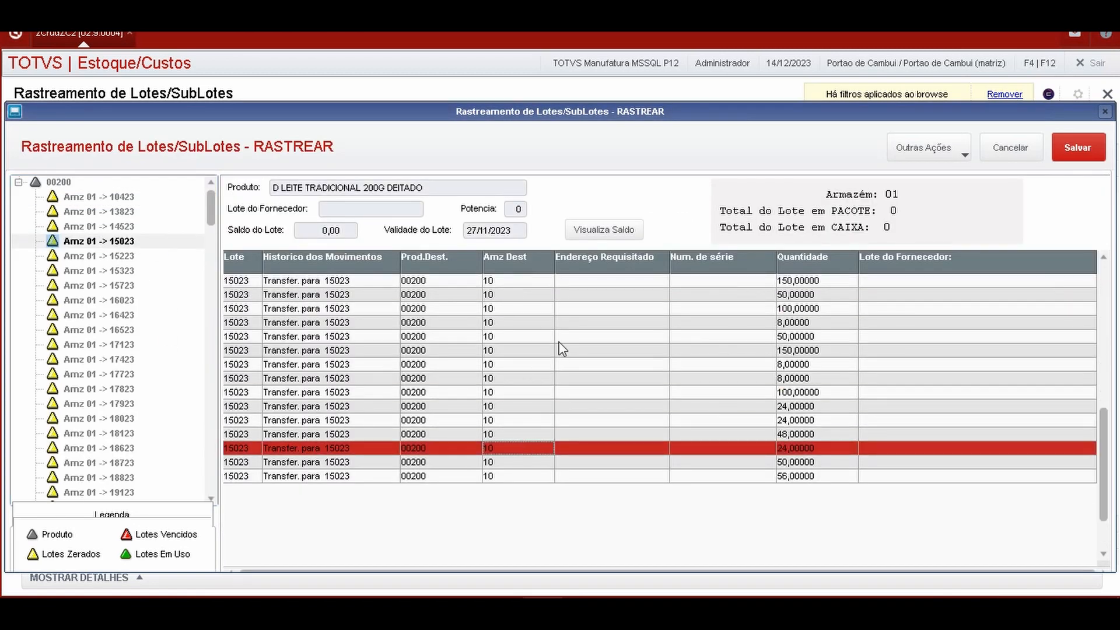
click(1011, 150)
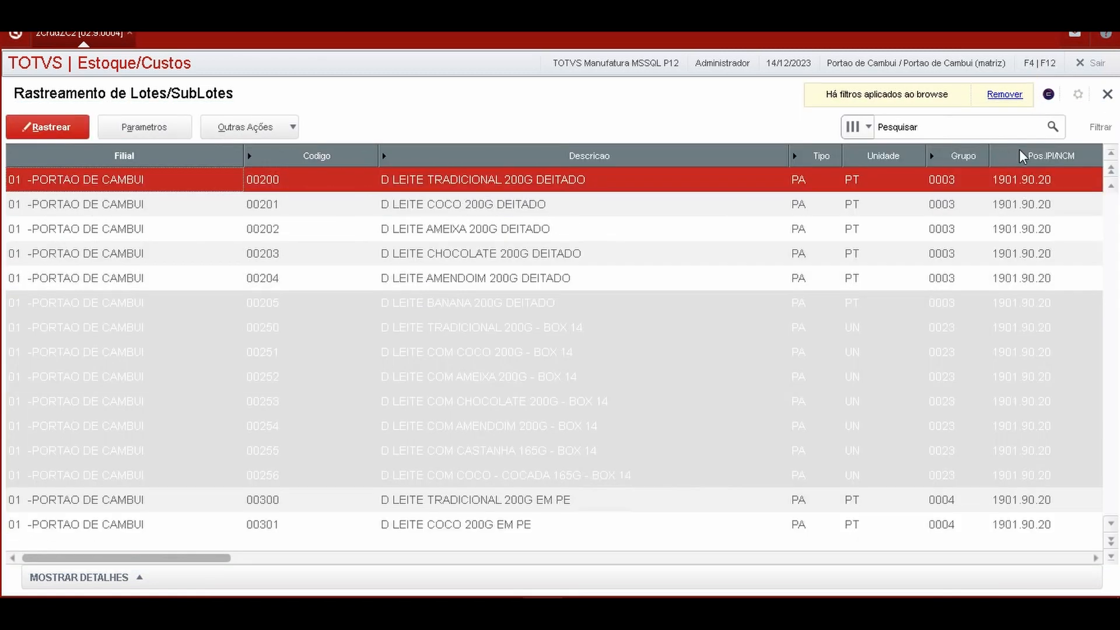
click(1107, 96)
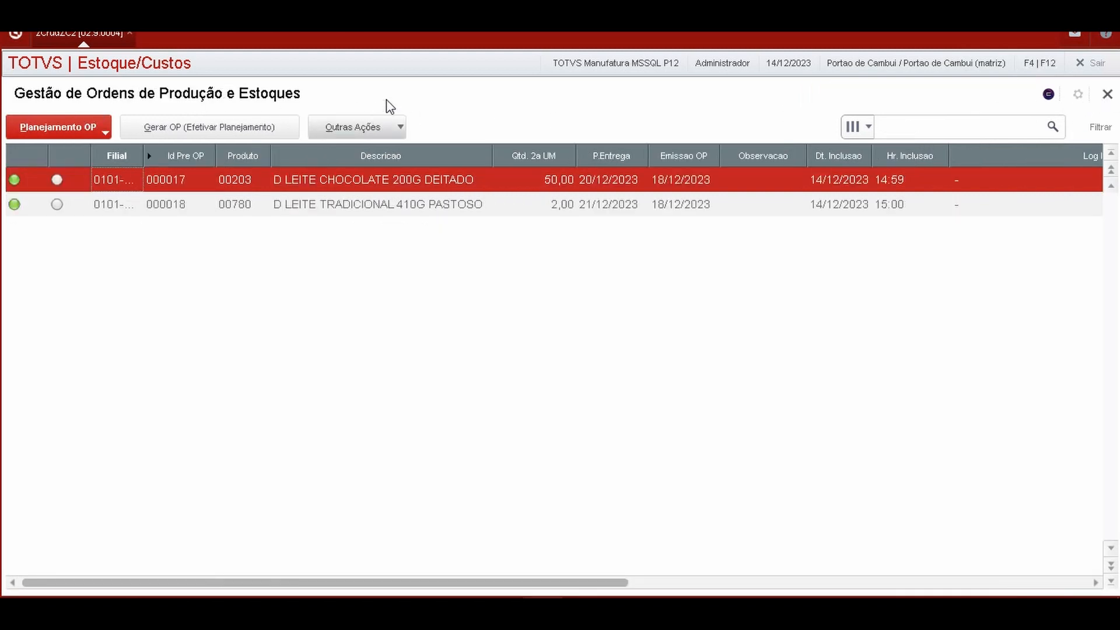
click(385, 128)
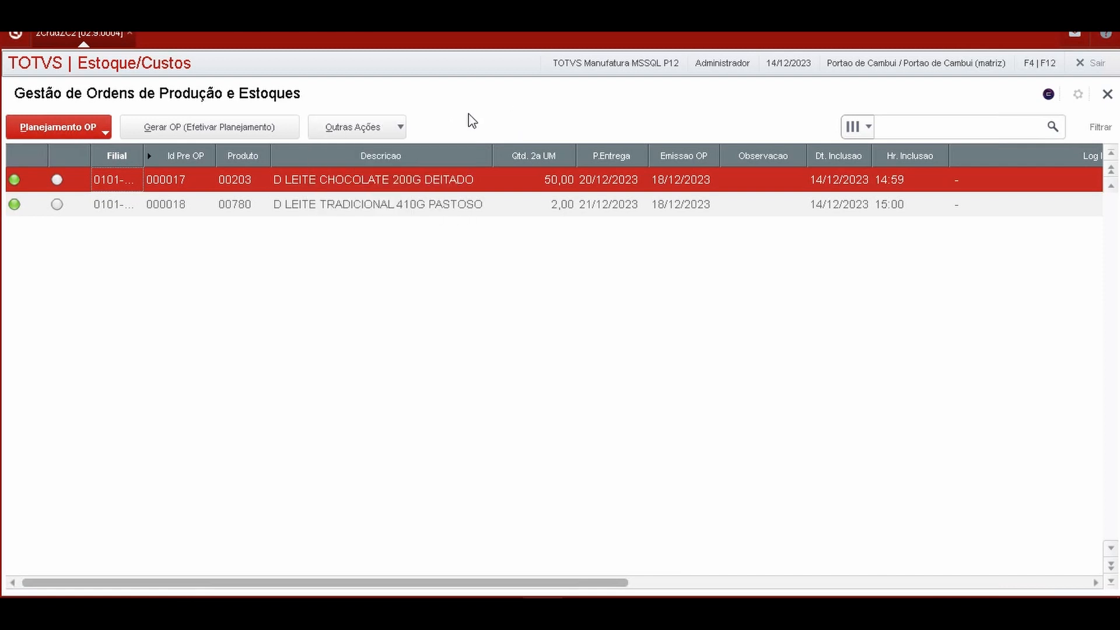
click(334, 207)
click(343, 181)
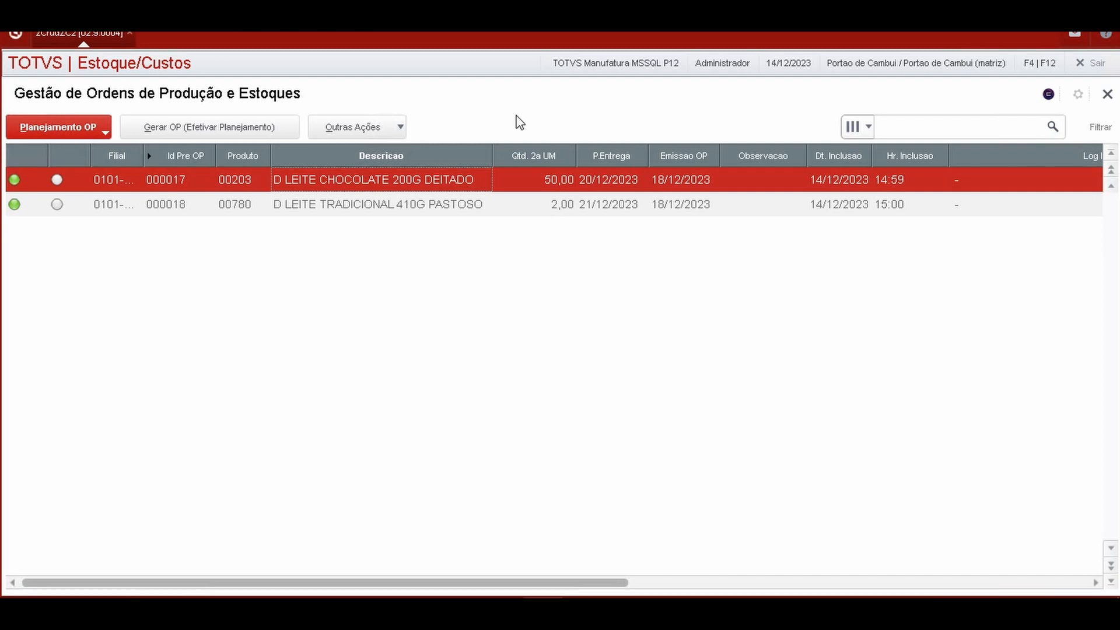
Step: Open the Saldos atuais em estoque query for product 00201
click(373, 129)
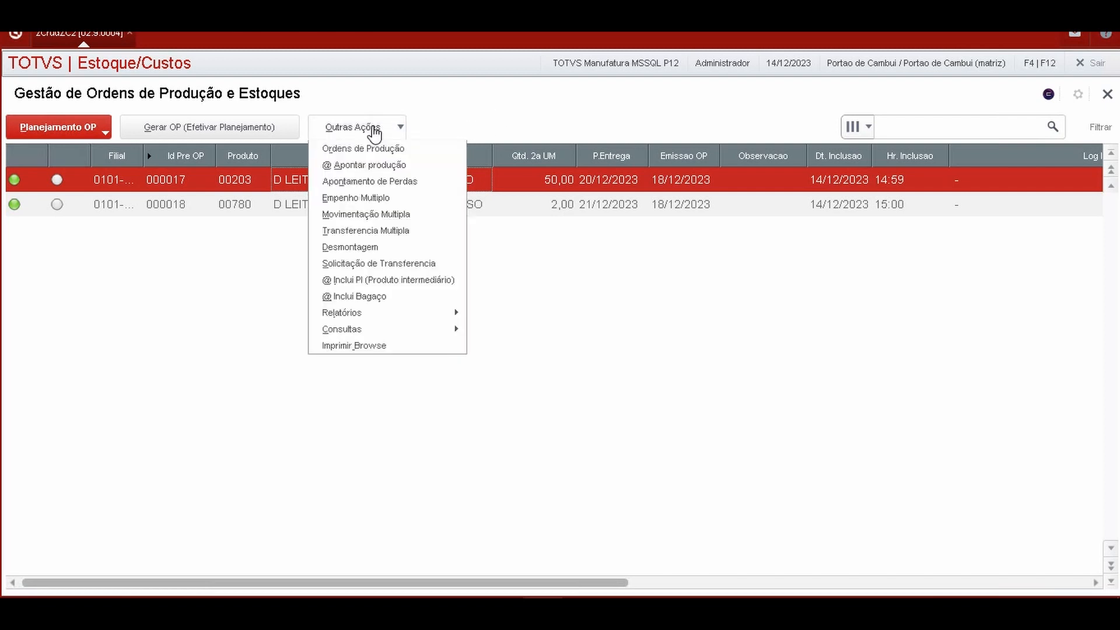
mouse_move(378, 333)
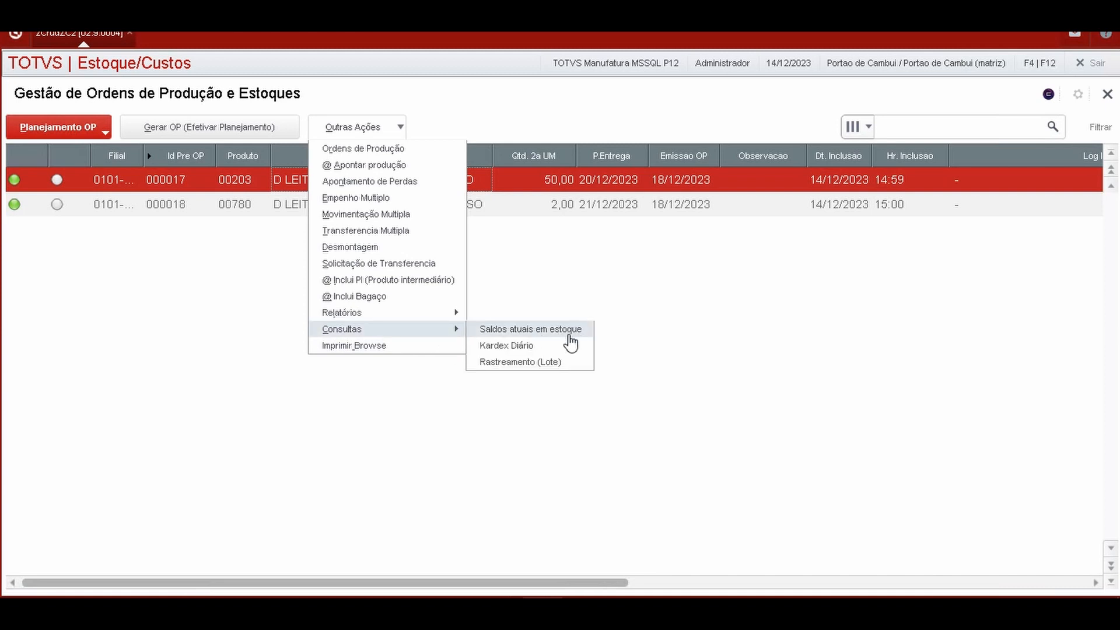
click(579, 333)
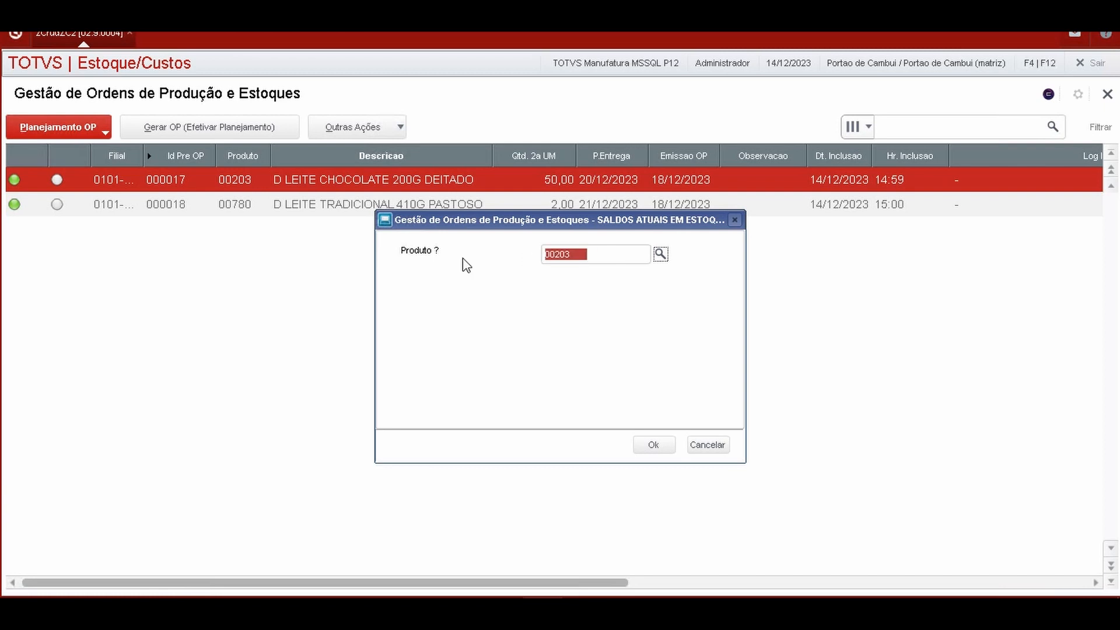
text(00201)
click(653, 445)
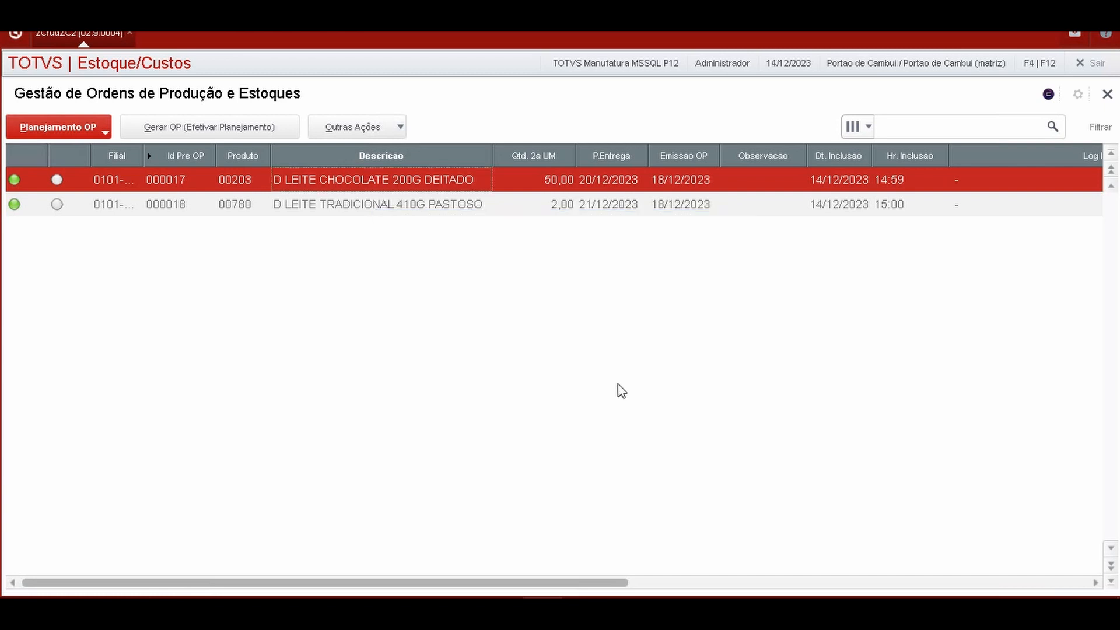
Step: Examine the stock balances of product 00201 per warehouse, and close the balance query
scroll(415, 246, down, 5)
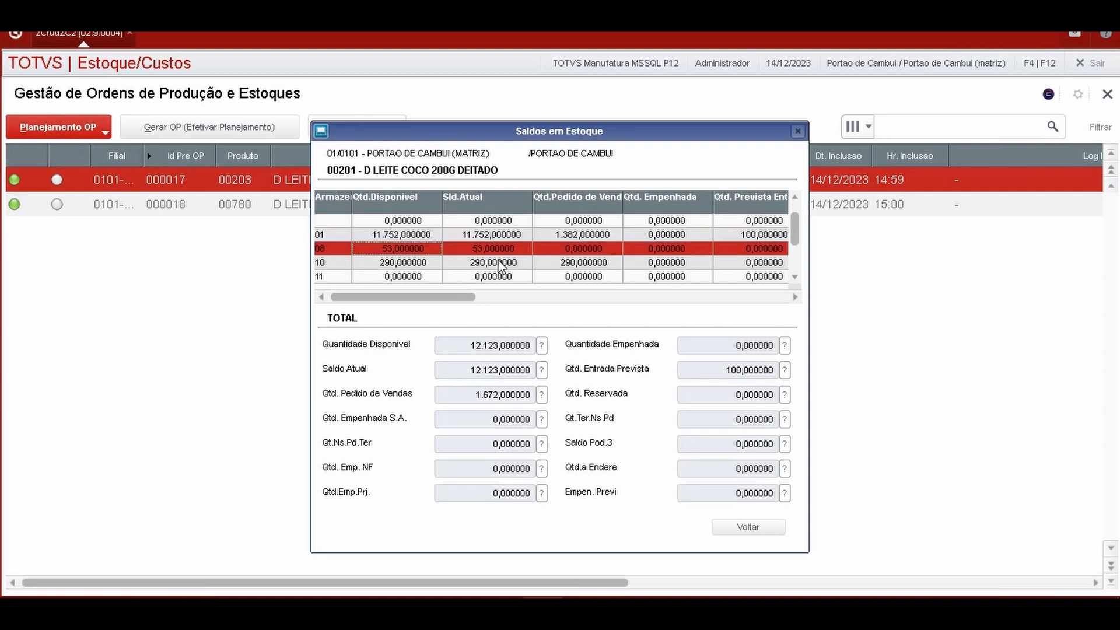
scroll(500, 267, down, 3)
scroll(500, 267, up, 5)
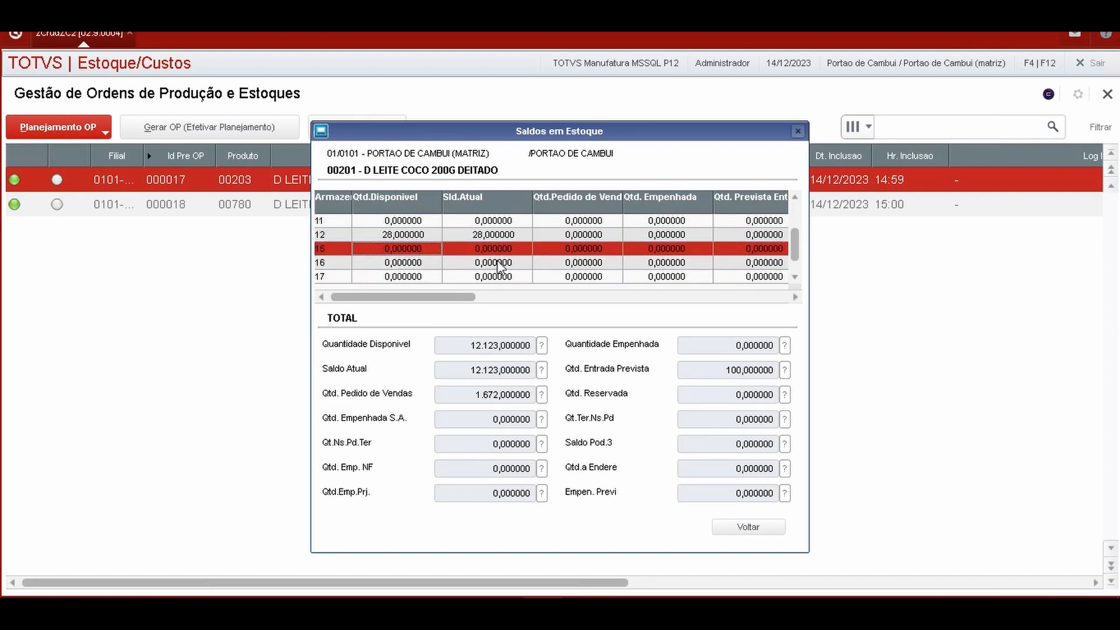
scroll(507, 266, up, 3)
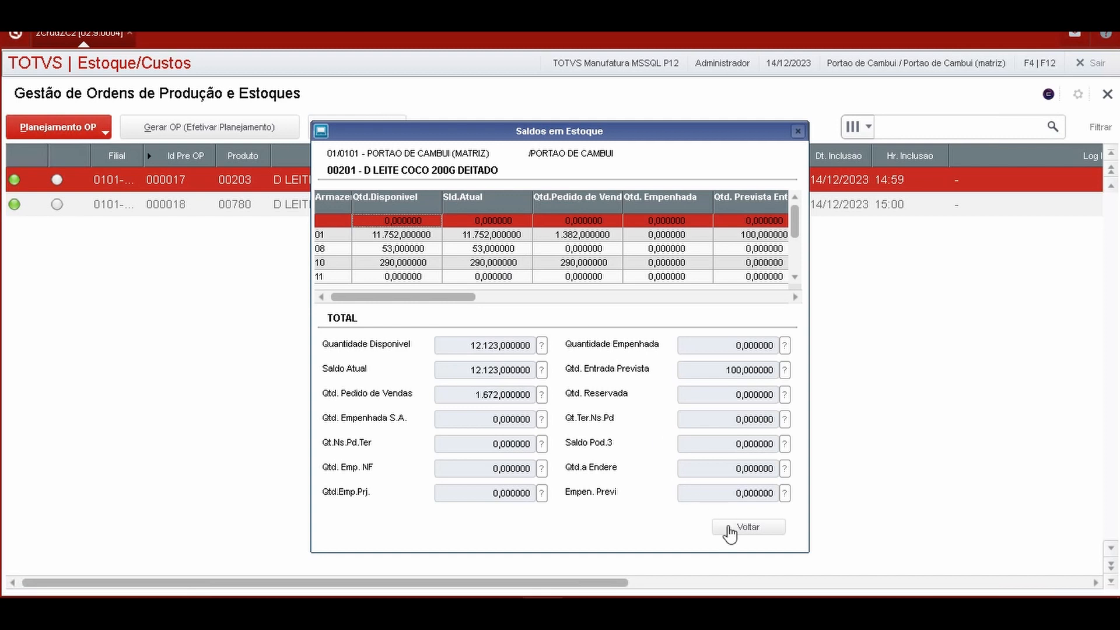
click(727, 528)
Step: Return to the start of the planning list, and look over the available Relatórios and Consultas options
click(292, 214)
scroll(295, 221, up, 4)
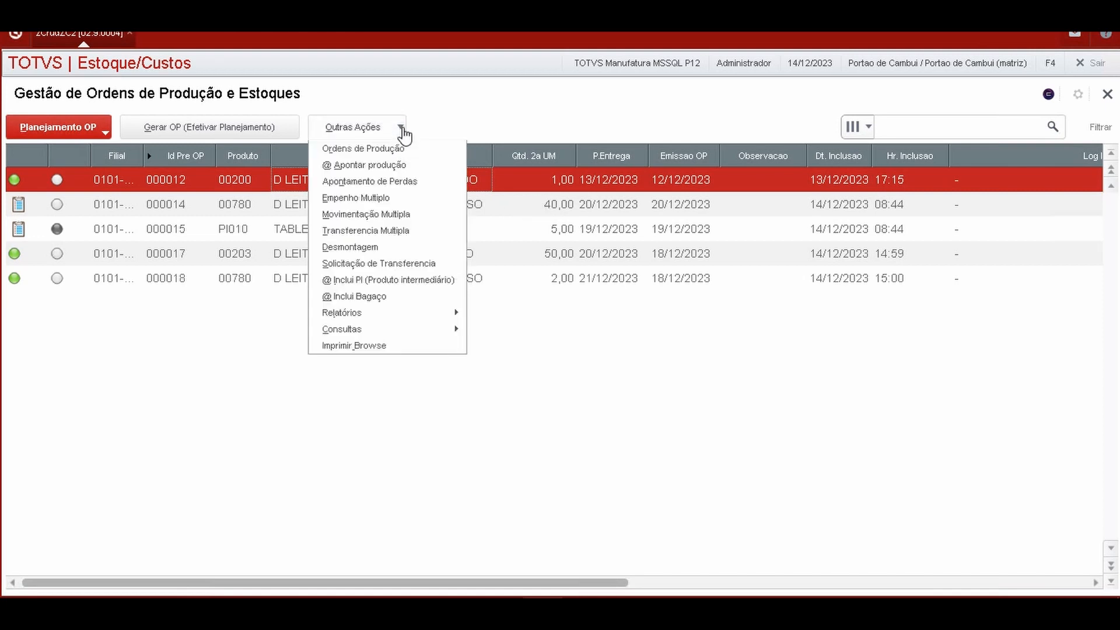
click(400, 130)
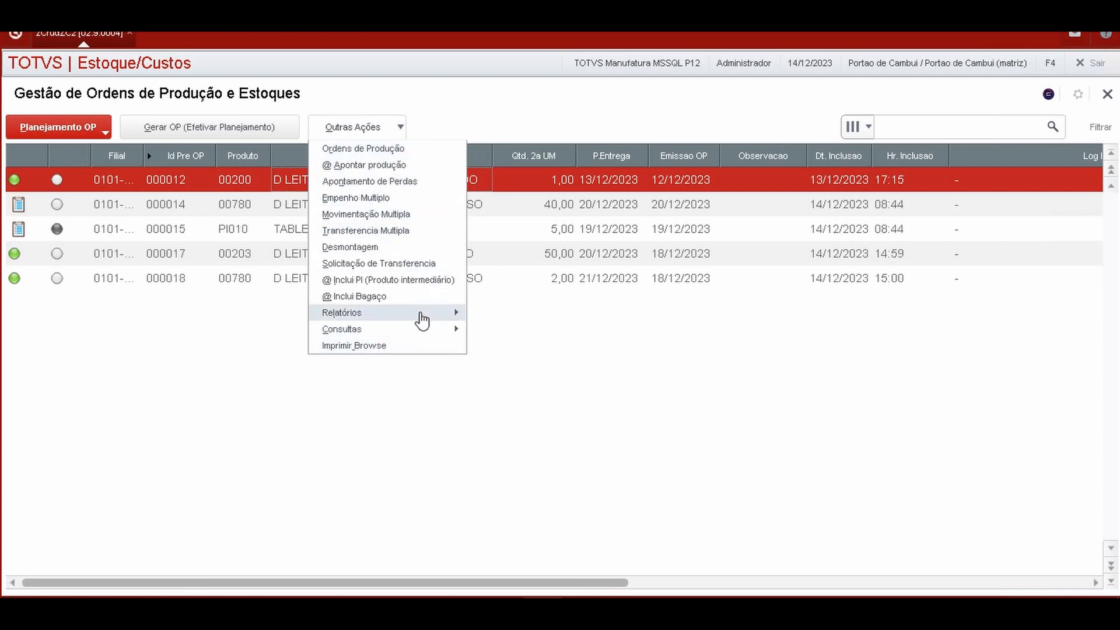
mouse_move(422, 320)
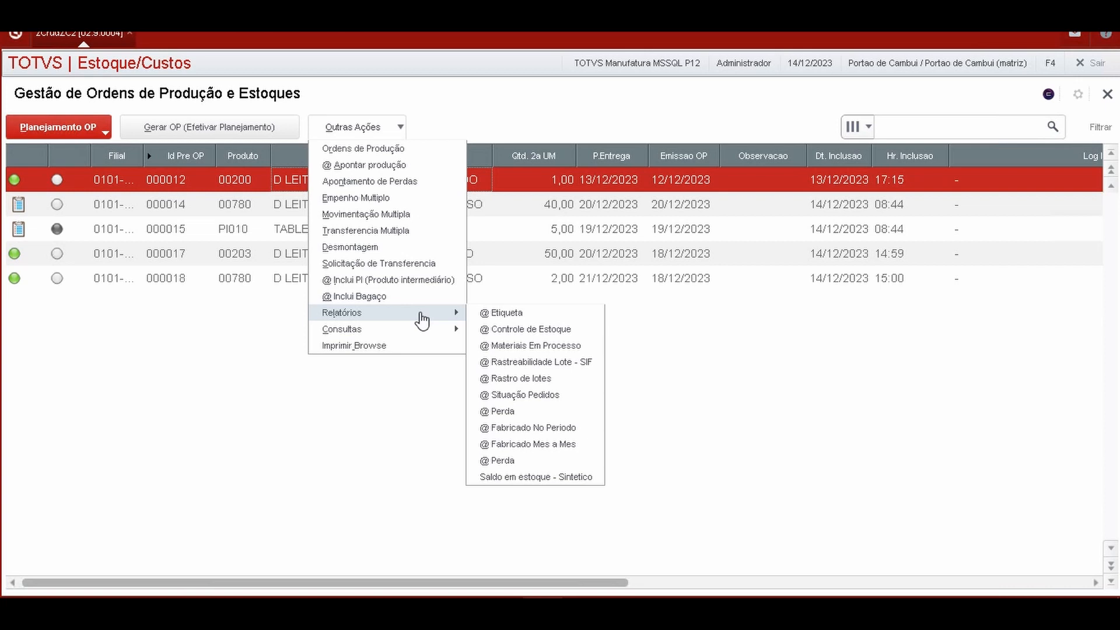
mouse_move(420, 339)
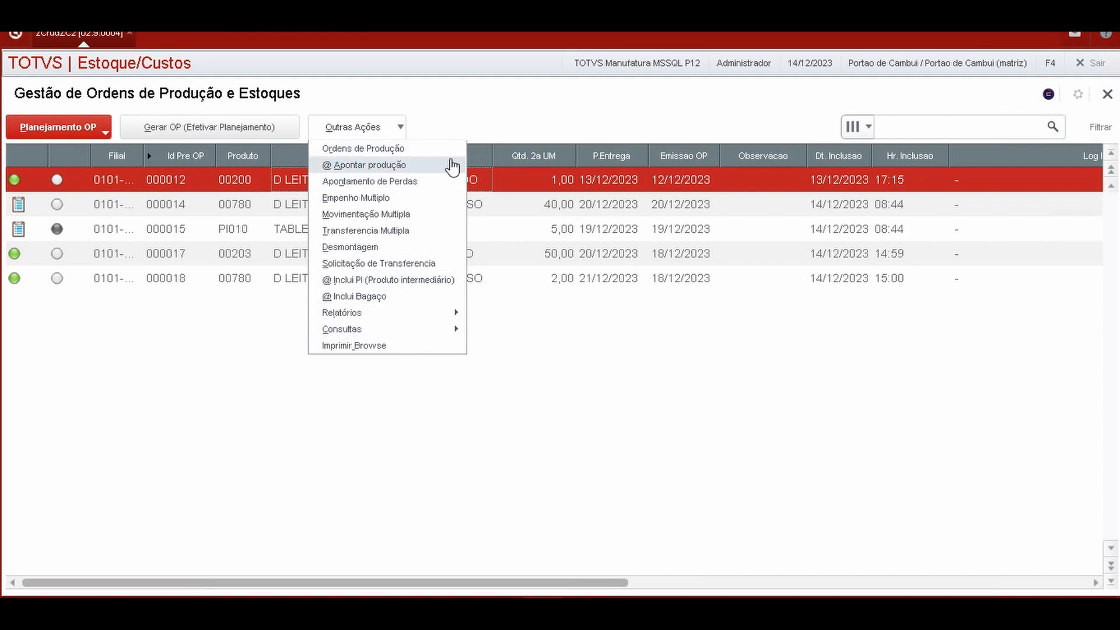
click(486, 101)
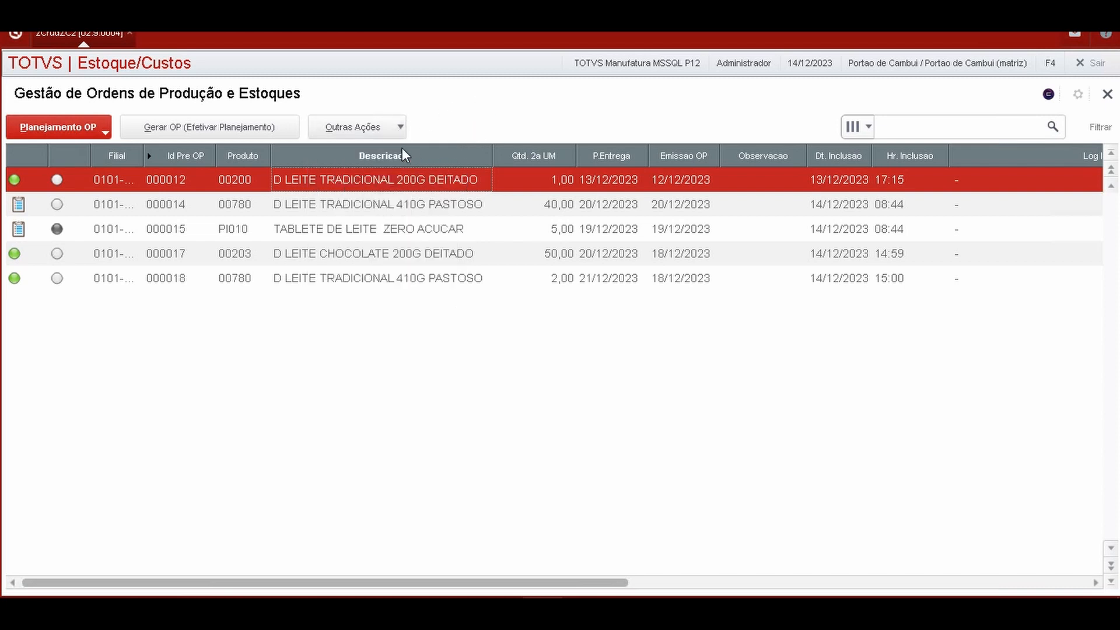
click(394, 128)
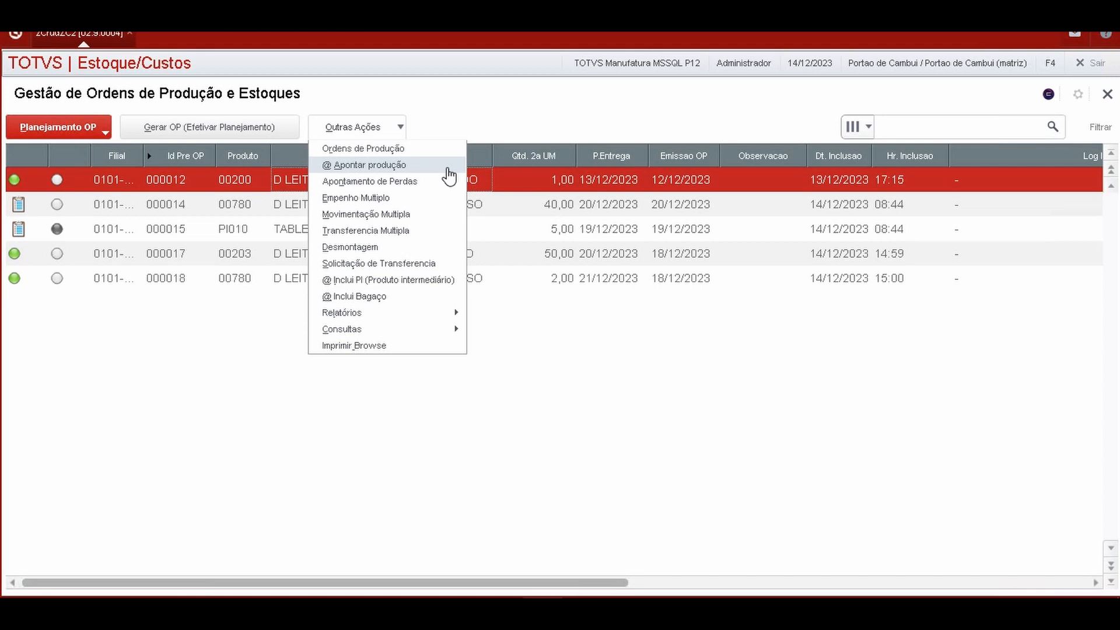
click(516, 111)
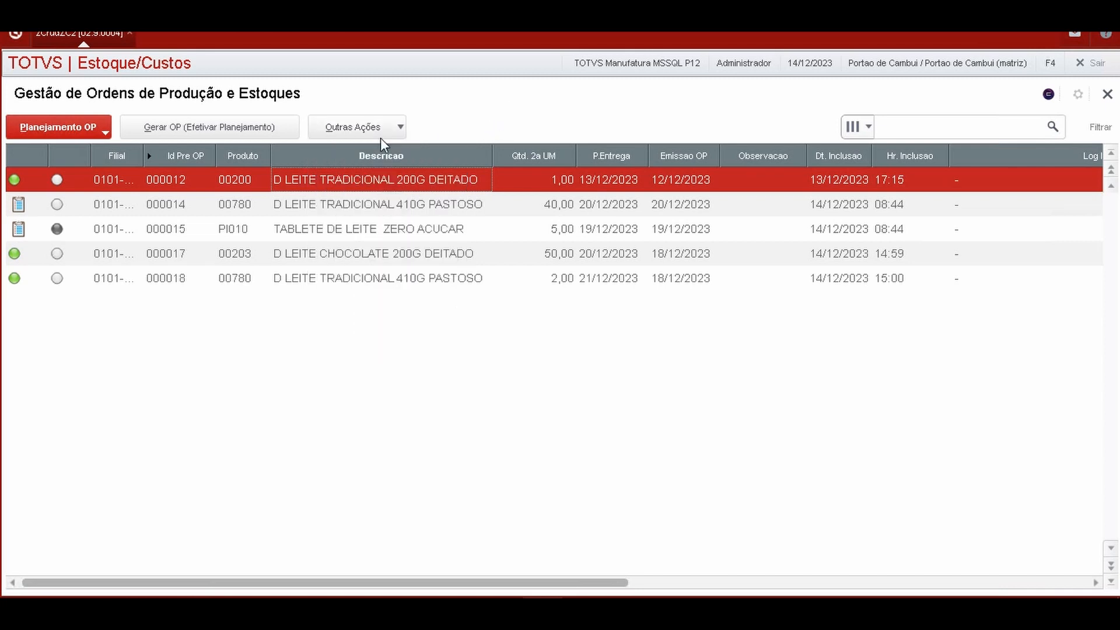
click(393, 127)
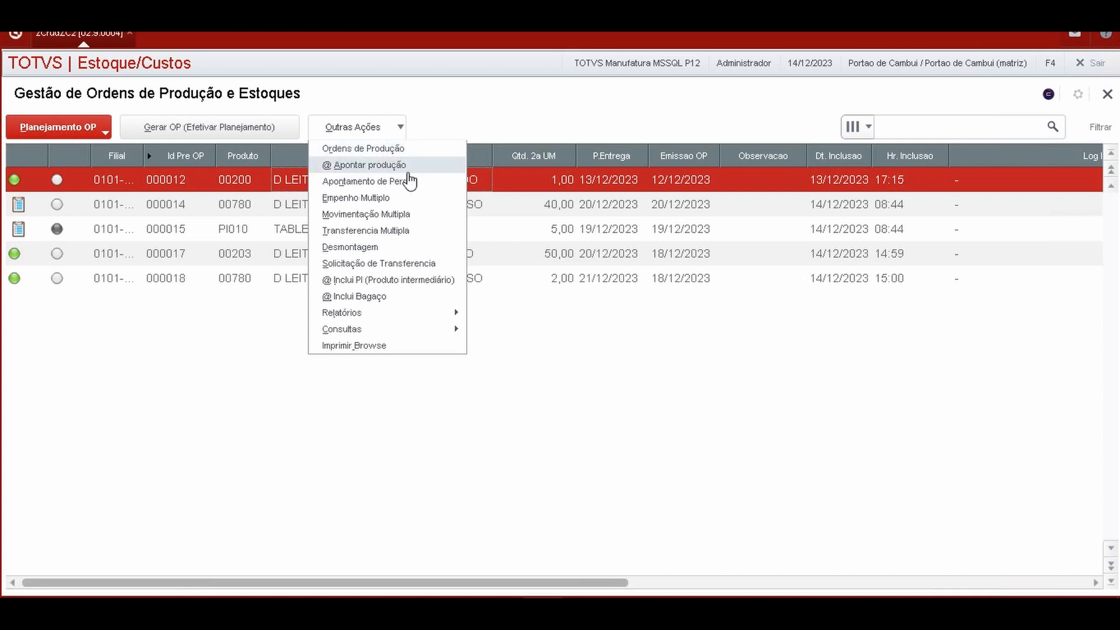
click(478, 112)
Step: Open the Apontar produção routine, and view its Kardex diario parameters without running the query
click(383, 133)
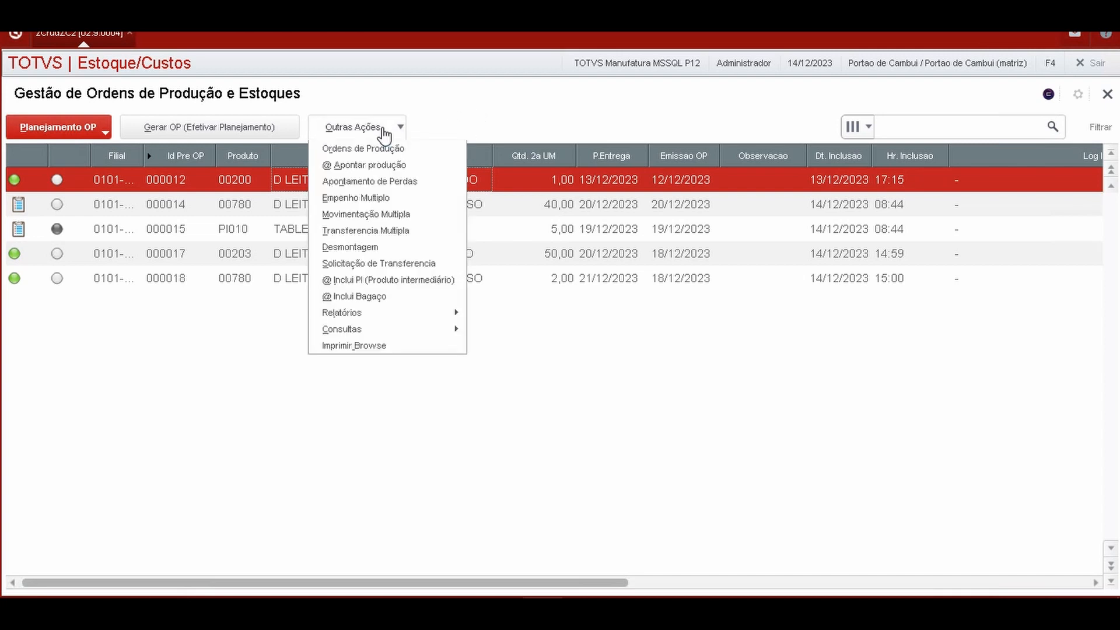
click(380, 169)
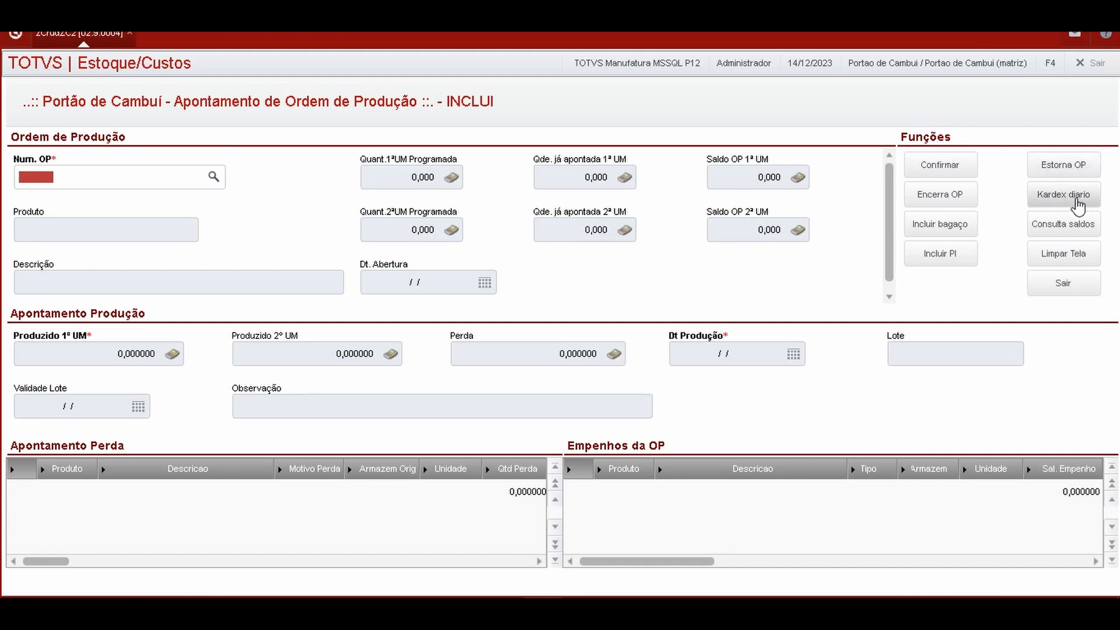
click(1081, 201)
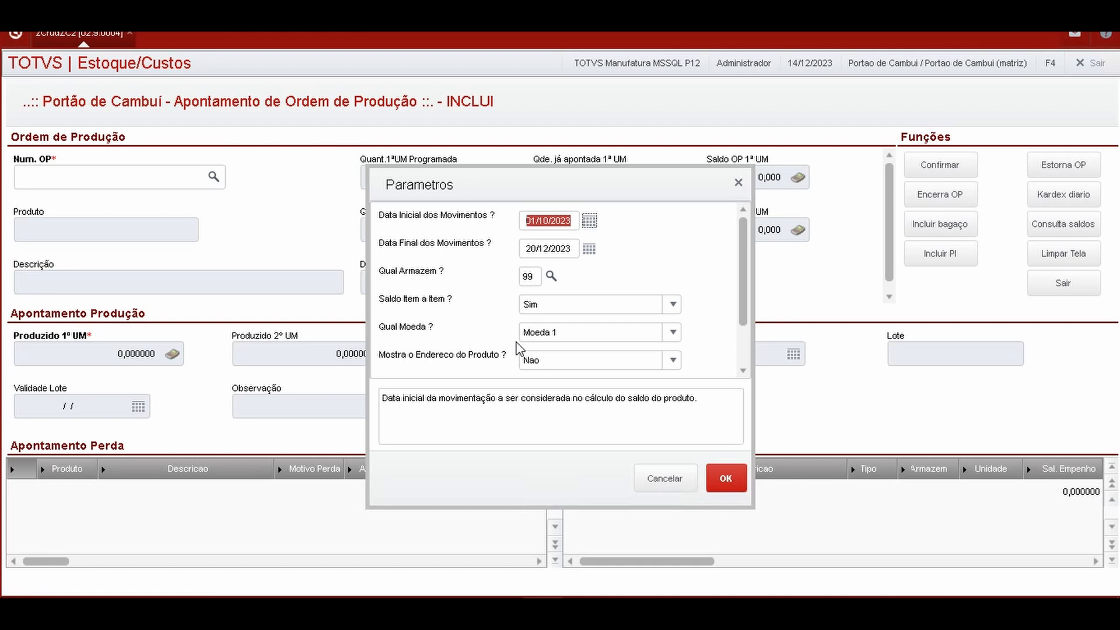
click(665, 478)
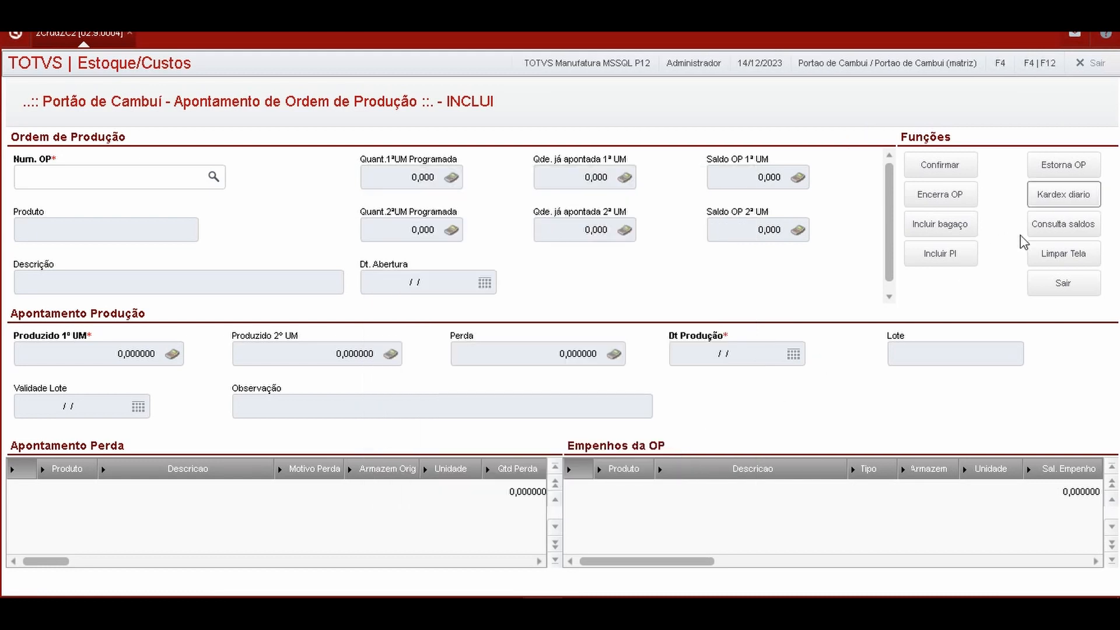
Step: Consult the stock balances of product 10009 from the production reporting screen, and close the query
click(1065, 237)
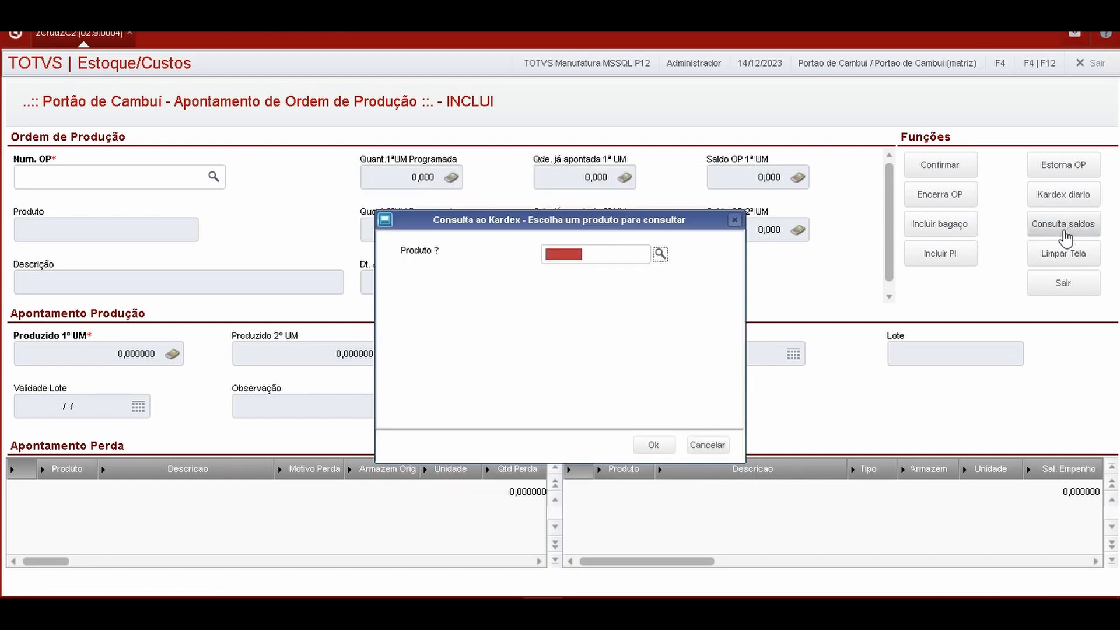
text(10009)
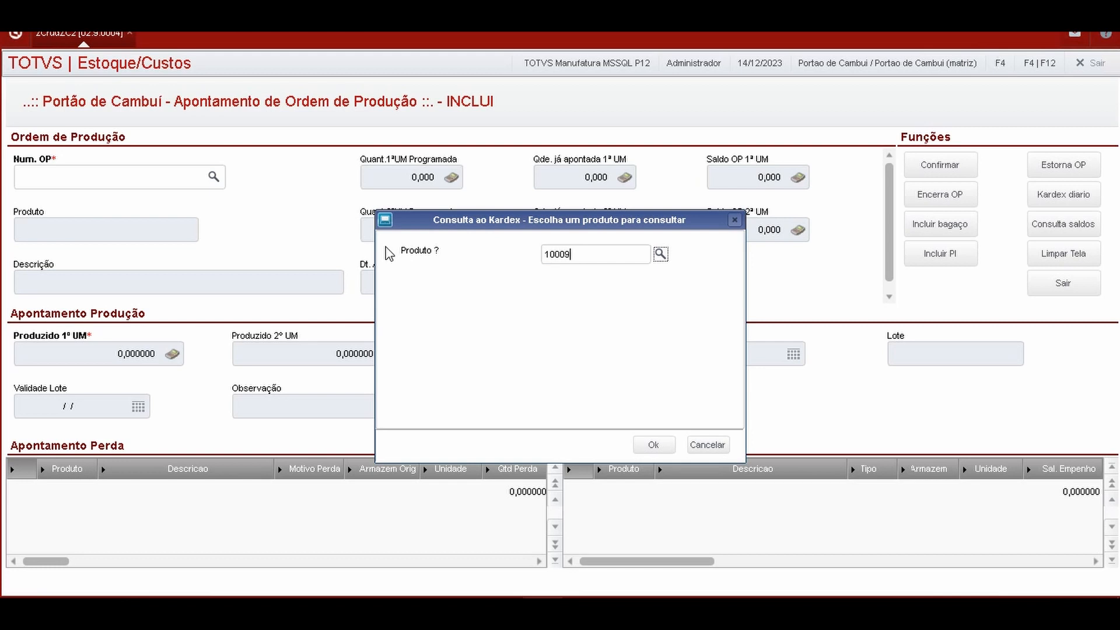
click(653, 445)
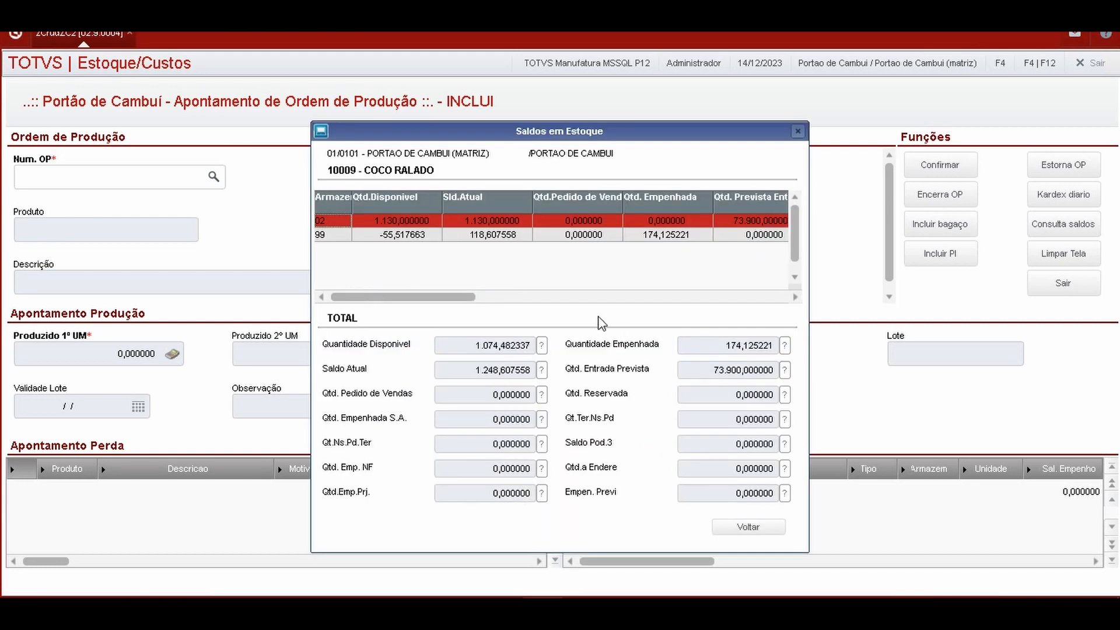
click(745, 525)
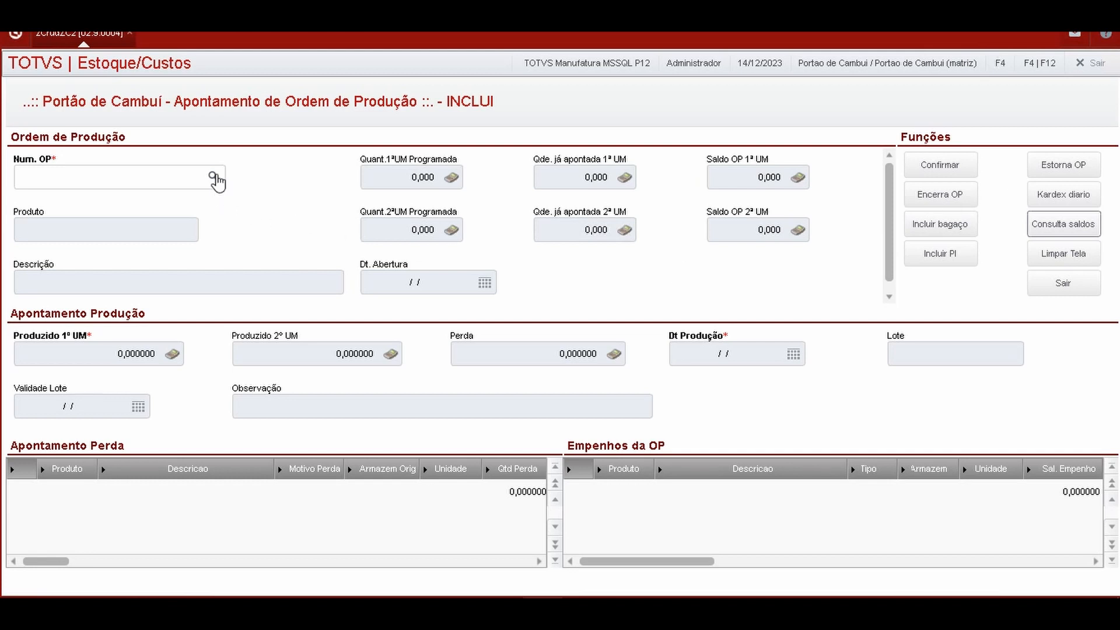
Step: Load the production order of product 00780 due 21/12/2023 into the production report
click(213, 177)
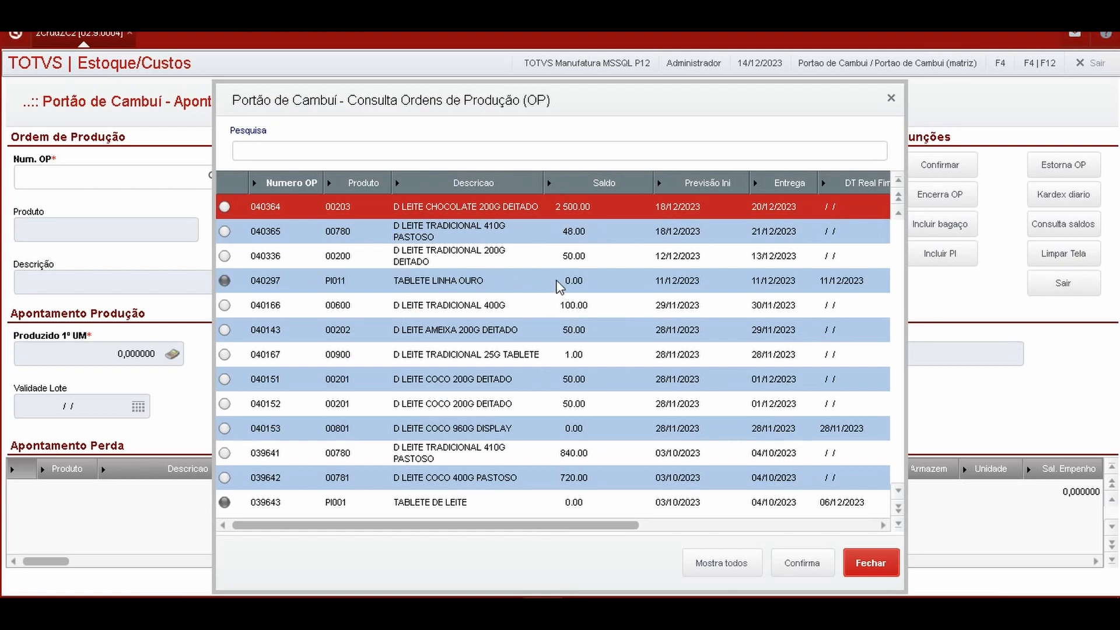
click(455, 238)
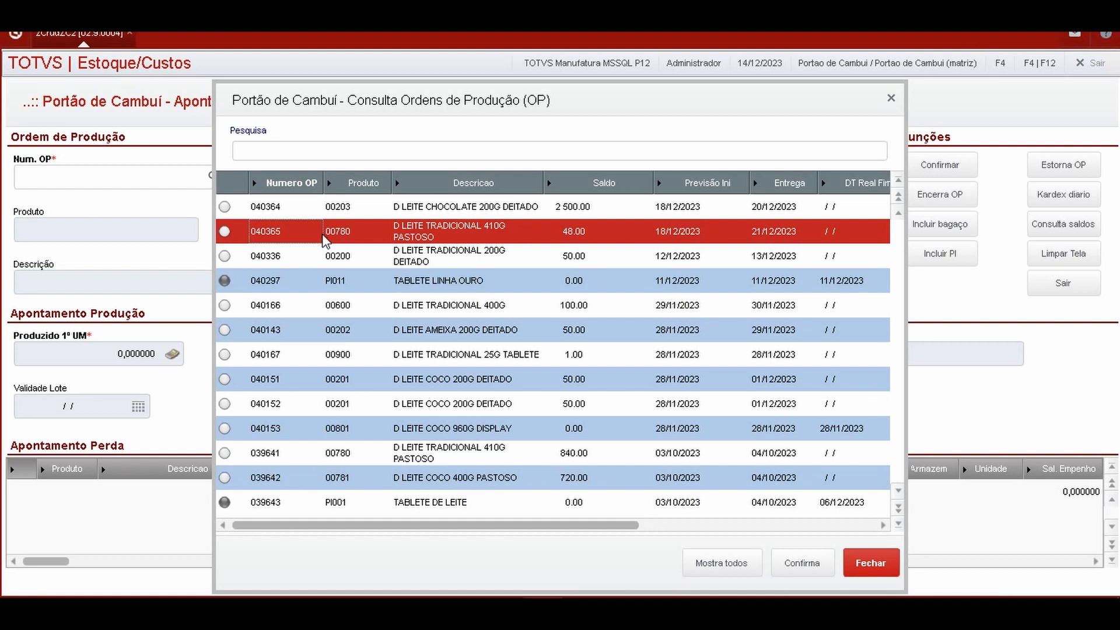
double_click(693, 236)
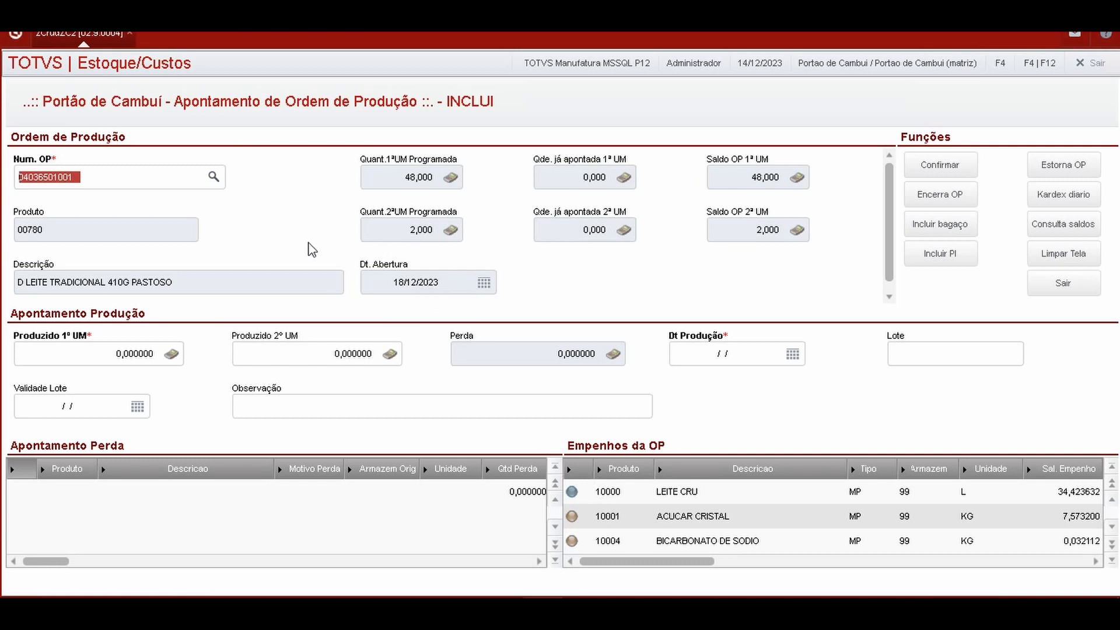
Step: Enter 2 as the quantity produced in the second unit of measure
scroll(312, 250, down, 1)
scroll(309, 272, up, 1)
click(101, 353)
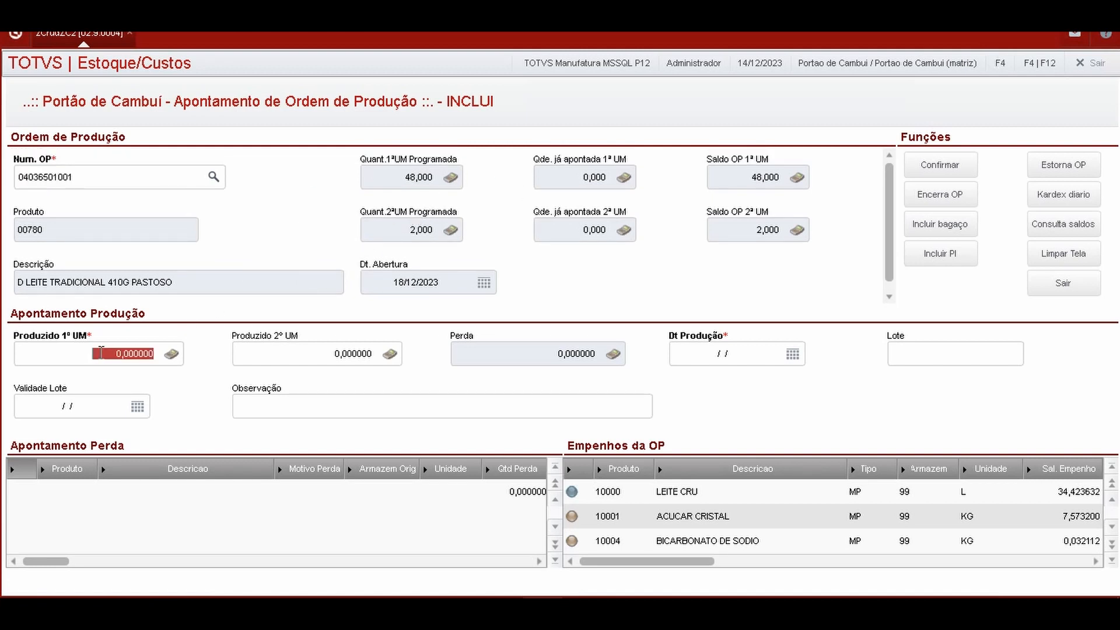
click(291, 348)
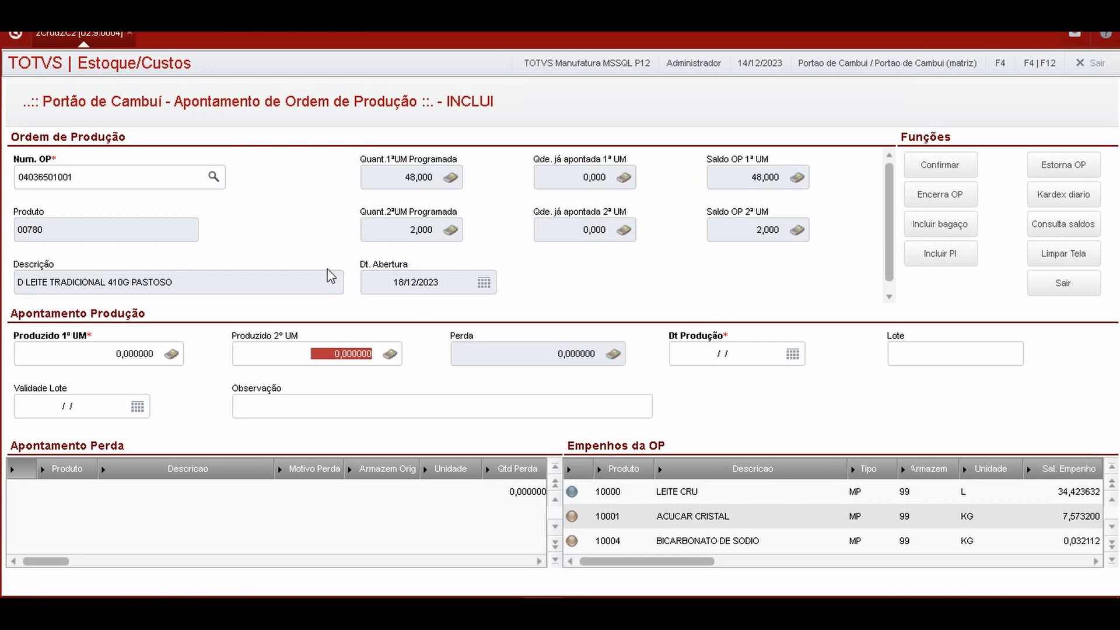
text(2)
key(Tab)
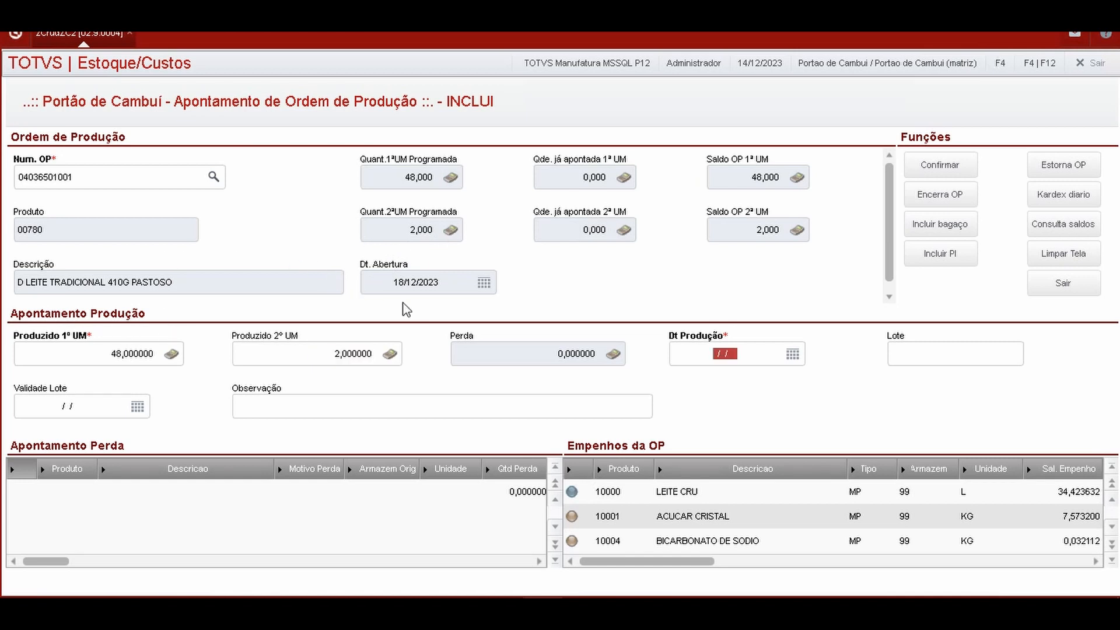
Step: Set the production date of the report to 14/12/2023
click(793, 357)
click(820, 524)
key(Tab)
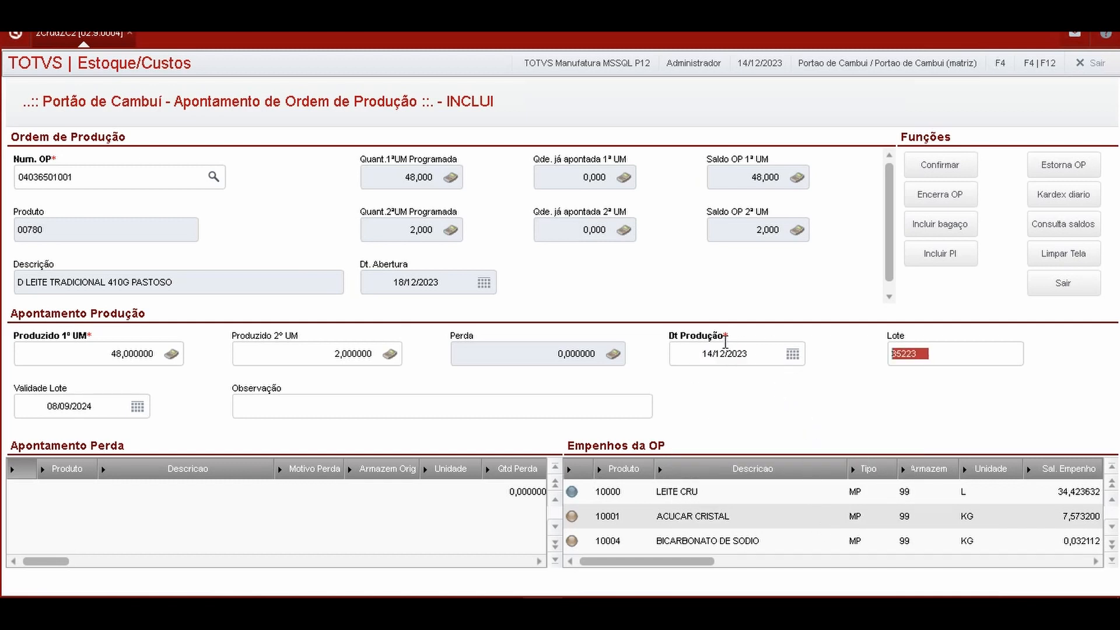
Step: Go over the Dt Produção and Observação fields and the product cell of the Apontamento Perda grid
click(722, 357)
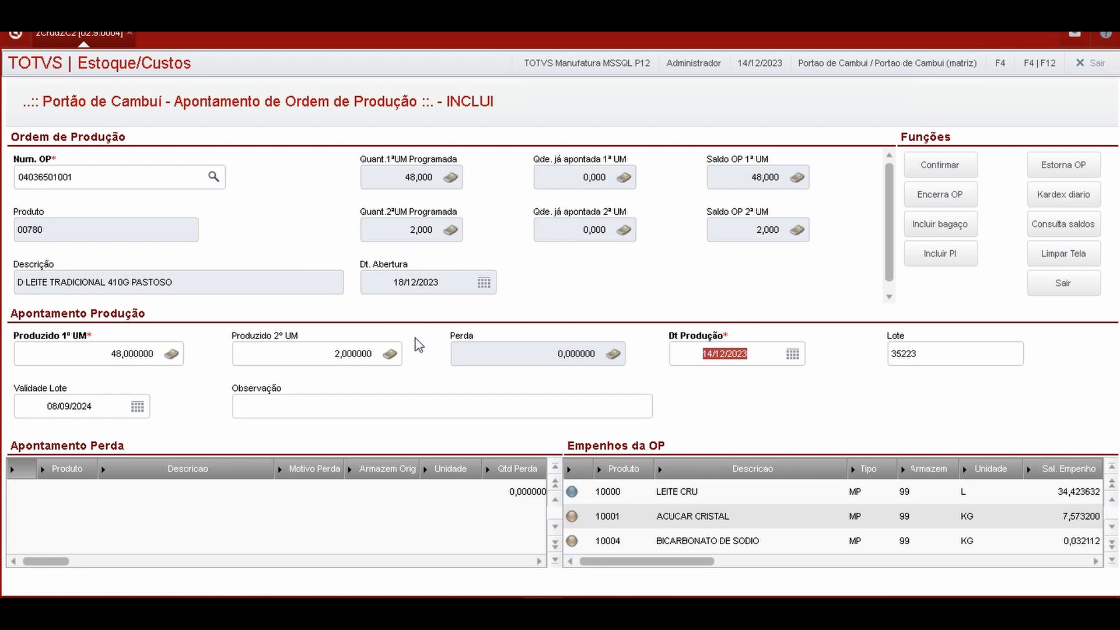
click(298, 406)
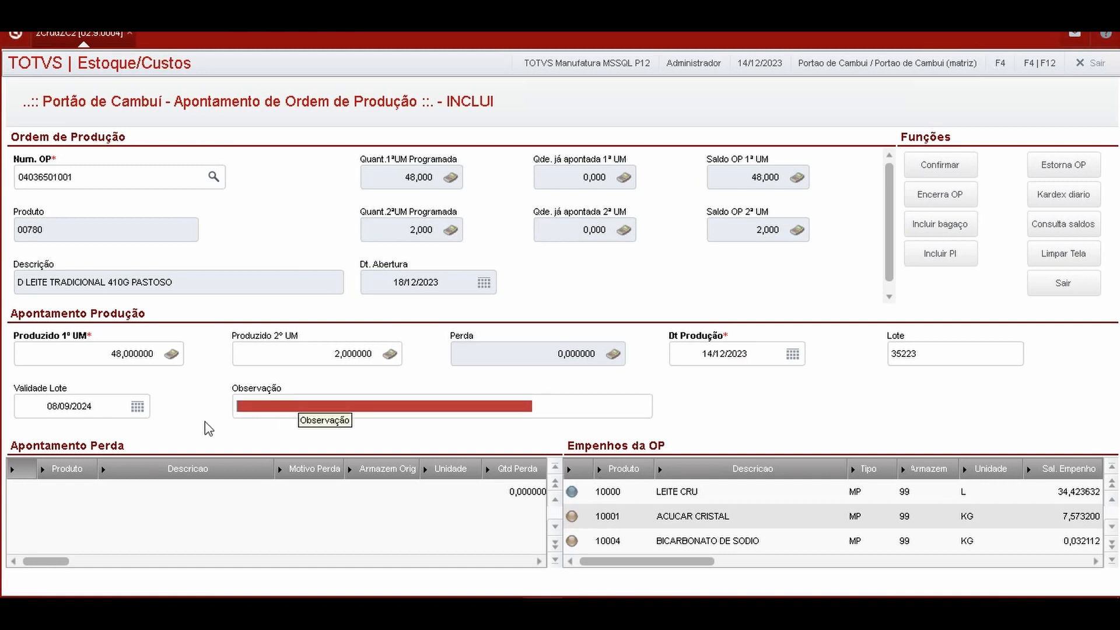
click(73, 495)
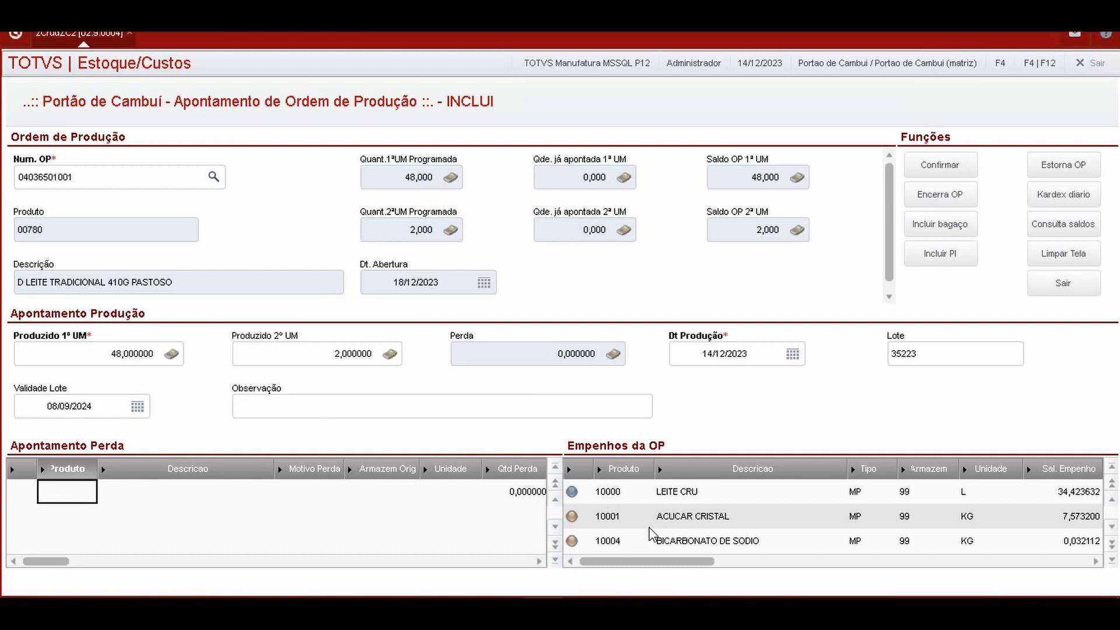
Step: Enter product 10001 in the first row of the Apontamento Perda grid
click(610, 517)
click(78, 494)
text(100)
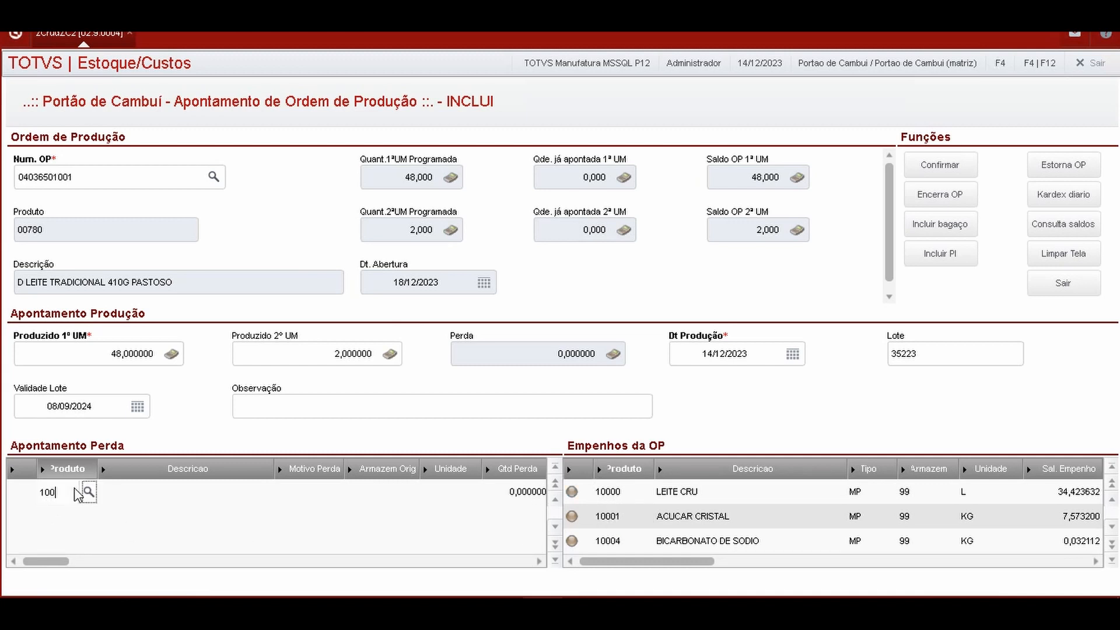
text(01)
key(Return)
click(79, 494)
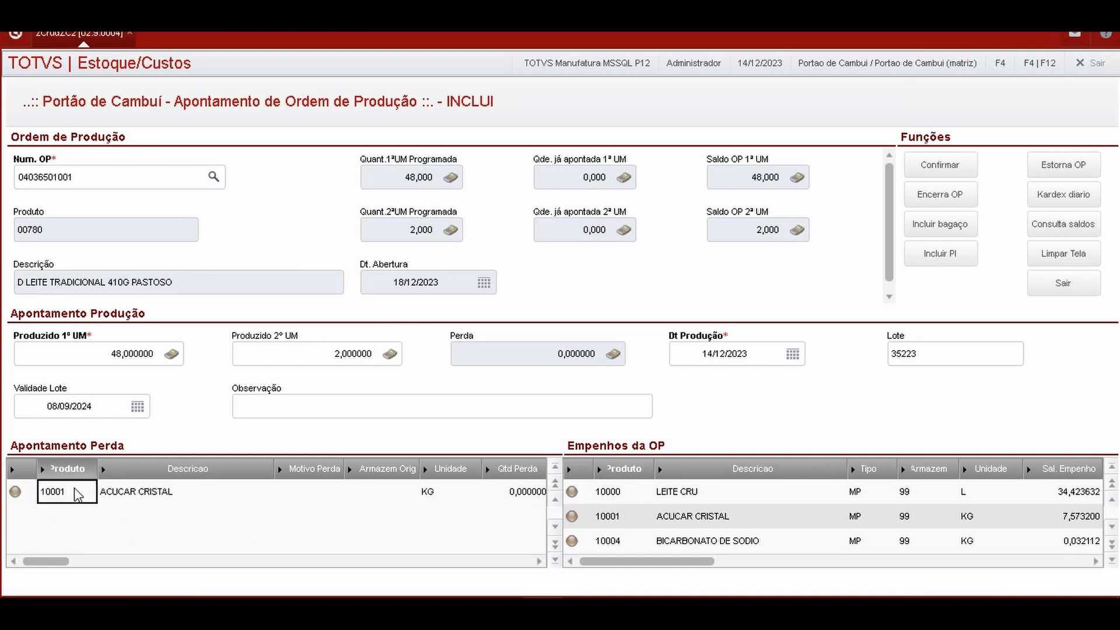
Step: Complete the loss row of product 10001 with loss reason FM, origin warehouse 99 and a loss quantity of 50
key(Right)
key(Right)
key(Right)
key(Left)
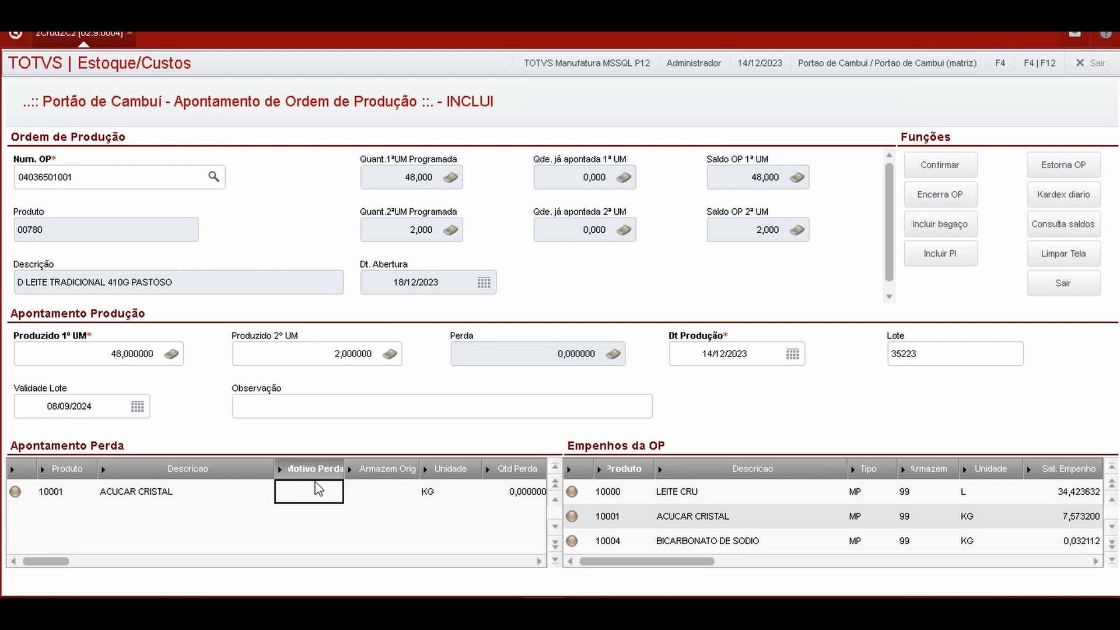
text(FM)
key(Return)
text(99)
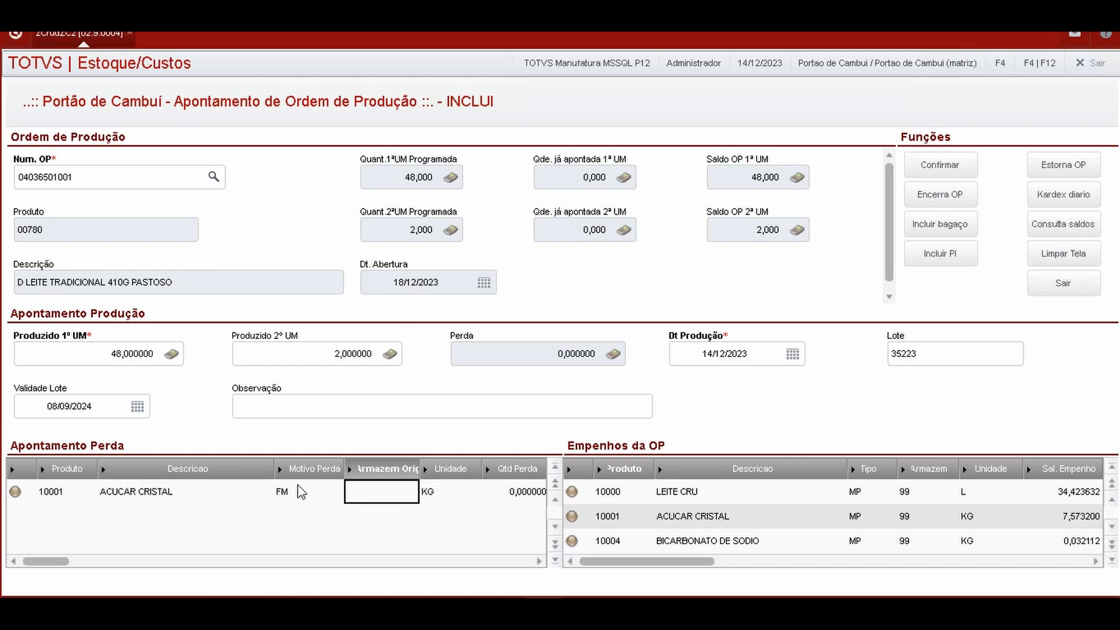
key(Return)
key(Return)
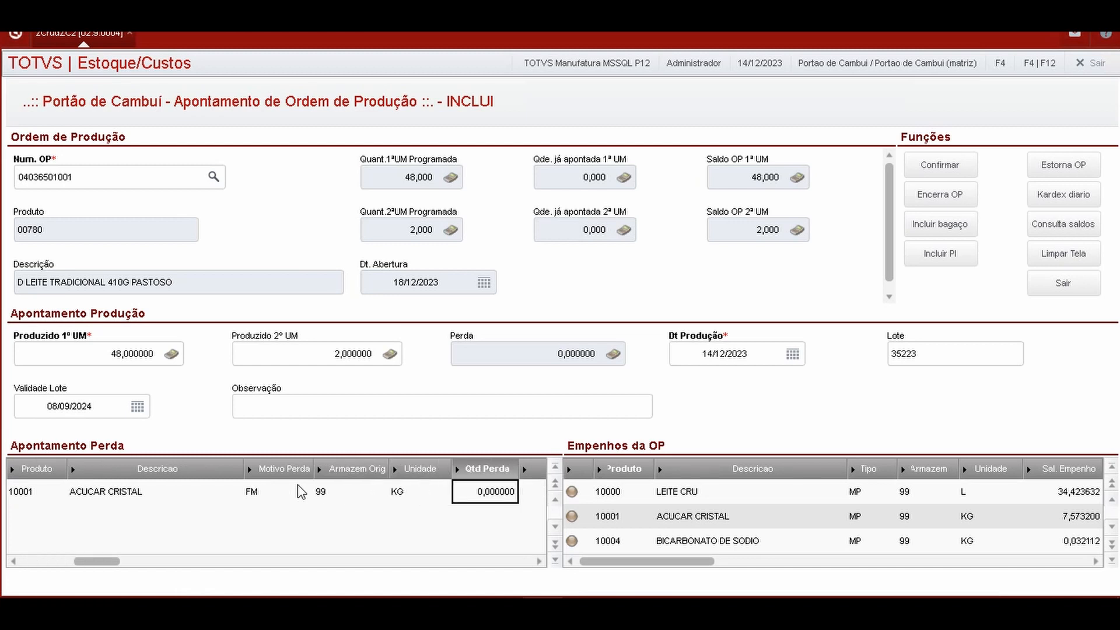
text(50)
key(Return)
key(Return)
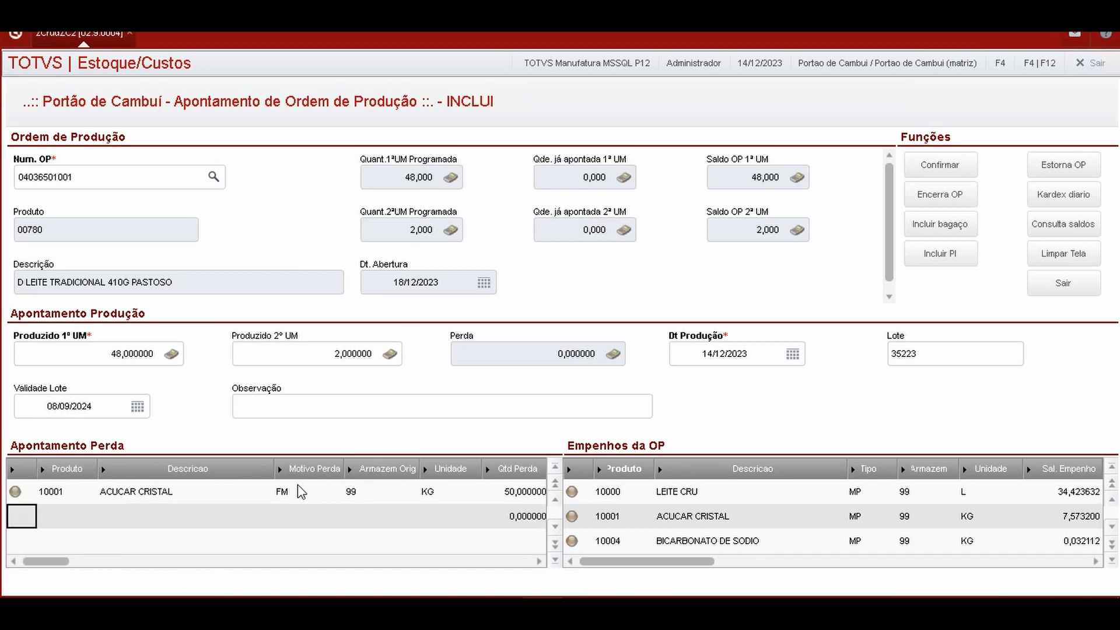
key(Up)
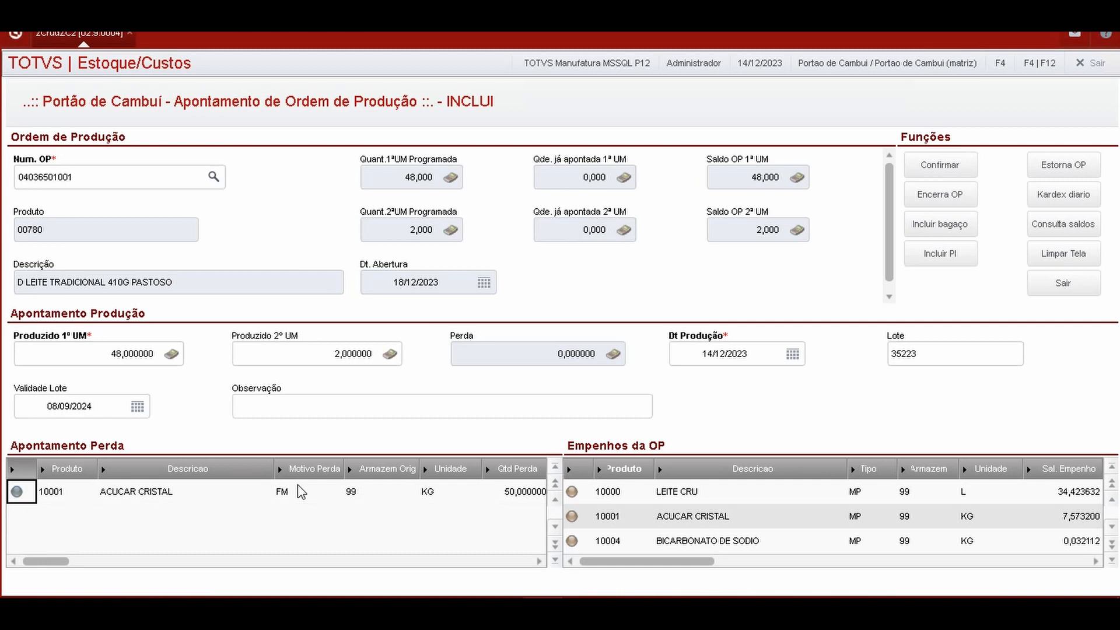
key(Down)
key(Right)
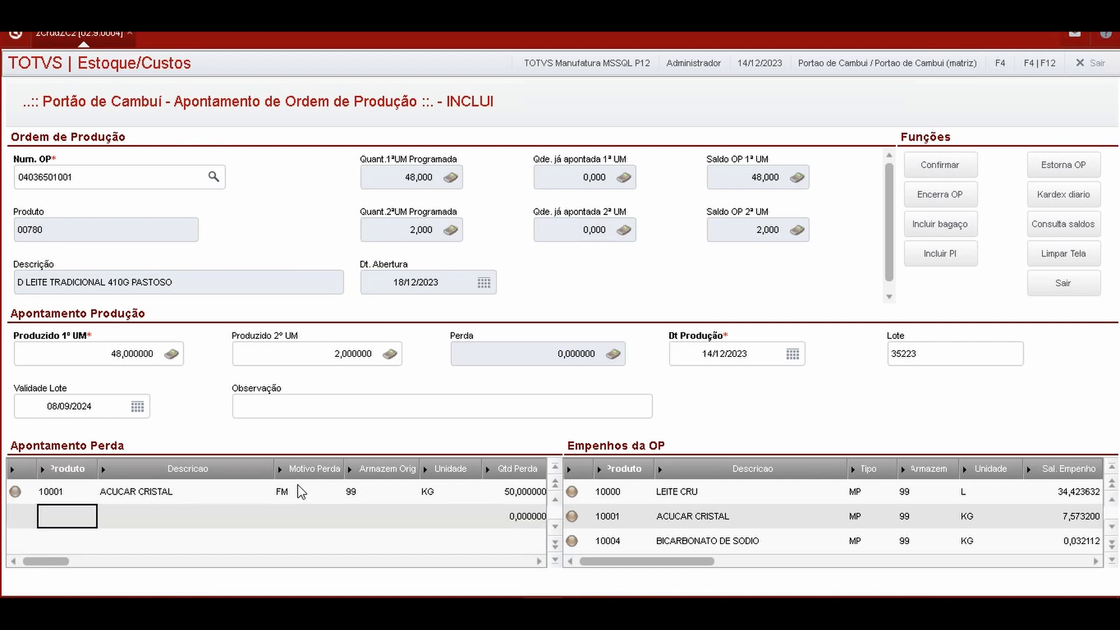
key(Up)
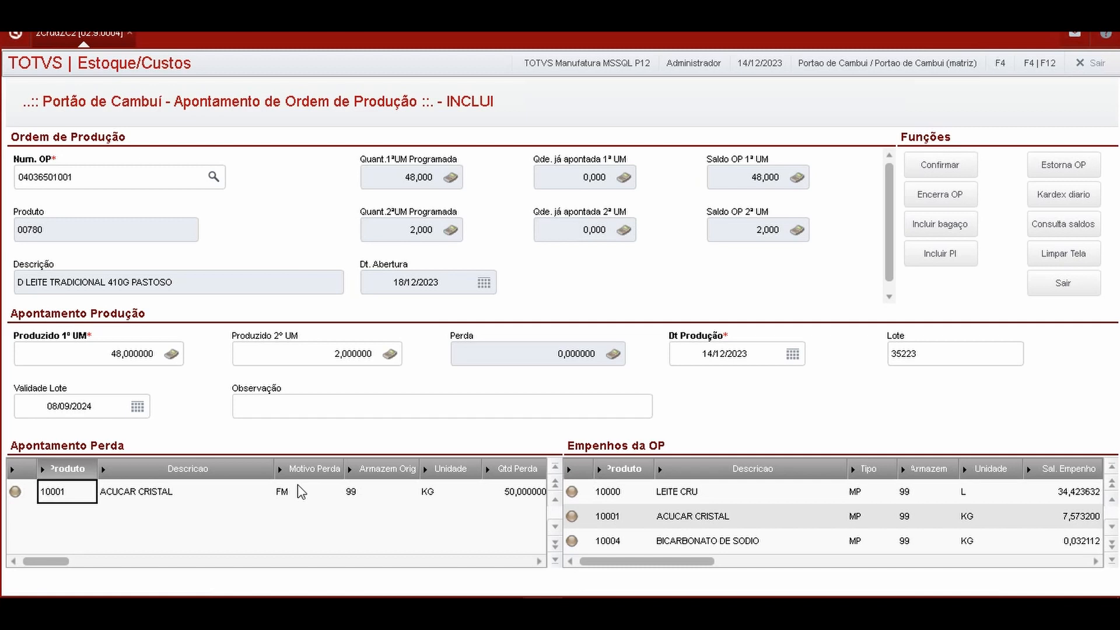
Step: Set the Sal. Empenho of the LEITE CRU row in the Empenhos da OP grid to 35
click(652, 491)
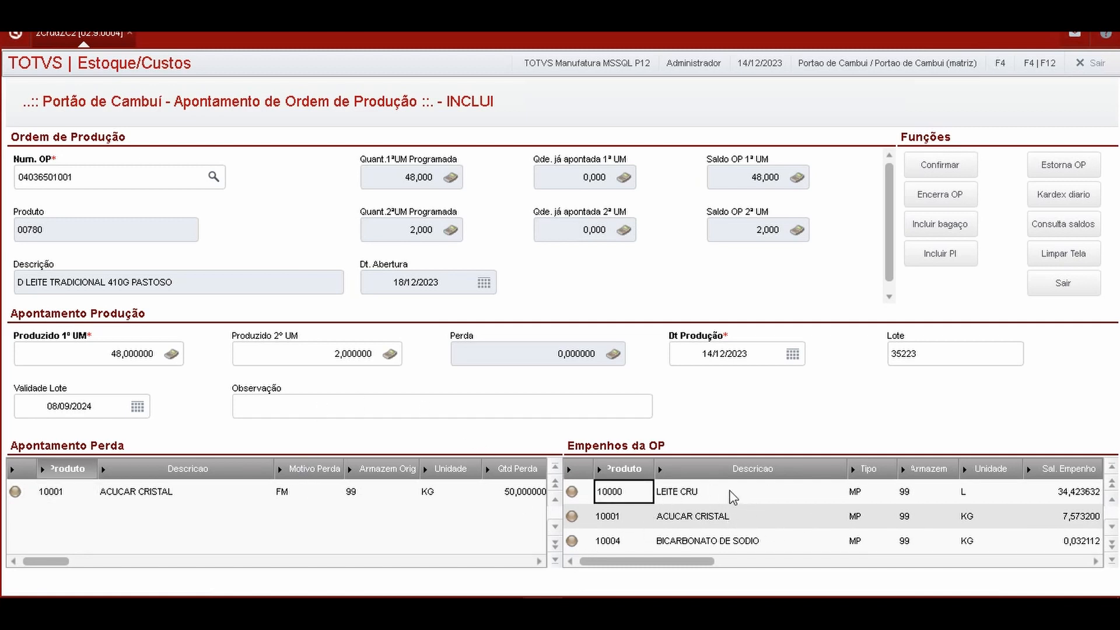
scroll(688, 513, down, 2)
click(973, 497)
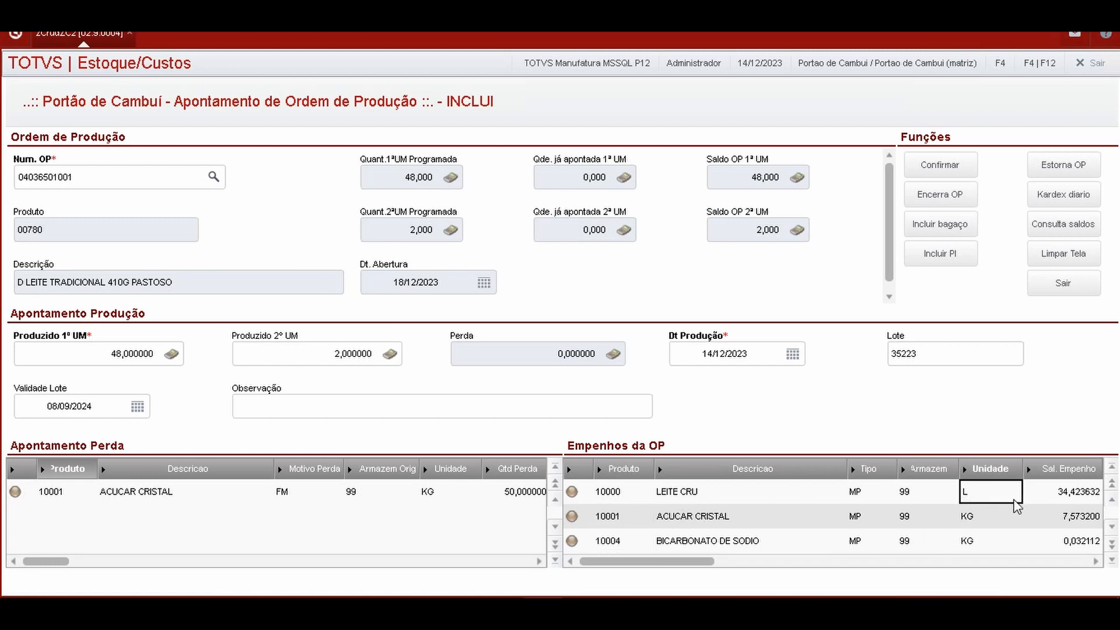
click(1044, 493)
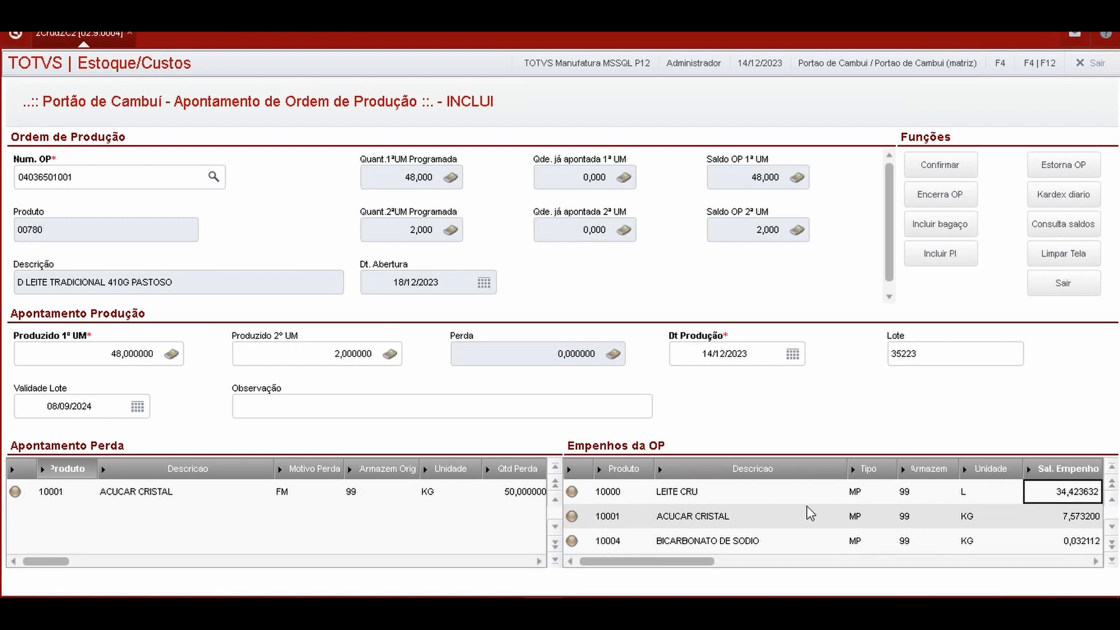
text(3500)
key(Return)
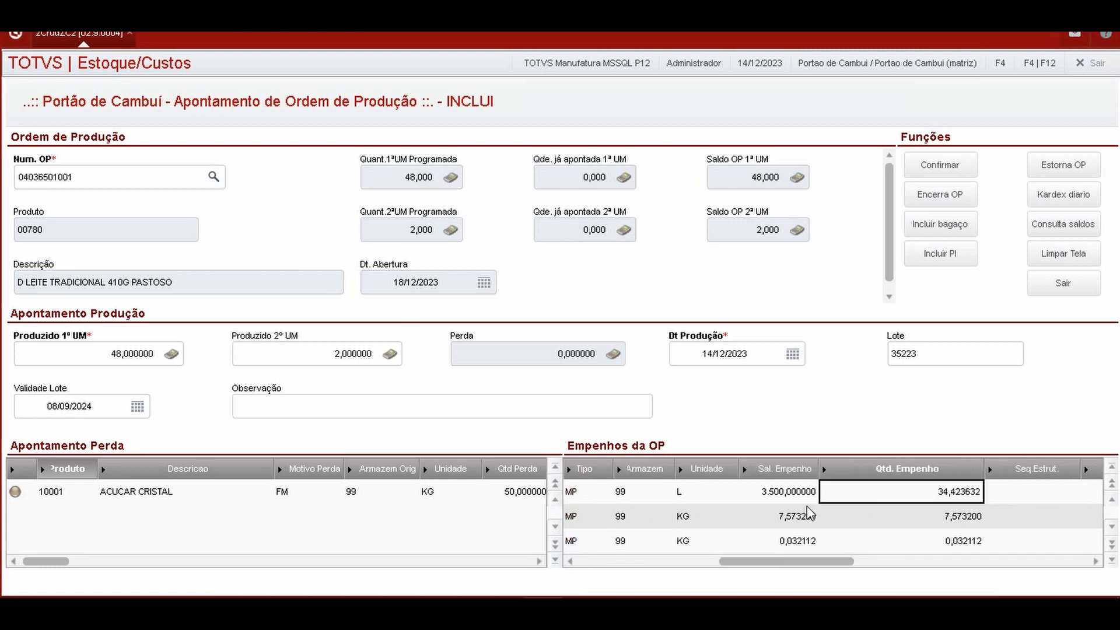
key(Left)
text(35)
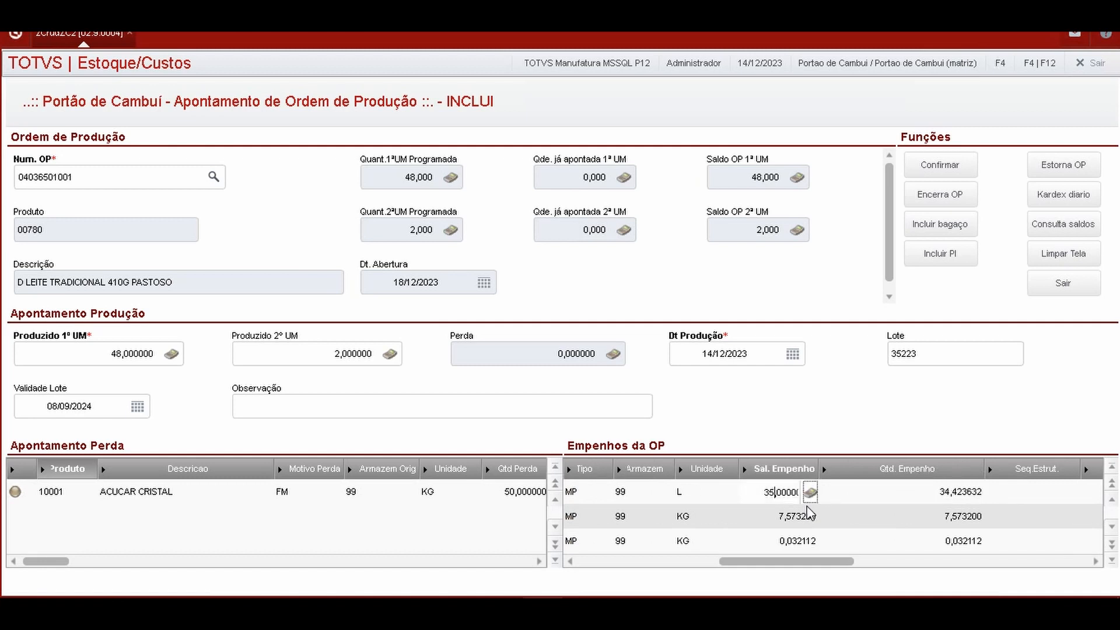
key(Return)
Step: Set the Sal. Empenho of the CUSTO row, product 99999, to 35
key(Left)
key(Left)
key(Page_Down)
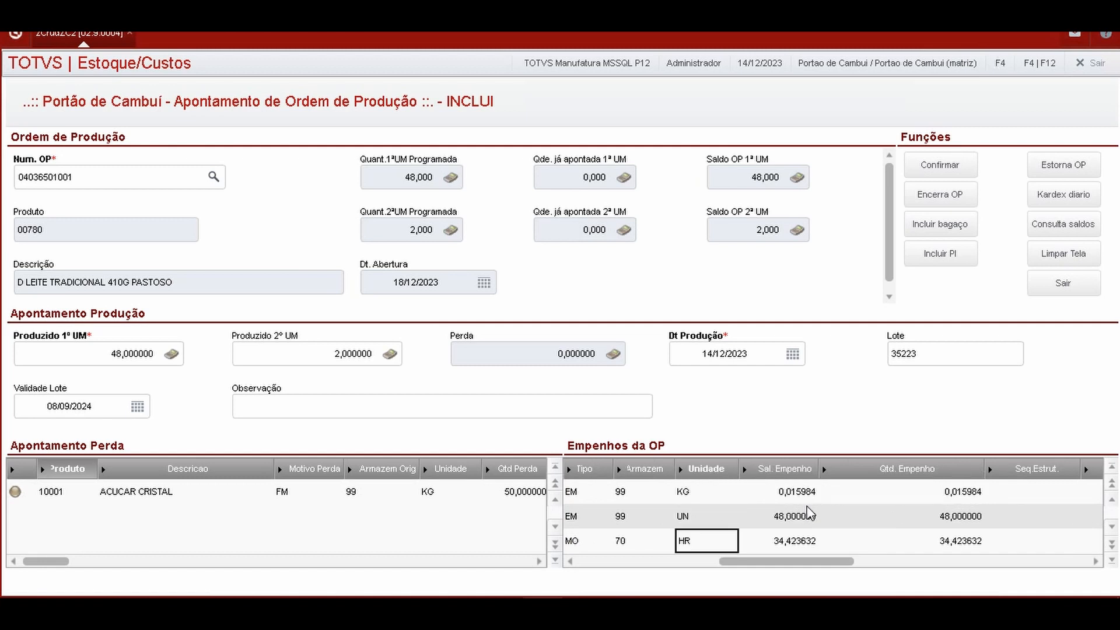
key(Right)
text(35)
key(Return)
key(Left)
key(Left)
key(Left)
key(Left)
key(Left)
key(Left)
key(Left)
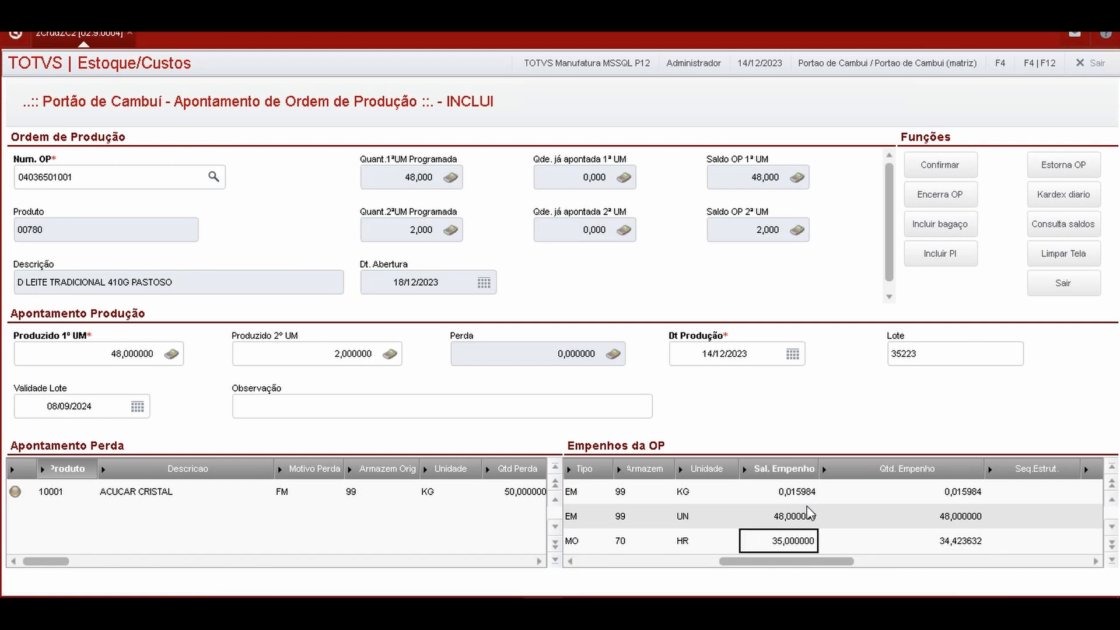
Step: Mark the BICARBONATO DE SODIO row, product 10004, as deleted in the Empenhos da OP grid
key(Up)
key(Up)
key(Up)
key(Up)
key(Up)
key(Up)
key(Up)
key(Up)
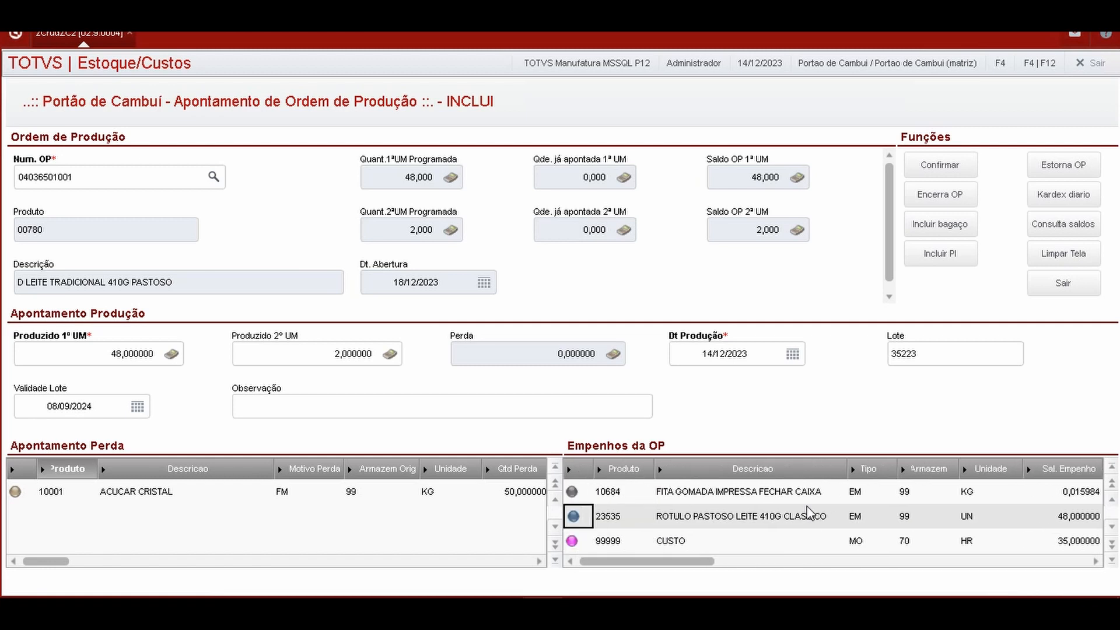
key(Up)
key(Up)
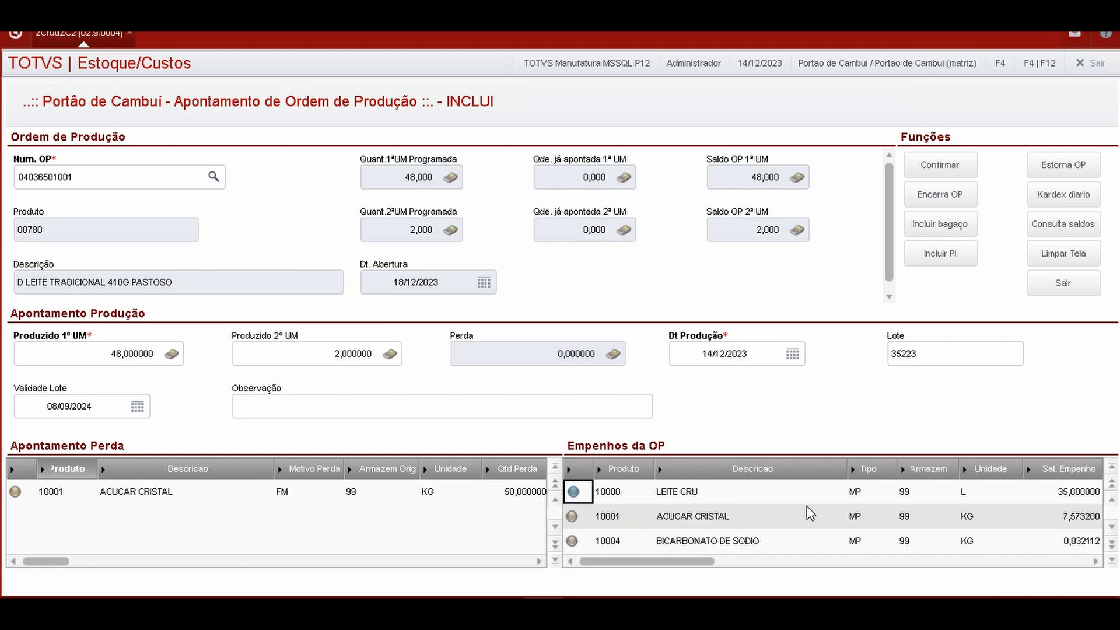
key(Down)
key(Down)
key(Down)
key(Down)
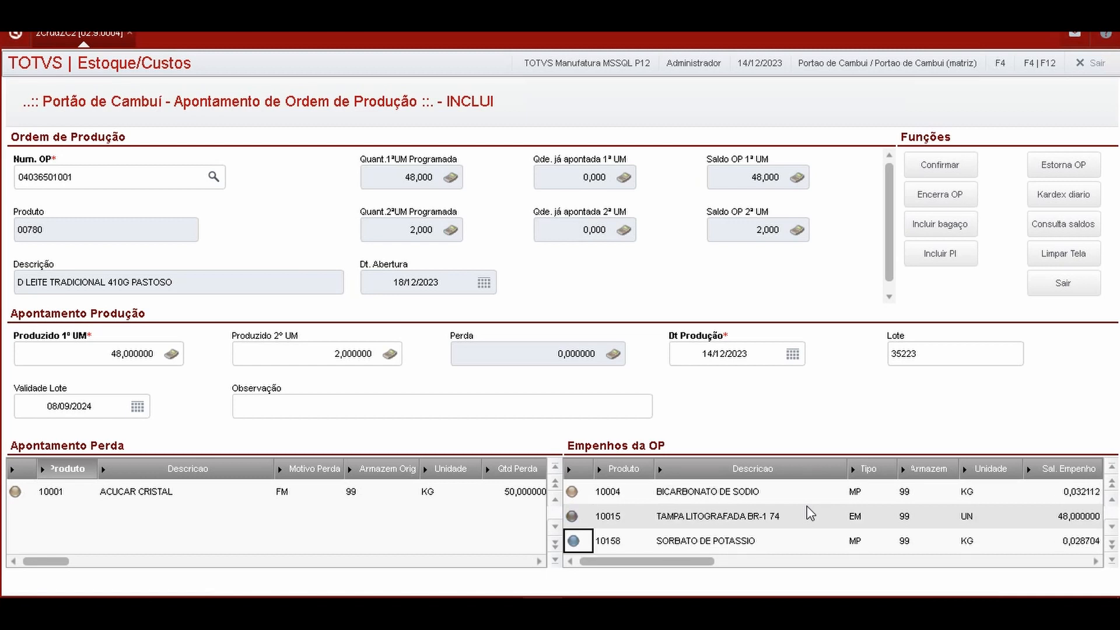
key(Up)
key(Up)
scroll(810, 513, up, 2)
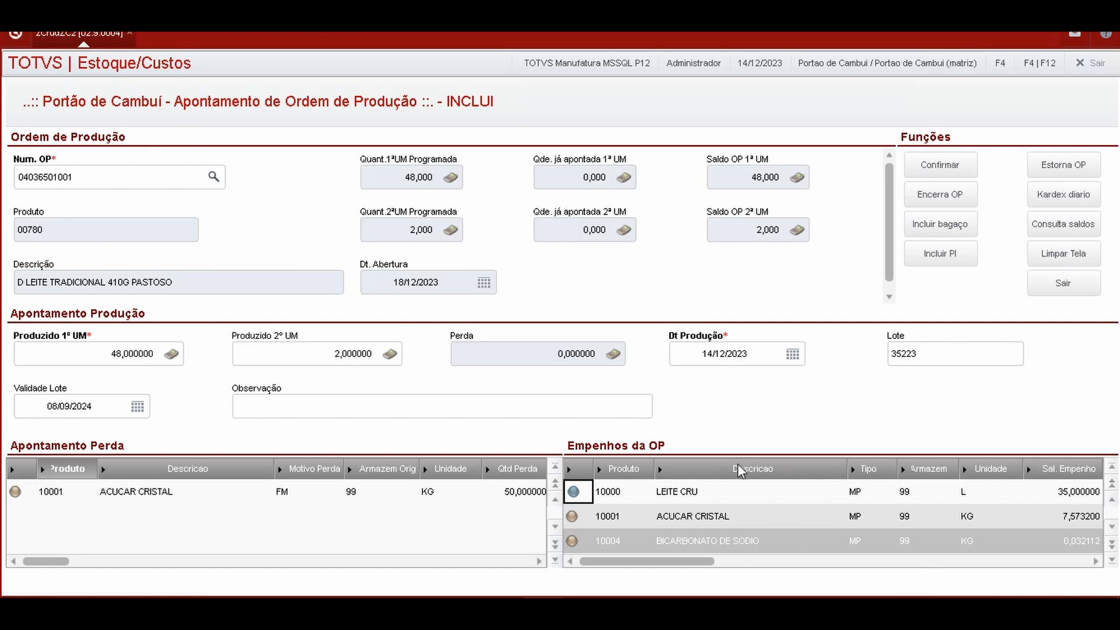
Step: Add product 00200 as a new row at the end of the Empenhos da OP grid and mark that row as deleted
click(688, 503)
scroll(722, 532, down, 6)
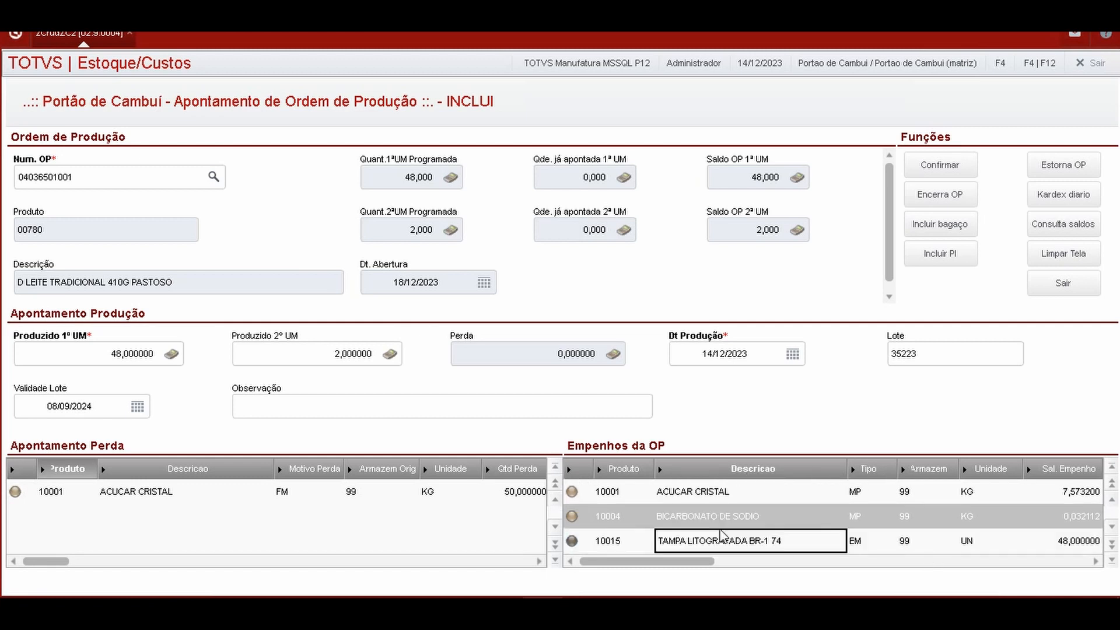
scroll(721, 532, down, 4)
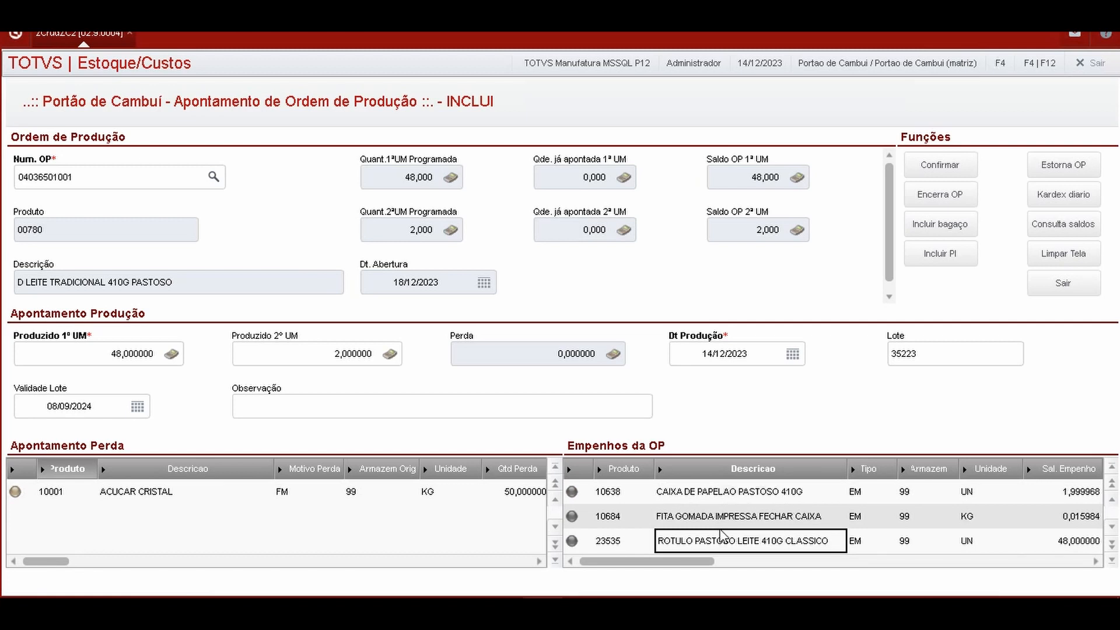
key(Down)
key(Up)
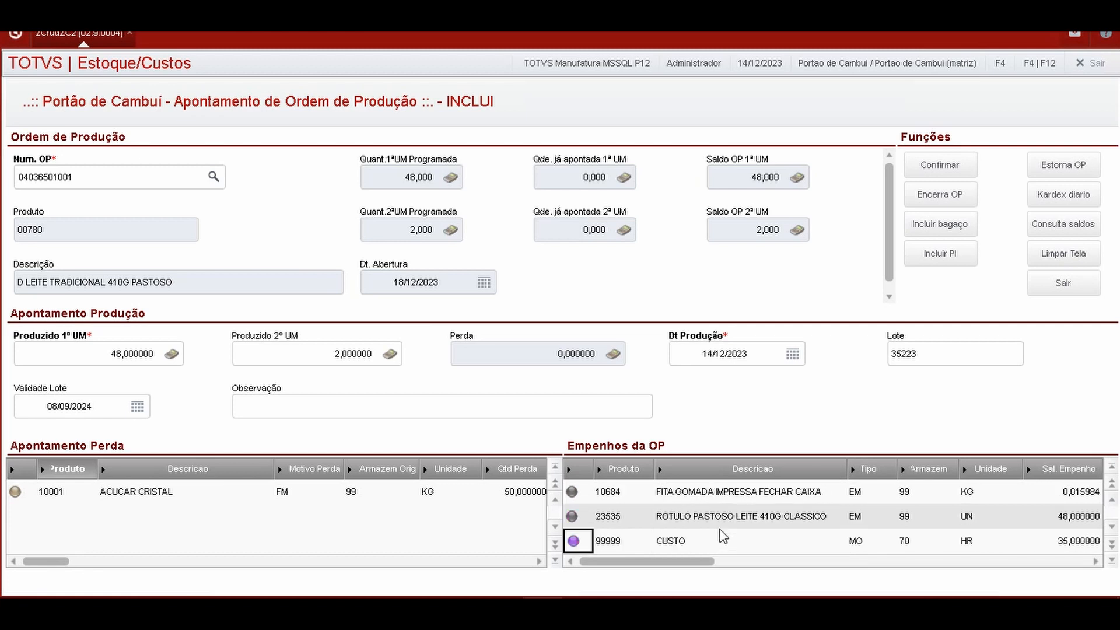
key(Down)
key(Right)
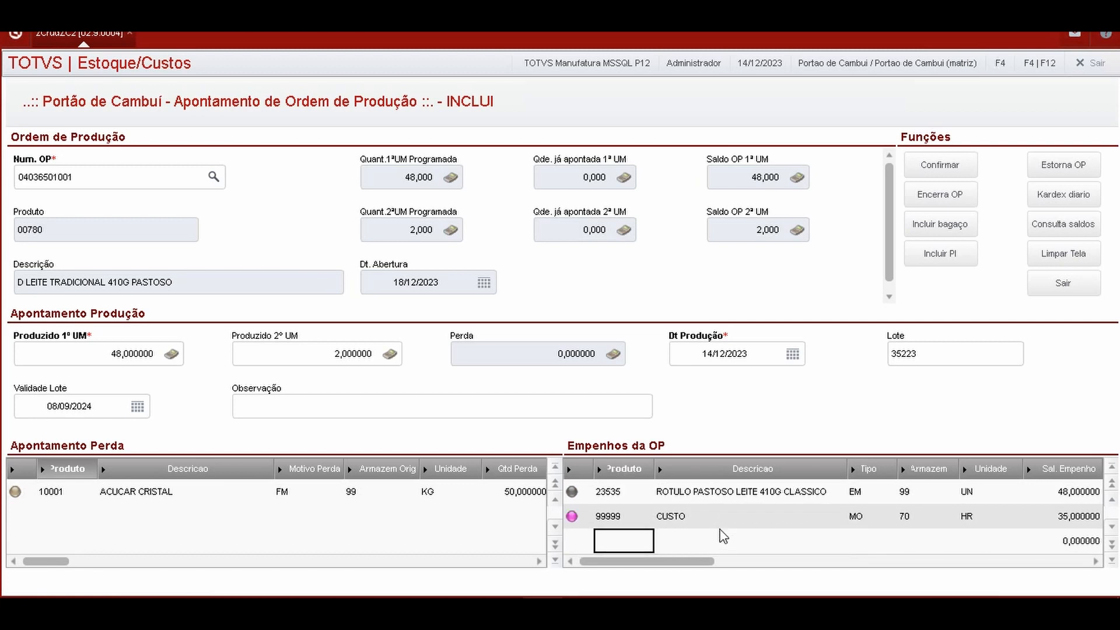
text(00200)
key(Return)
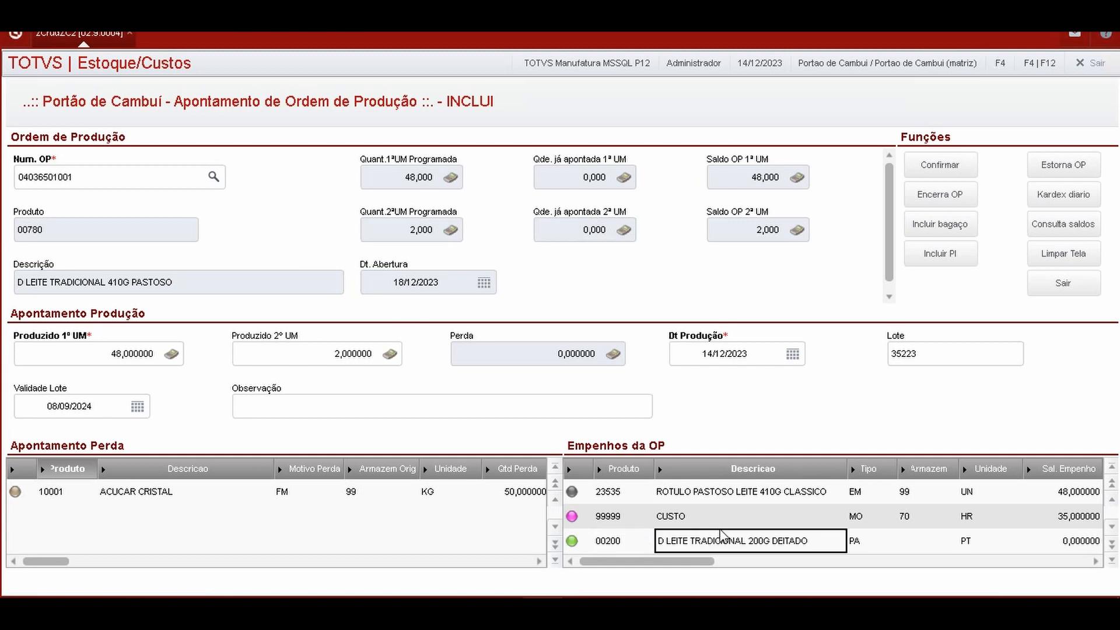
key(Left)
key(Delete)
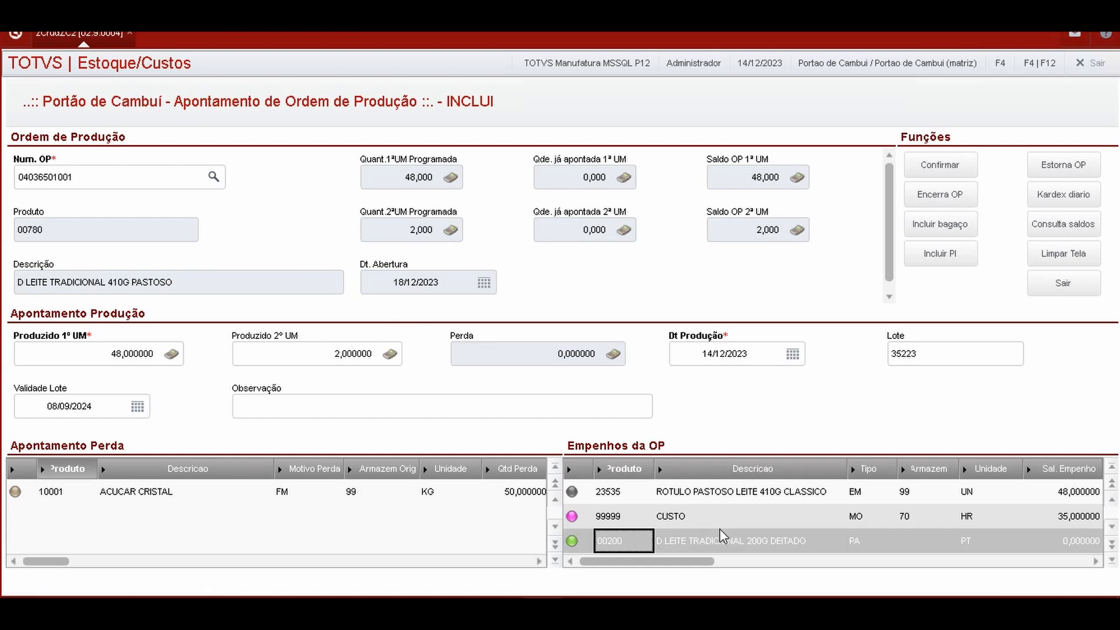
Step: Review the Tipo de produtos colour legend from the LEITE CRU row of the Empenhos da OP grid
key(Up)
key(Up)
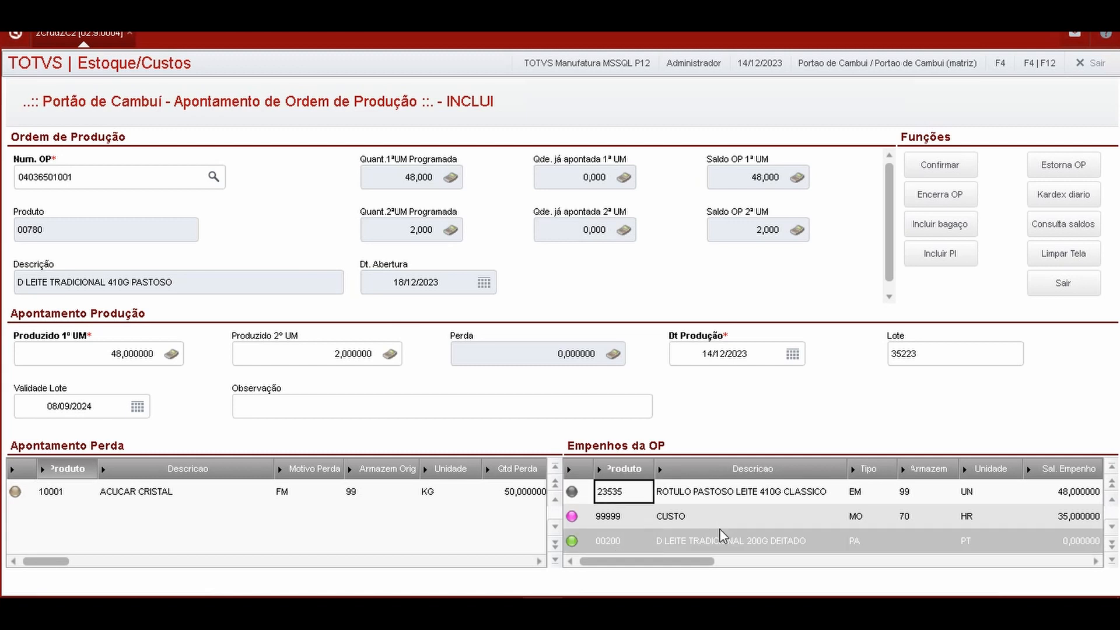
key(Up)
key(Up)
key(Up)
key(Up)
key(Up)
key(Up)
key(Up)
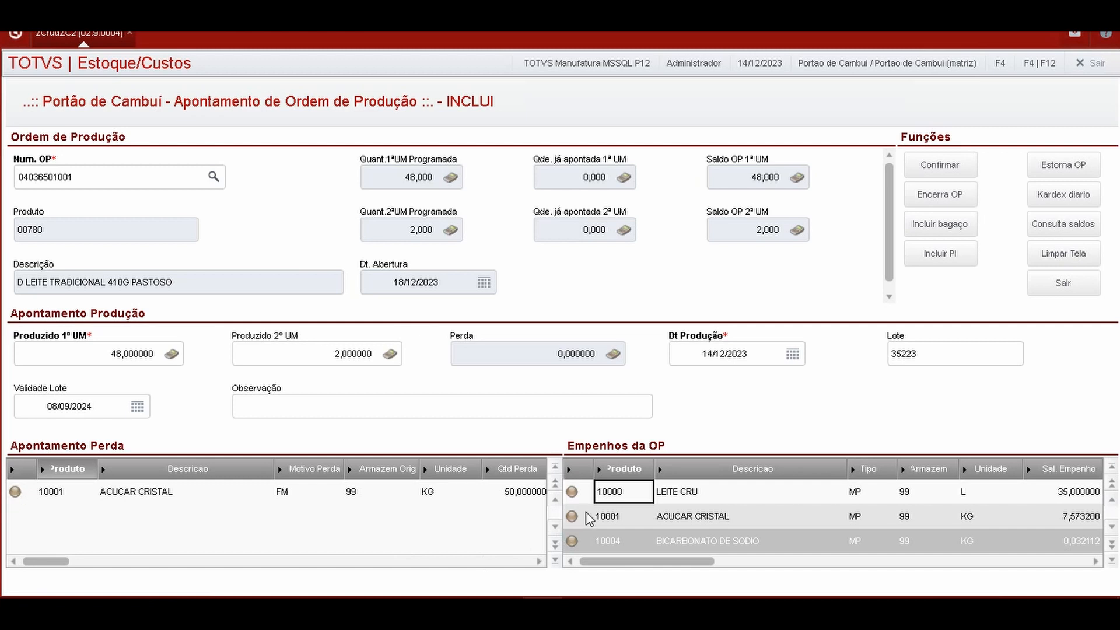
key(Left)
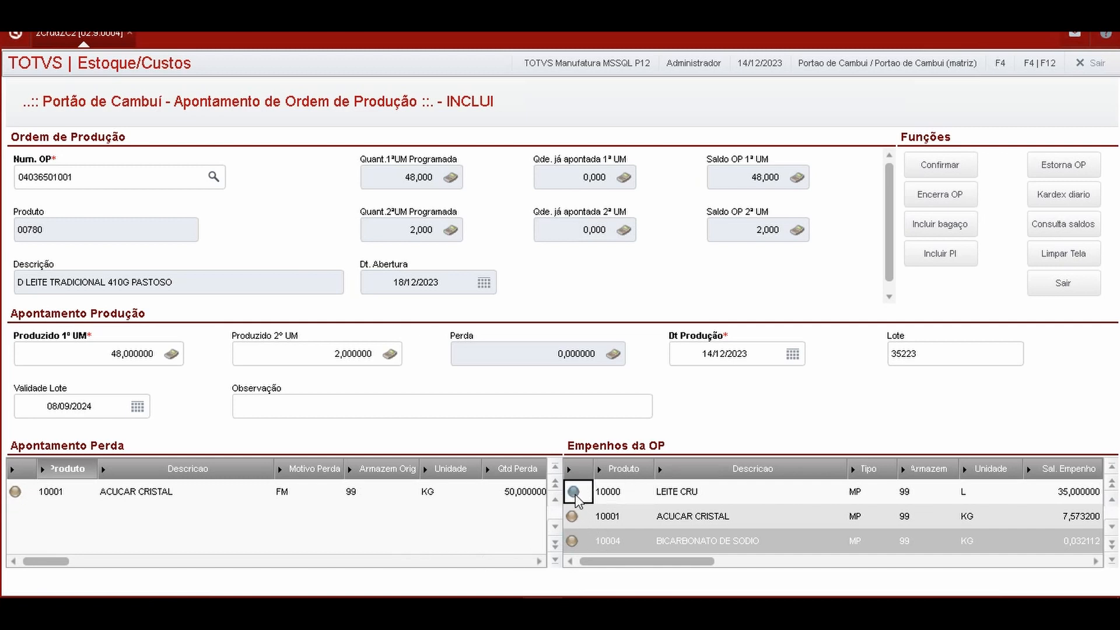
double_click(575, 494)
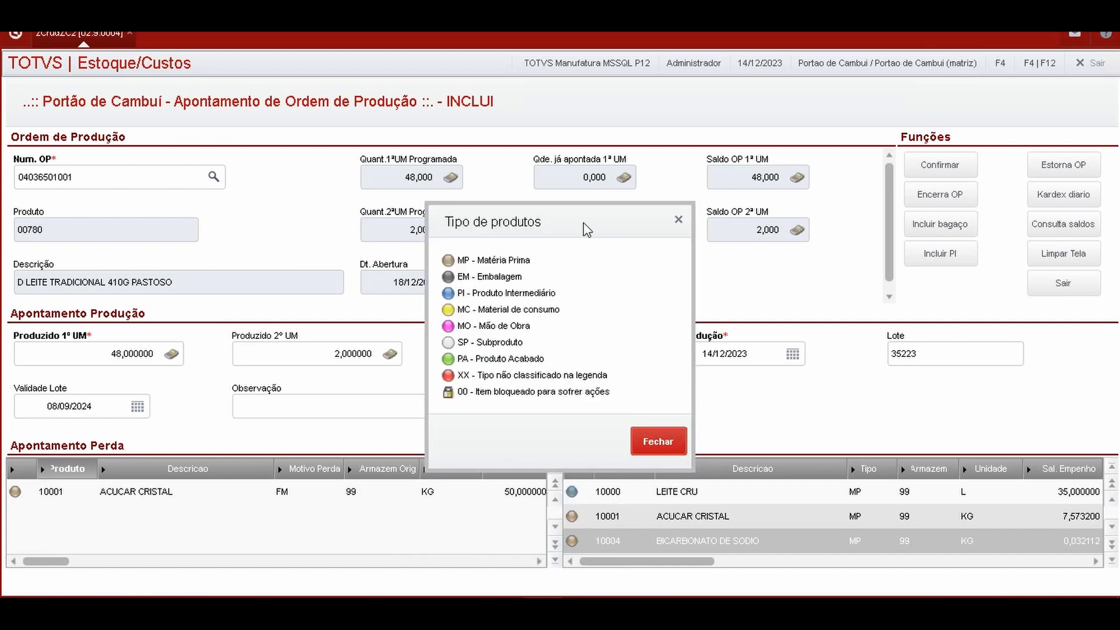
drag(583, 224, 477, 219)
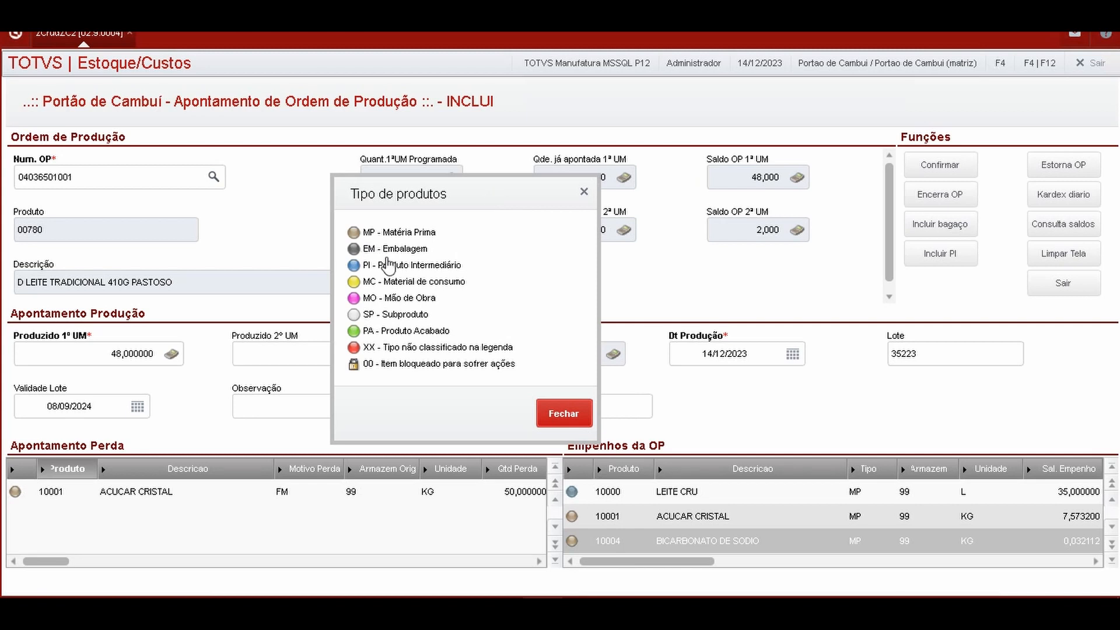
click(554, 414)
Step: Go over the committed items down to CUSTO and compare their colour markers with the product type legend
click(639, 516)
scroll(642, 516, down, 3)
scroll(639, 516, down, 5)
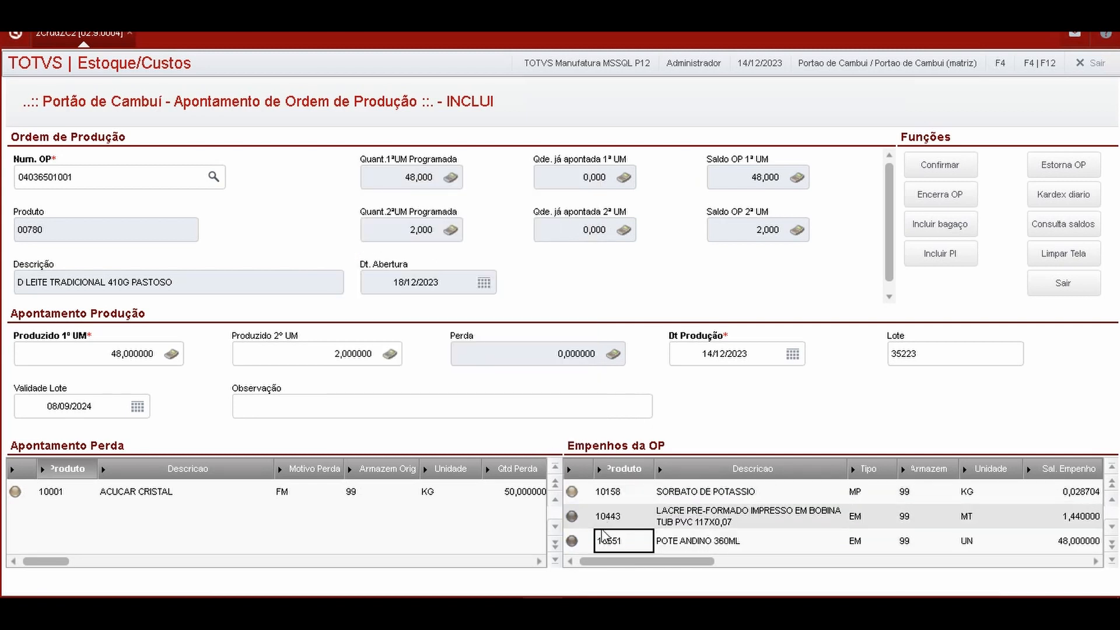
scroll(614, 528, down, 1)
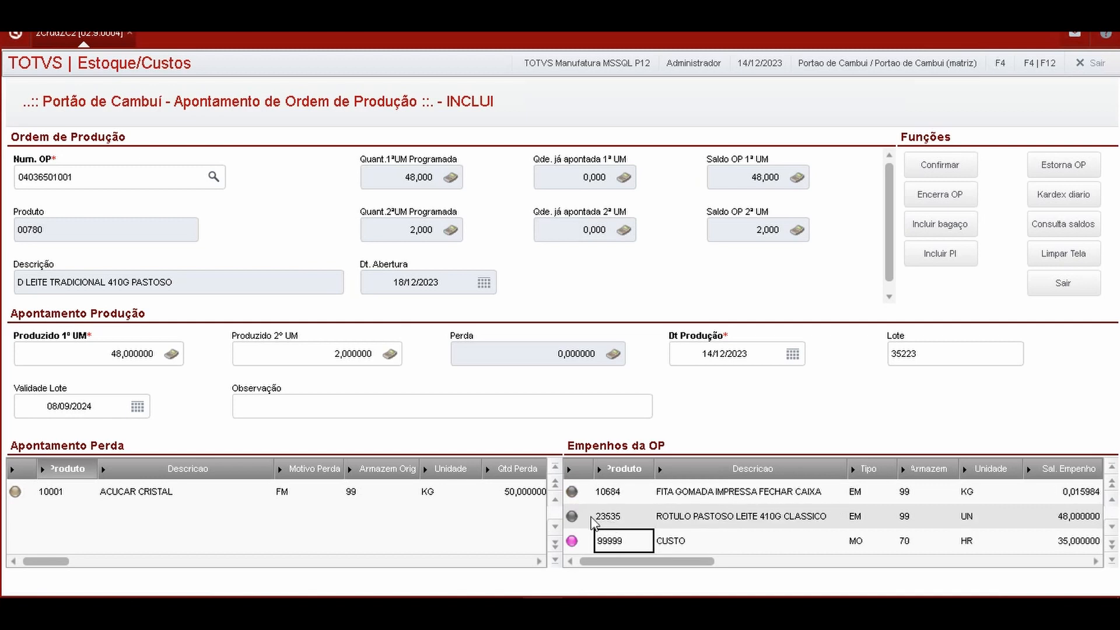
double_click(572, 492)
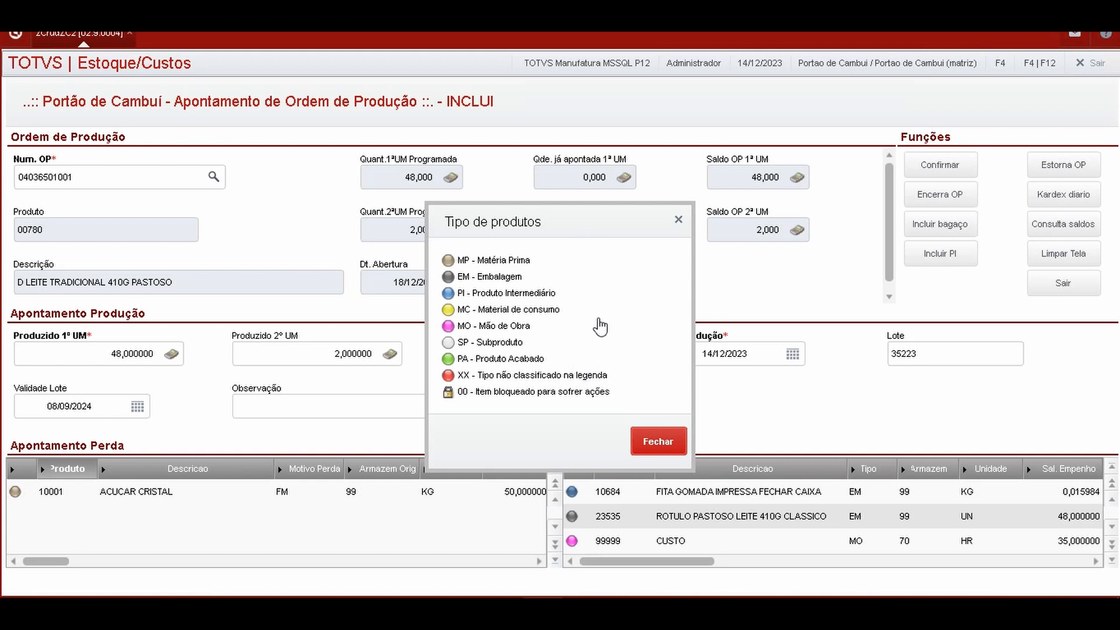
click(658, 441)
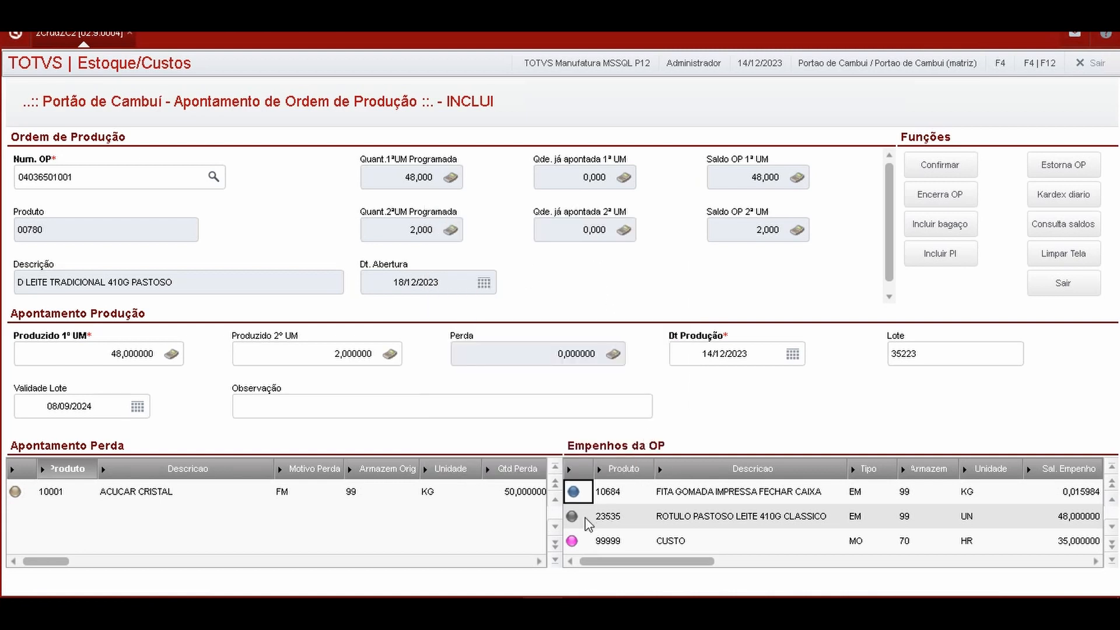
Step: Return to the LEITE CRU row of the Empenhos da OP grid and check the Tipo de produtos colour legend again
scroll(613, 525, up, 10)
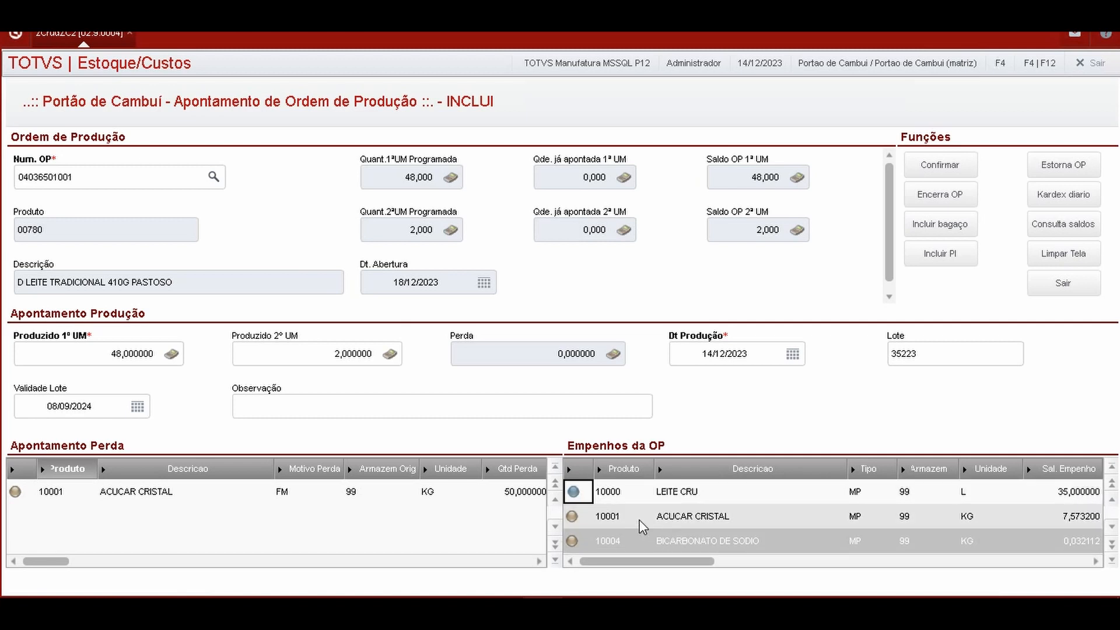
click(574, 493)
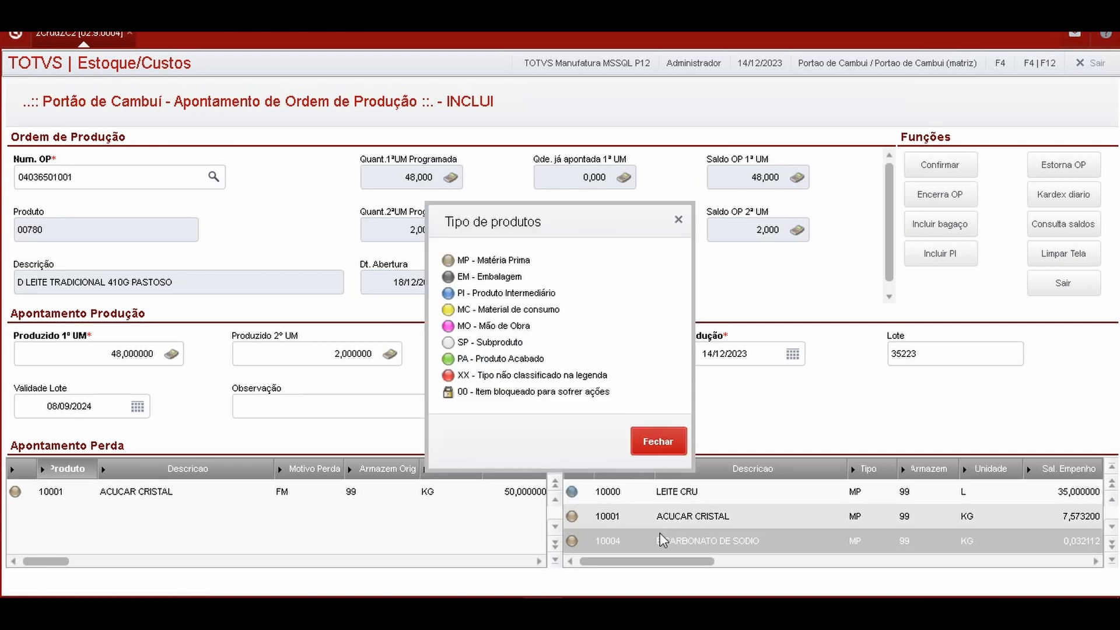
click(662, 441)
Step: Recap the form's order number, first-unit produced quantity, production date and observation fields, plus the loss and commitment grids
drag(106, 171, 2, 193)
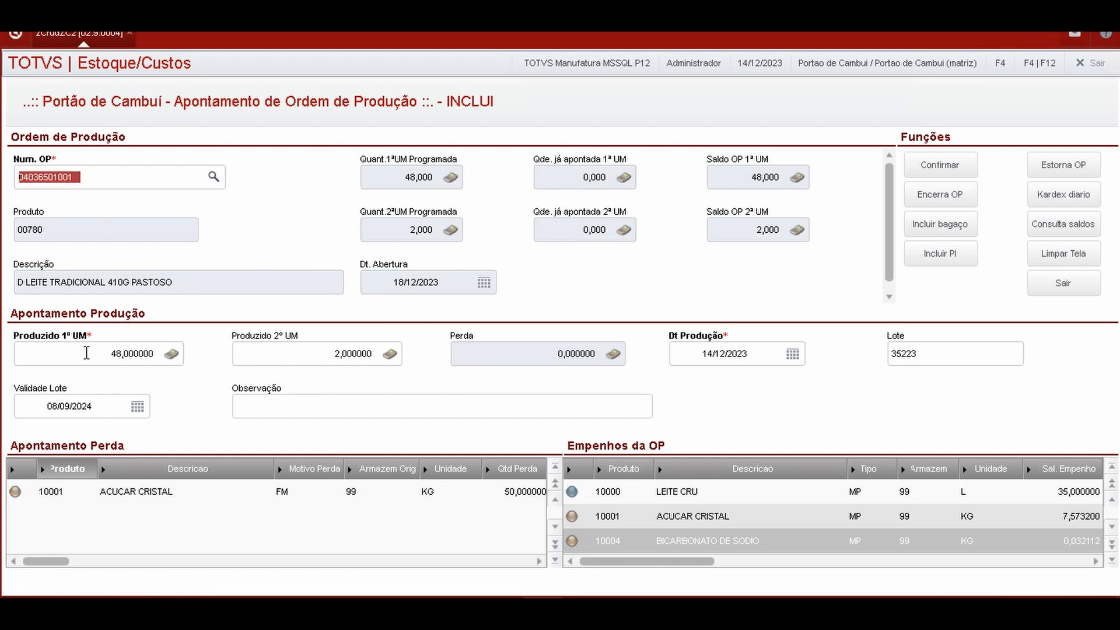
drag(86, 353, 129, 354)
click(693, 352)
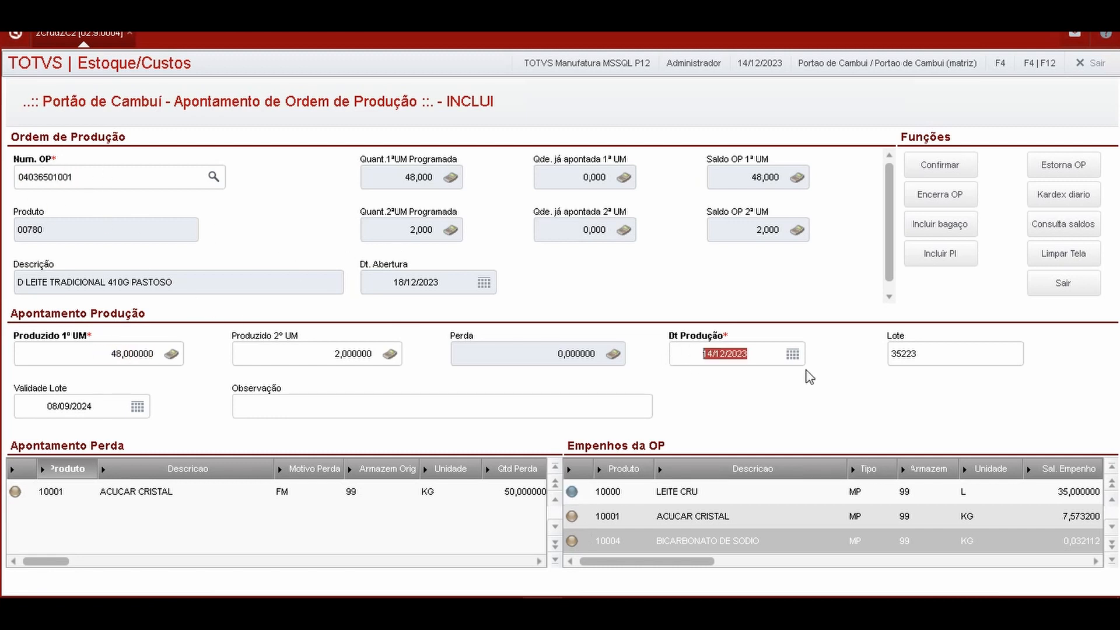
click(330, 396)
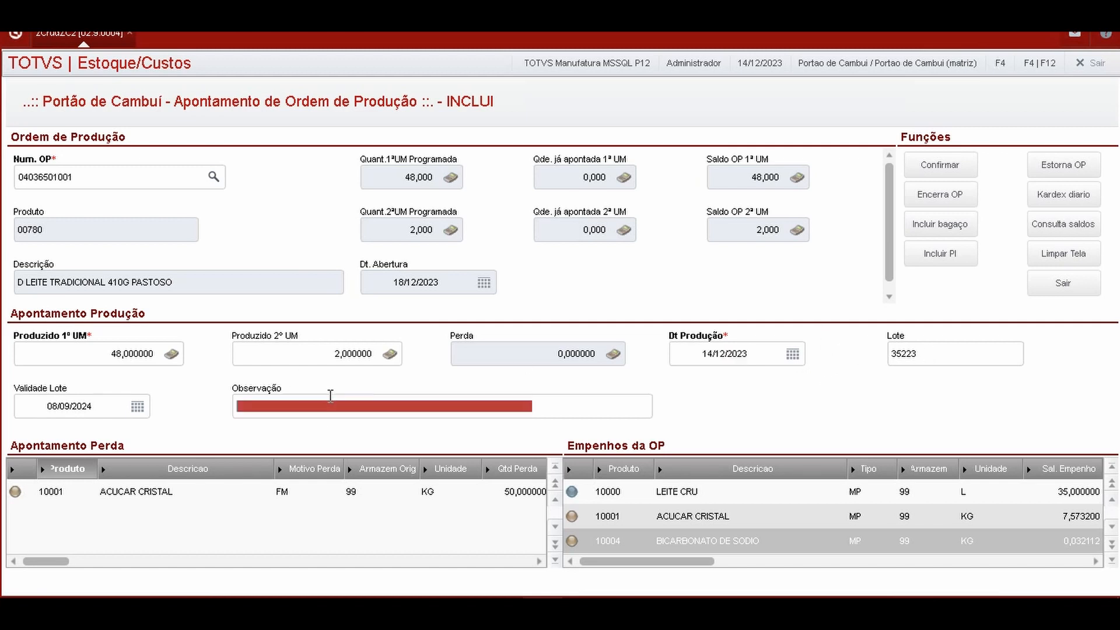
click(195, 497)
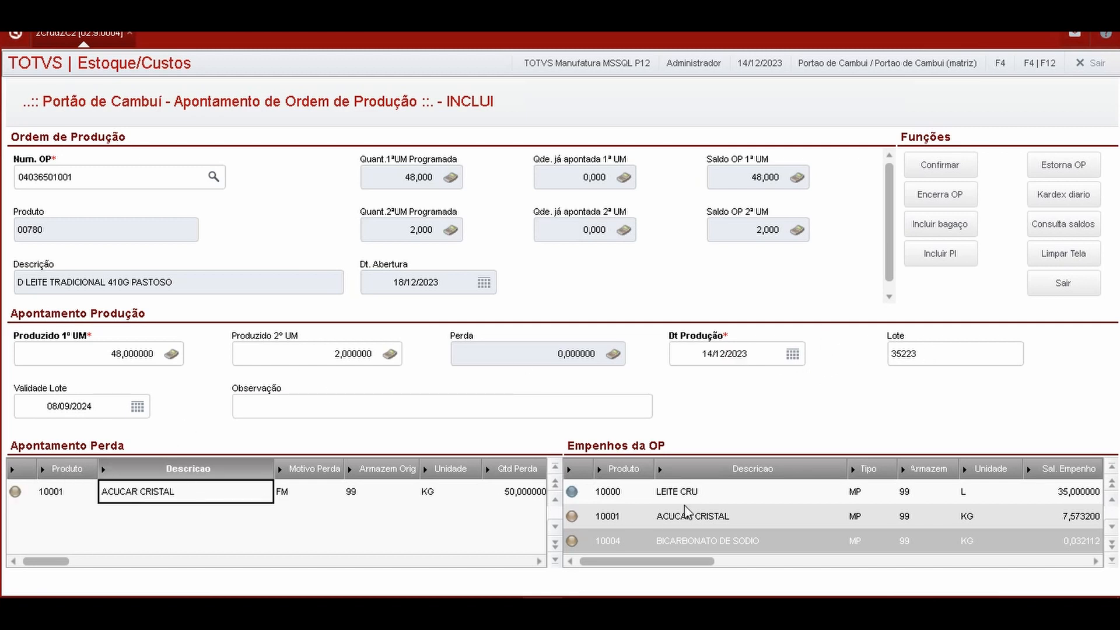
click(702, 499)
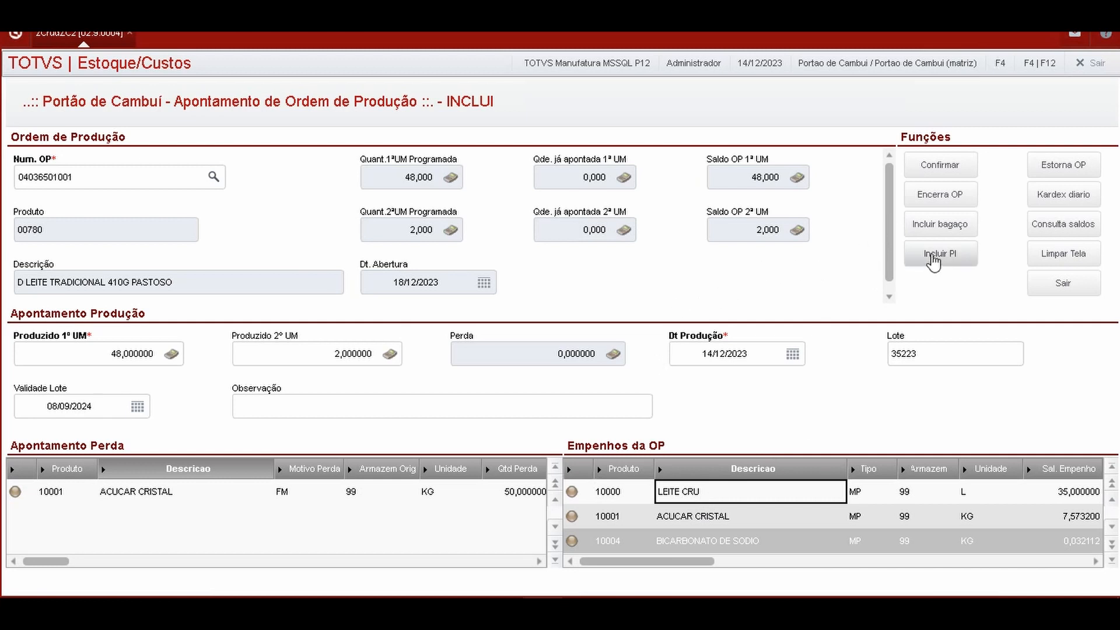
Step: Post an intermediate product (PI) entry for PI001, TABLETE DE LEITE, with quantity 50 and inclusion date 14/12/2023
click(935, 257)
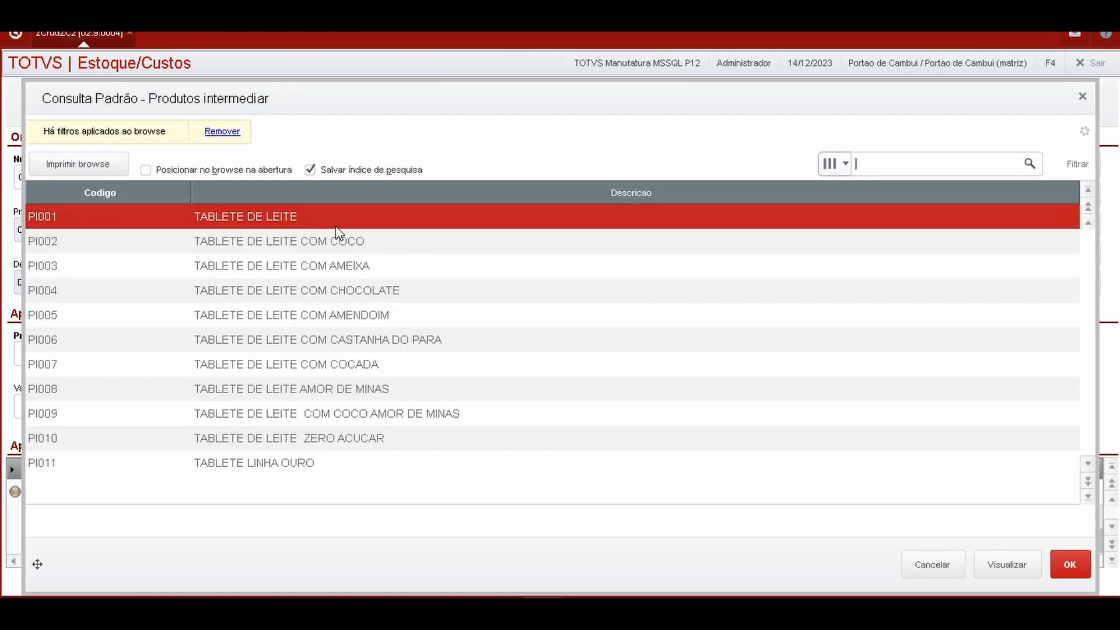
double_click(336, 226)
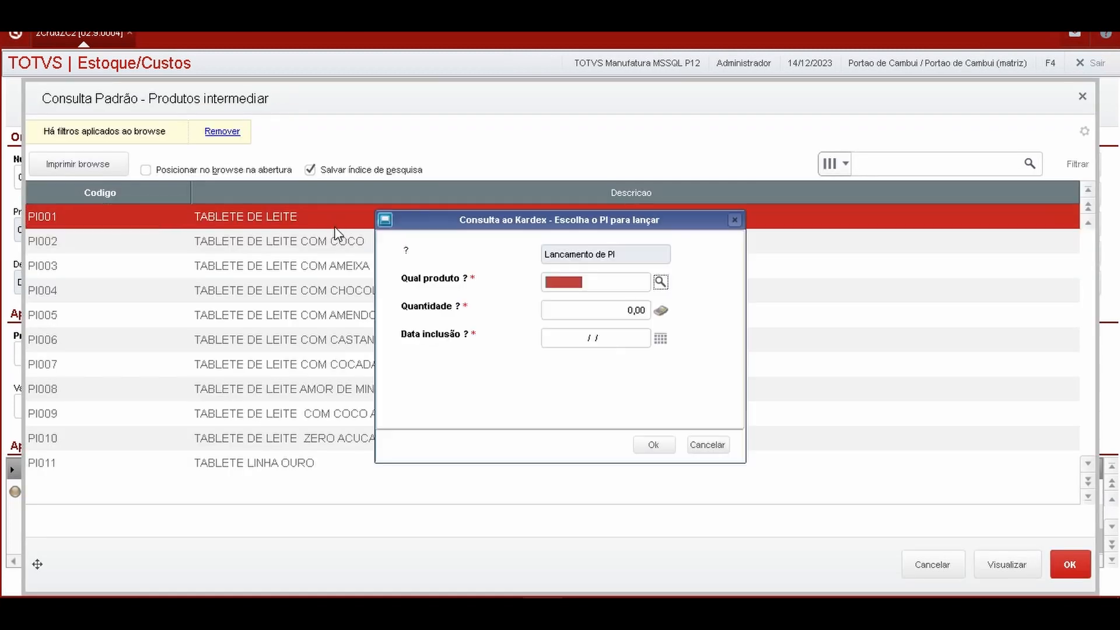
key(Tab)
text(50)
key(Tab)
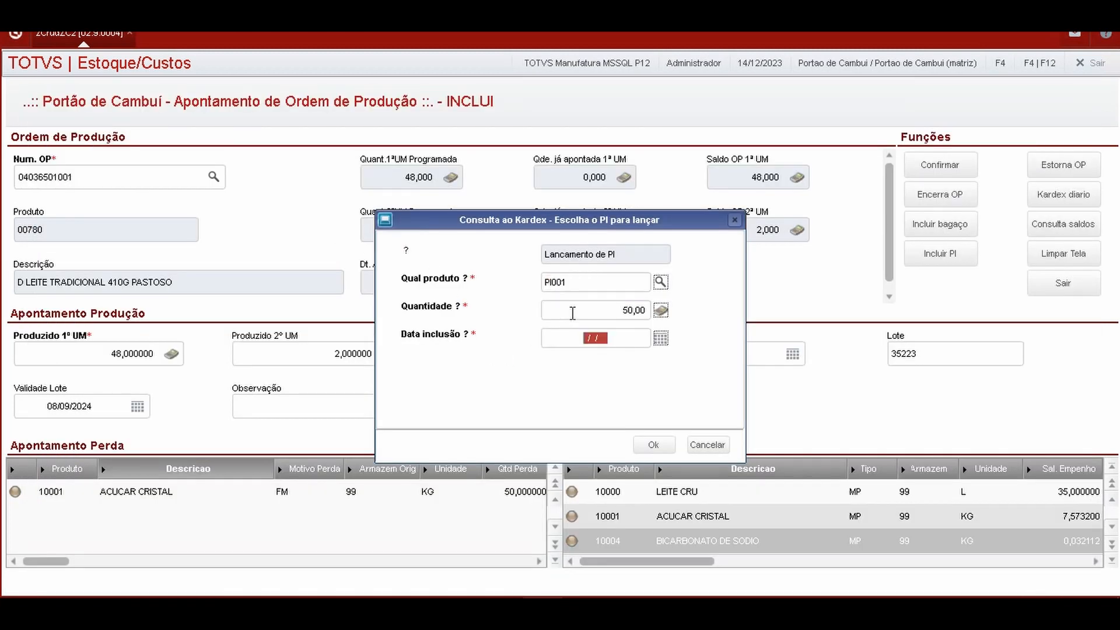
click(660, 339)
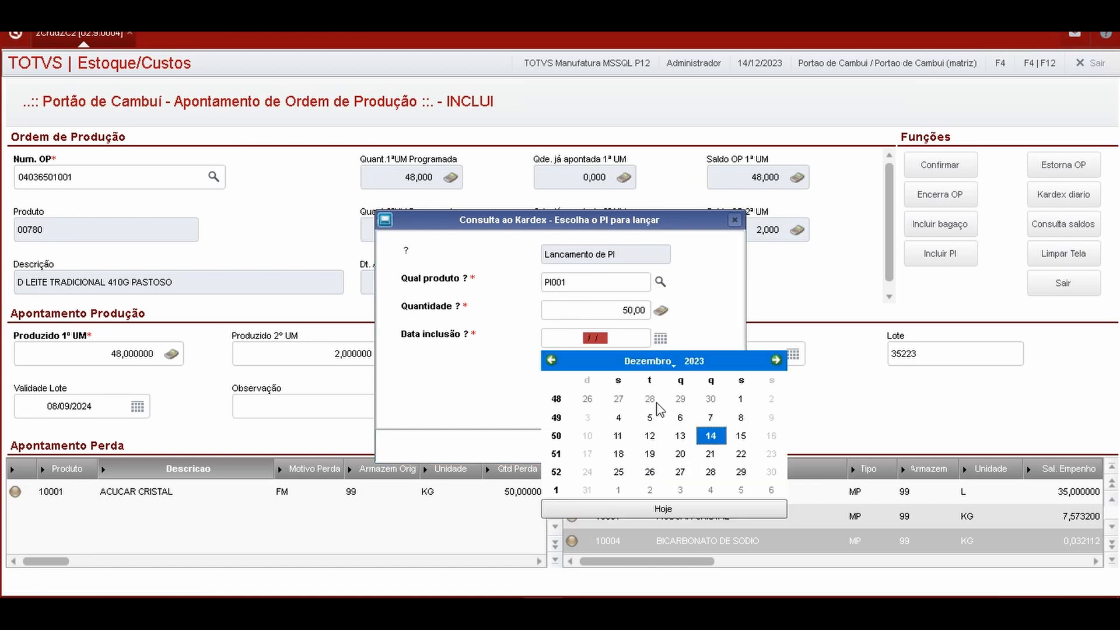
click(667, 505)
drag(623, 222, 570, 176)
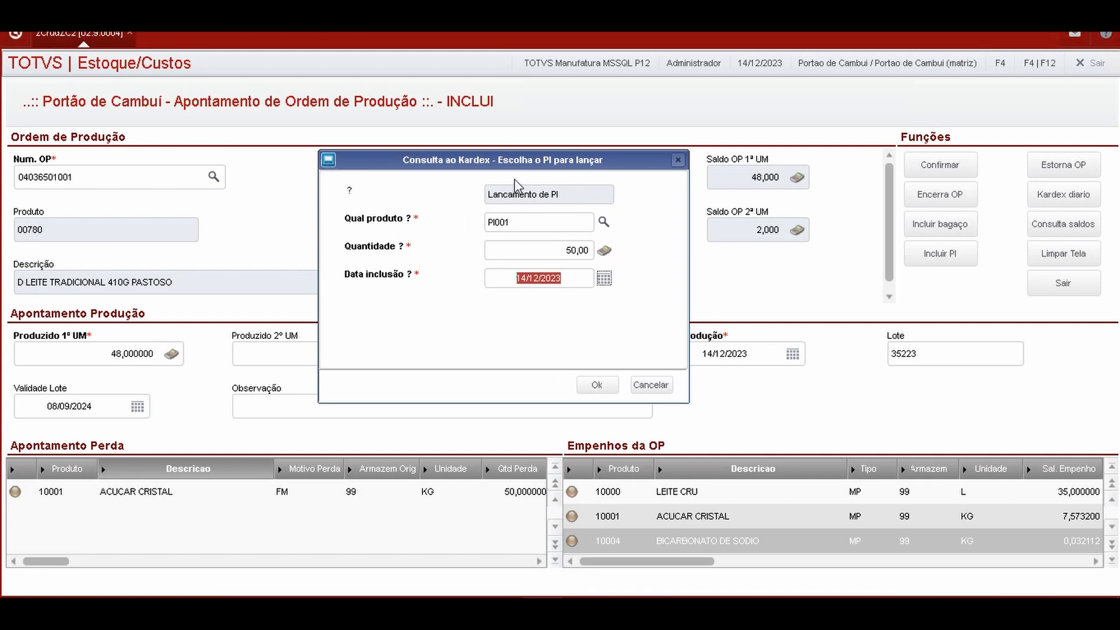
click(593, 385)
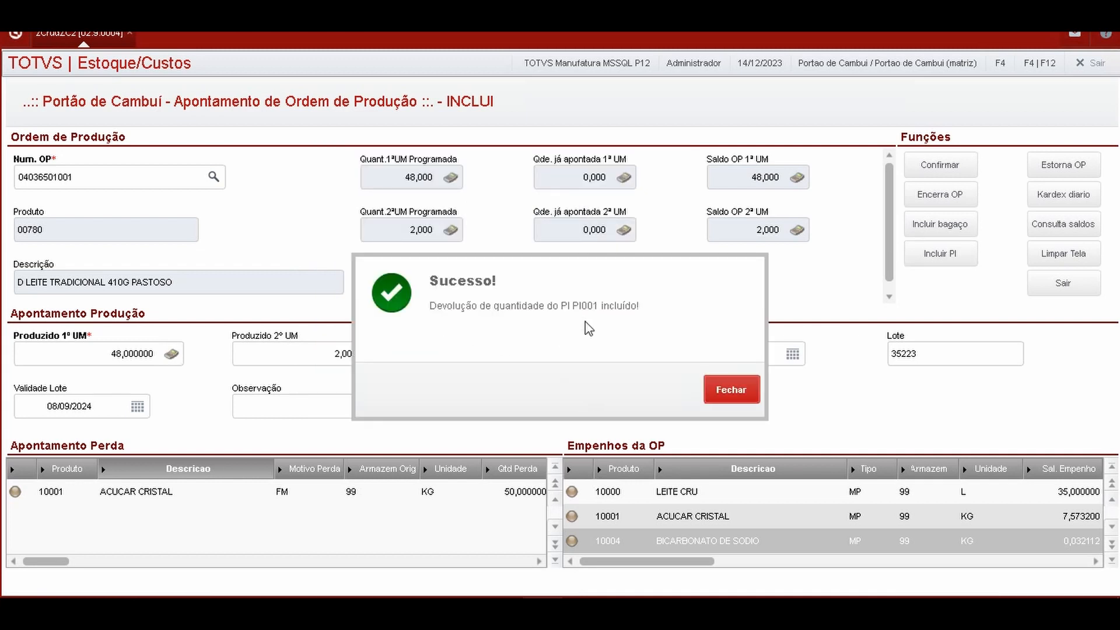
click(719, 389)
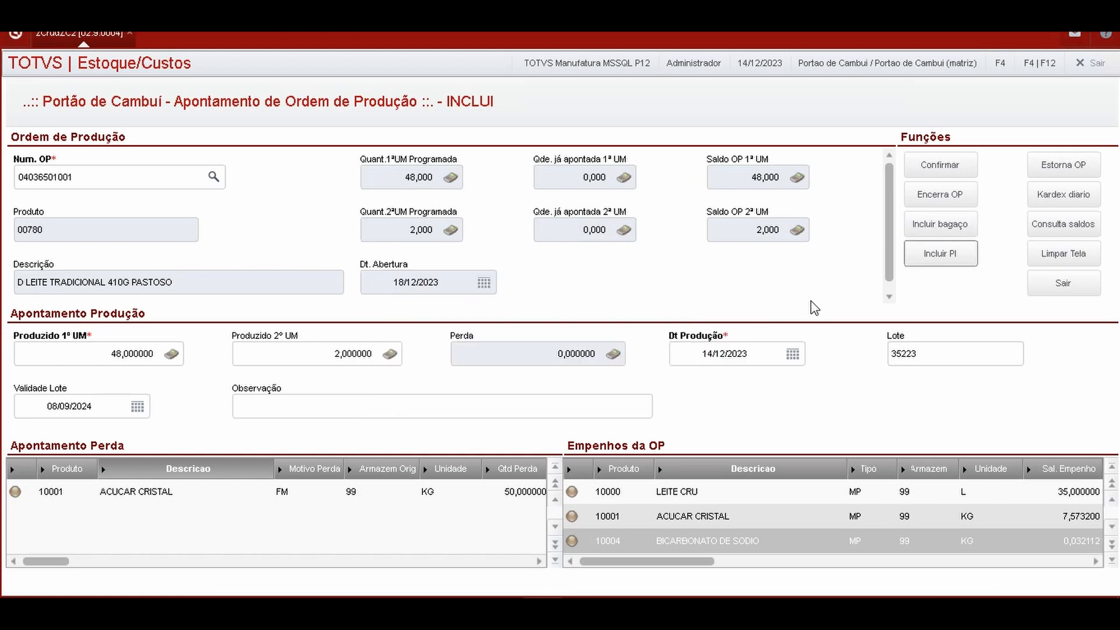
Step: Start a bagaço entry and choose product 23551, BAGACO PASTOSO ( DOCE PARA RECICLAGEM ), in the by-product lookup
click(954, 228)
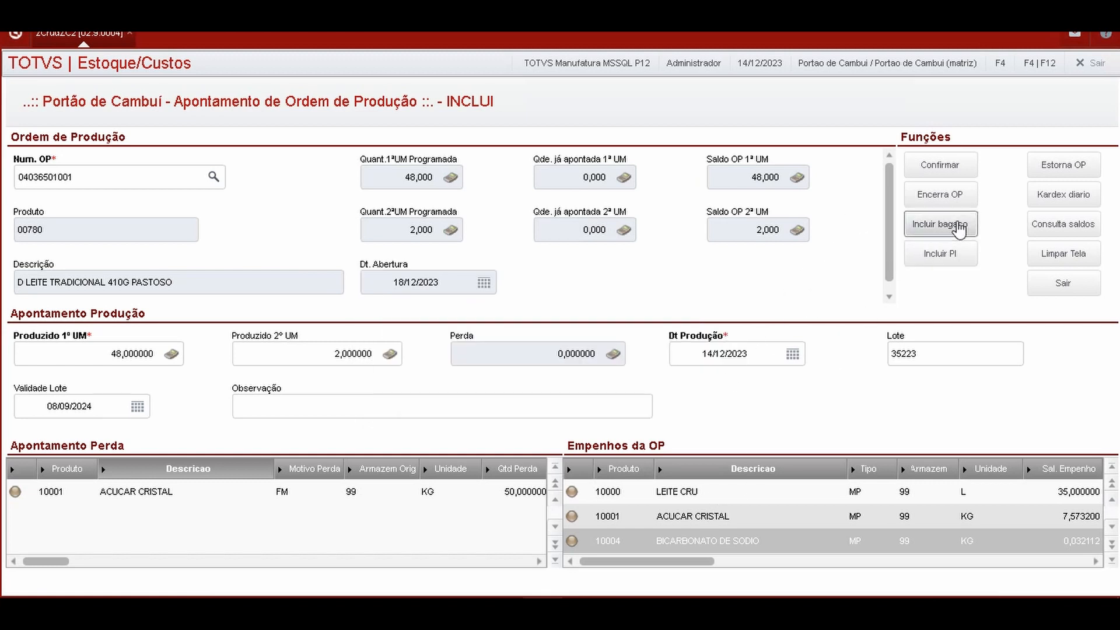
click(660, 282)
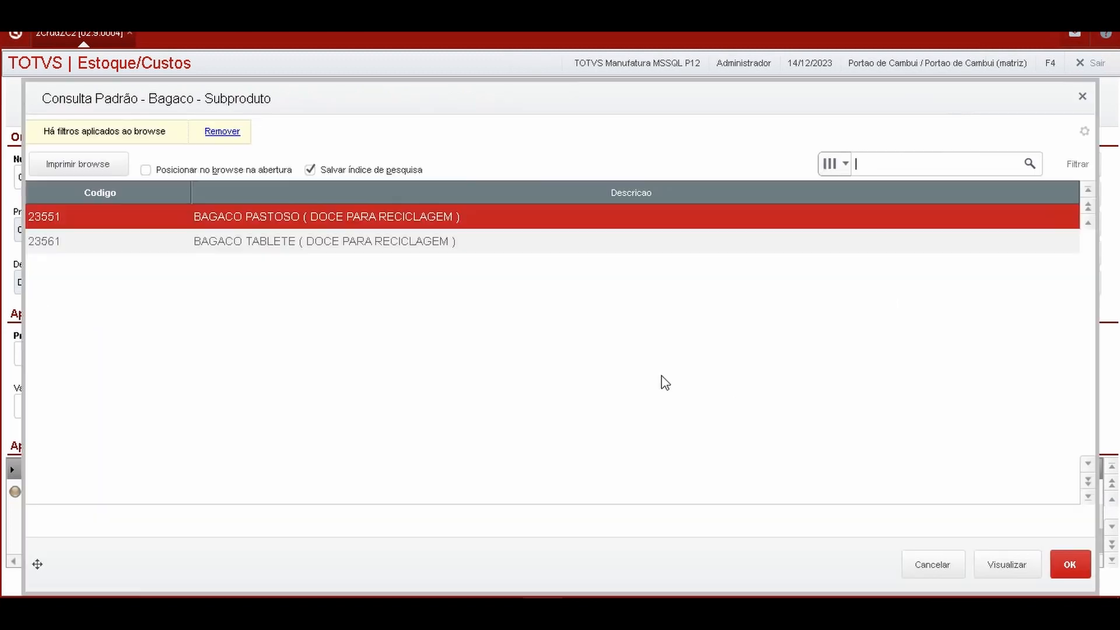
click(392, 242)
click(398, 224)
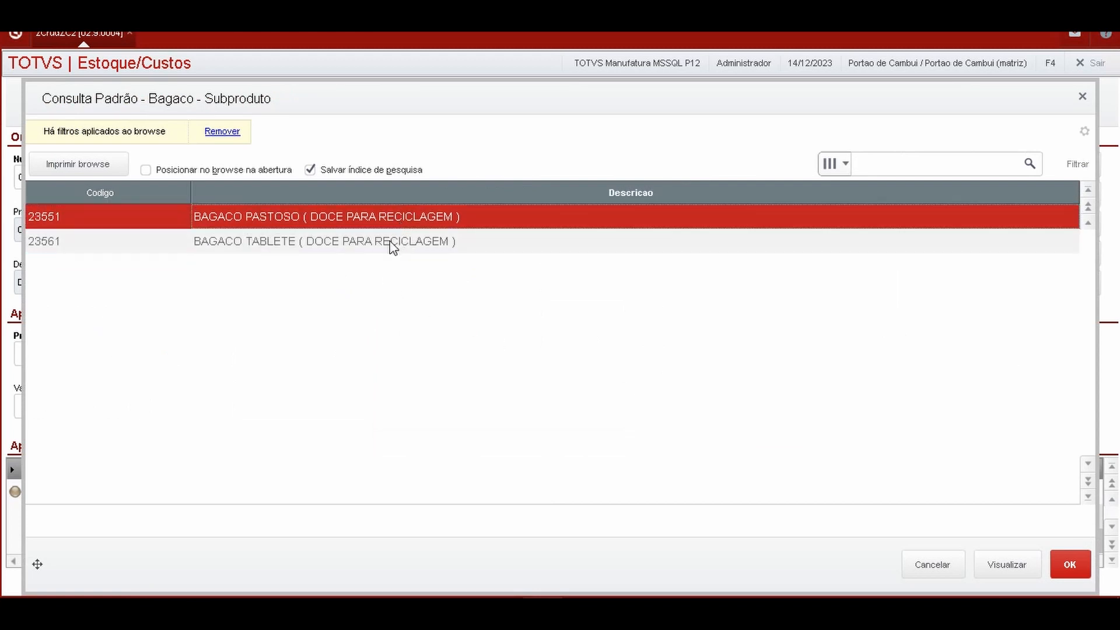
double_click(397, 225)
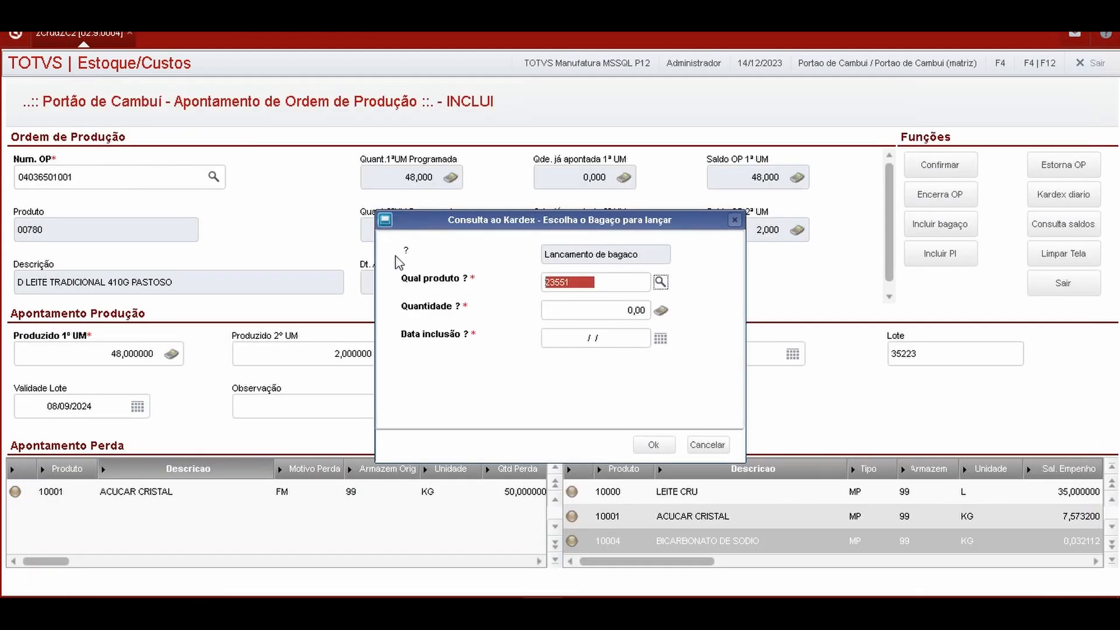
Step: Set the bagaço entry's quantity to 50 and its inclusion date to 14/12/2023, and post it
right_click(575, 283)
click(616, 339)
click(586, 309)
text(50)
key(Tab)
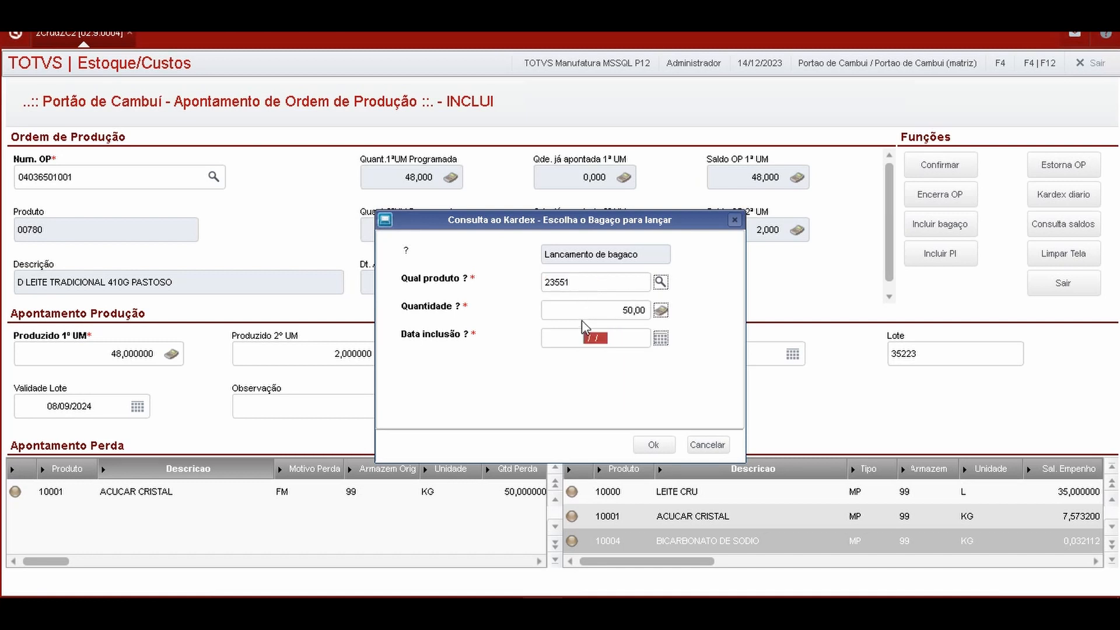
click(660, 338)
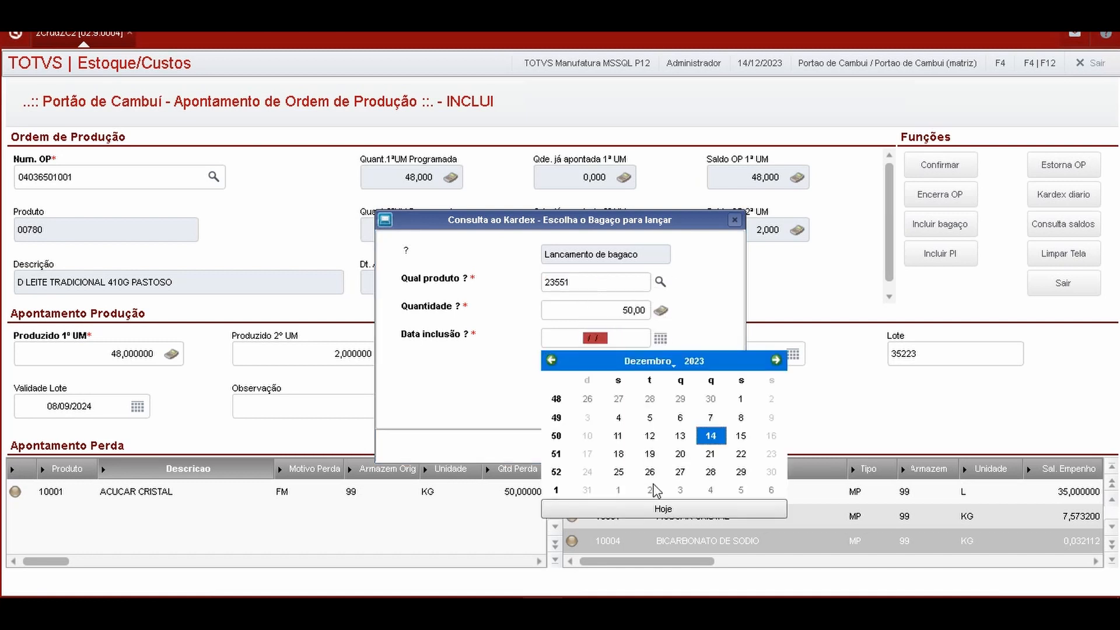
click(677, 514)
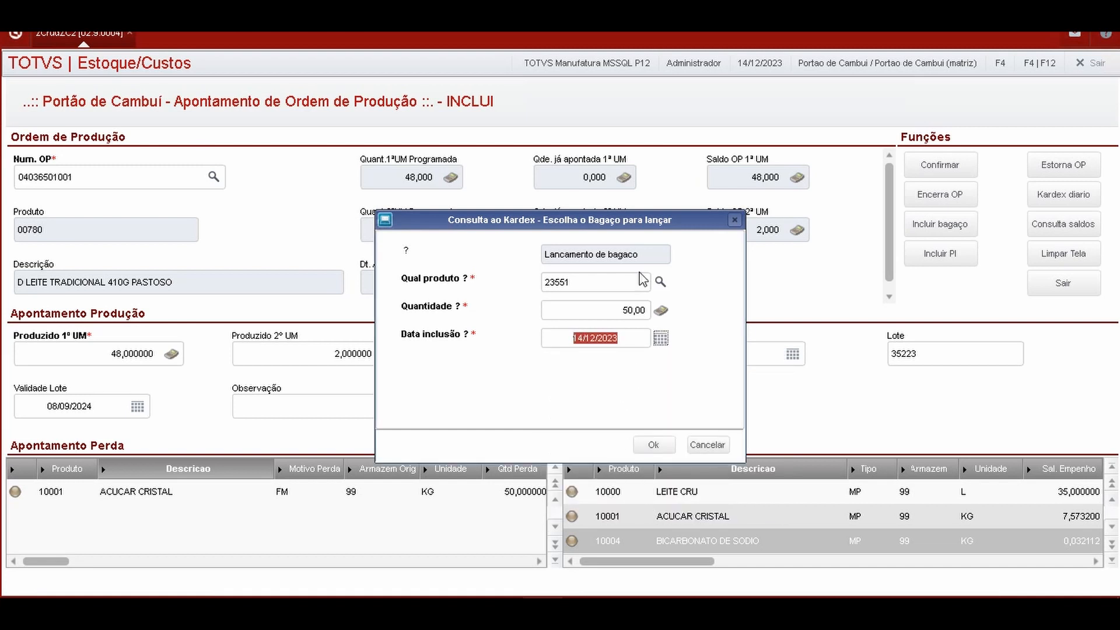
click(651, 444)
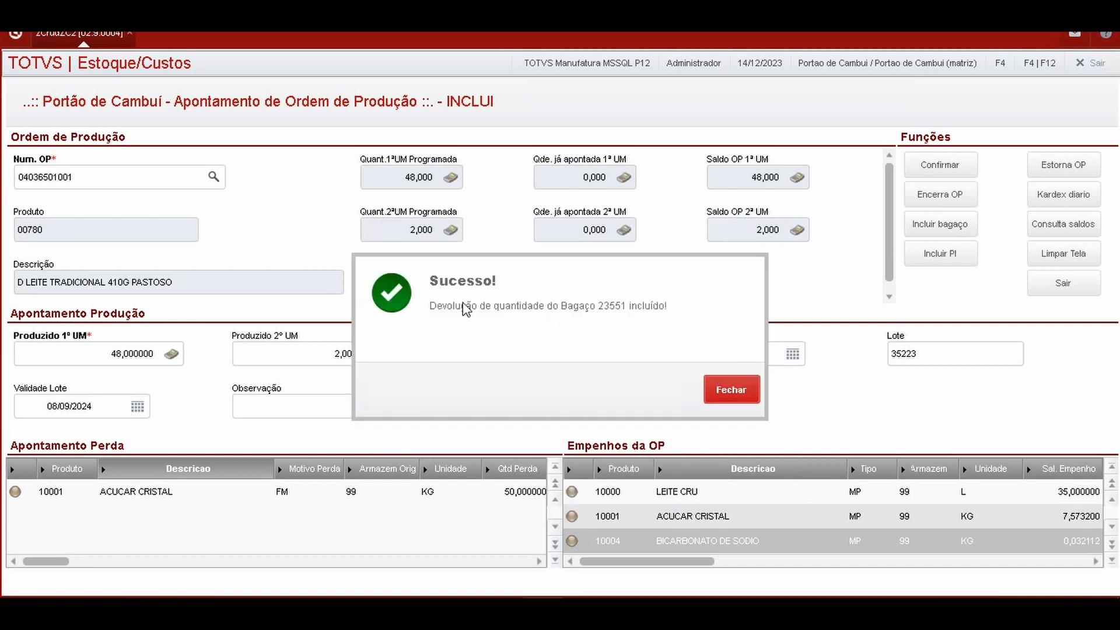
click(720, 382)
Step: Replace product 00200 in the last row of the Empenhos da OP grid with 23551, BAGACO PASTOSO
click(719, 499)
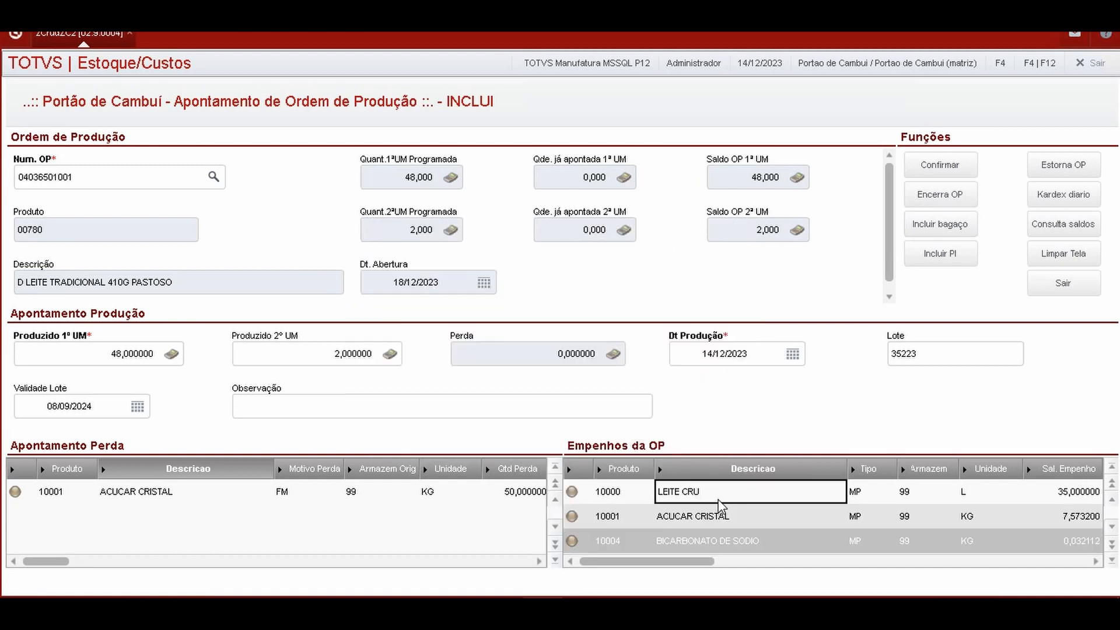
key(Down)
key(Down)
key(Down)
key(Down)
key(Down)
key(Down)
key(Left)
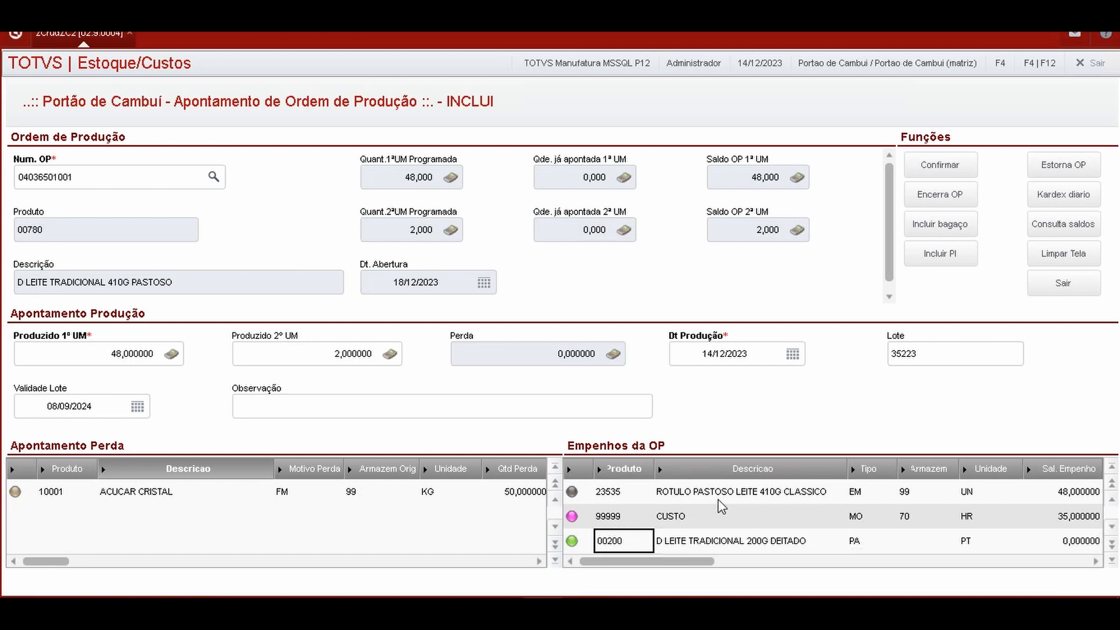
text(23551)
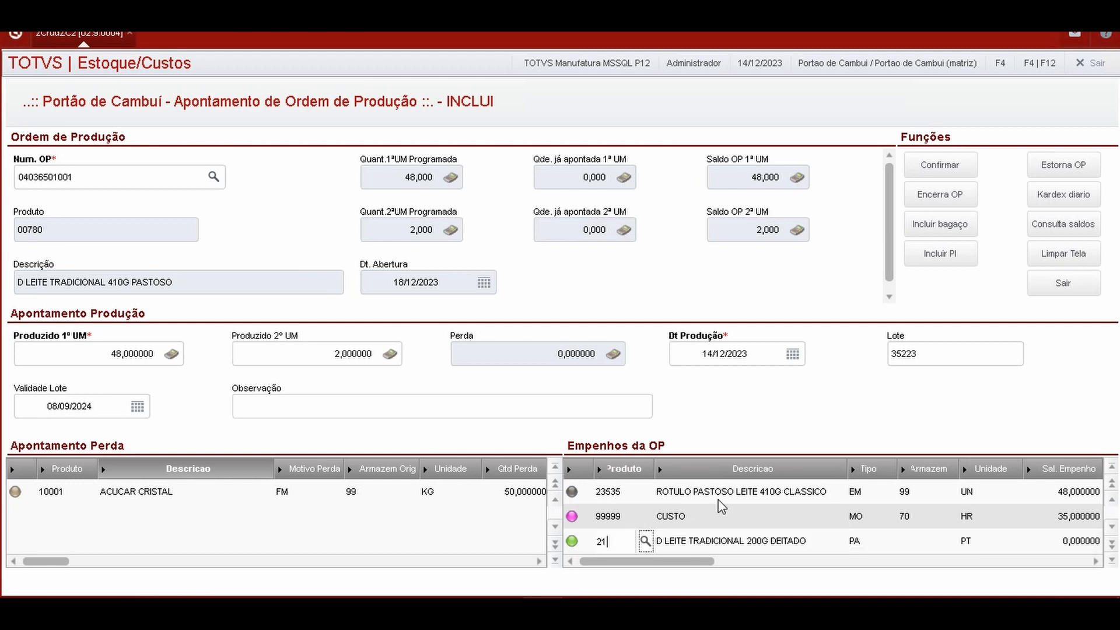
key(Return)
key(Left)
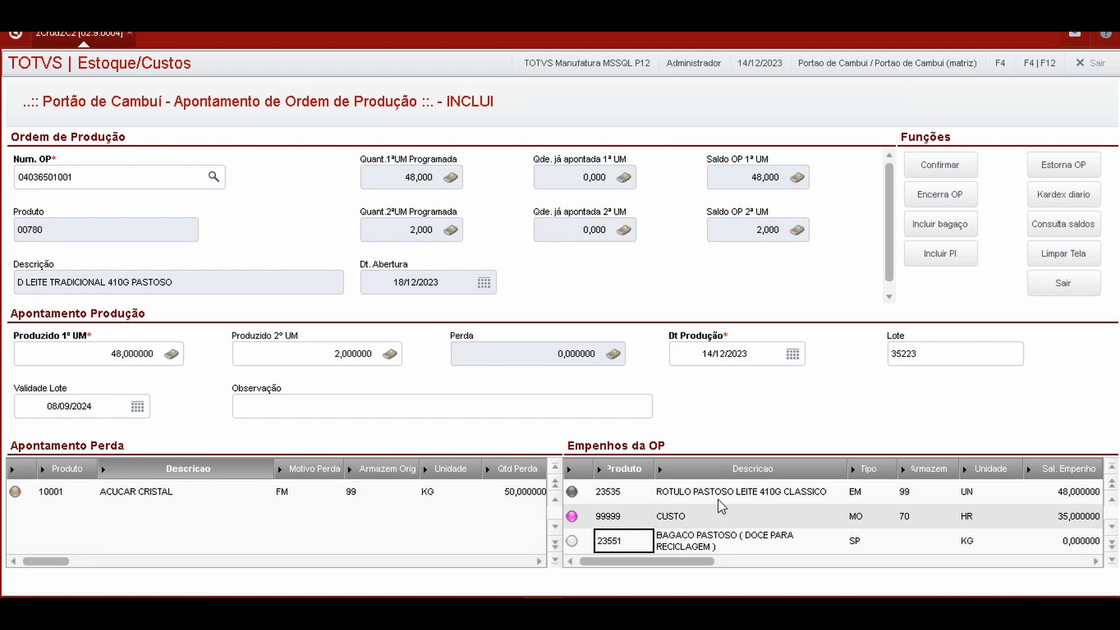
Step: Set the warehouse of the 23551 commitment row to 99 and its commitment balance to 1
key(Right)
key(Right)
key(Right)
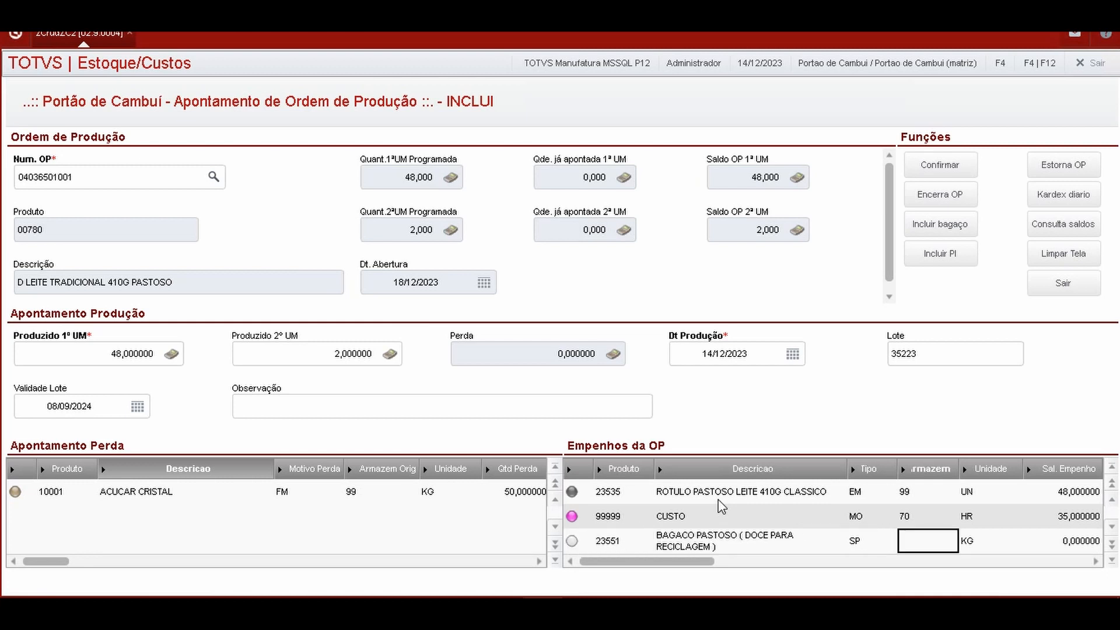
text(99)
key(Return)
key(Right)
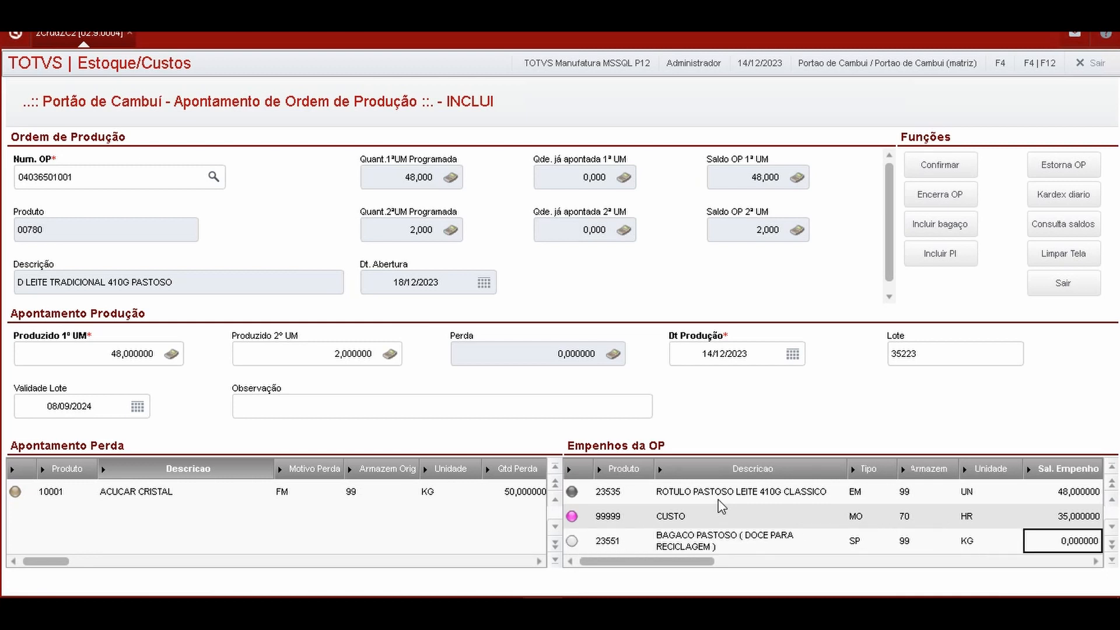
text(2)
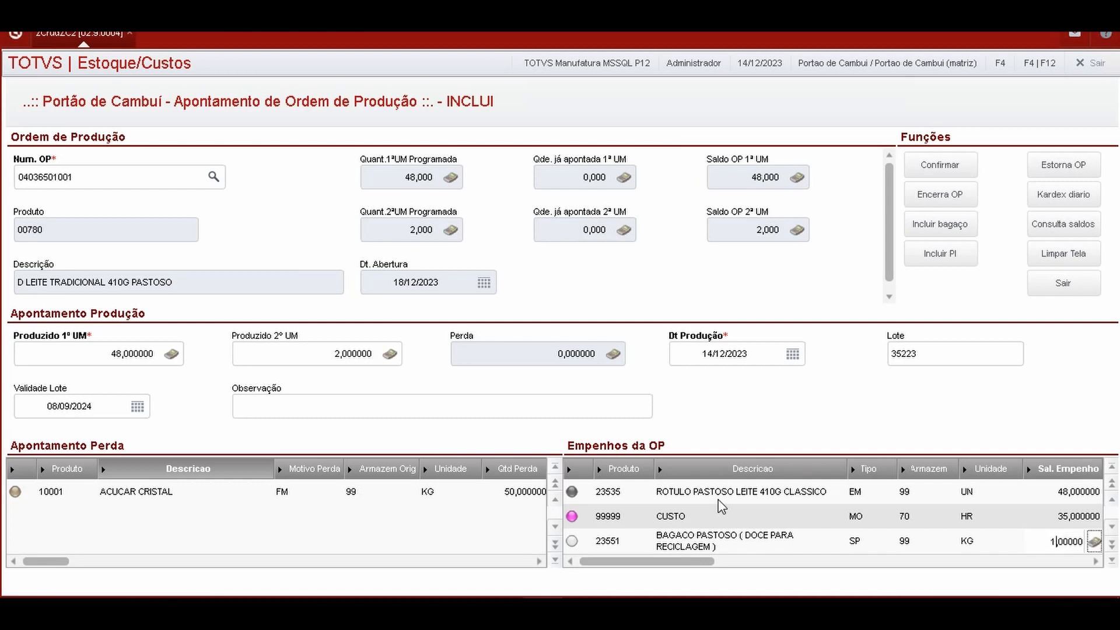
key(Return)
key(Down)
key(Up)
key(Up)
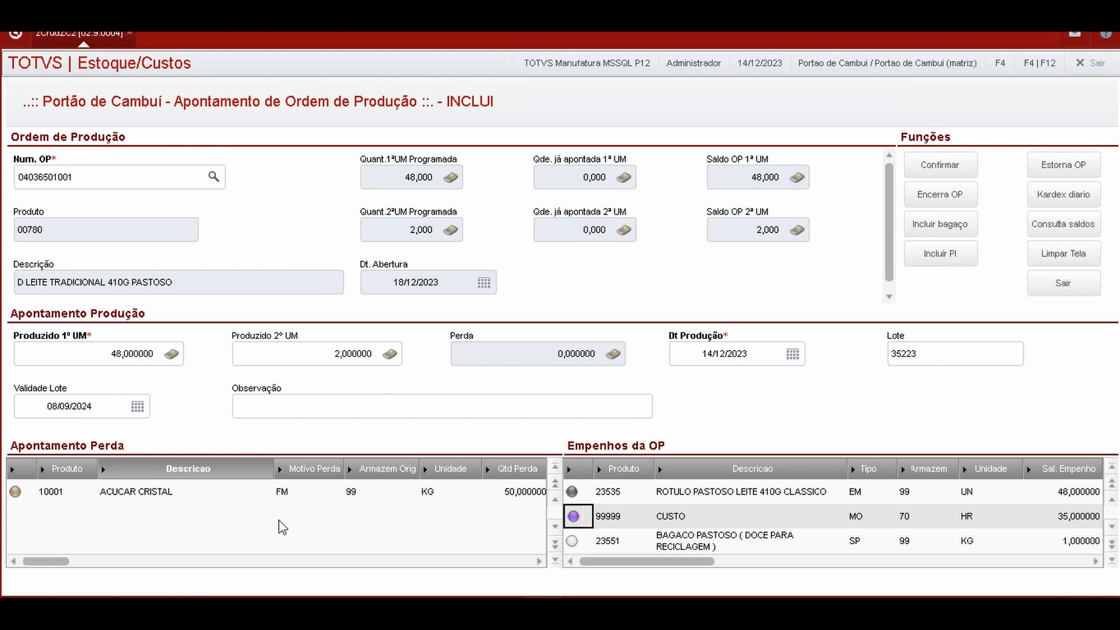
Step: Check the loss and commitment grids and confirm the order's production reporting
click(59, 500)
click(681, 491)
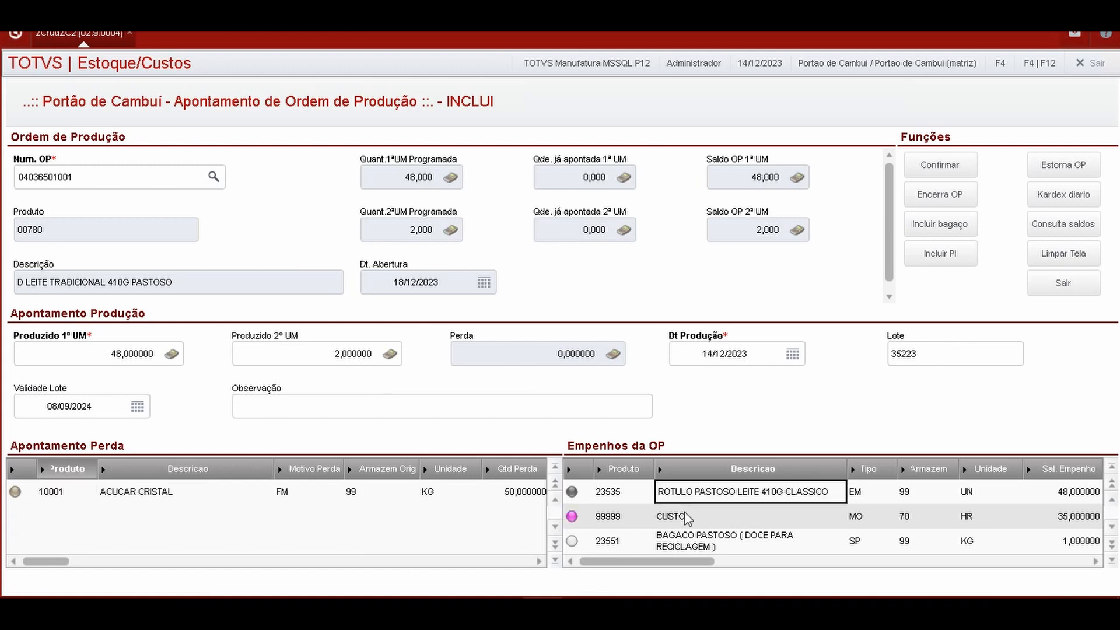
scroll(684, 513, down, 2)
scroll(660, 534, up, 5)
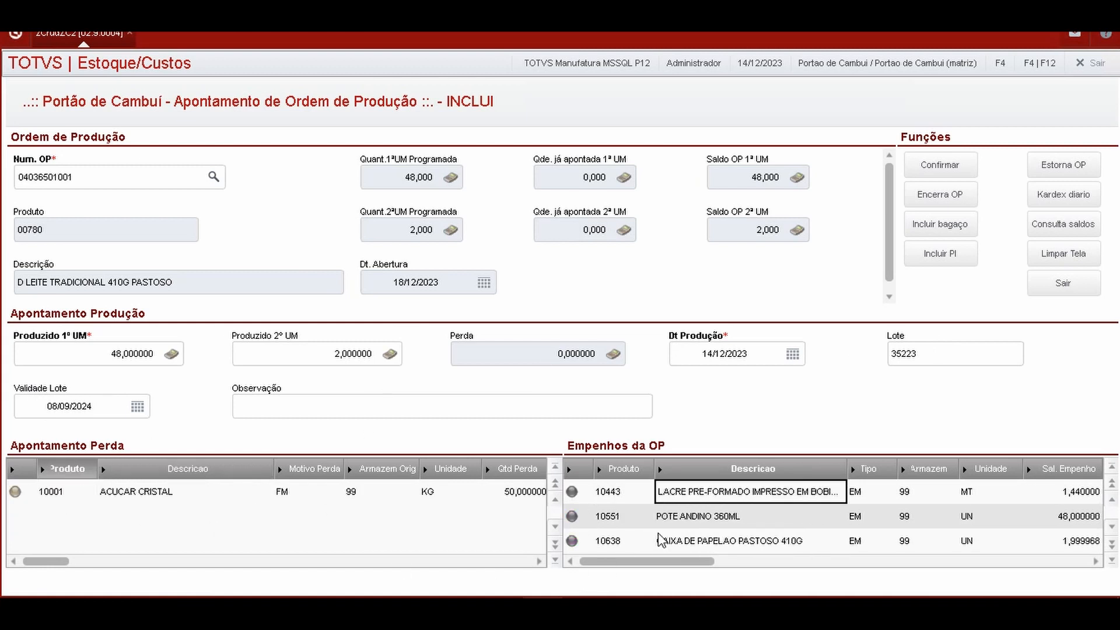
scroll(659, 537, up, 3)
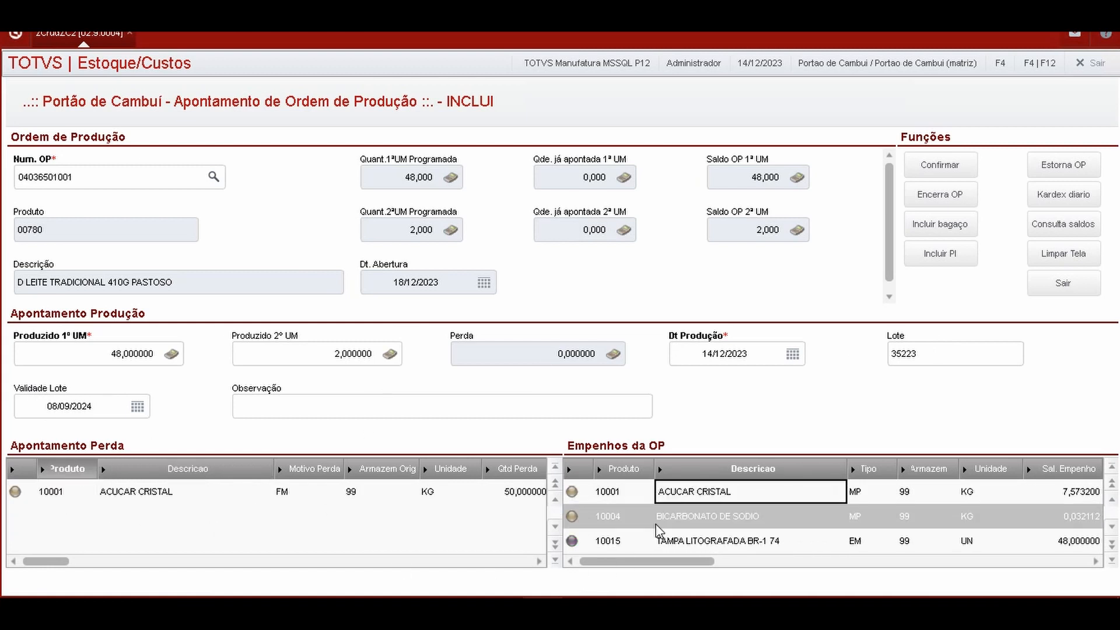
click(935, 171)
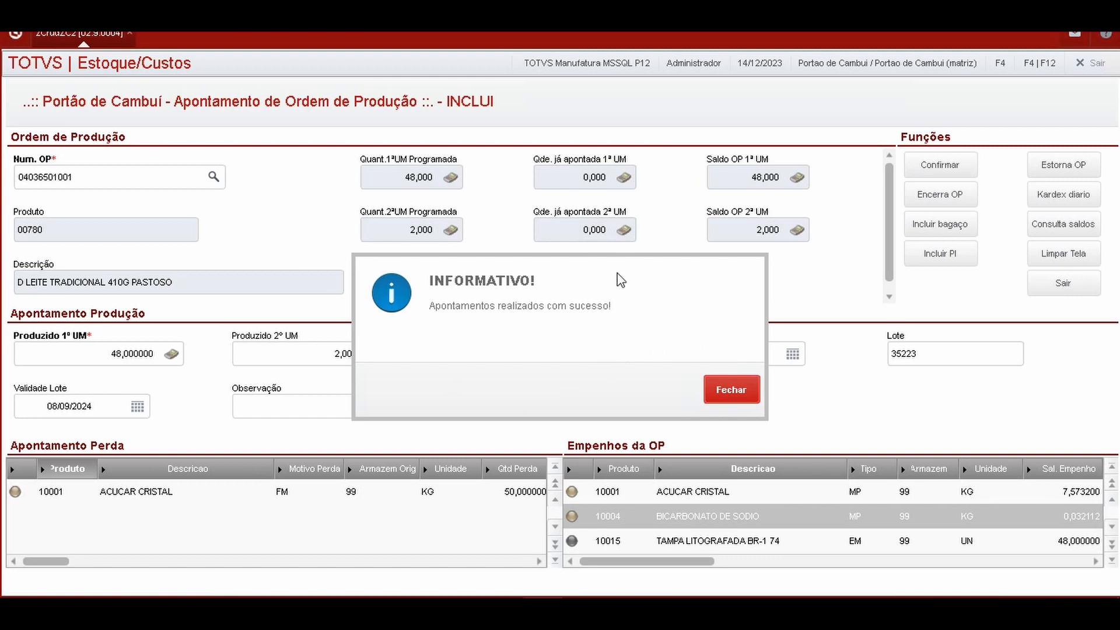
click(743, 402)
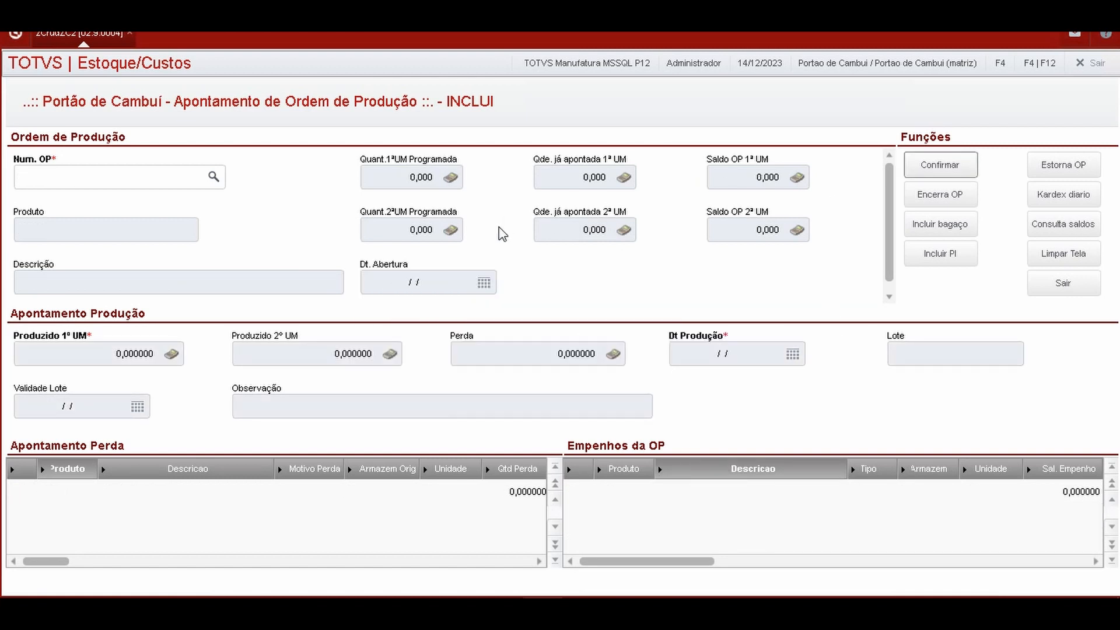
Step: Load production order 040365 into the production reporting form and try to confirm a reporting for it
click(213, 177)
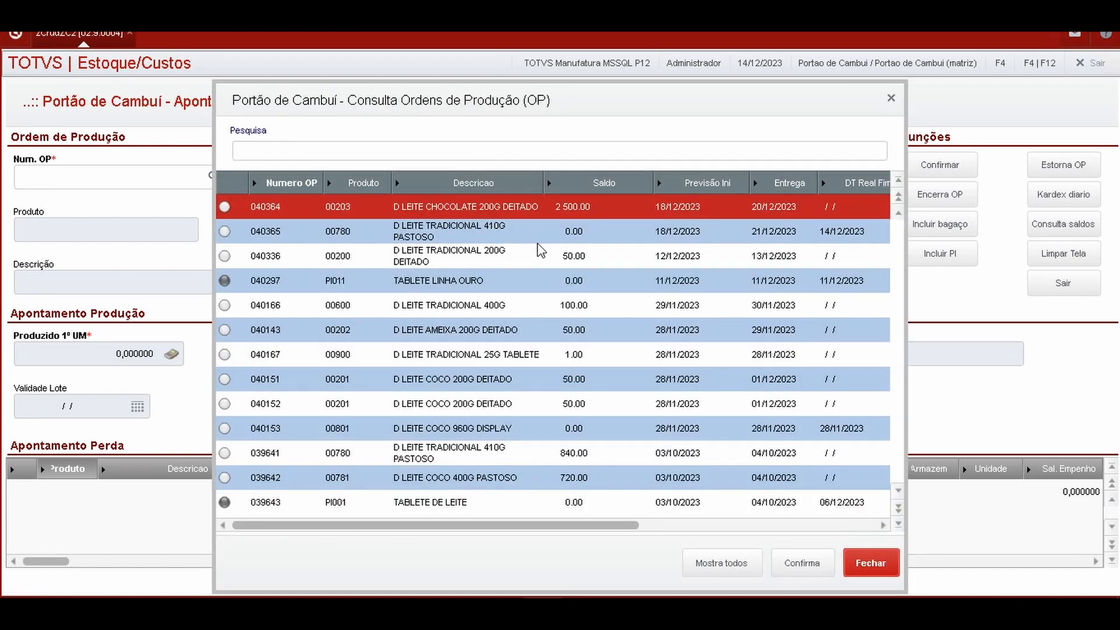
click(513, 234)
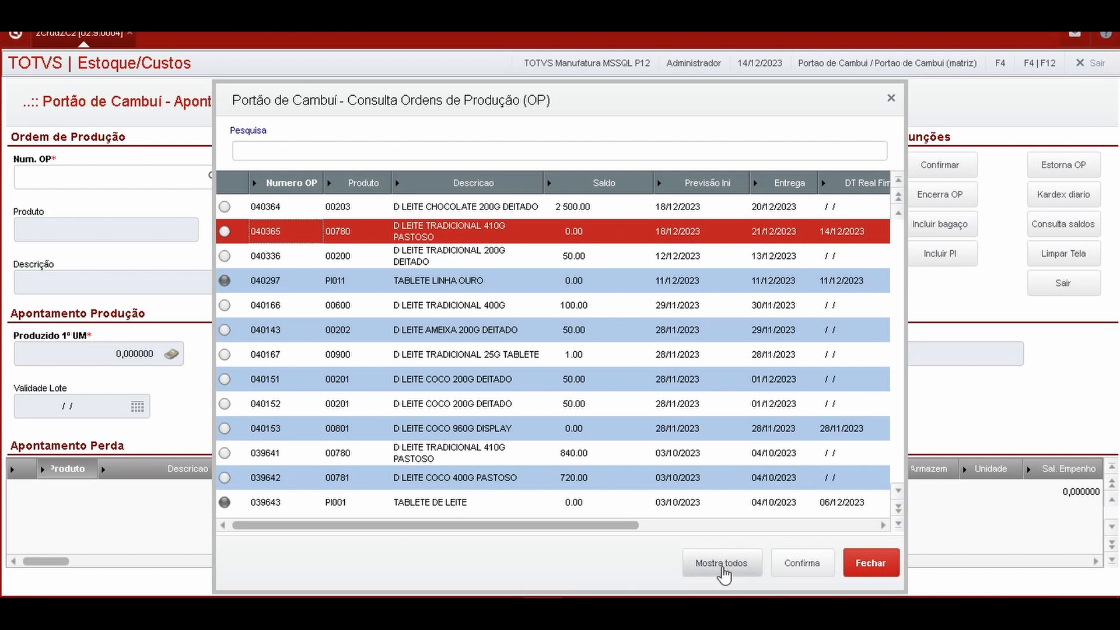
click(795, 563)
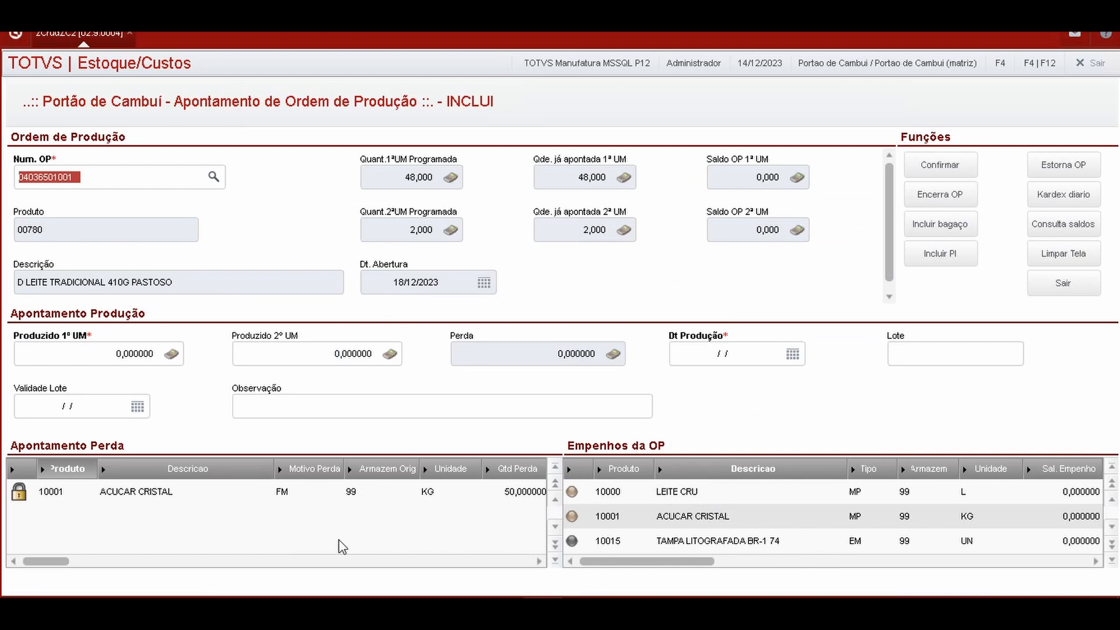
click(270, 497)
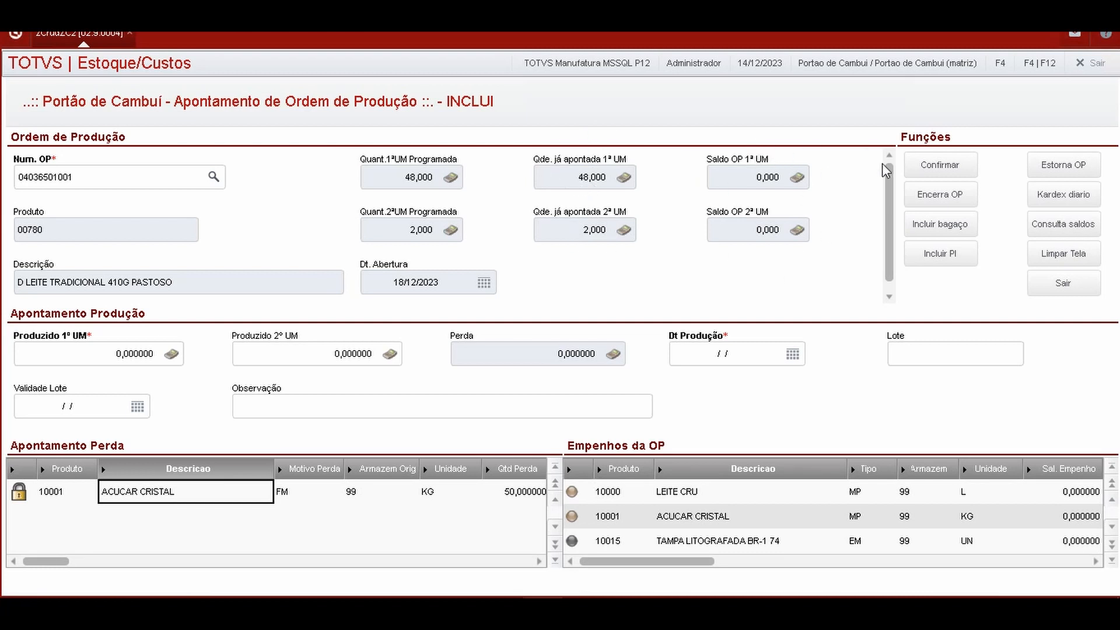
click(948, 165)
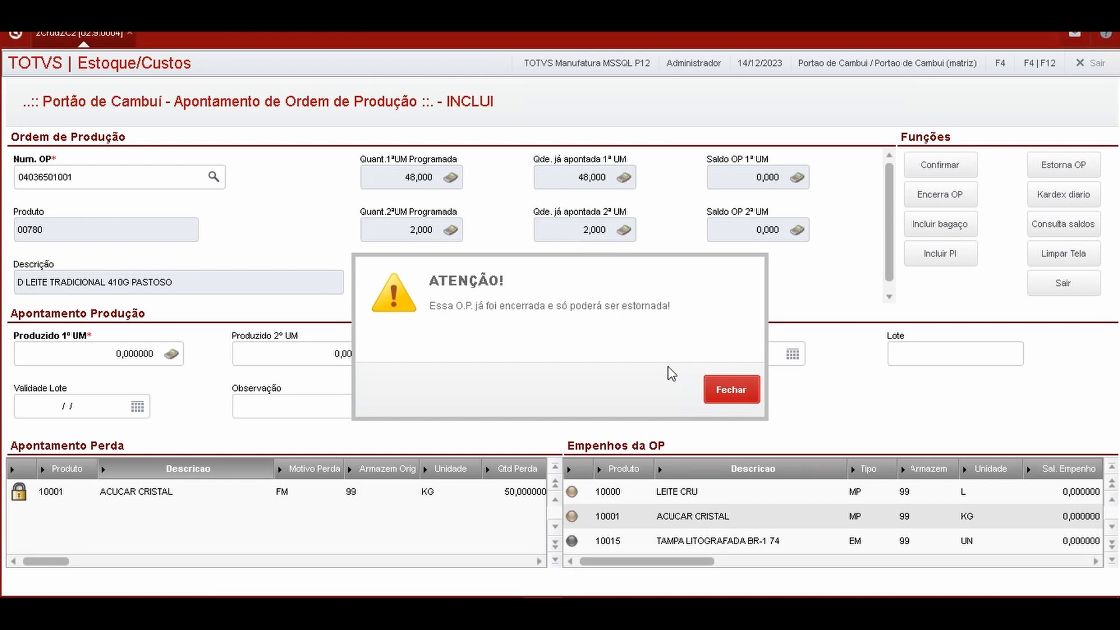
click(727, 396)
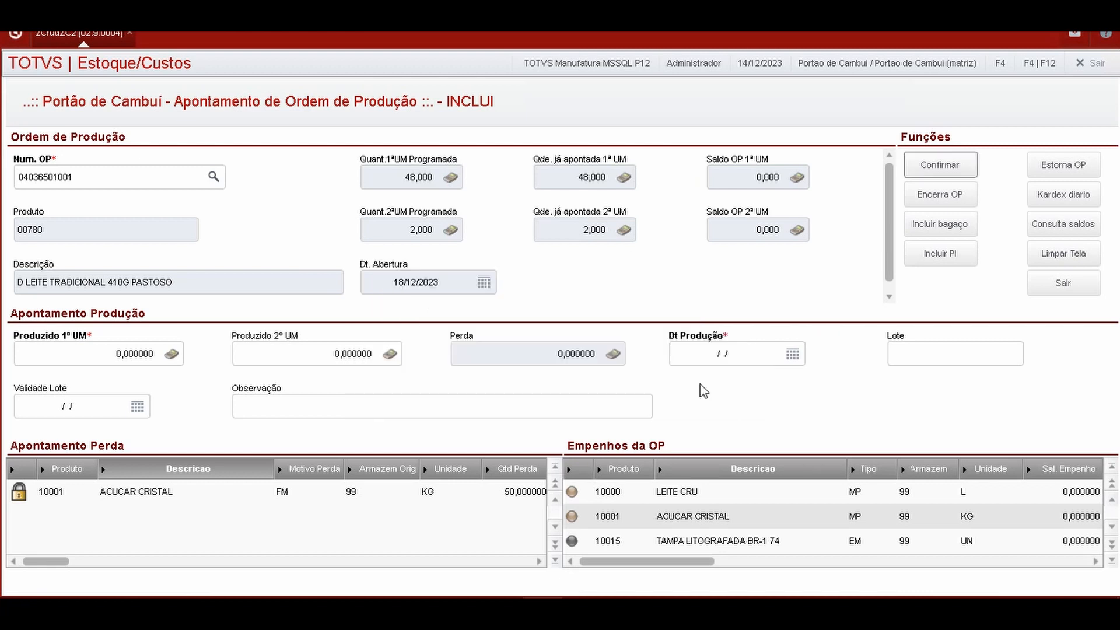
Step: Check the product type legend for the lock symbol on the ACUCAR CRISTAL loss row
click(81, 496)
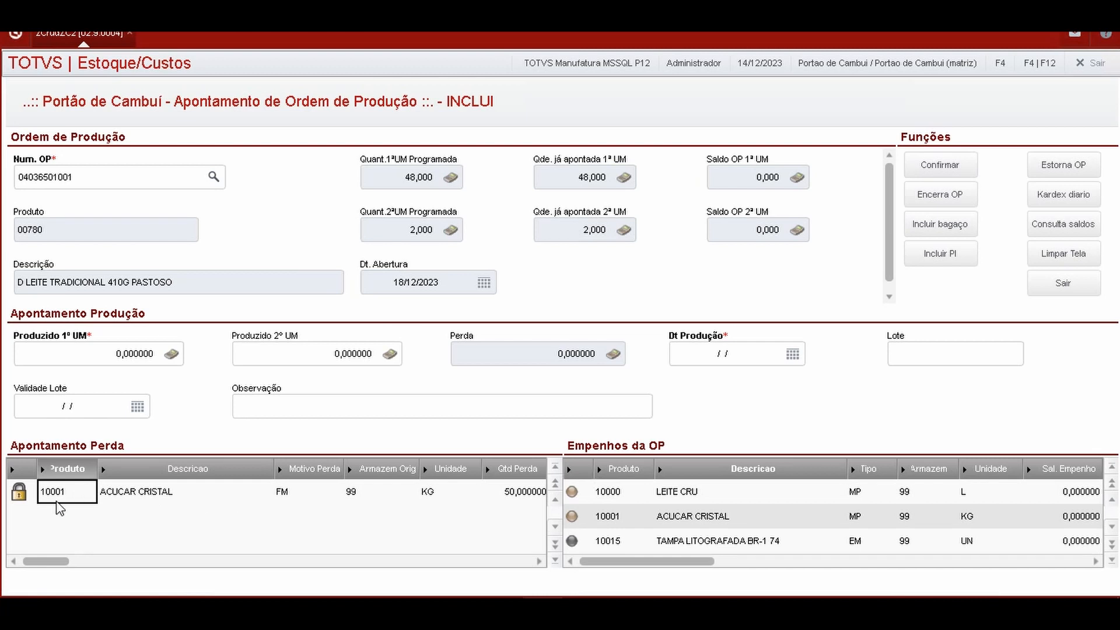
click(19, 496)
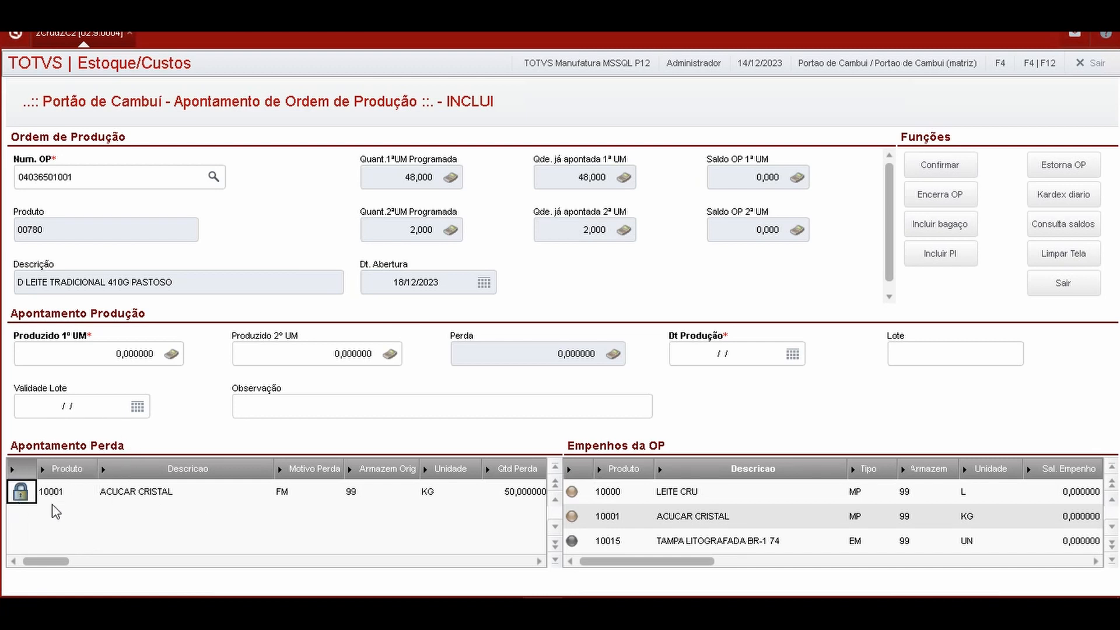
double_click(21, 500)
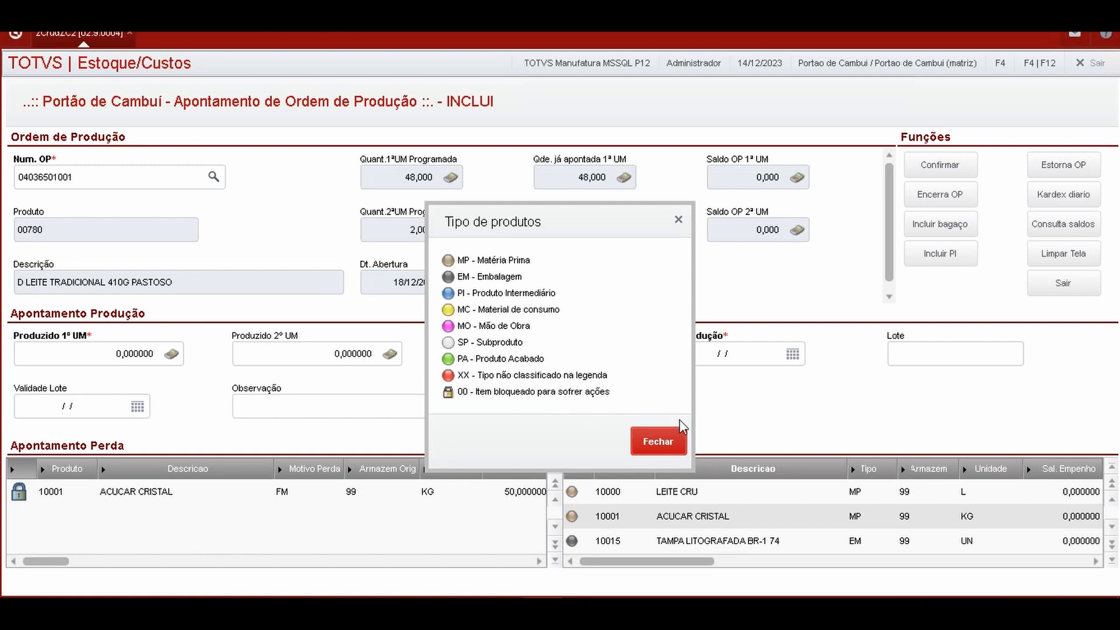
click(667, 442)
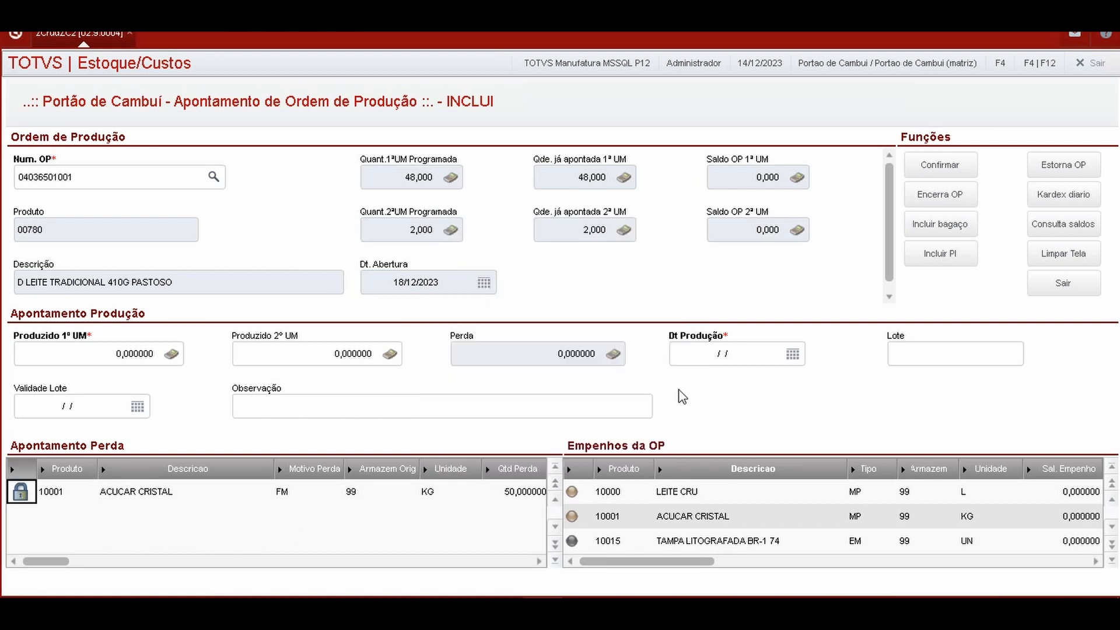
Step: Mark the ACUCAR CRISTAL loss row as deleted and restore it
click(287, 496)
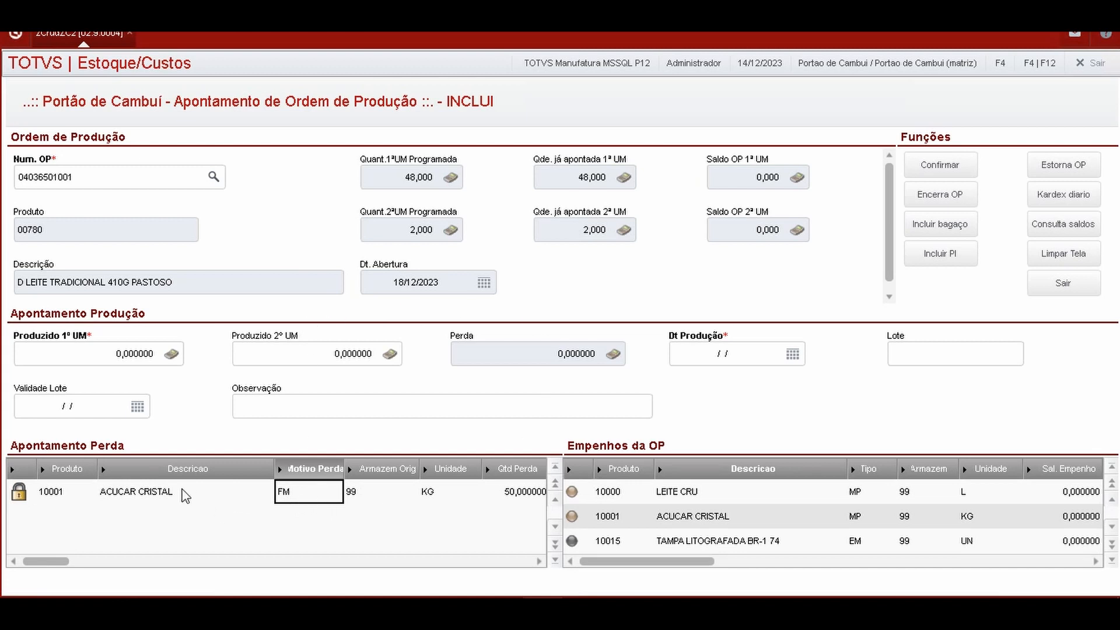
key(Delete)
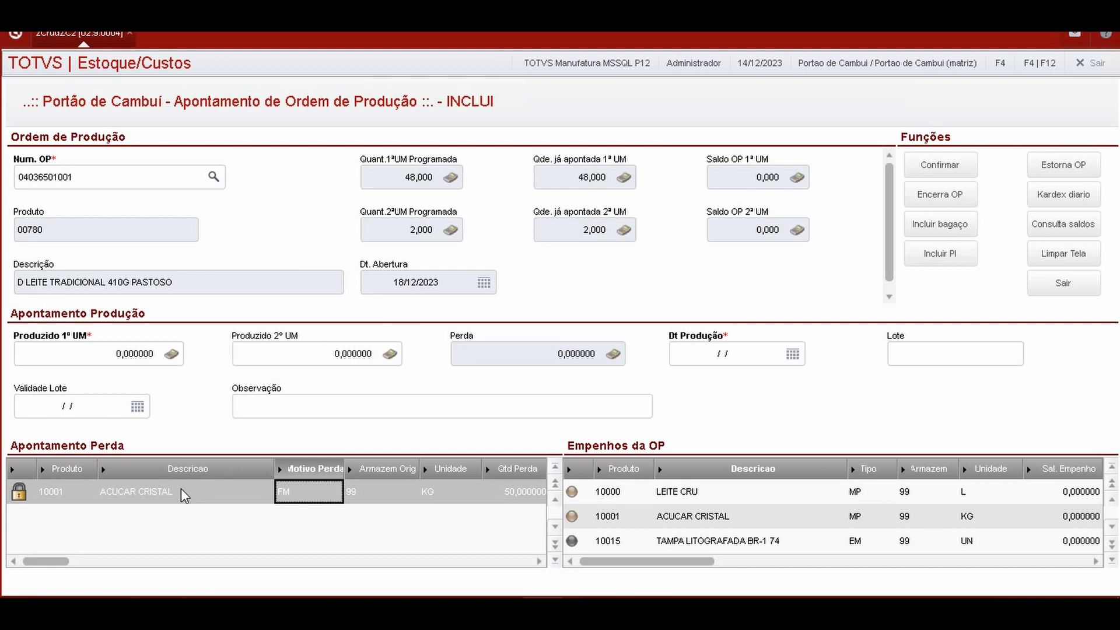
key(Delete)
Step: Try to change the loss quantity of the locked ACUCAR CRISTAL row to 12
key(Right)
key(Right)
key(Right)
key(Return)
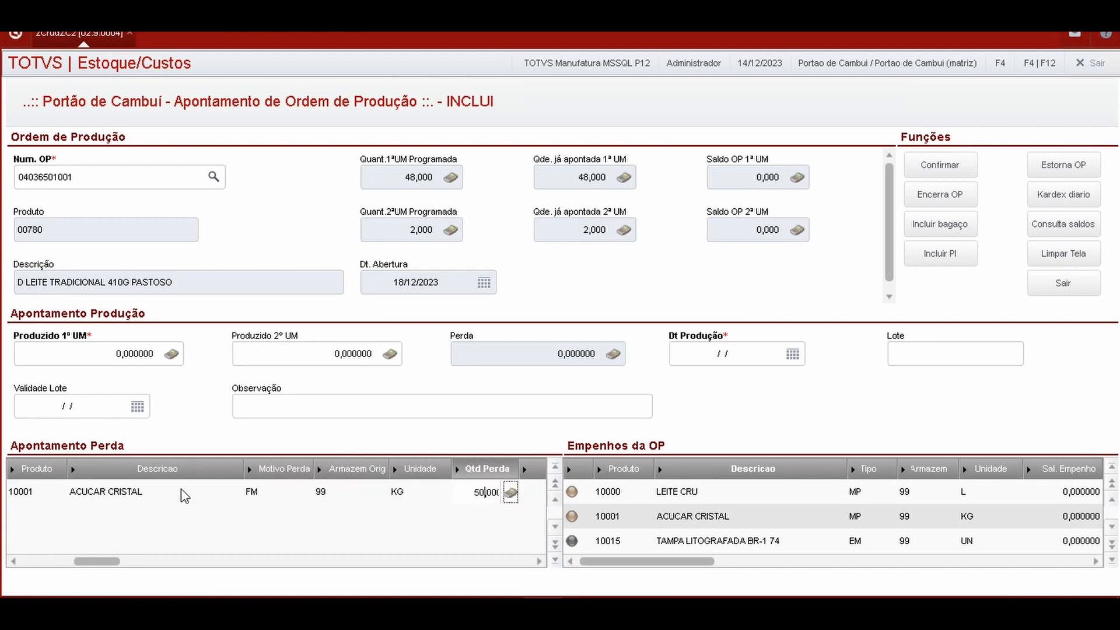
text(50)
key(Return)
key(Left)
text(12)
key(Return)
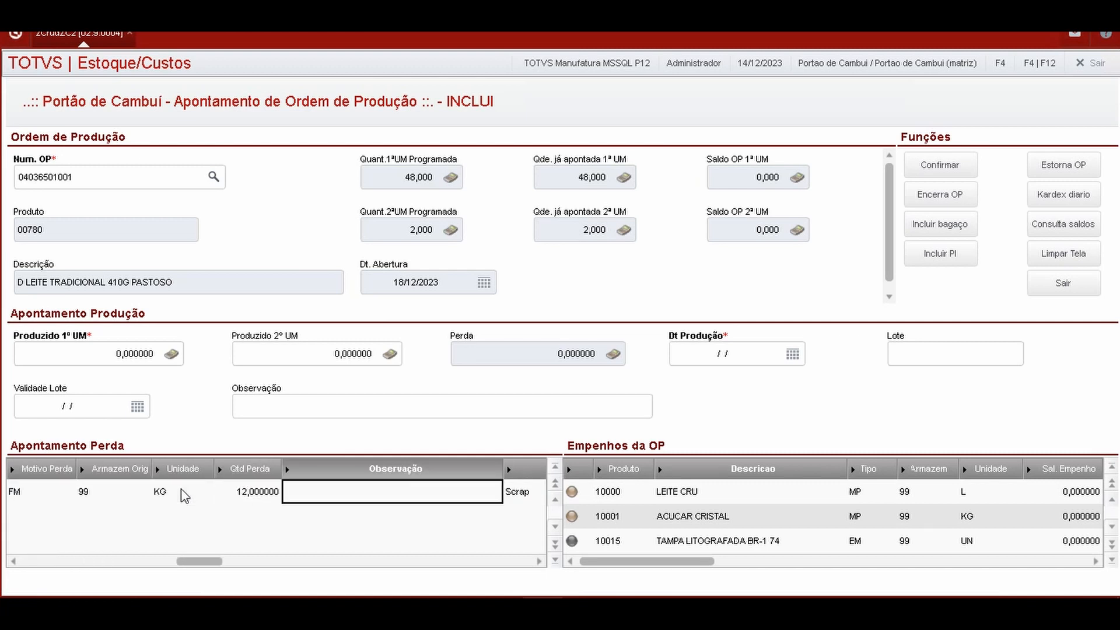
key(Left)
key(Home)
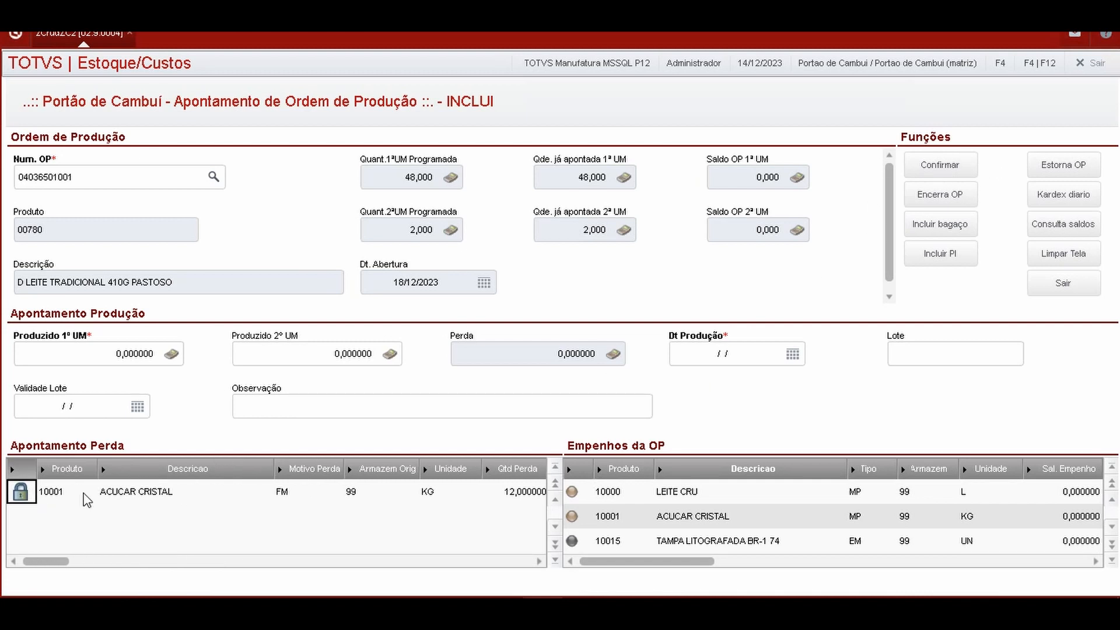
click(122, 493)
click(63, 495)
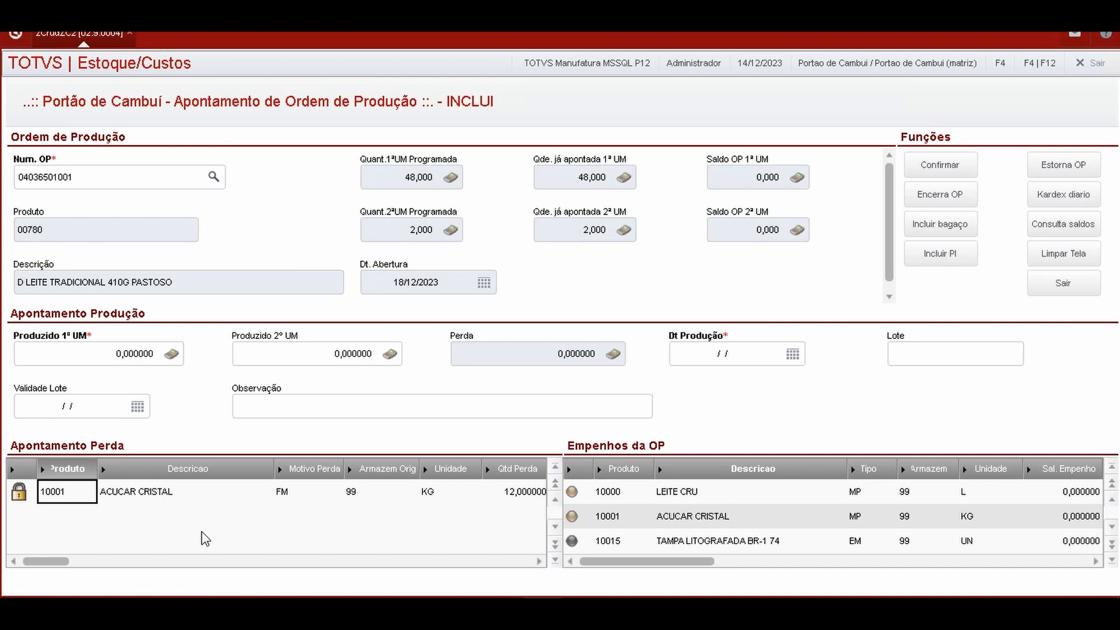
Step: Review the commitment balances of all materials in the Empenhos da OP grid
click(638, 502)
click(1028, 497)
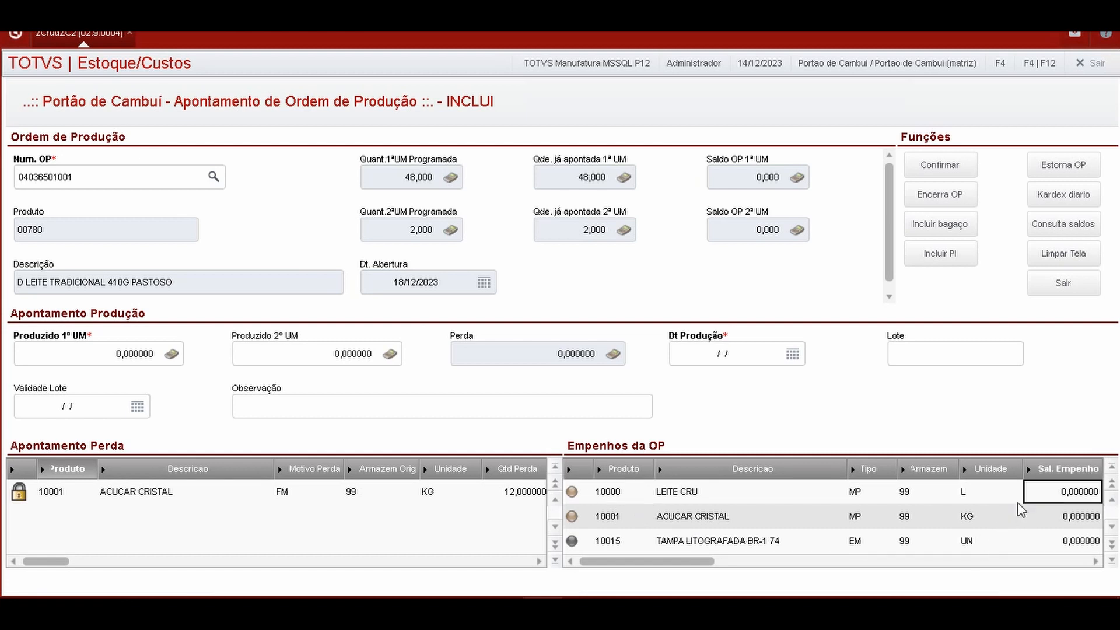
key(Down)
key(Down)
key(Down)
key(Down)
key(Down)
key(Down)
key(Down)
key(Down)
key(Down)
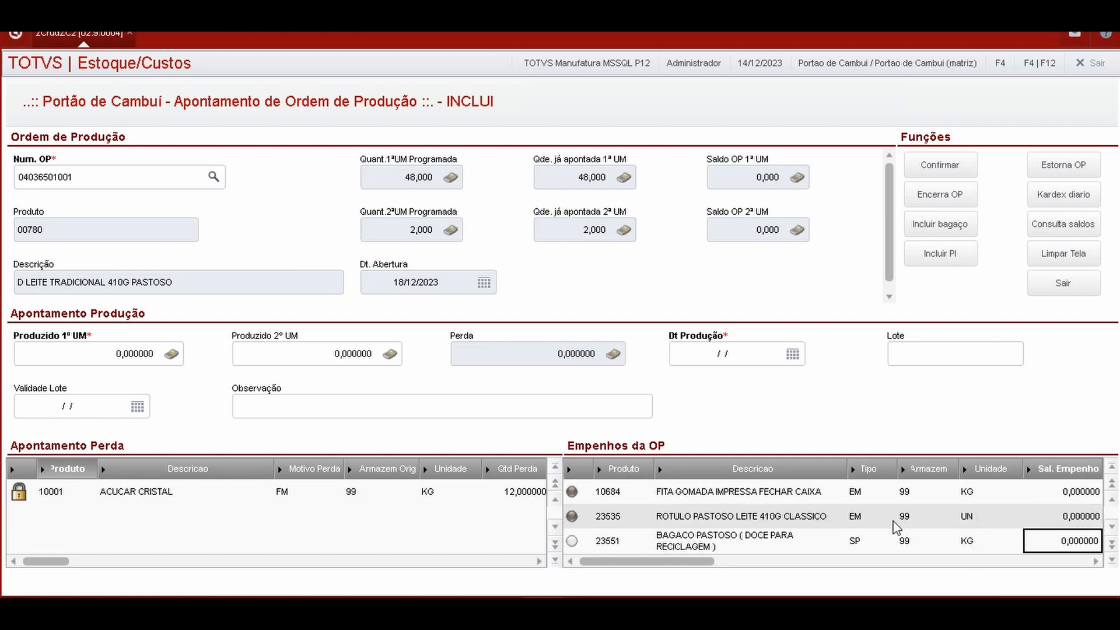
key(Down)
key(Up)
key(Up)
key(Up)
key(Up)
key(Up)
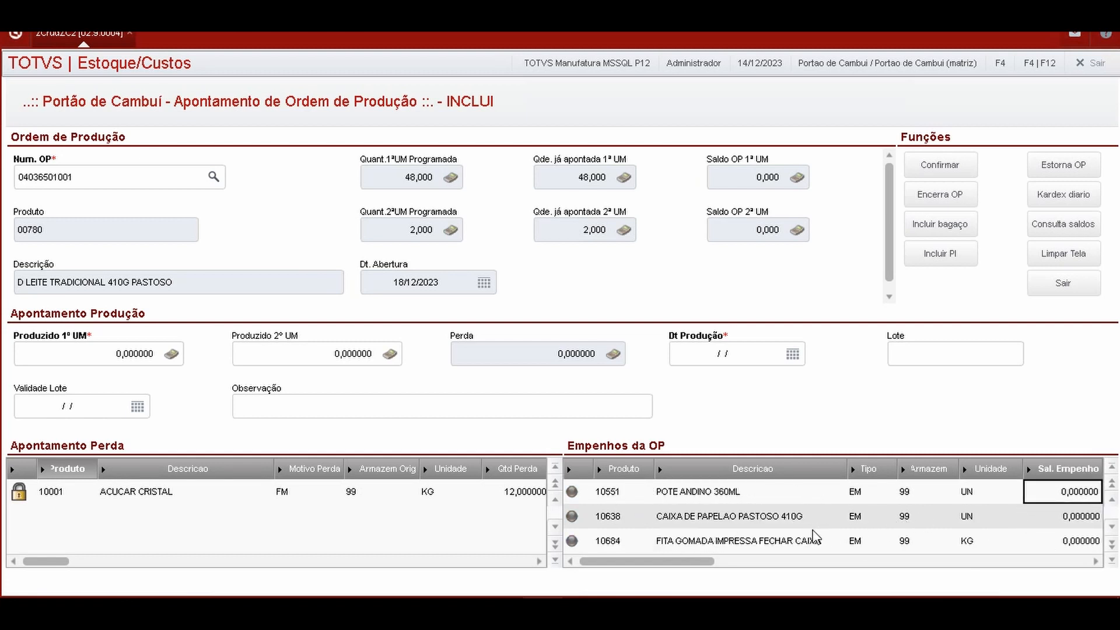
key(Up)
key(Up)
key(Up)
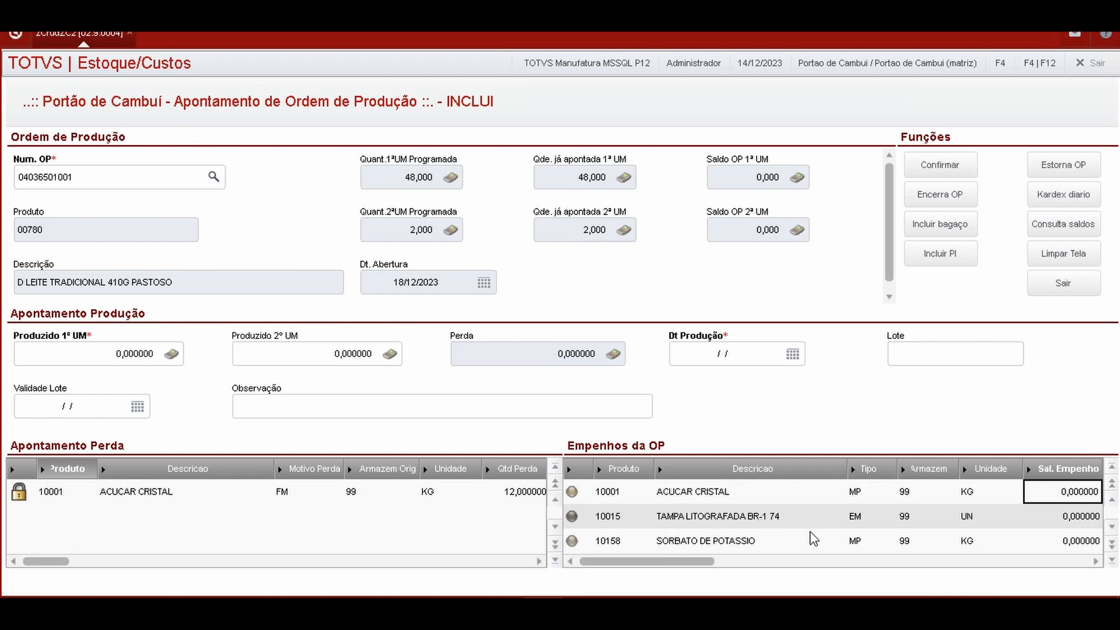
Step: Clear the production reporting form and close the routine
click(1073, 263)
click(1070, 291)
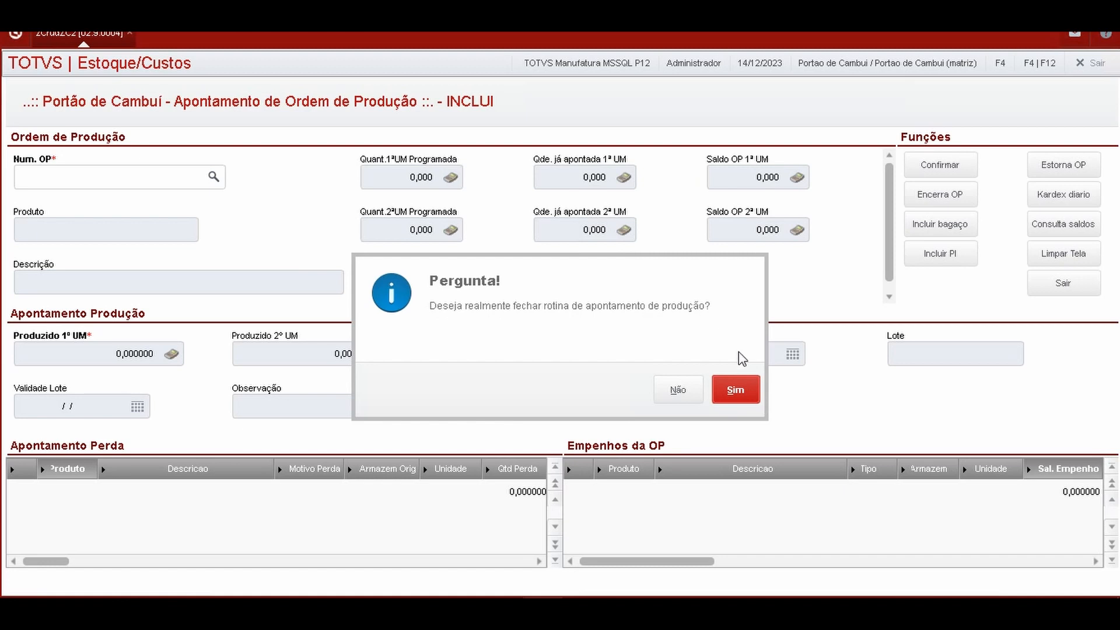
click(741, 385)
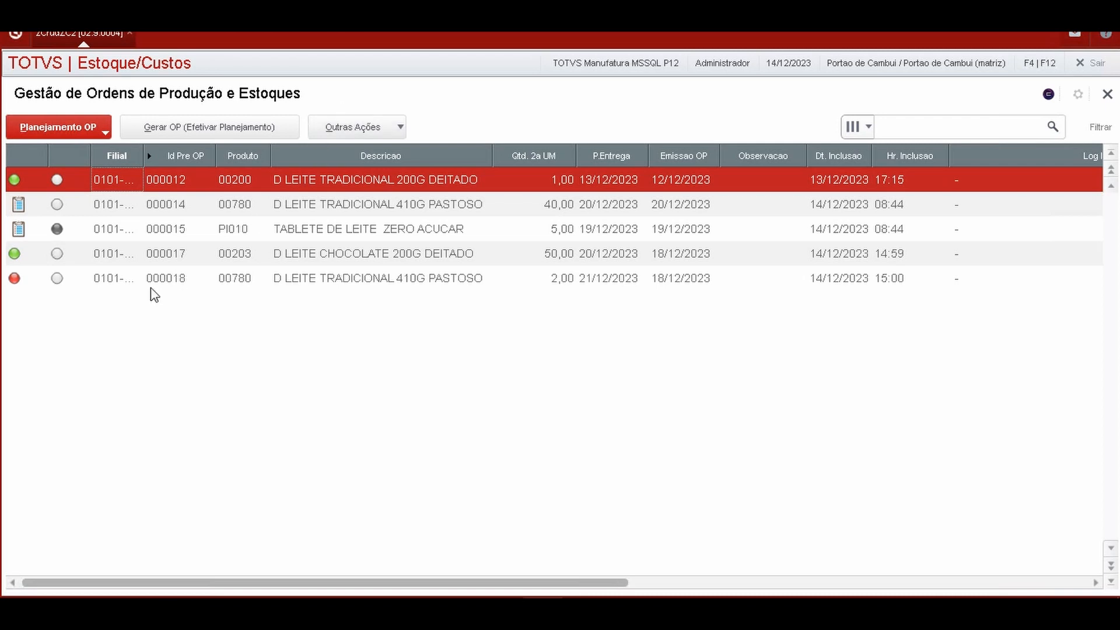
Step: Look up the status colour of pre-order 000018 in the order legend
click(90, 280)
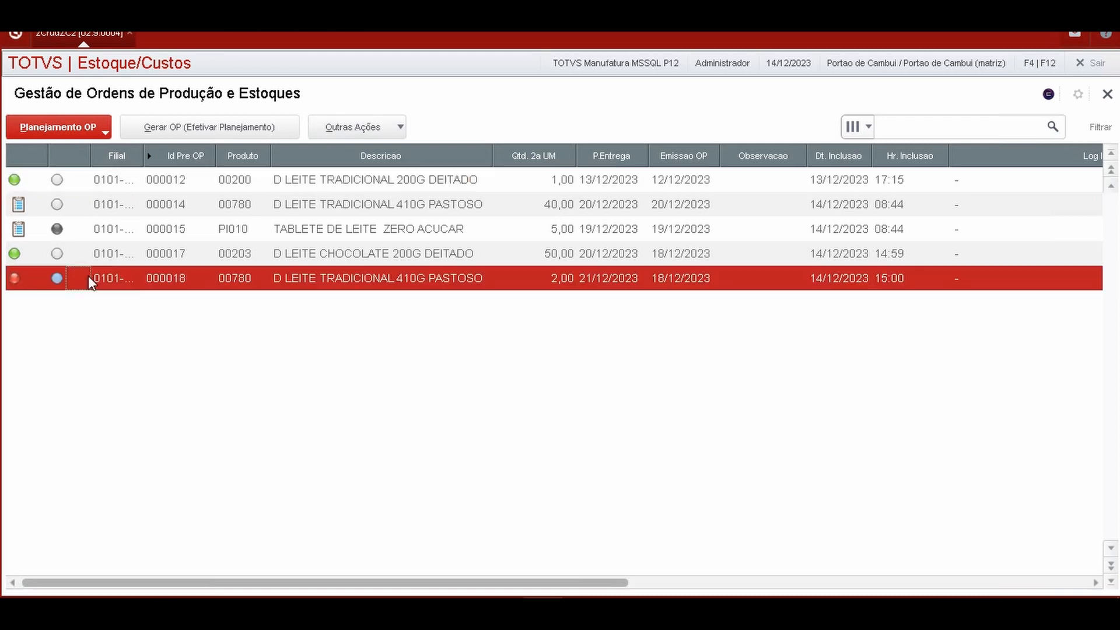
click(26, 283)
double_click(37, 279)
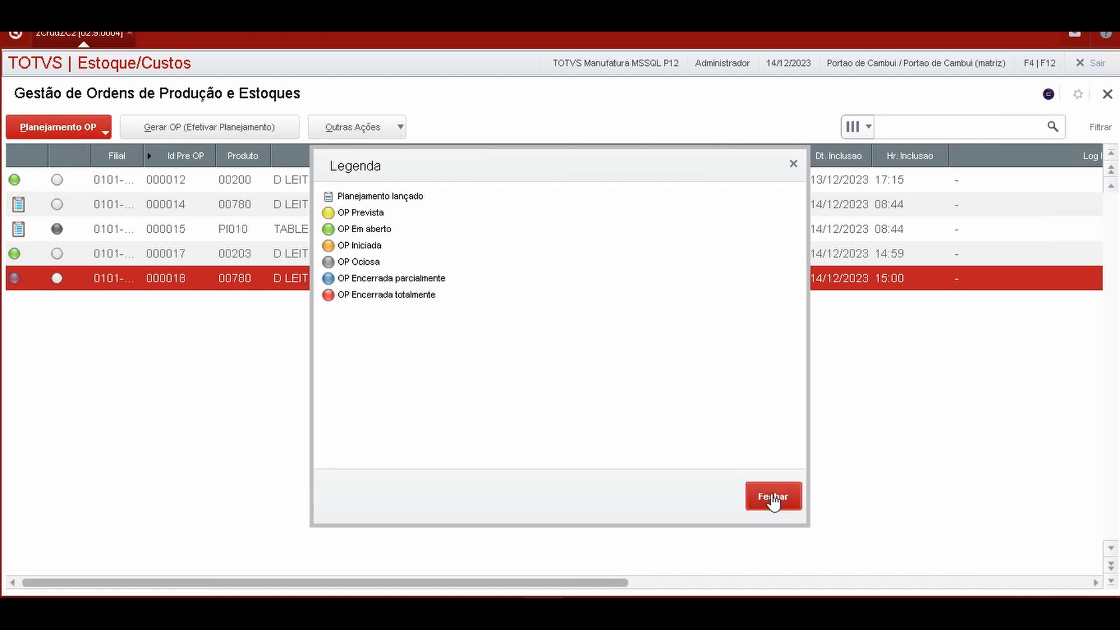
click(773, 496)
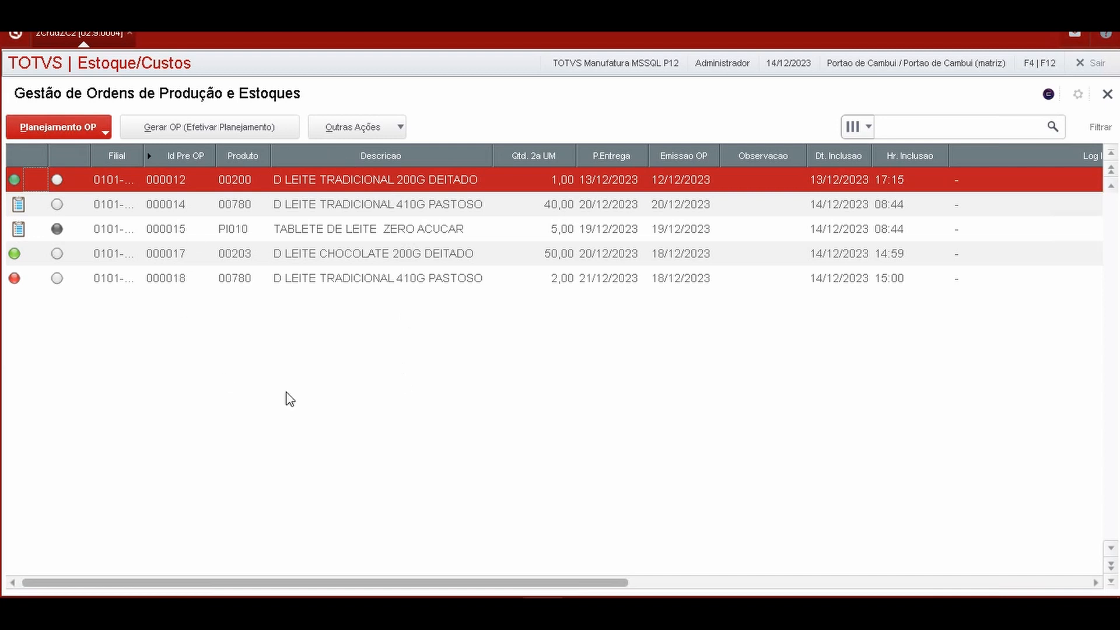
Step: Reopen the production reporting routine and load production order 040365, D LEITE TRADICIONAL 410G PASTOSO
click(290, 284)
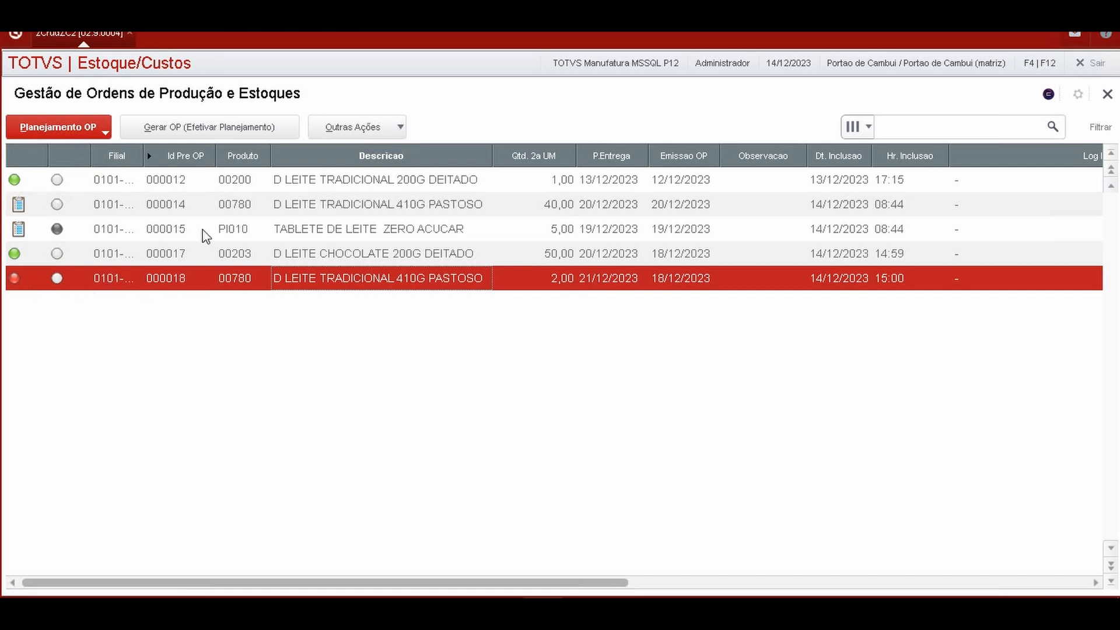
click(392, 128)
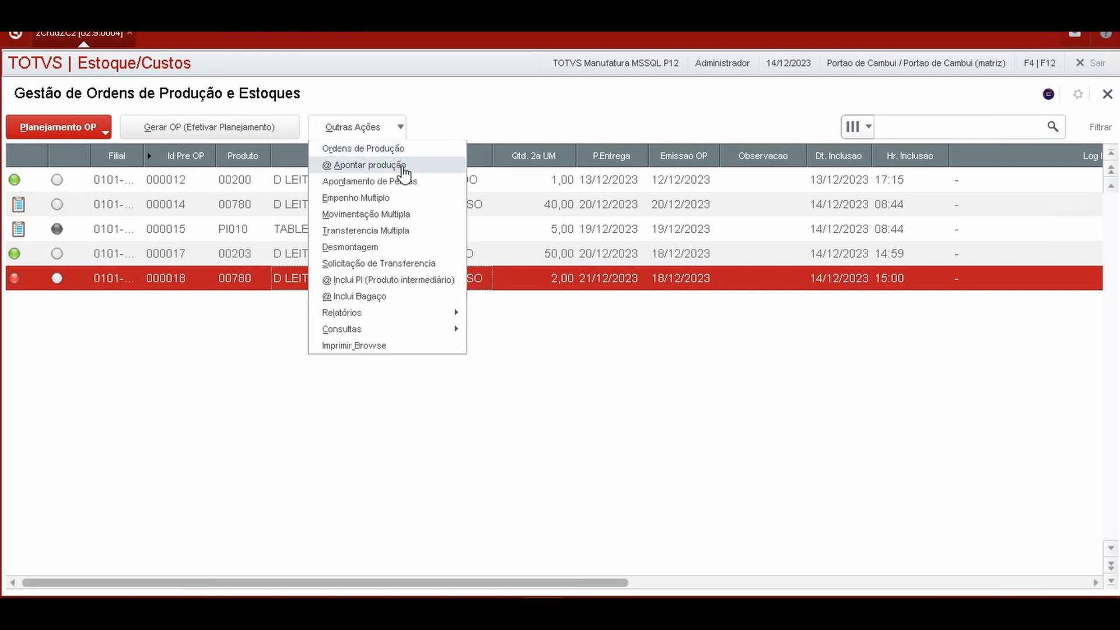
click(404, 166)
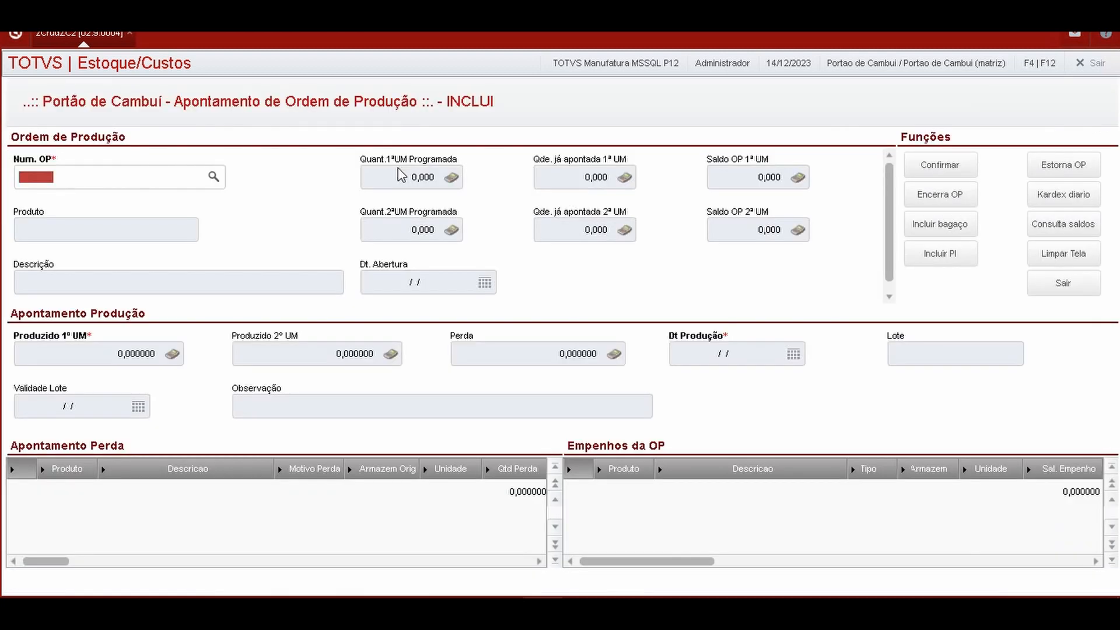
click(213, 177)
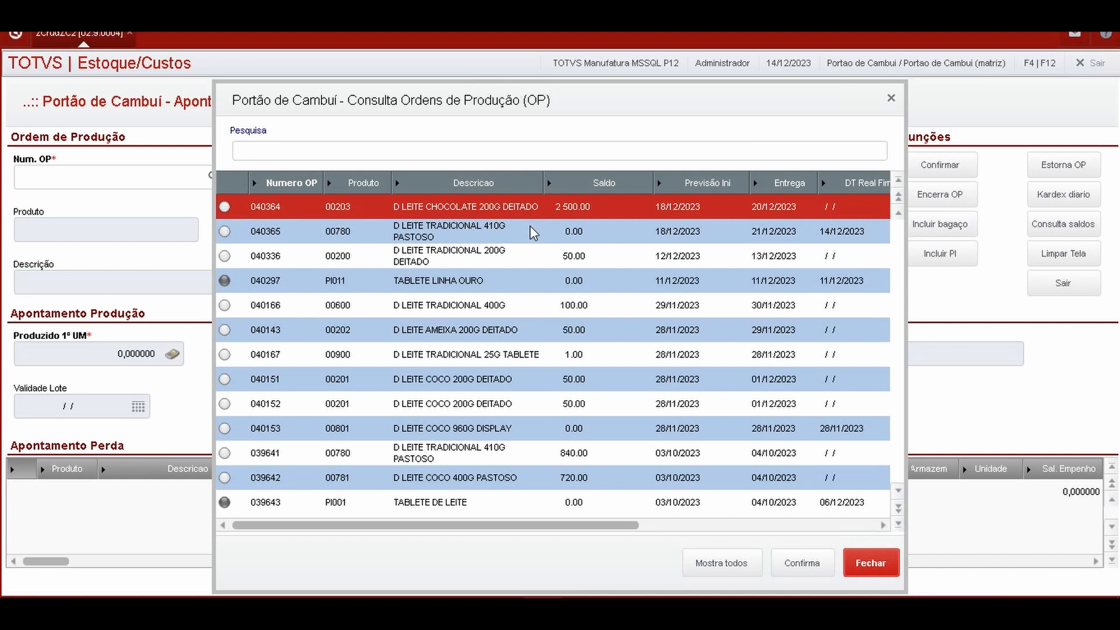
double_click(536, 231)
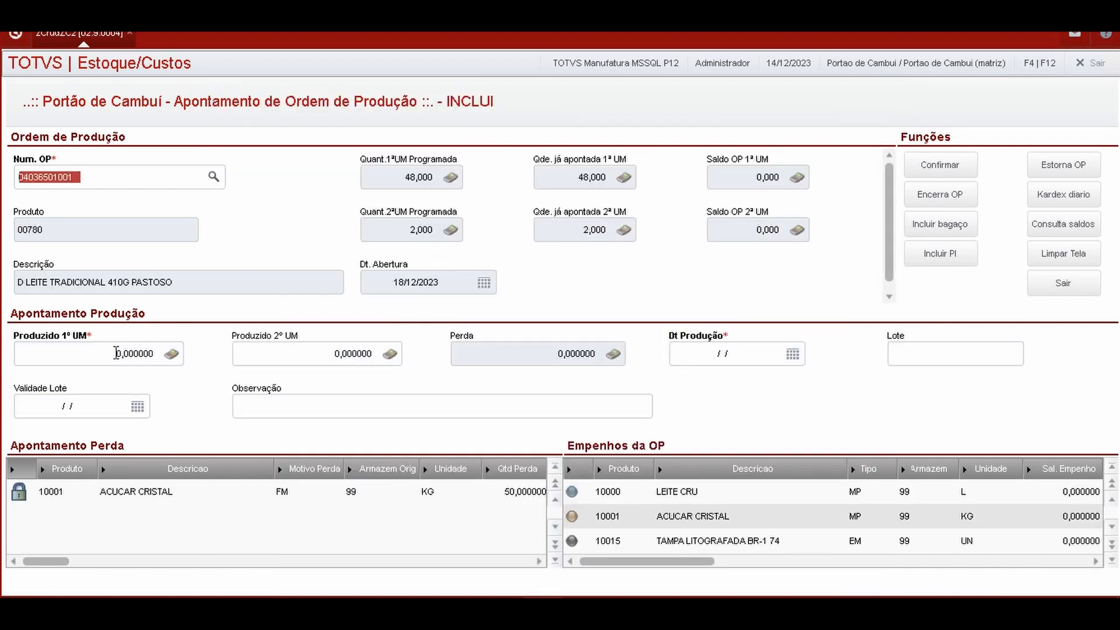
click(96, 351)
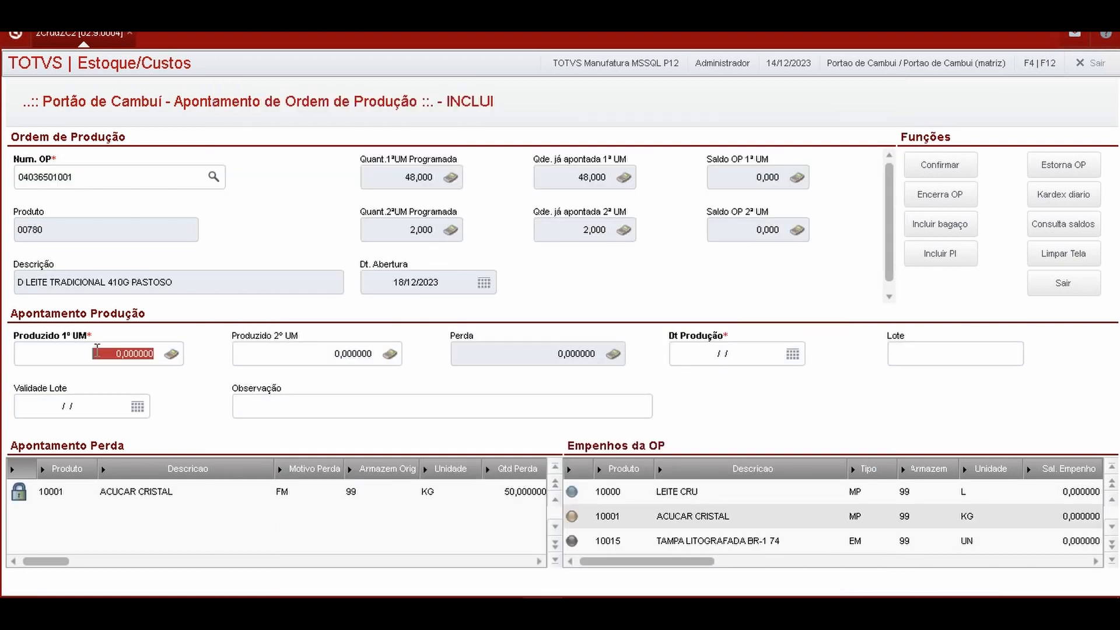
click(142, 511)
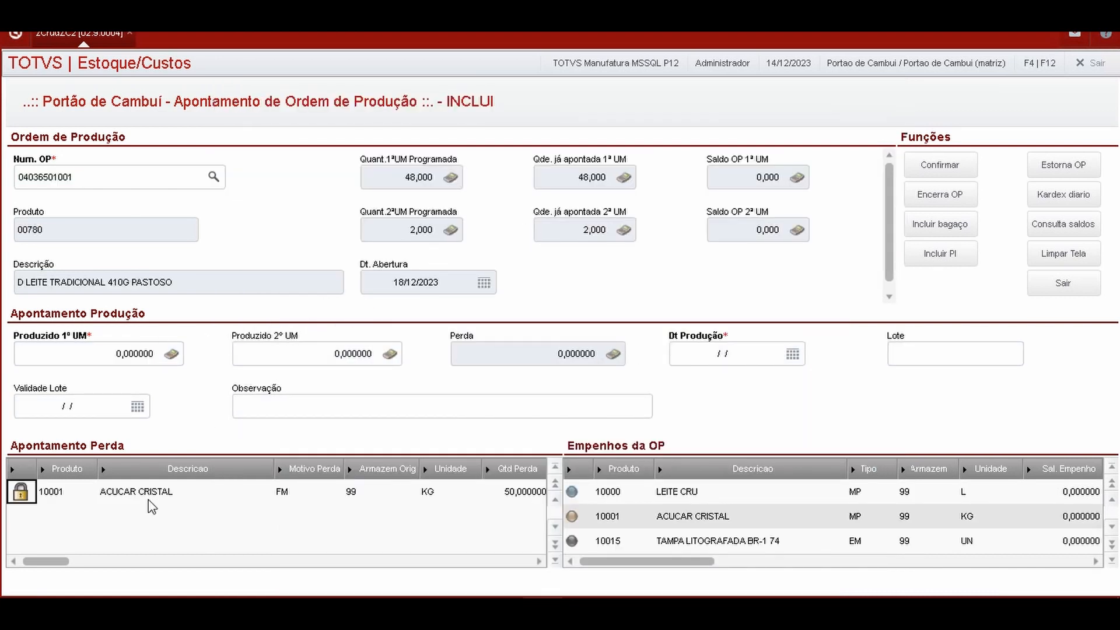
Step: Reverse the loaded order's production entry 2, dated 14/12/2023 with quantity 48
click(1072, 168)
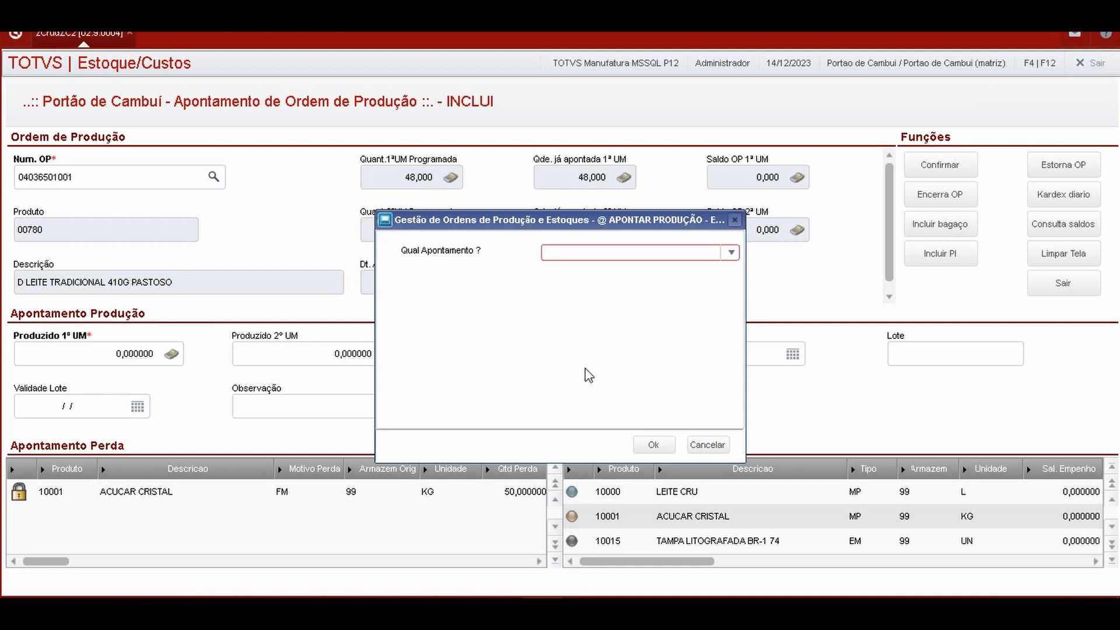
click(731, 253)
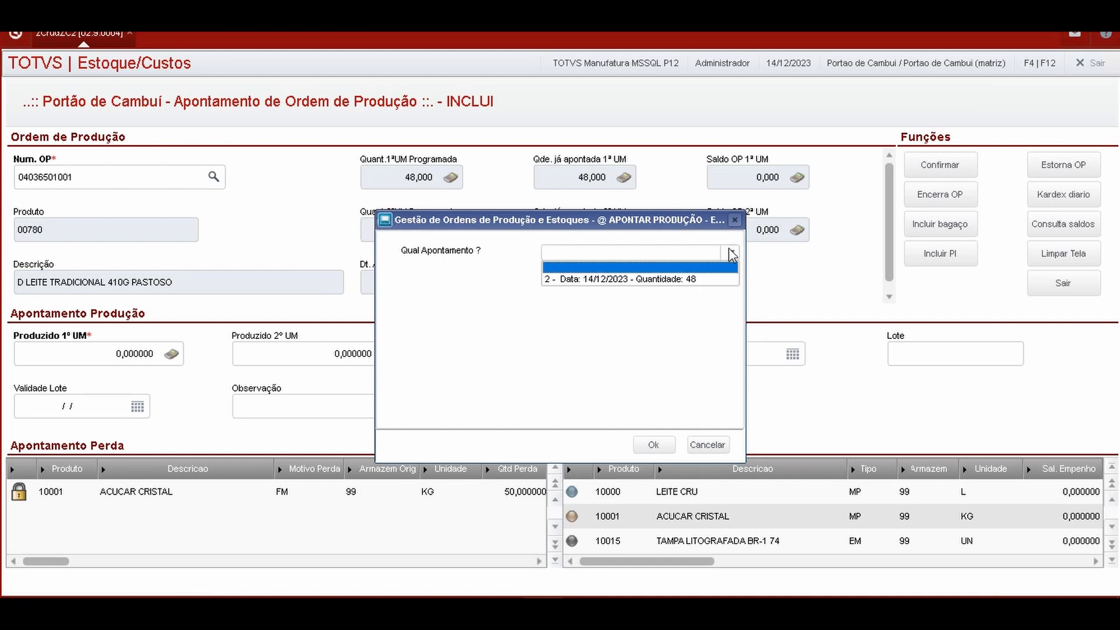
click(694, 279)
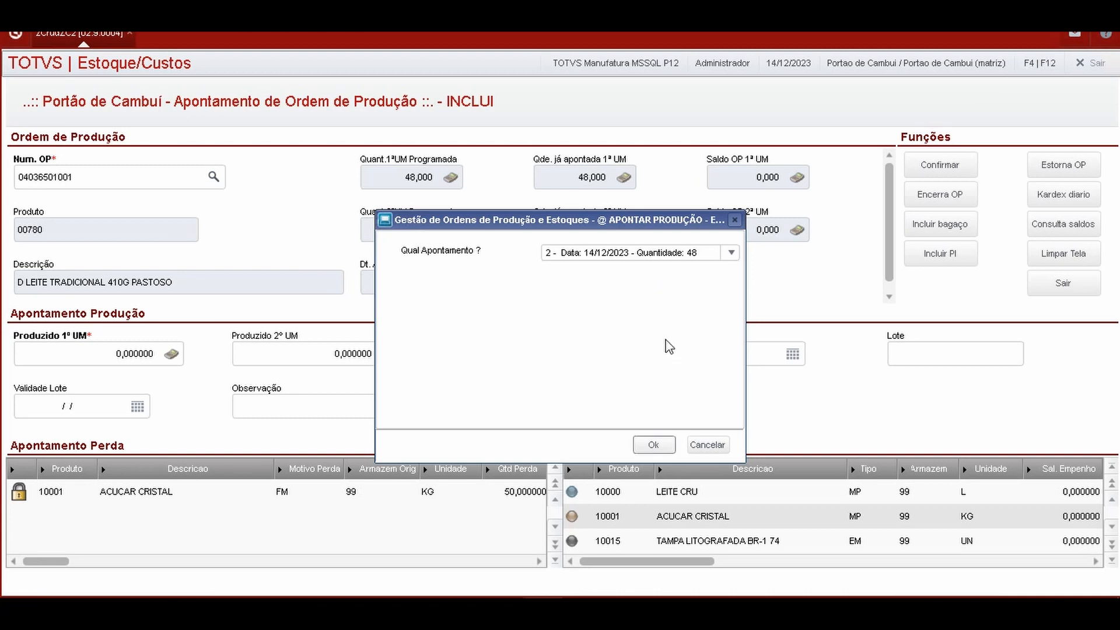
click(652, 444)
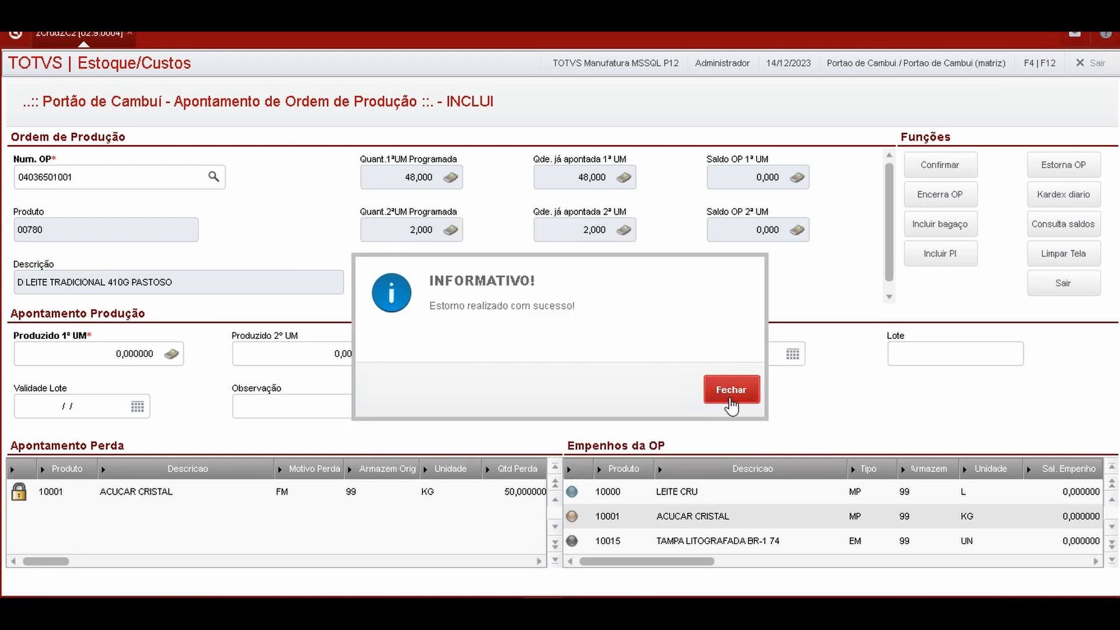
click(730, 392)
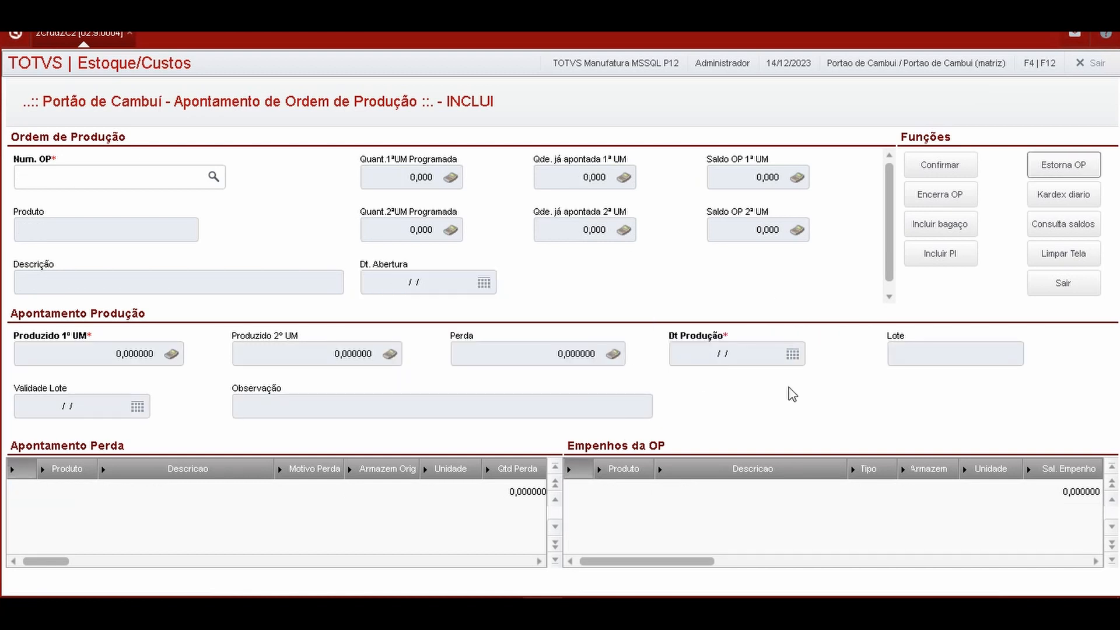
Step: Reload production order 040365 and review its material commitment balances and the ACUCAR CRISTAL loss entry
click(213, 176)
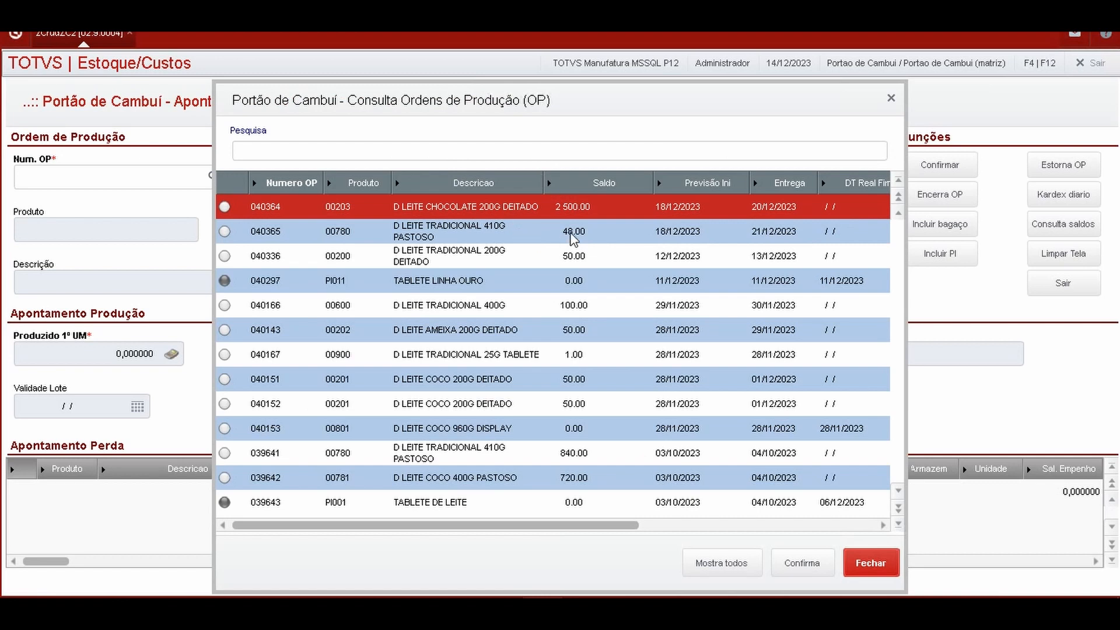
double_click(571, 233)
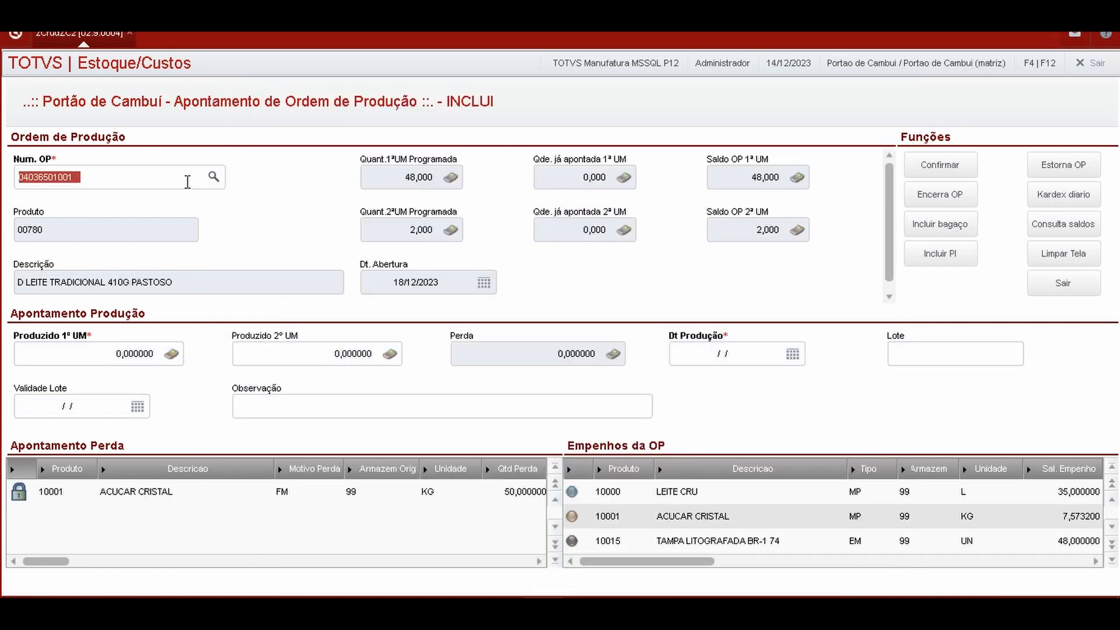
click(1074, 492)
click(1065, 512)
click(1061, 535)
scroll(962, 508, down, 3)
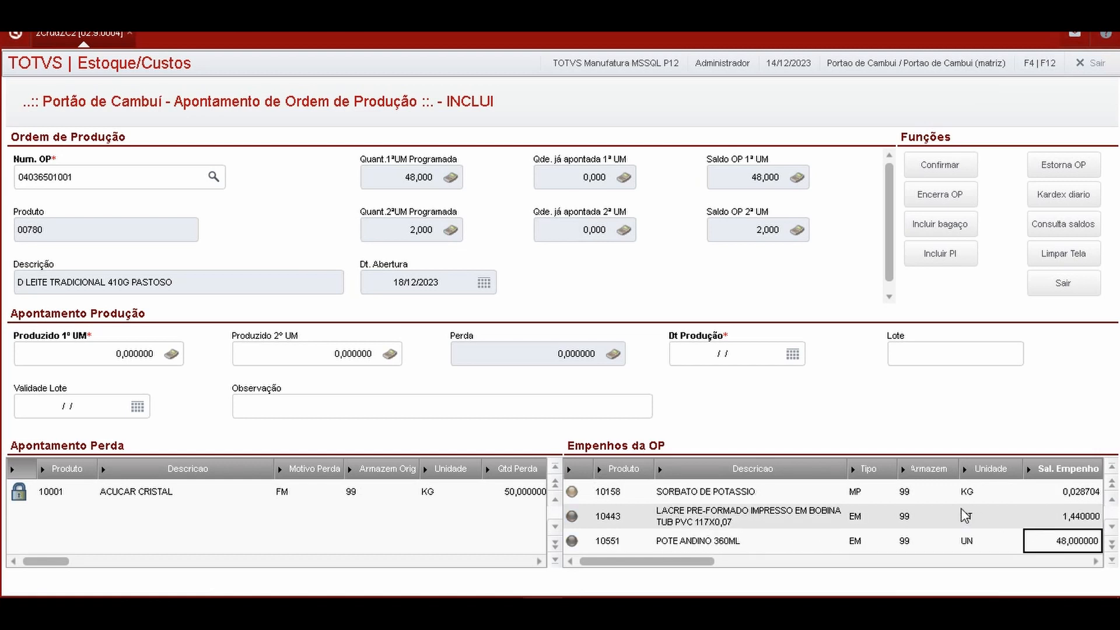
scroll(965, 514, down, 1)
scroll(957, 513, down, 3)
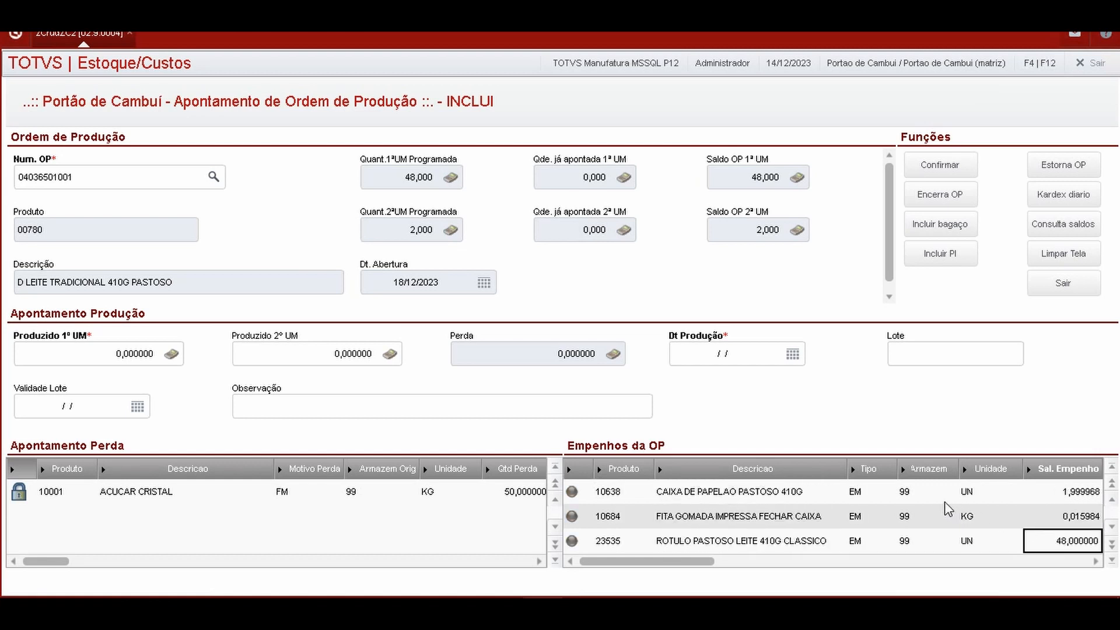
scroll(946, 510, up, 4)
scroll(948, 510, up, 3)
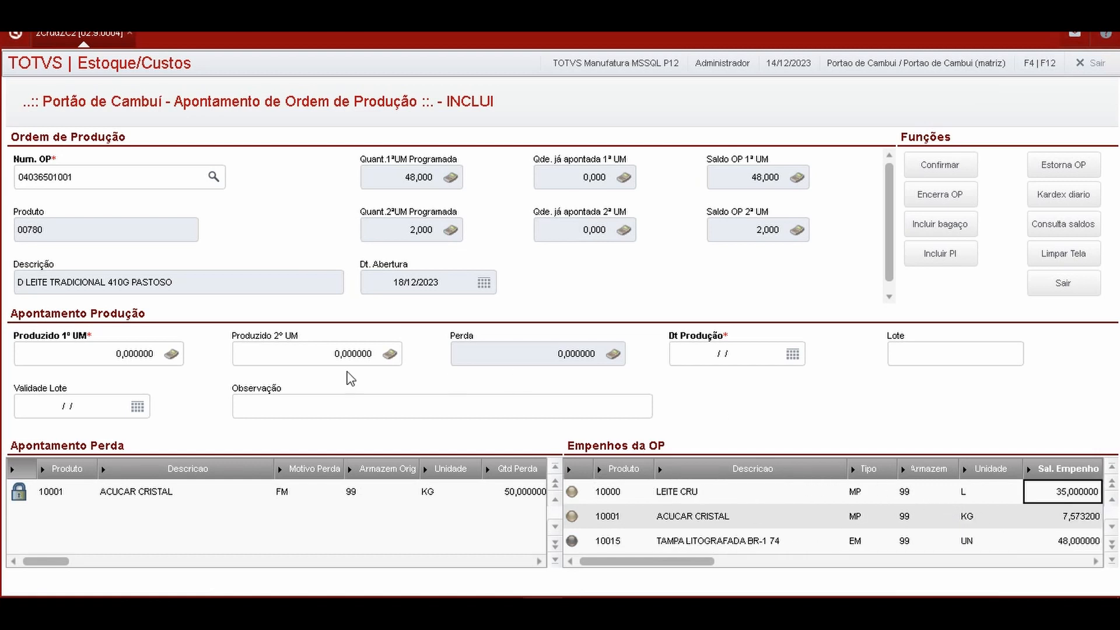
click(69, 492)
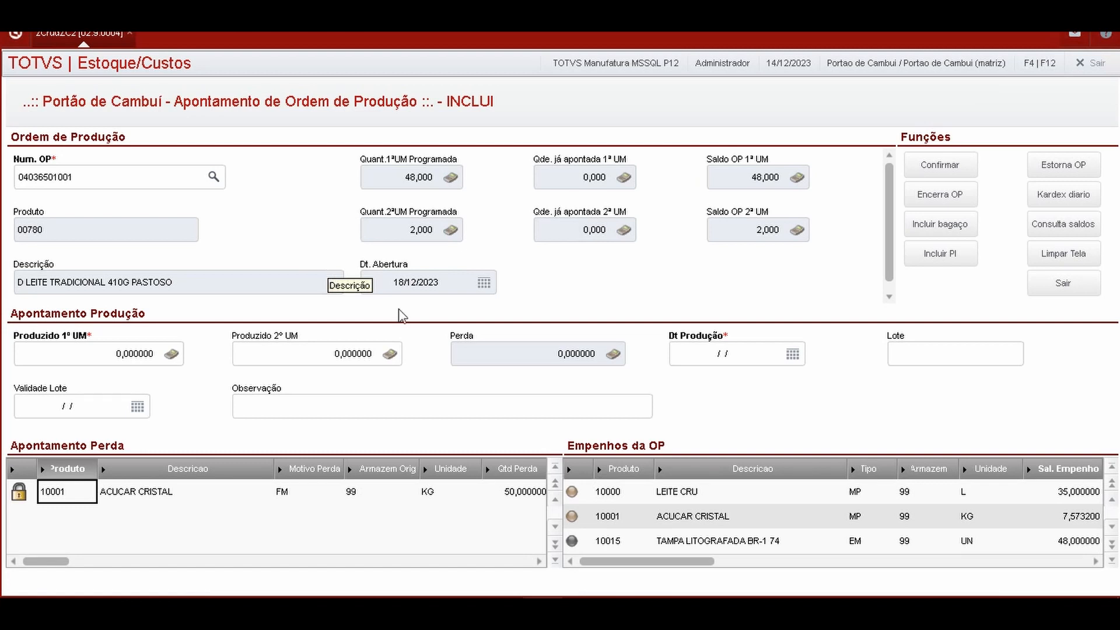
click(299, 357)
Step: Close the production reporting routine and check the status of pre-order 000018 in the order list
click(1038, 283)
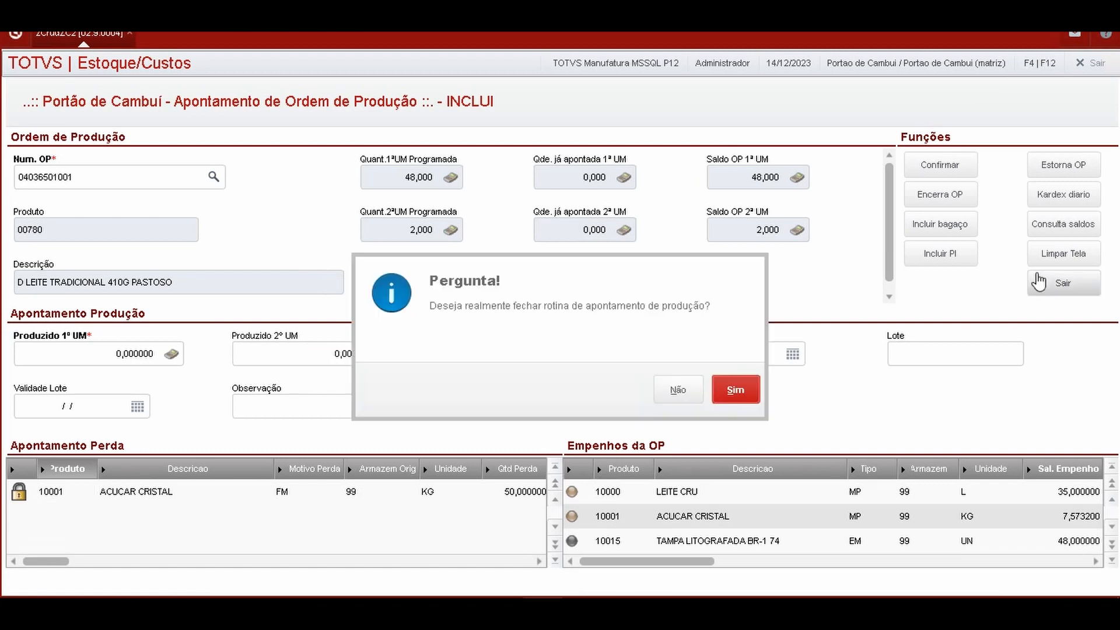
click(732, 394)
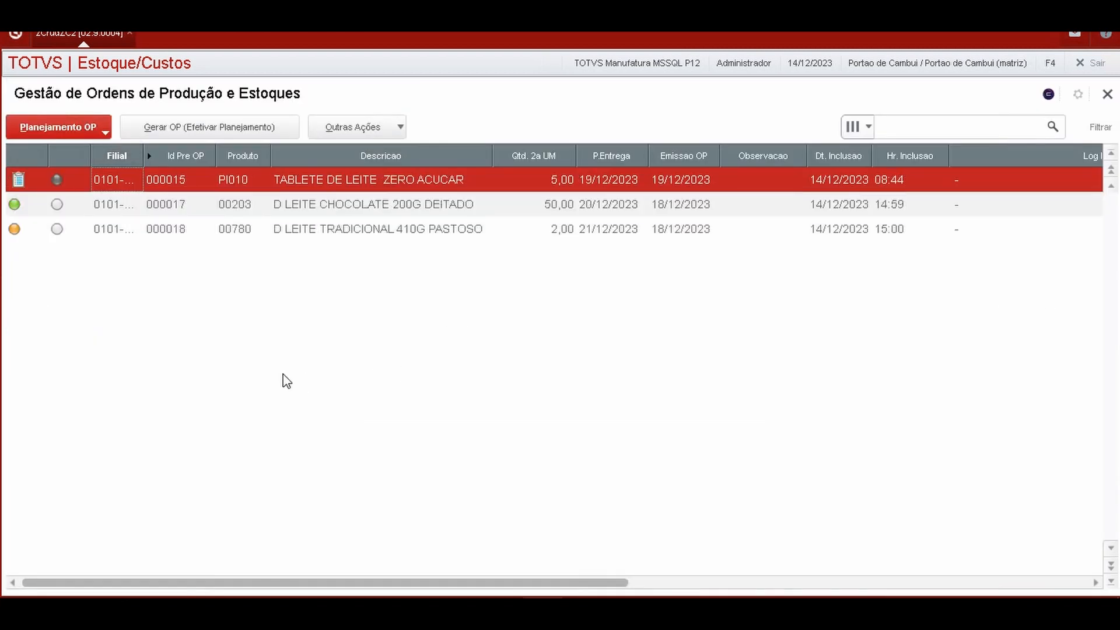
click(16, 280)
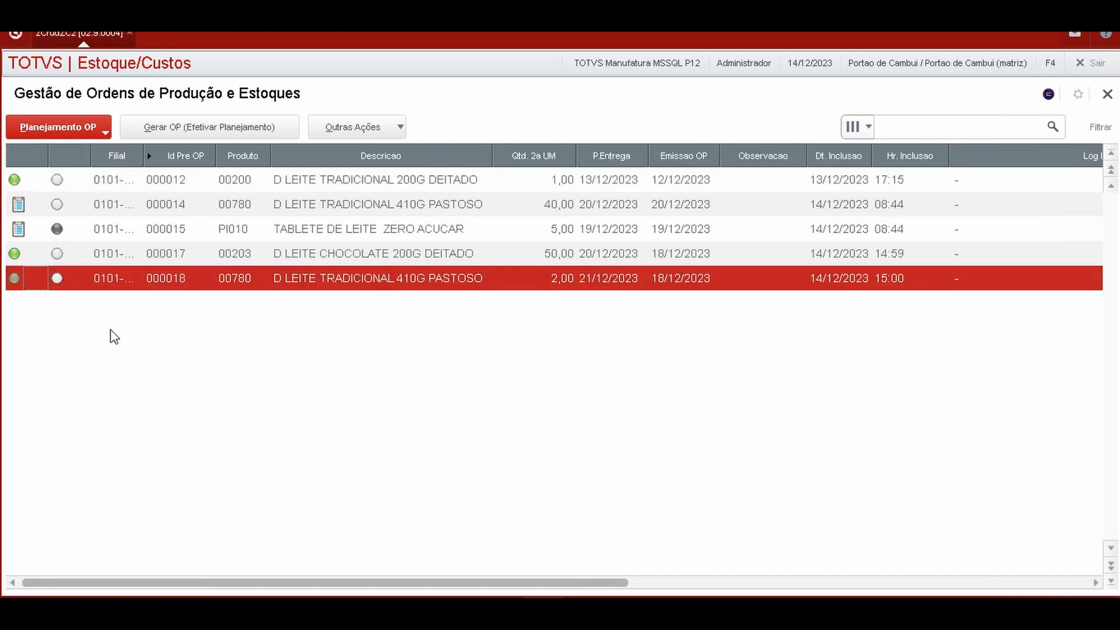
key(Up)
key(Up)
key(Up)
key(Up)
click(22, 283)
Step: Open the production reporting routine again and load production order 040365, D LEITE TRADICIONAL 410G PASTOSO
click(377, 132)
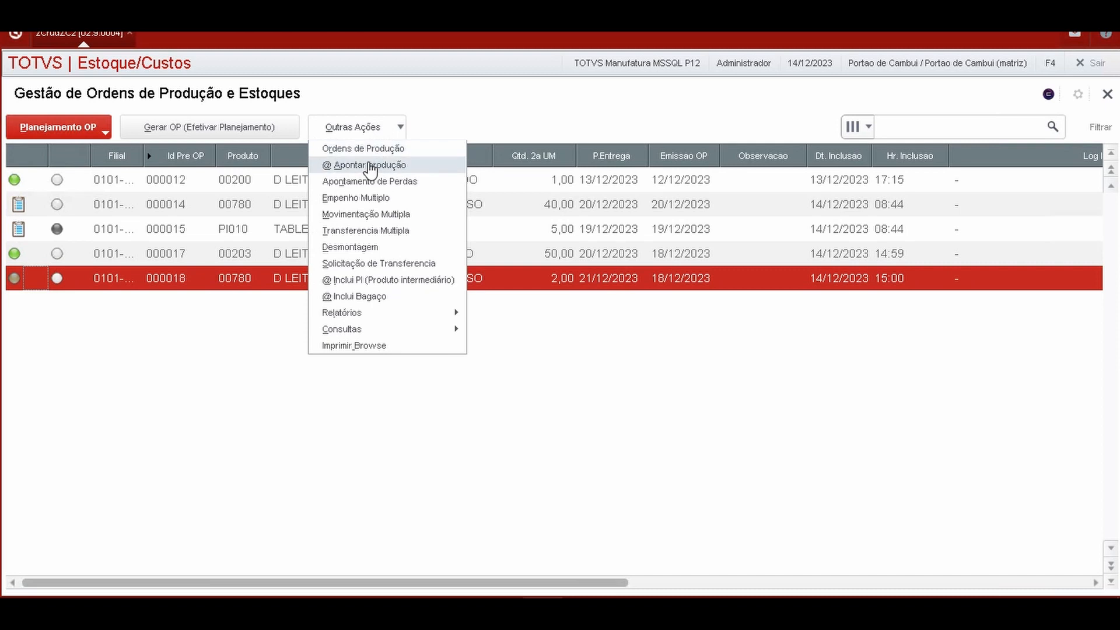
click(370, 165)
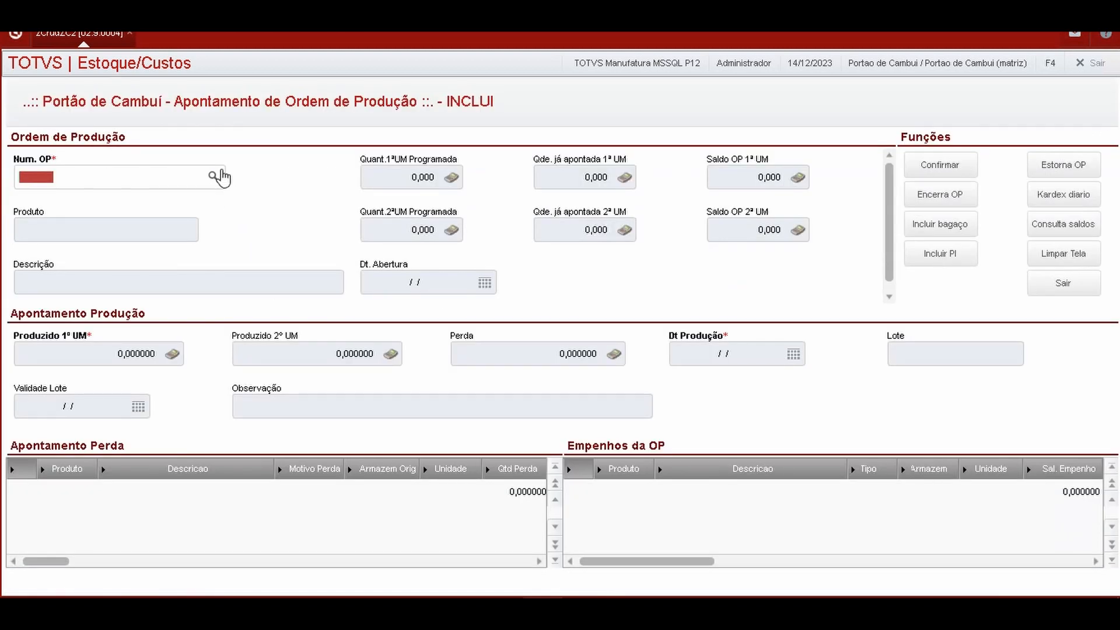
click(215, 176)
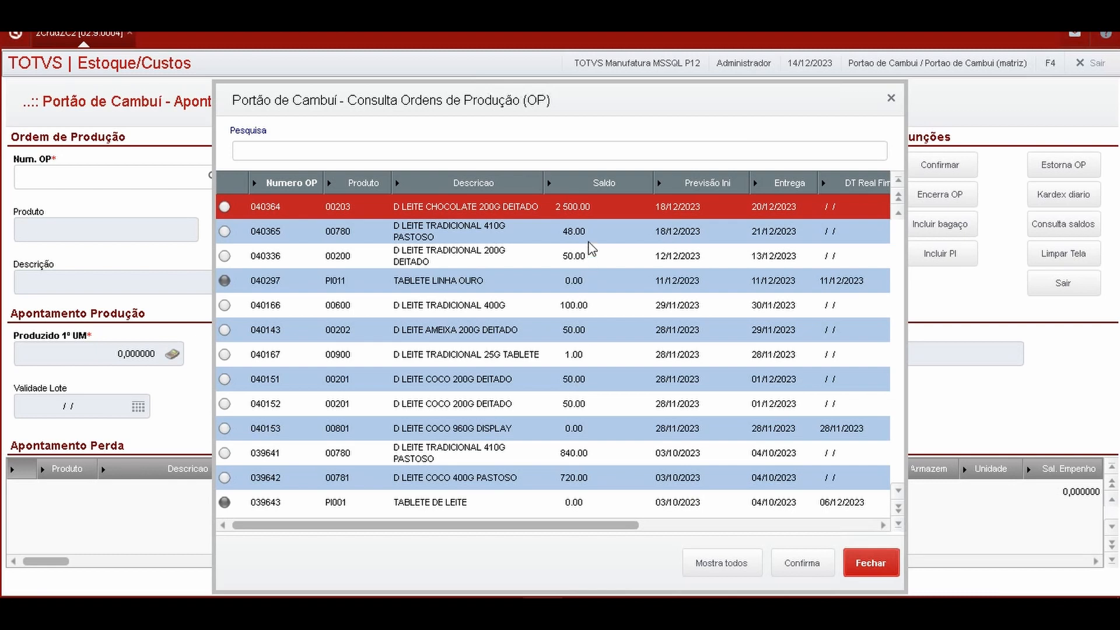
double_click(588, 232)
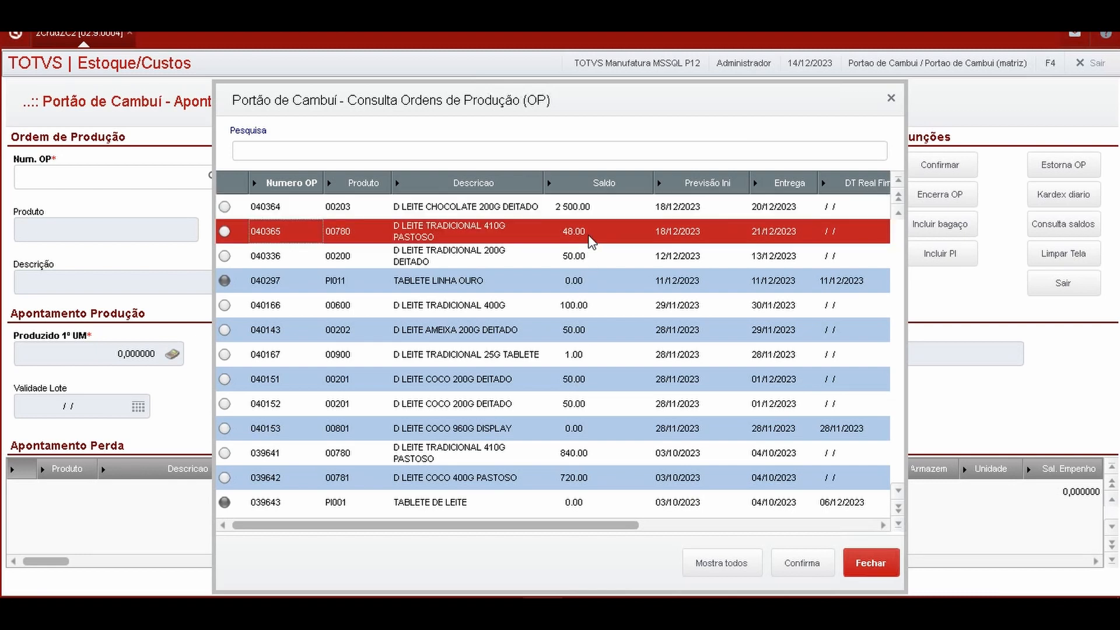
Step: Report a partial production of 1 in the second unit of measure, dated 14/12/2023, and confirm the entry
click(341, 353)
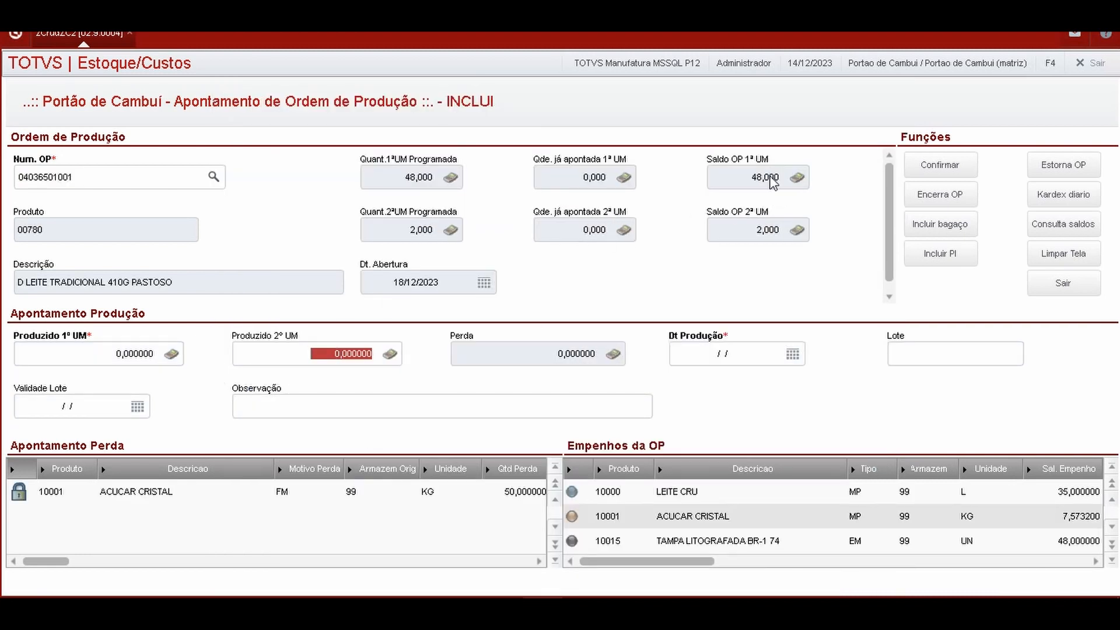
text(1)
key(Tab)
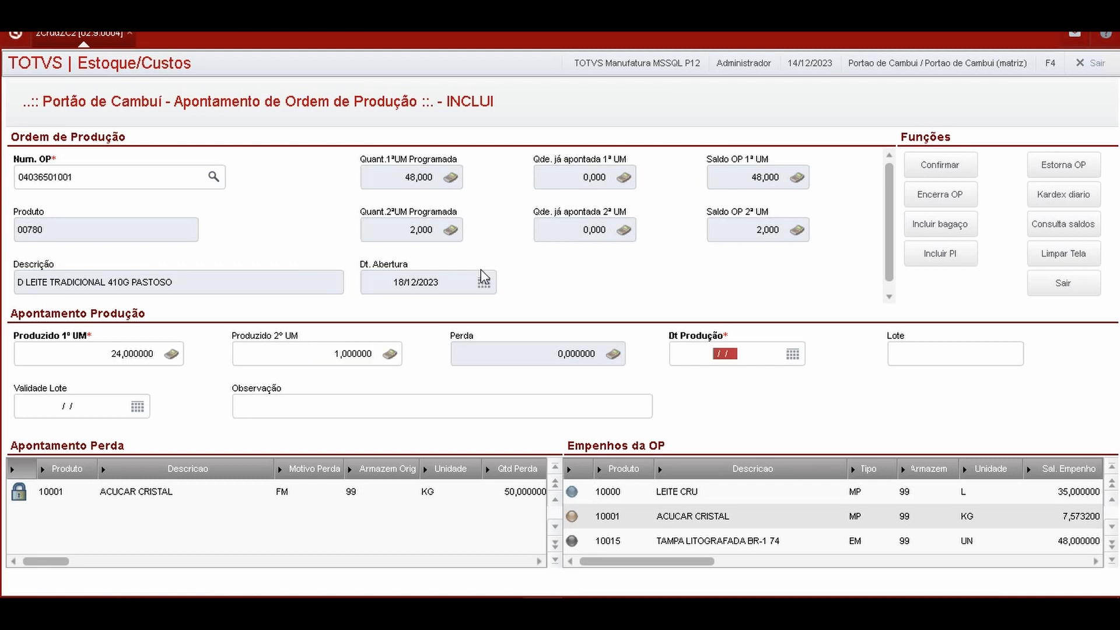
click(792, 353)
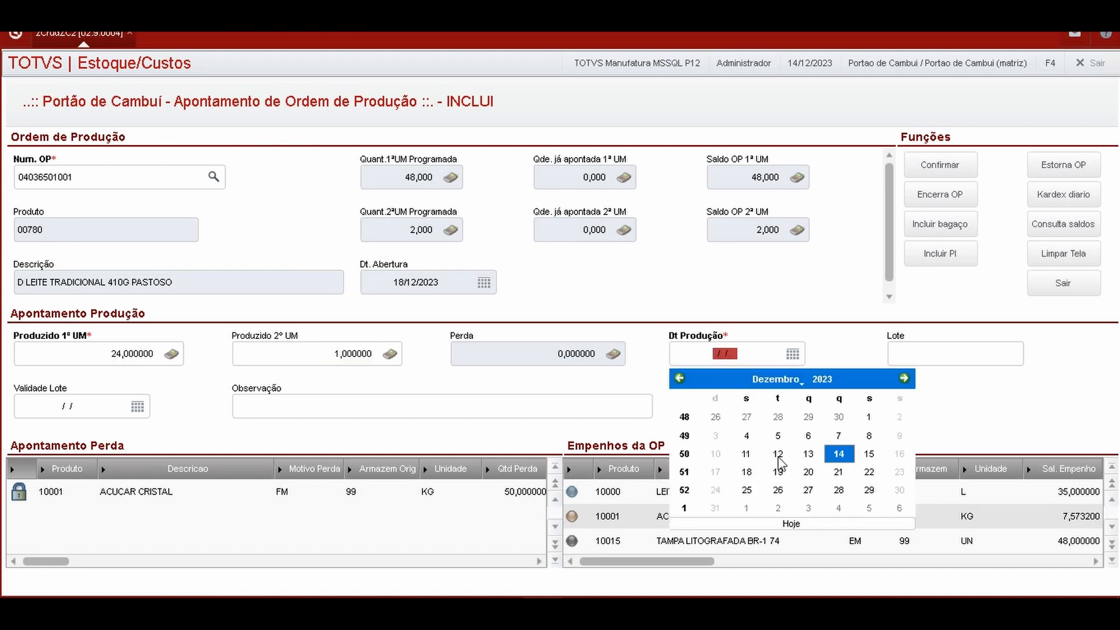
click(788, 521)
click(454, 410)
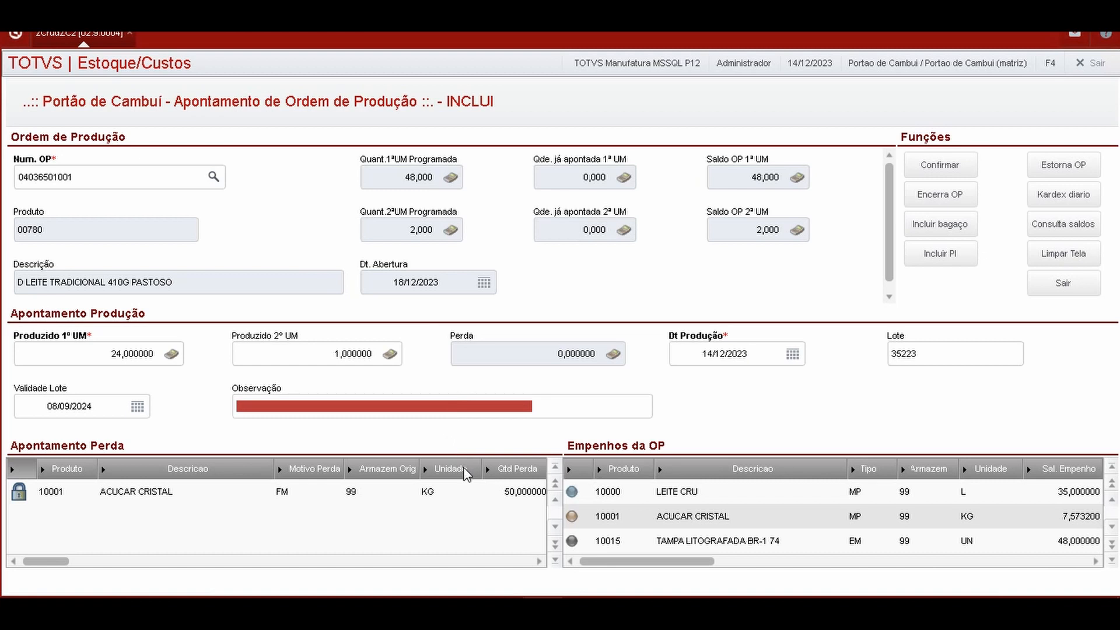
key(Tab)
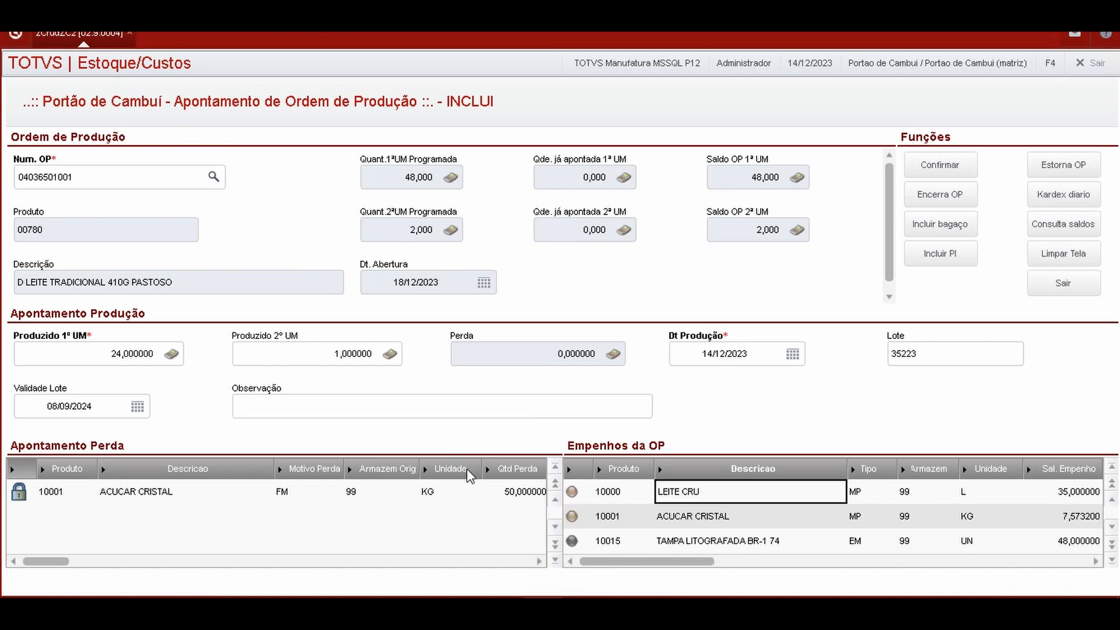
click(940, 165)
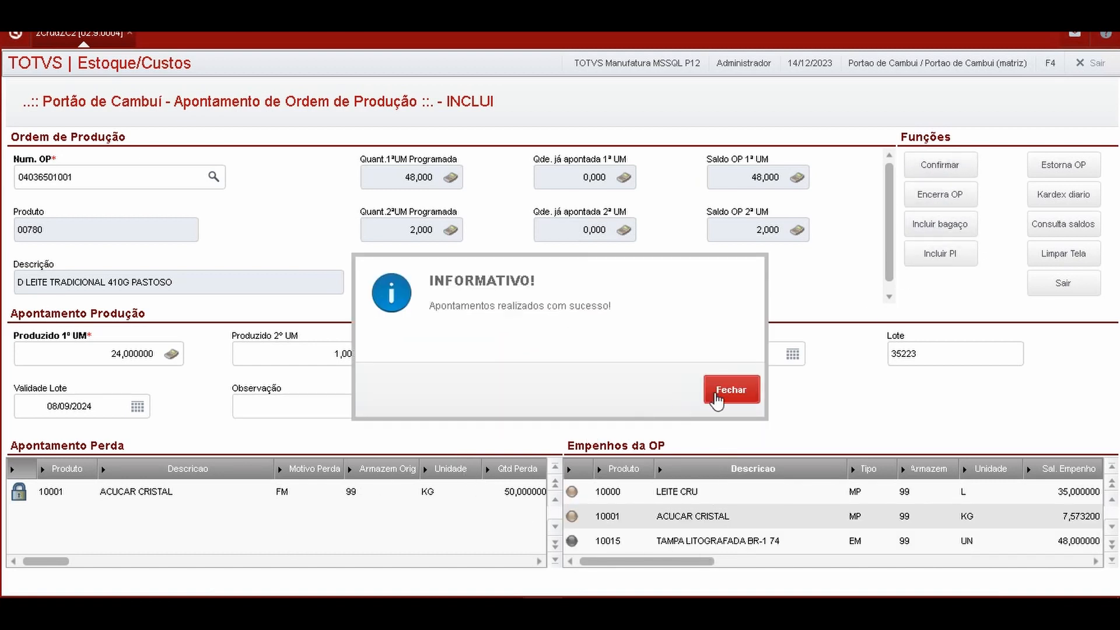
click(716, 400)
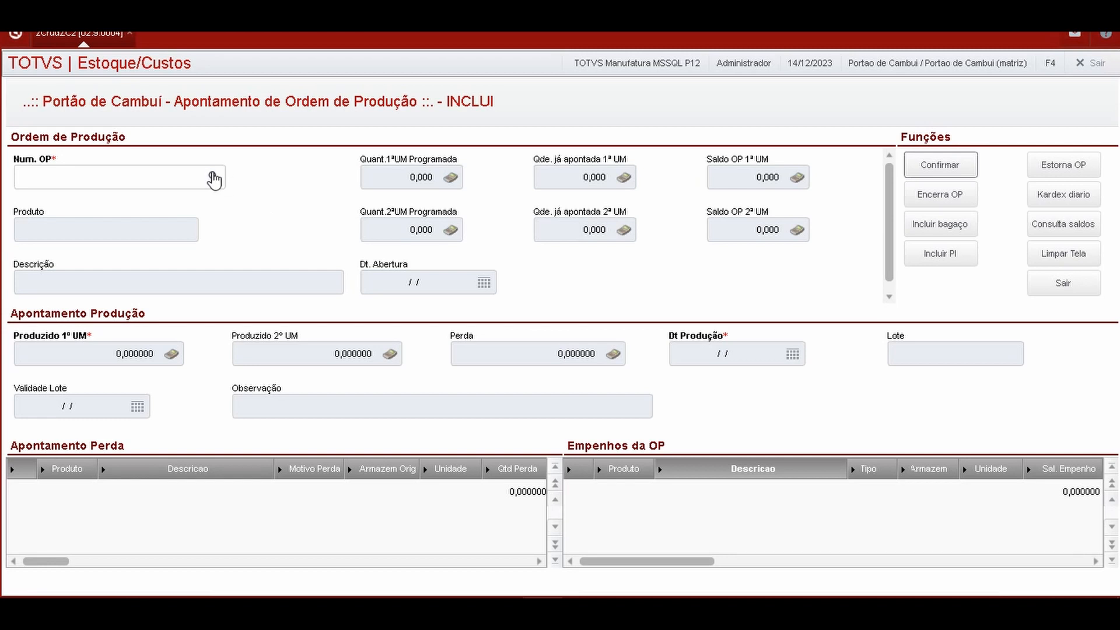
Step: Reload production order 040365 and report its remaining 1 in the second unit of measure, dated 14/12/2023
click(213, 178)
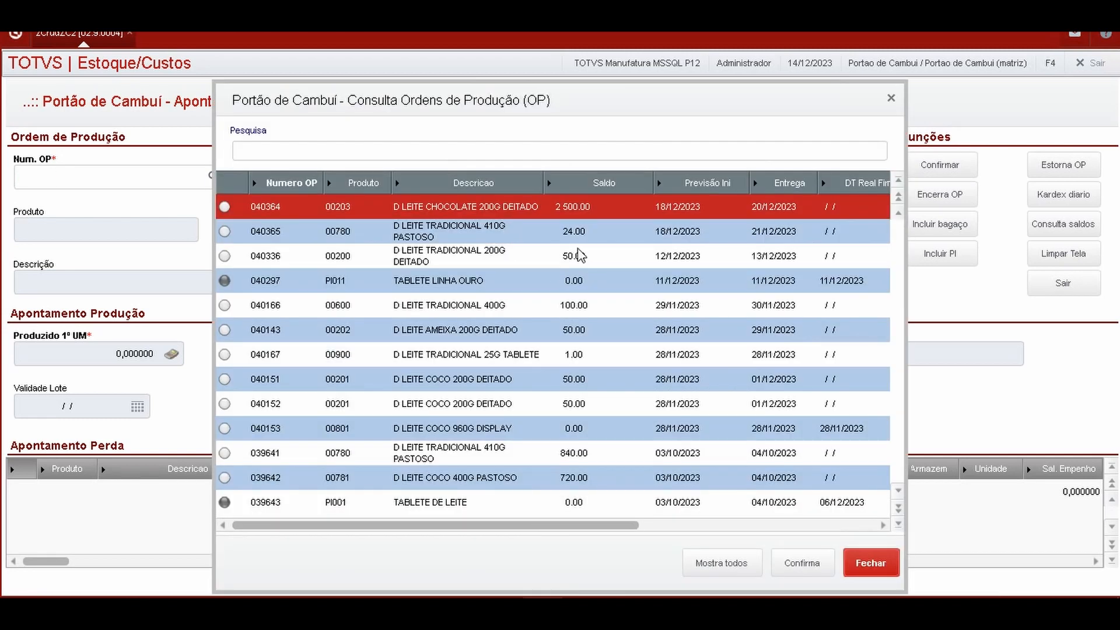
double_click(573, 232)
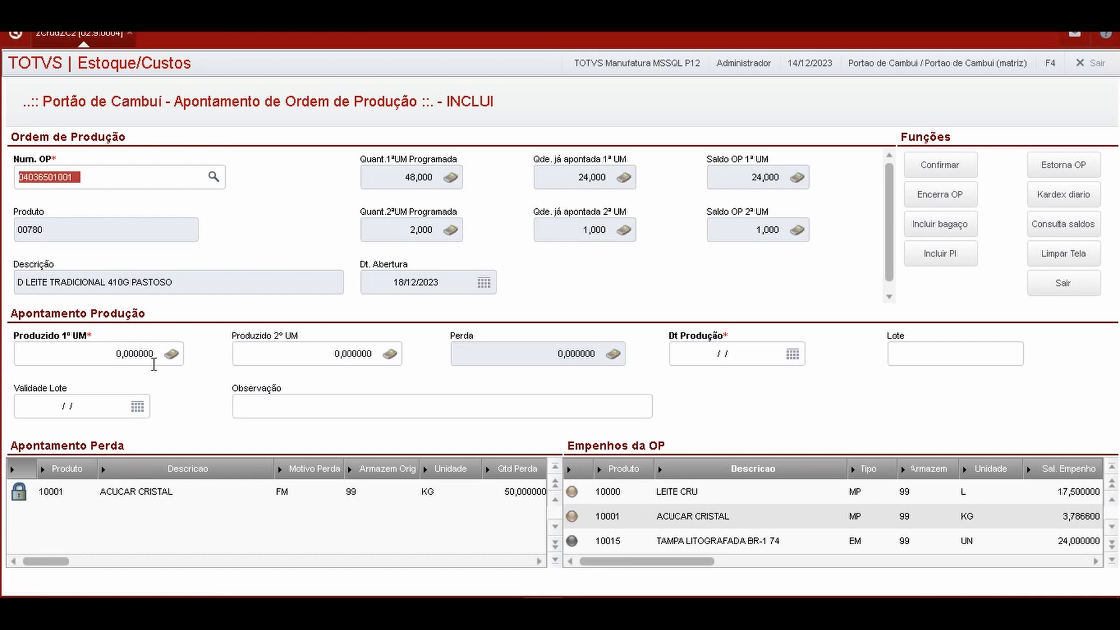
click(120, 353)
click(323, 361)
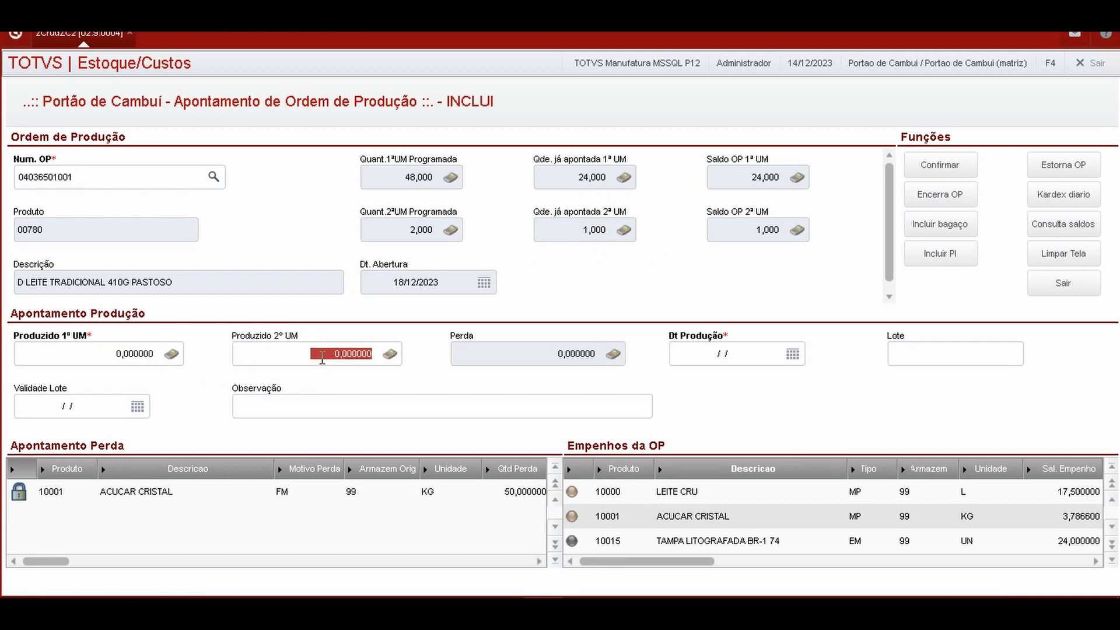
text(1)
key(Return)
click(792, 357)
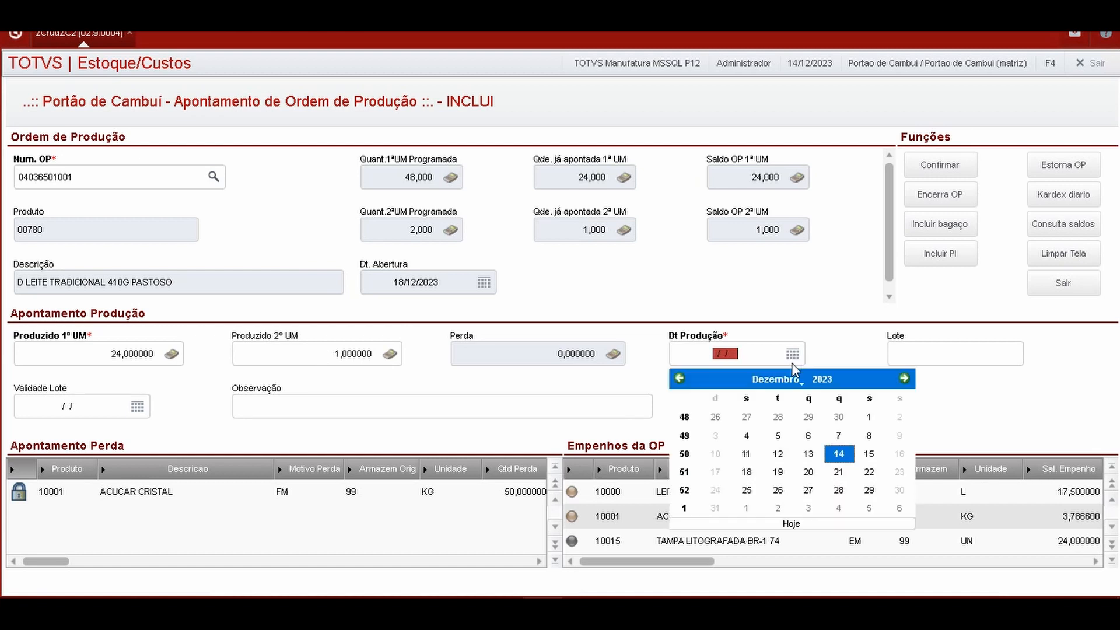
click(788, 524)
click(516, 415)
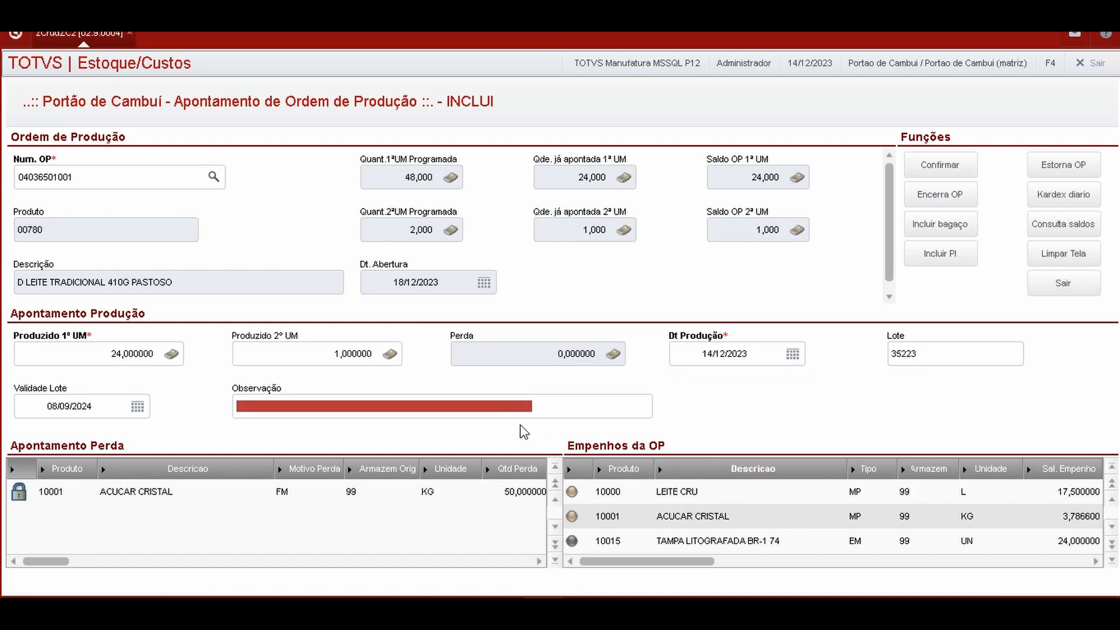
click(948, 170)
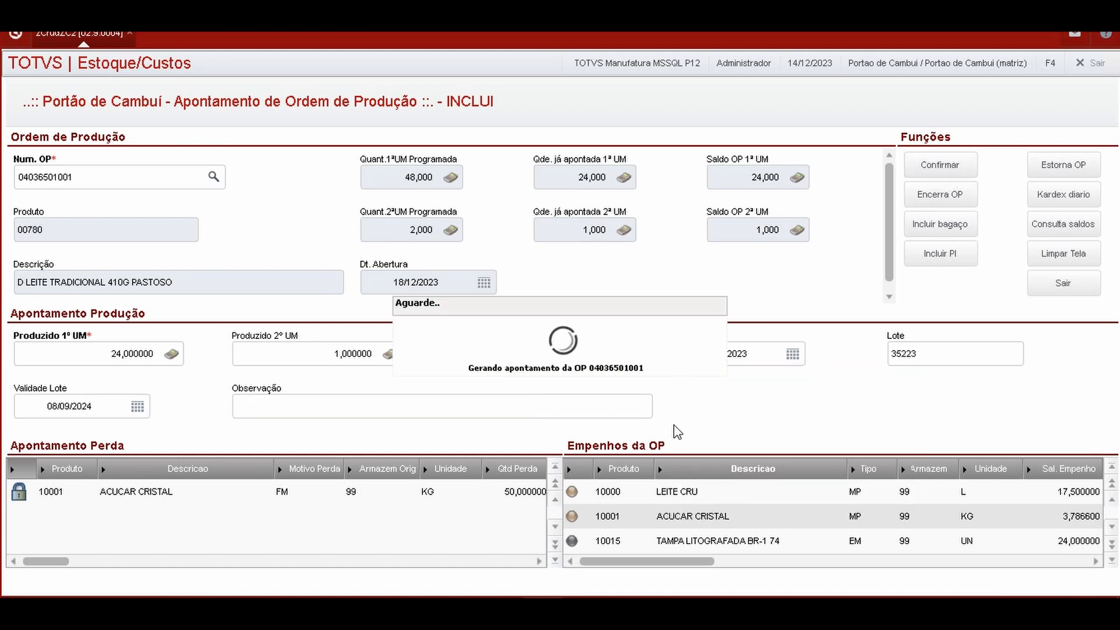
click(732, 389)
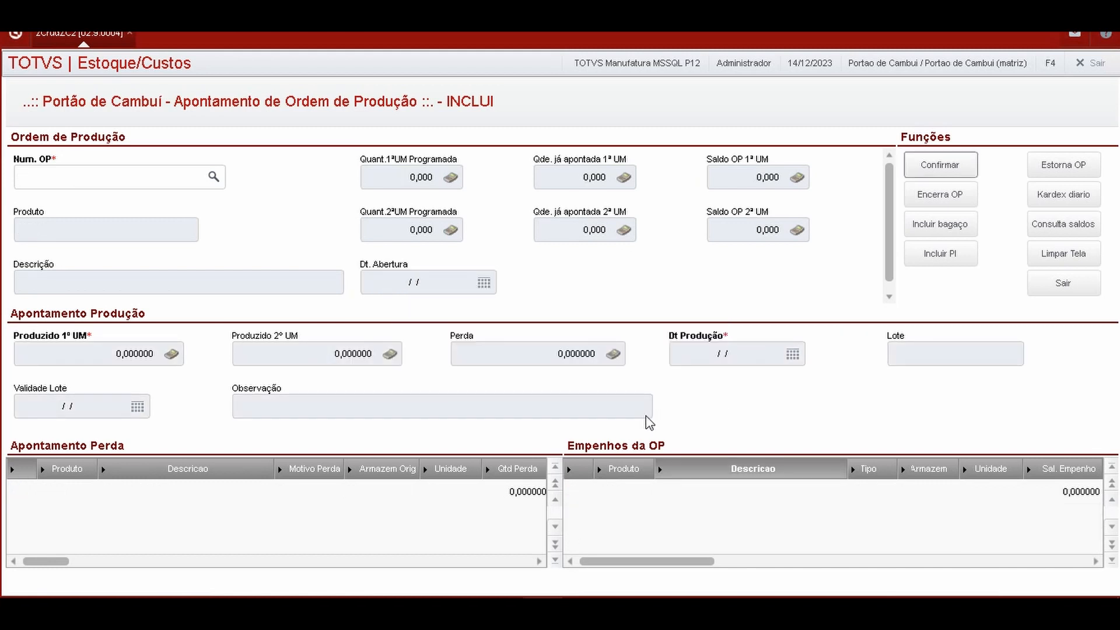
Step: Exit the production reporting routine and return to pre-order 000018 in the order list
click(1078, 284)
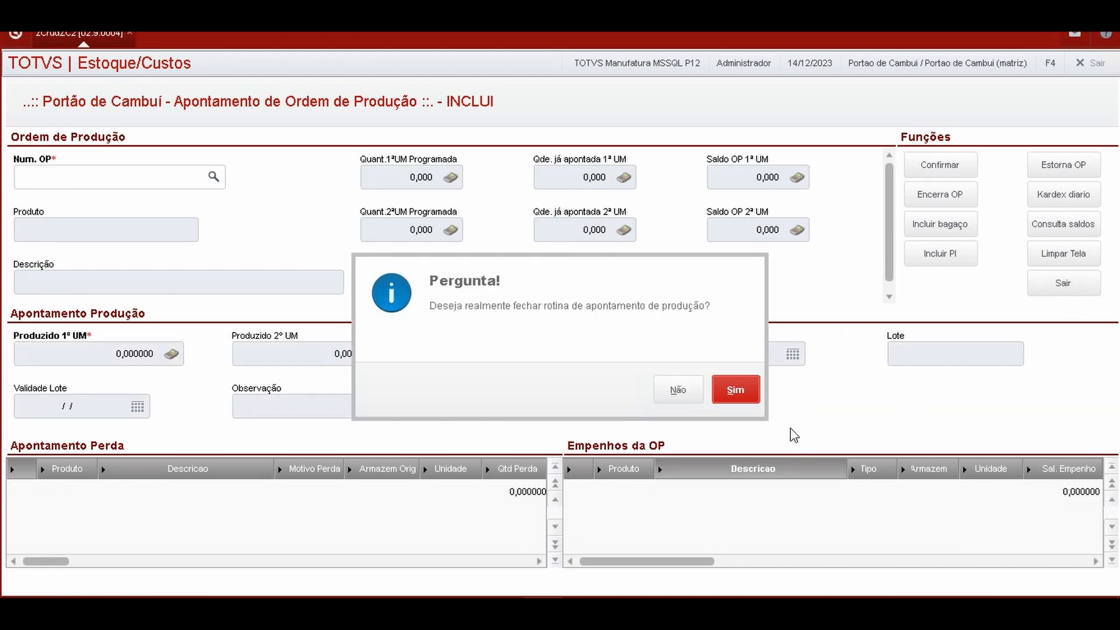
click(736, 390)
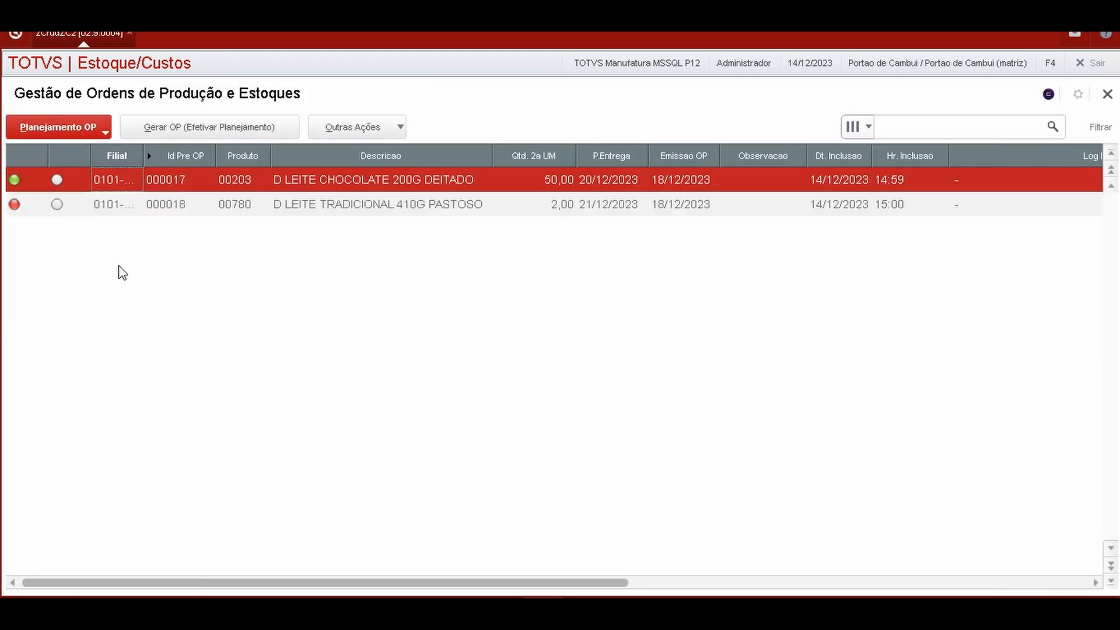
click(61, 232)
Step: Open the production reporting routine and load production order 040365, D LEITE TRADICIONAL 410G PASTOSO, to inspect its recorded ACUCAR CRISTAL loss
click(353, 131)
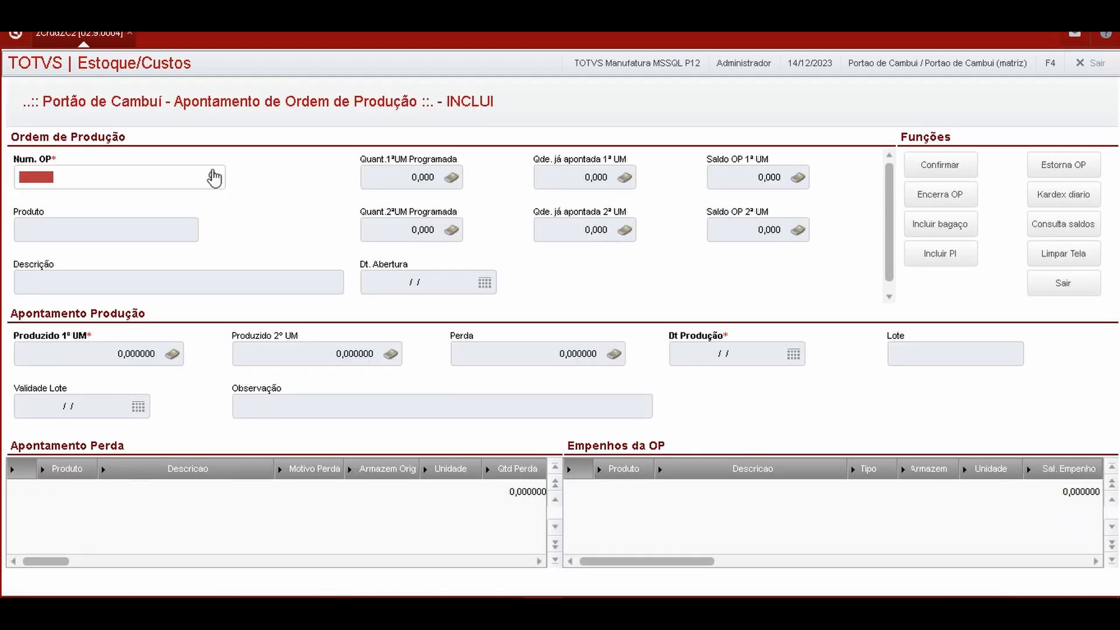
click(214, 176)
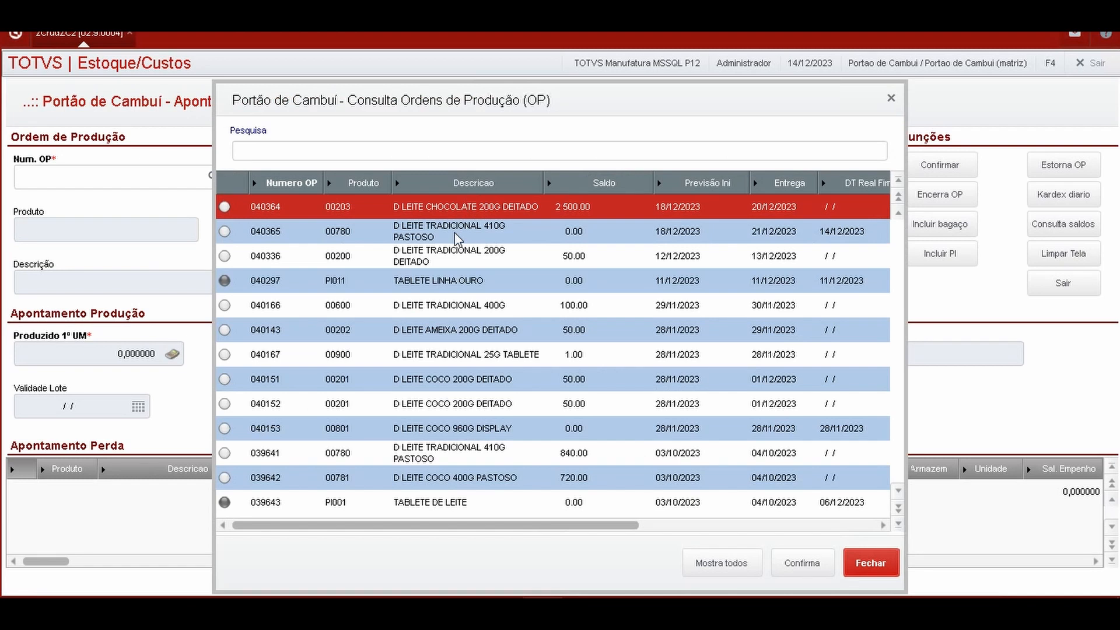
double_click(456, 238)
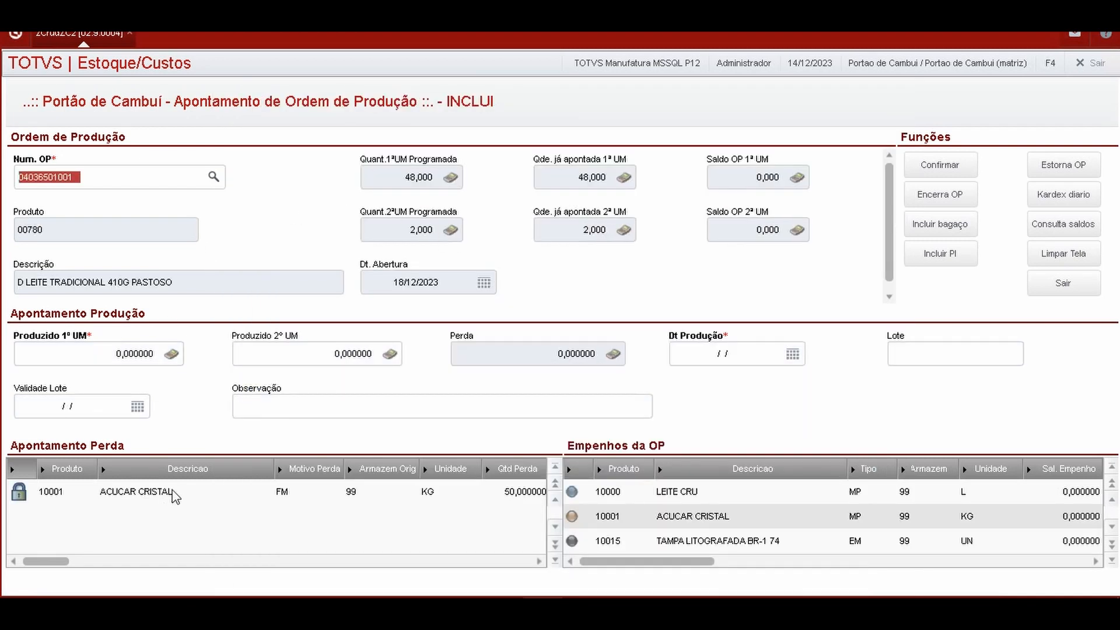
click(175, 495)
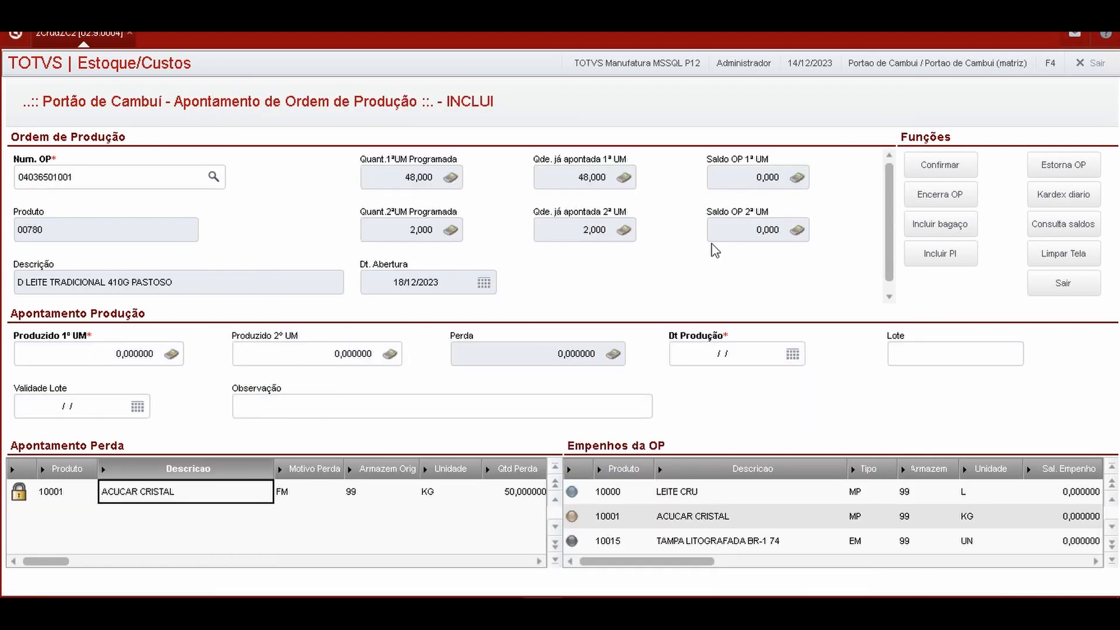
Step: Reverse reporting entry 2 of order 040365, dated 14/12/2023 with quantity 24
click(1077, 158)
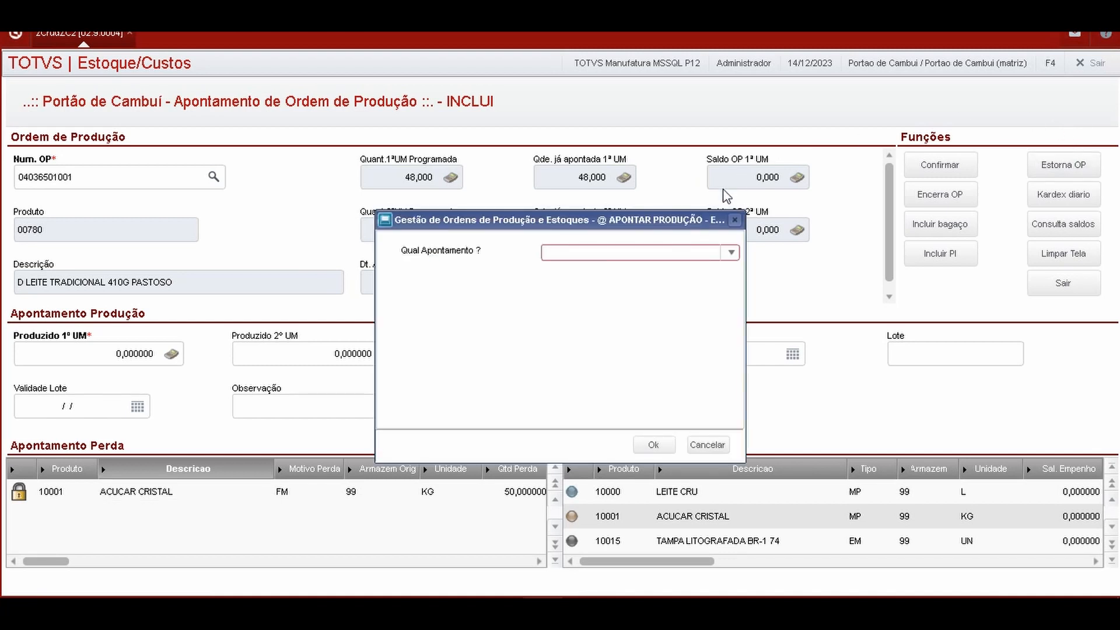
click(656, 252)
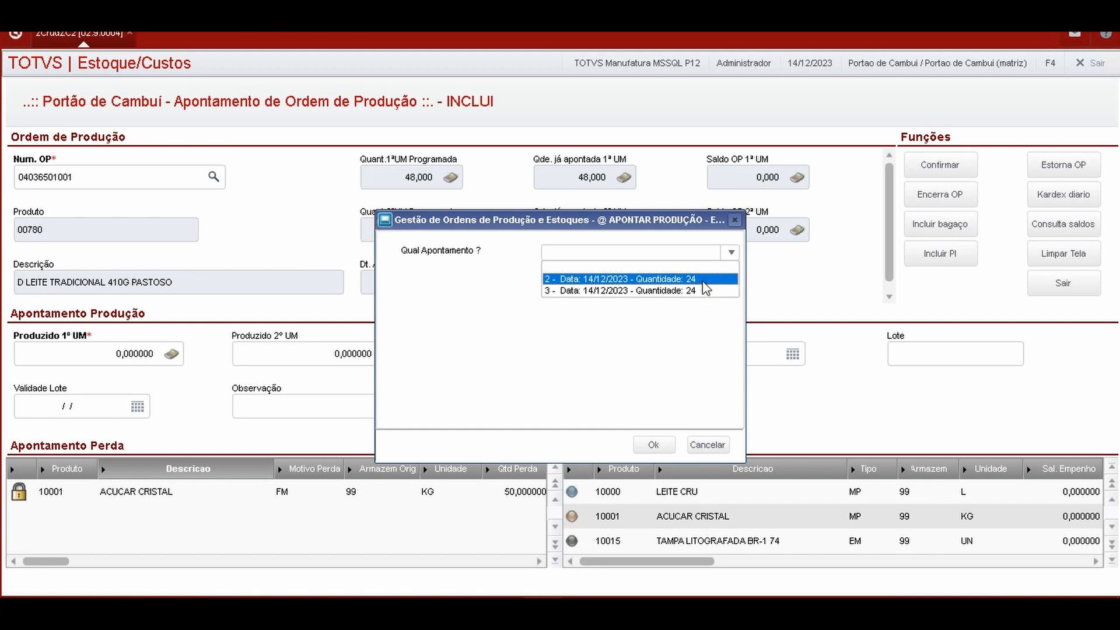
click(702, 279)
click(653, 446)
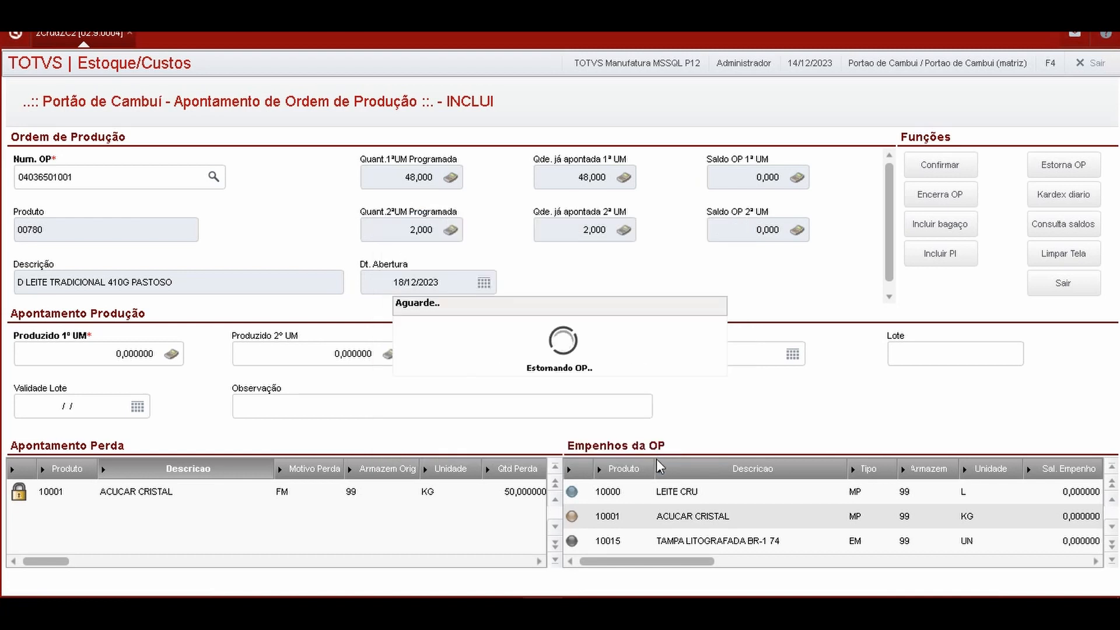
click(736, 394)
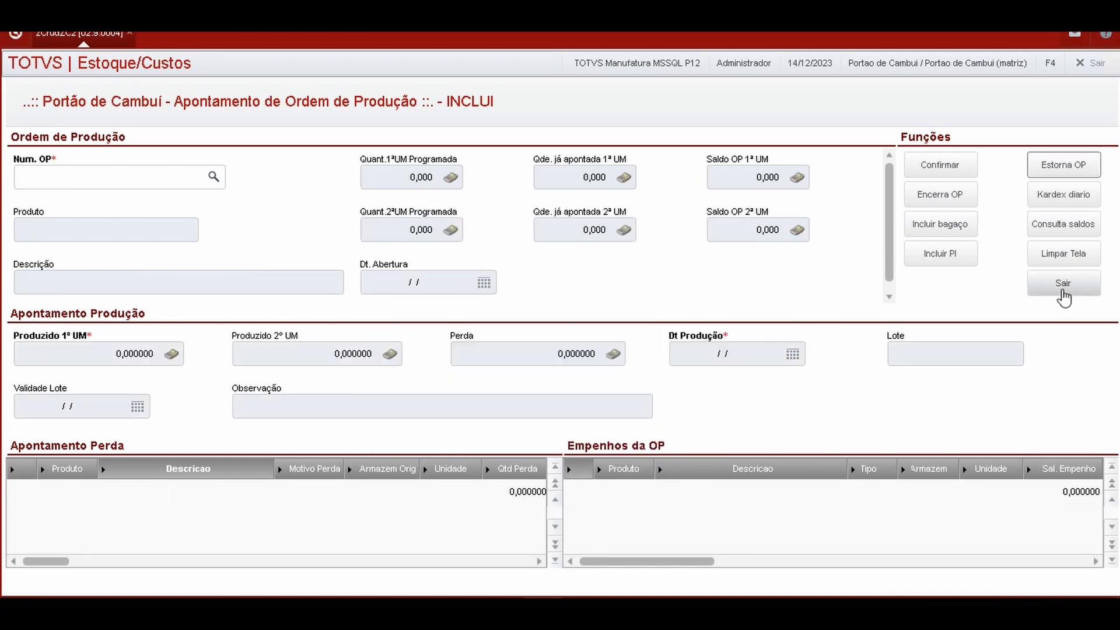
Step: Reload production order 040365 and close the order without reporting its remaining balance
click(214, 176)
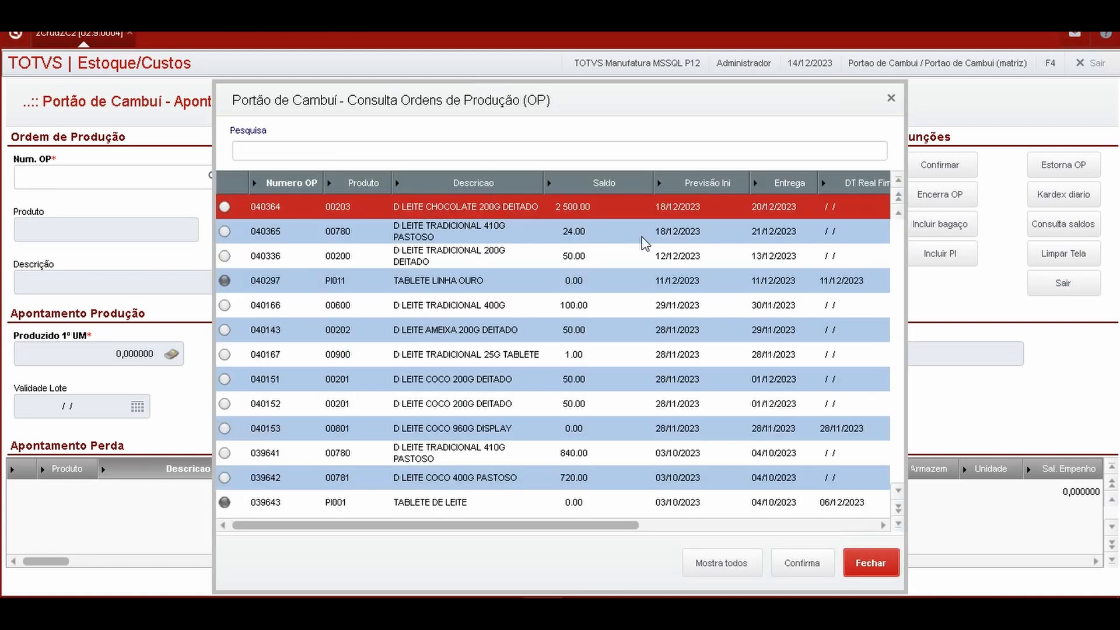
double_click(644, 242)
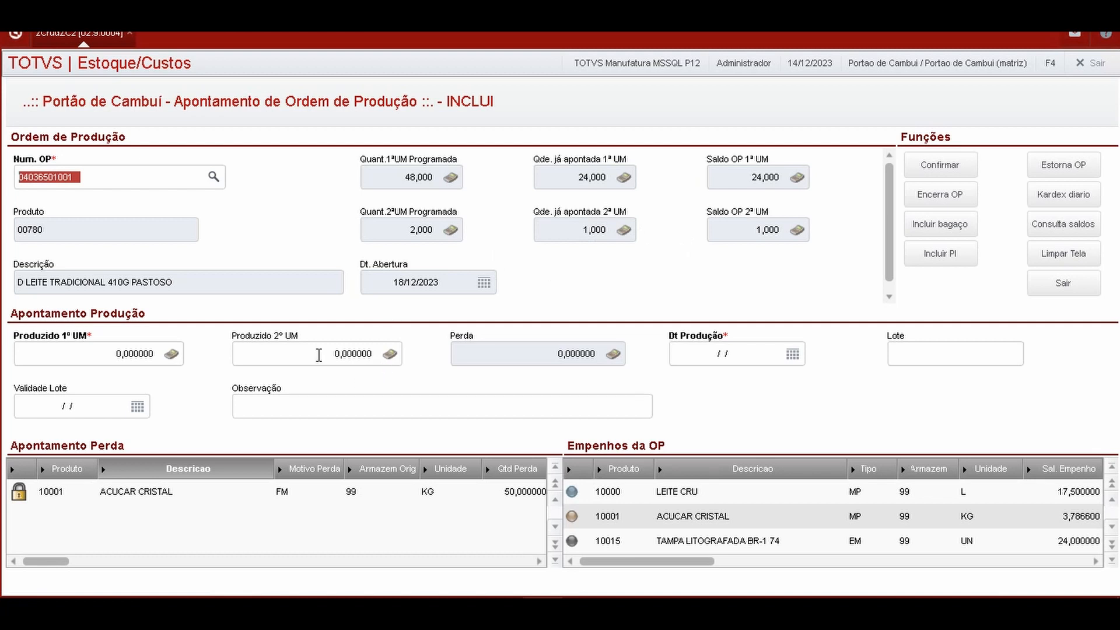
click(318, 354)
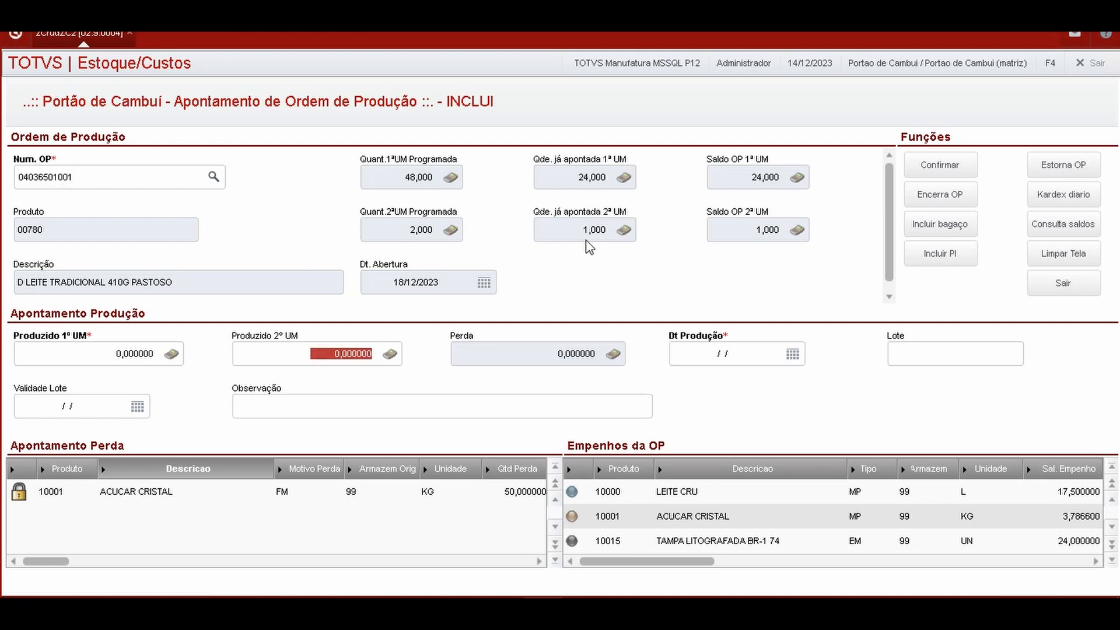
click(936, 201)
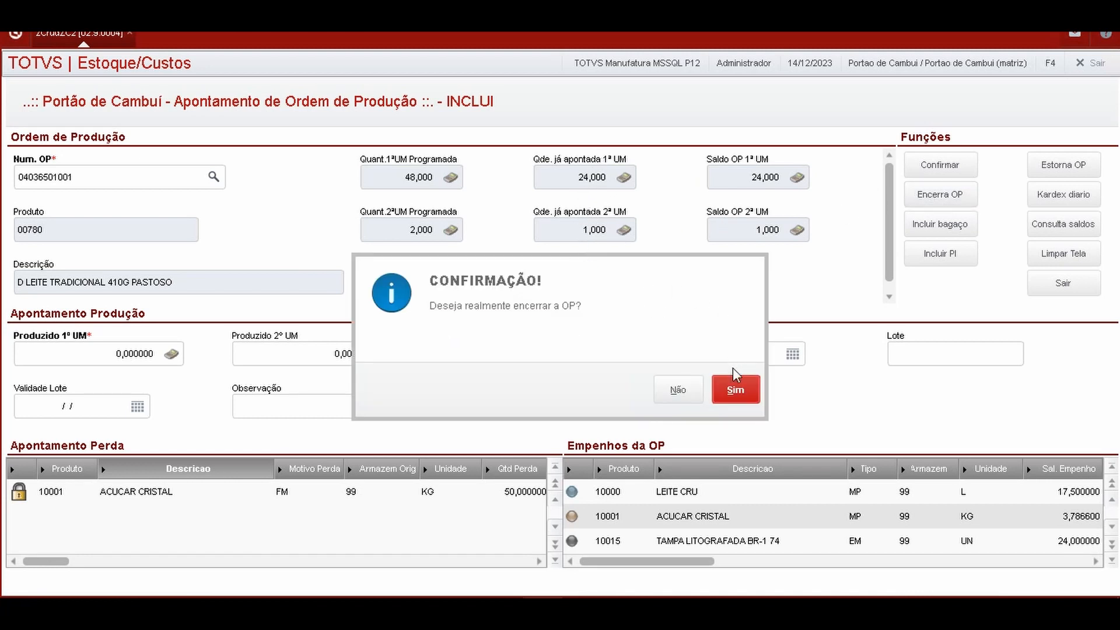
click(736, 389)
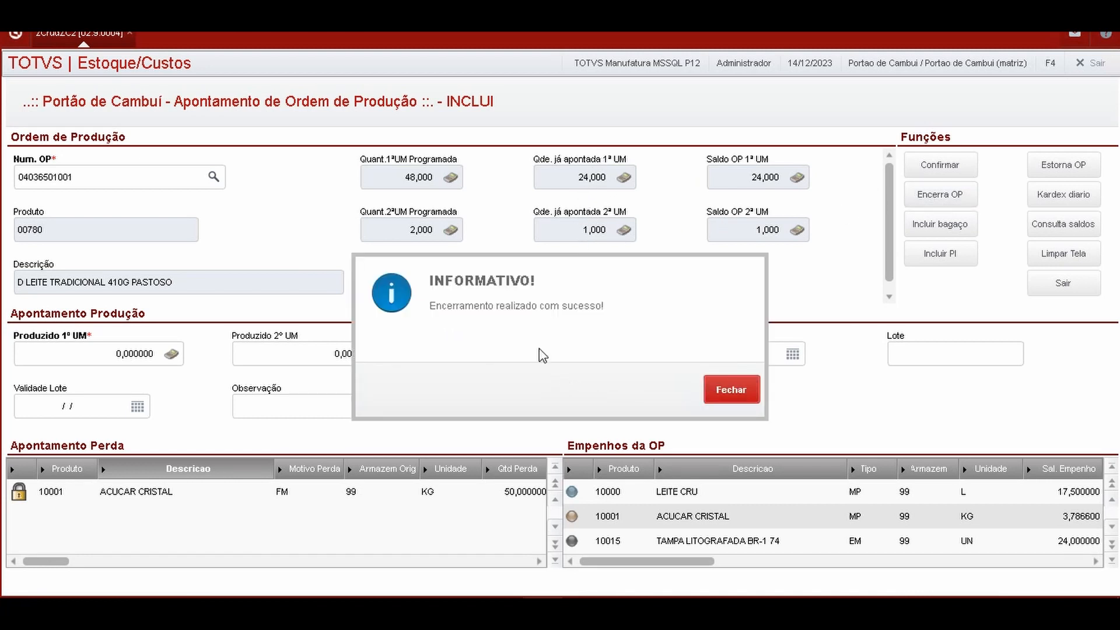
click(734, 392)
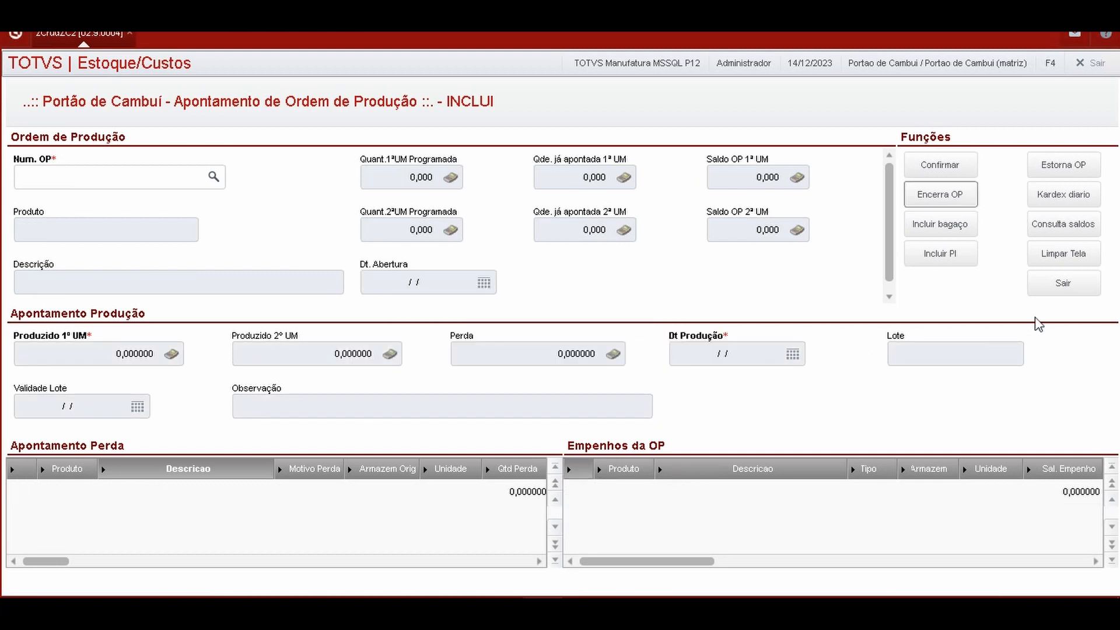
Step: Exit the production reporting routine and go through the order list from pre-order 000018 up to 000012
click(1050, 285)
click(740, 391)
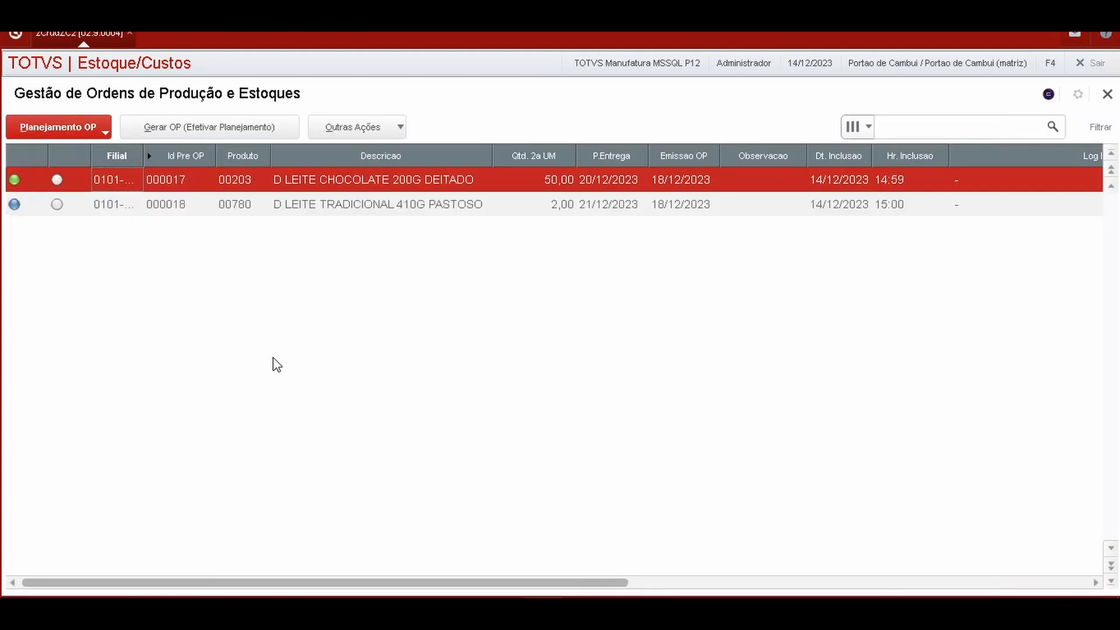
click(11, 284)
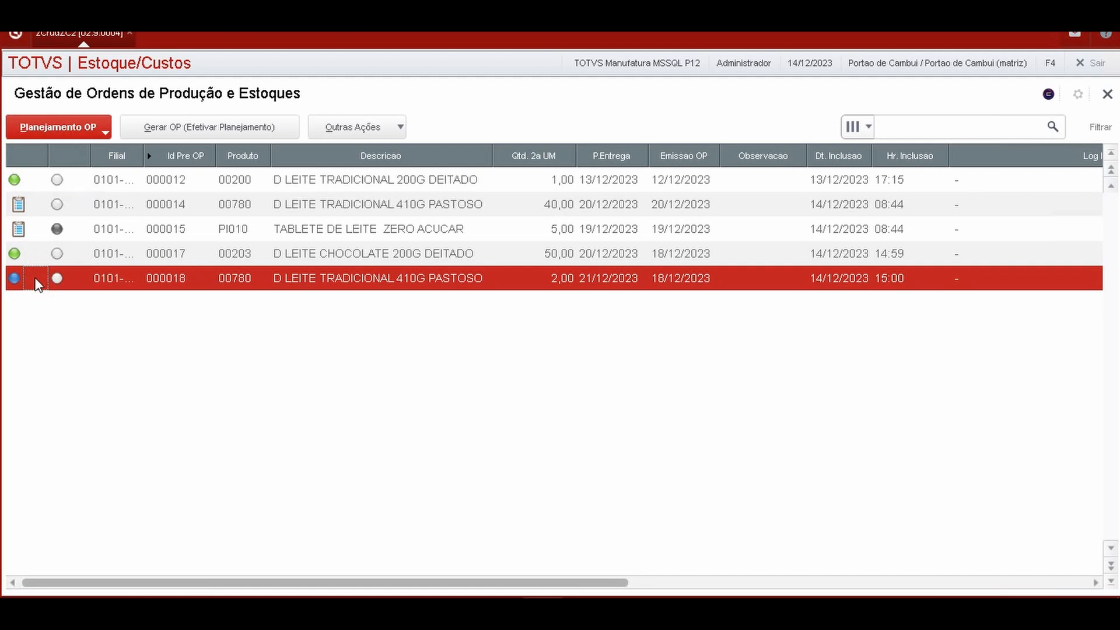
key(Up)
key(Up)
key(Up)
key(Up)
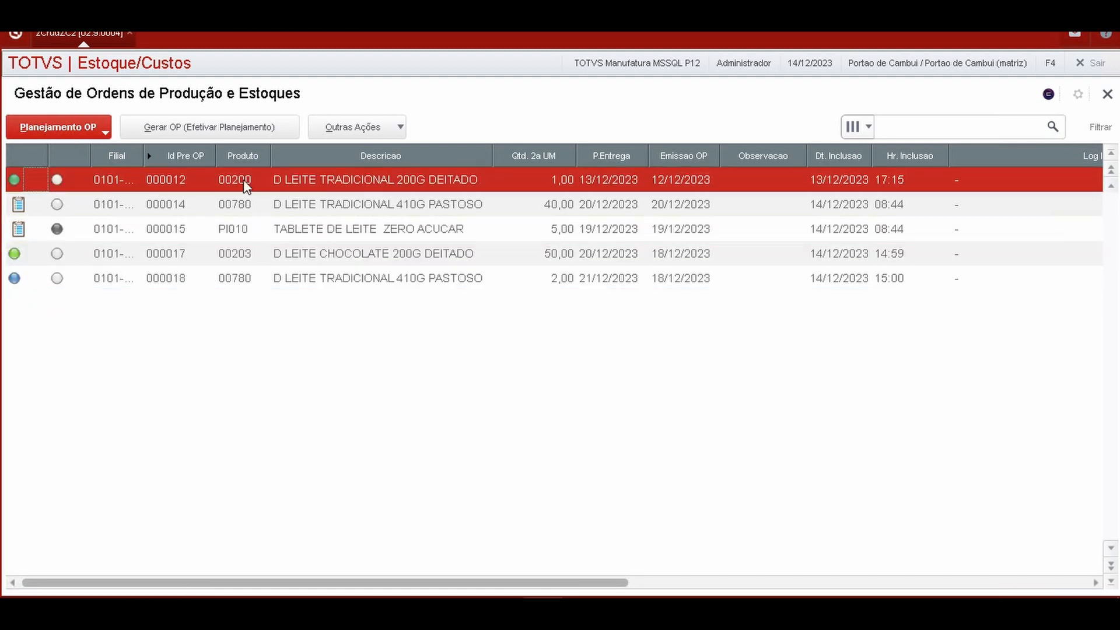
Step: Open the production reporting routine to review its available functions, and return to the order list
click(380, 129)
click(378, 166)
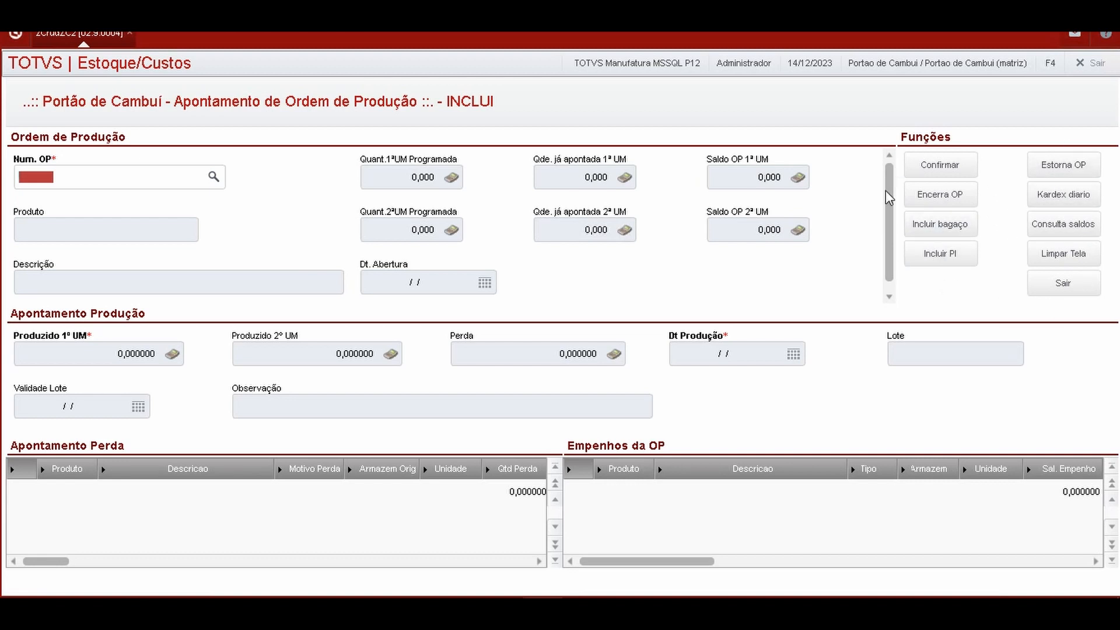
click(1059, 285)
click(737, 389)
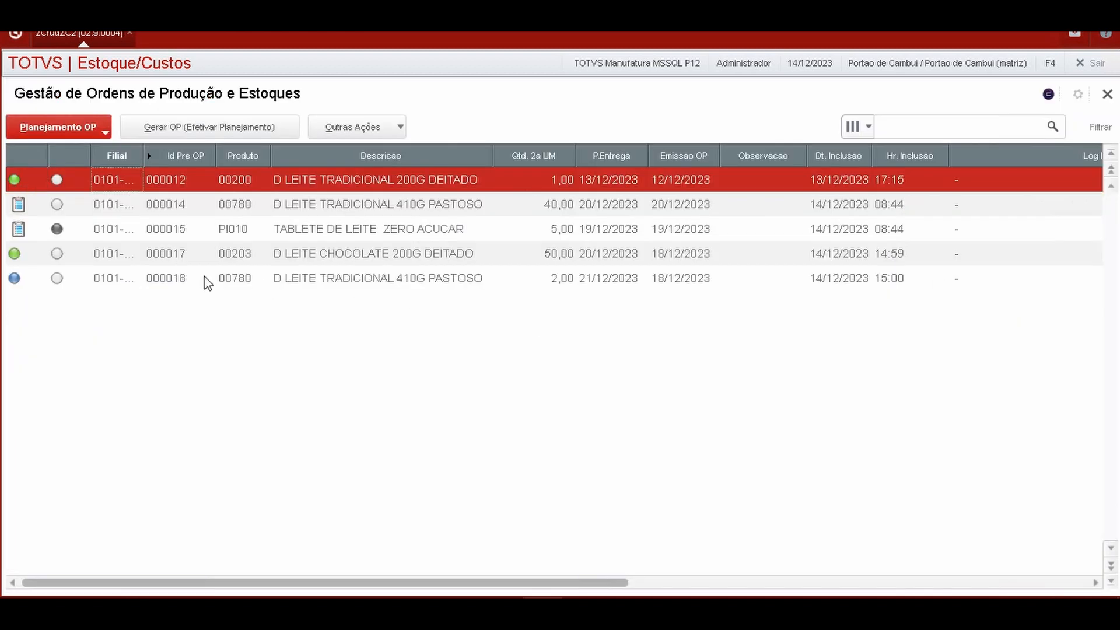
Step: Review the additional routines available for pre-order 000018, including the Consultas options, and return to pre-order 000012
click(175, 286)
click(400, 127)
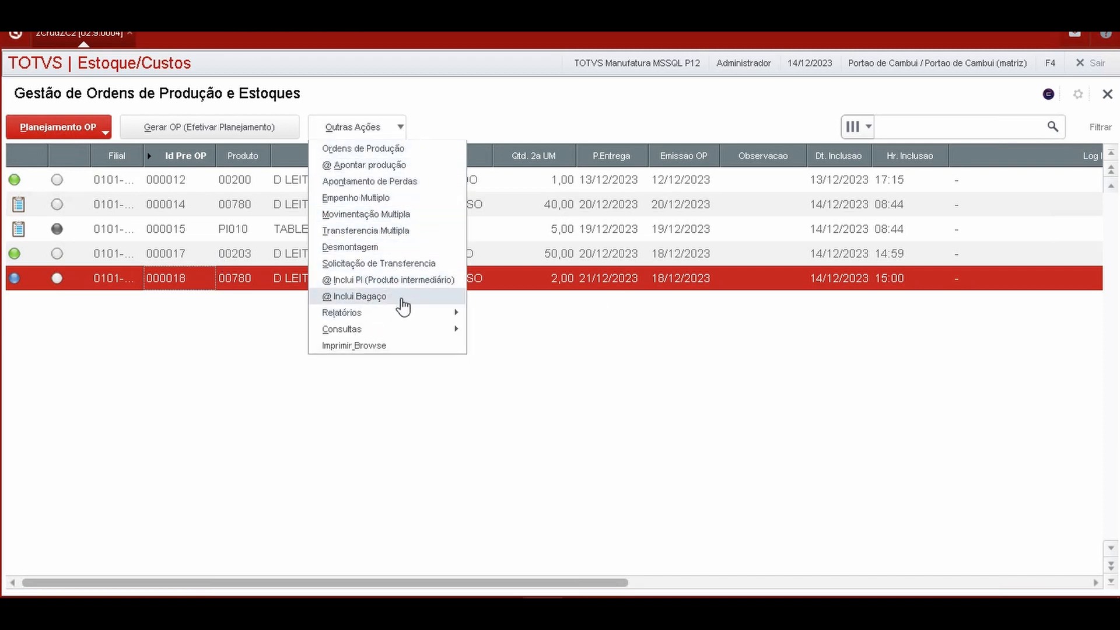
mouse_move(402, 314)
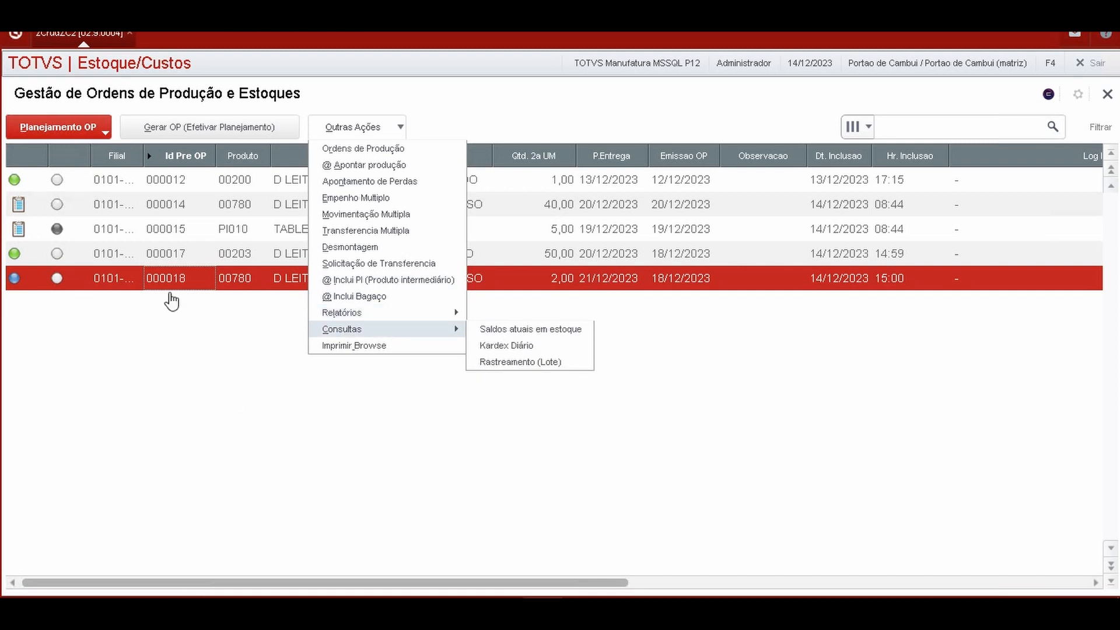
click(139, 257)
click(144, 256)
key(Up)
key(Up)
key(Up)
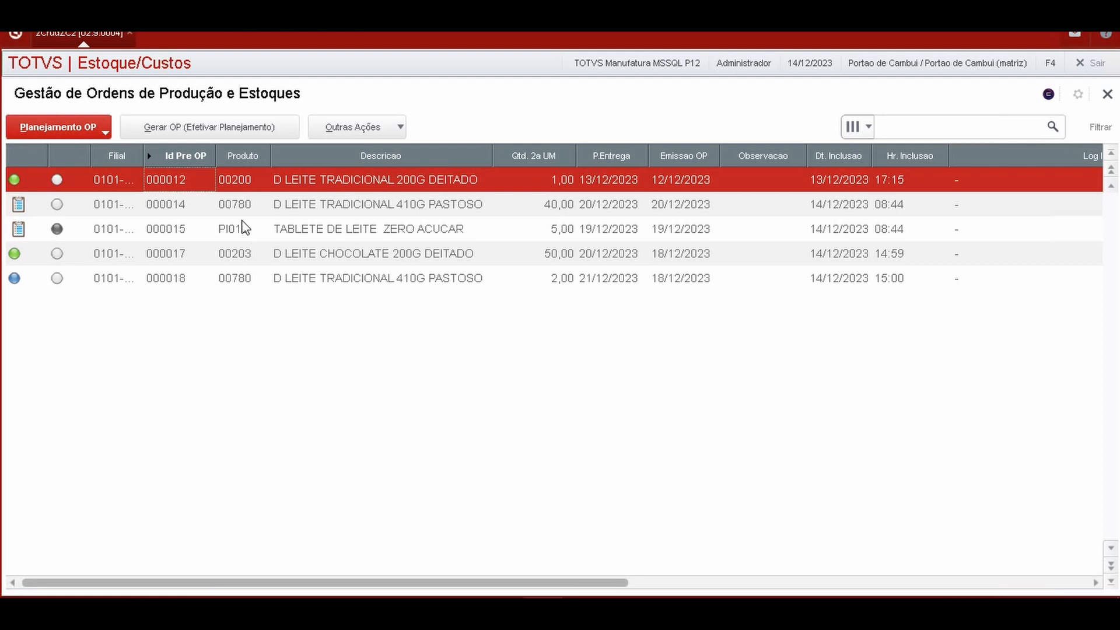
click(94, 134)
click(275, 234)
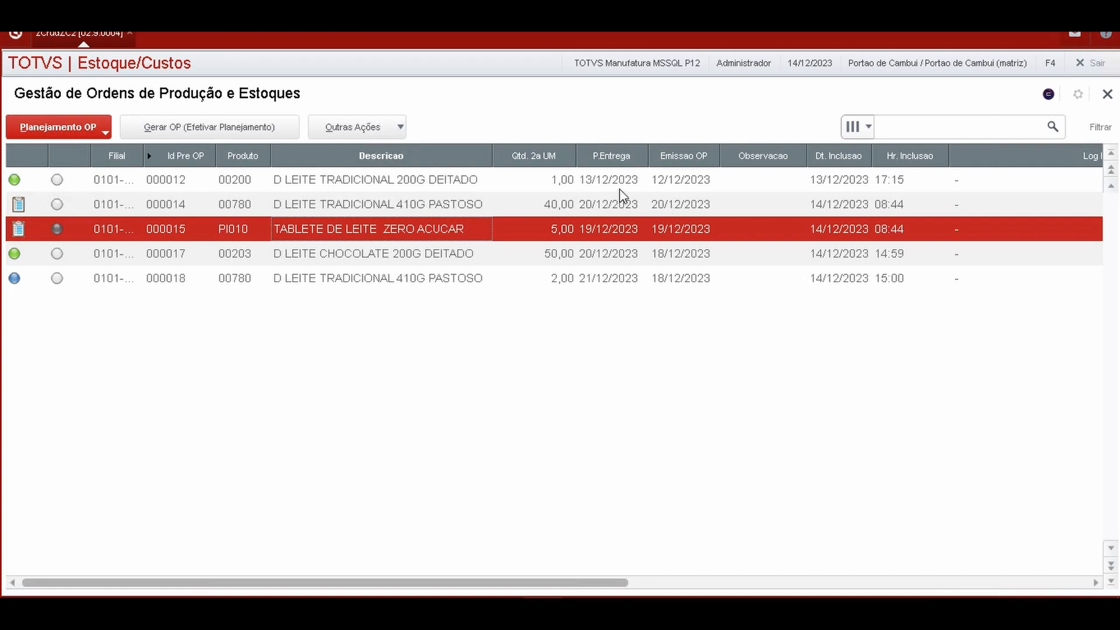
click(337, 256)
click(352, 232)
click(343, 204)
click(344, 182)
click(336, 205)
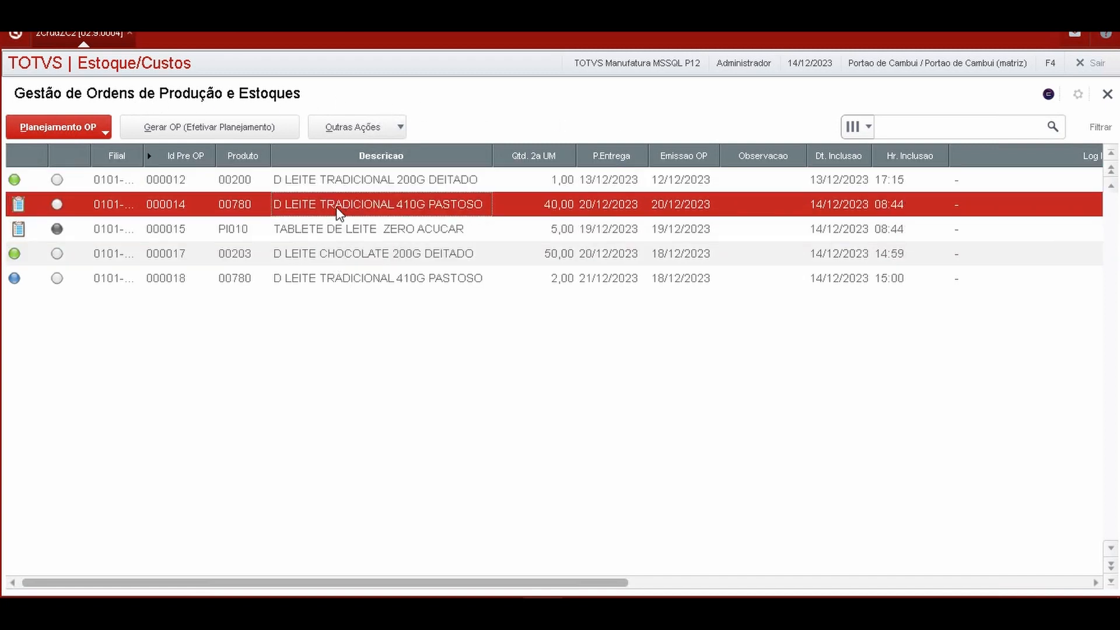
click(291, 238)
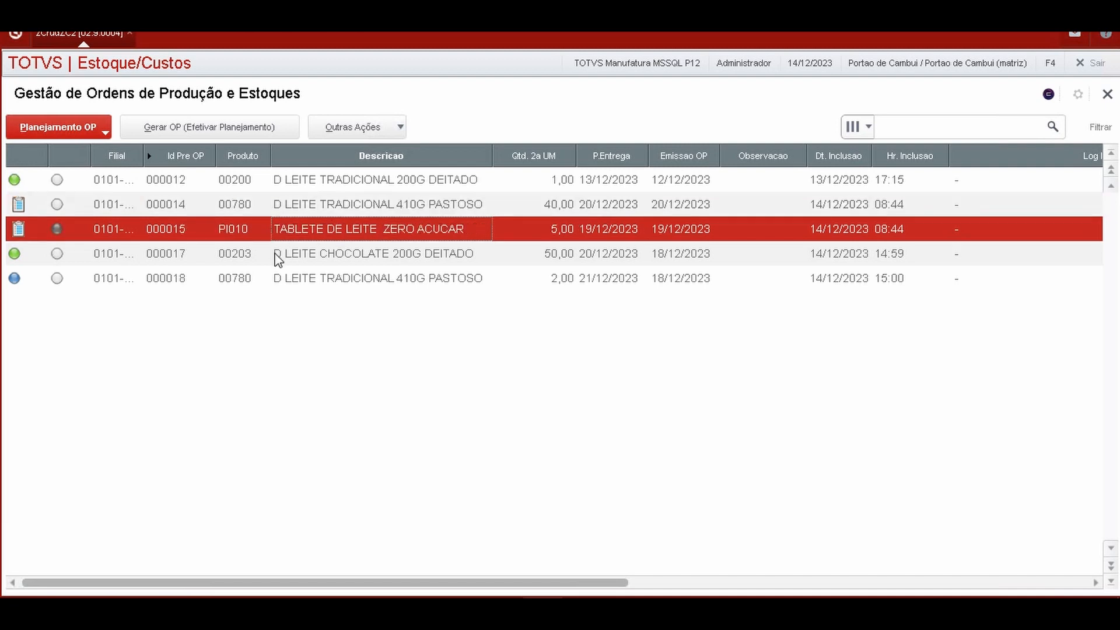
click(276, 256)
click(290, 278)
click(286, 255)
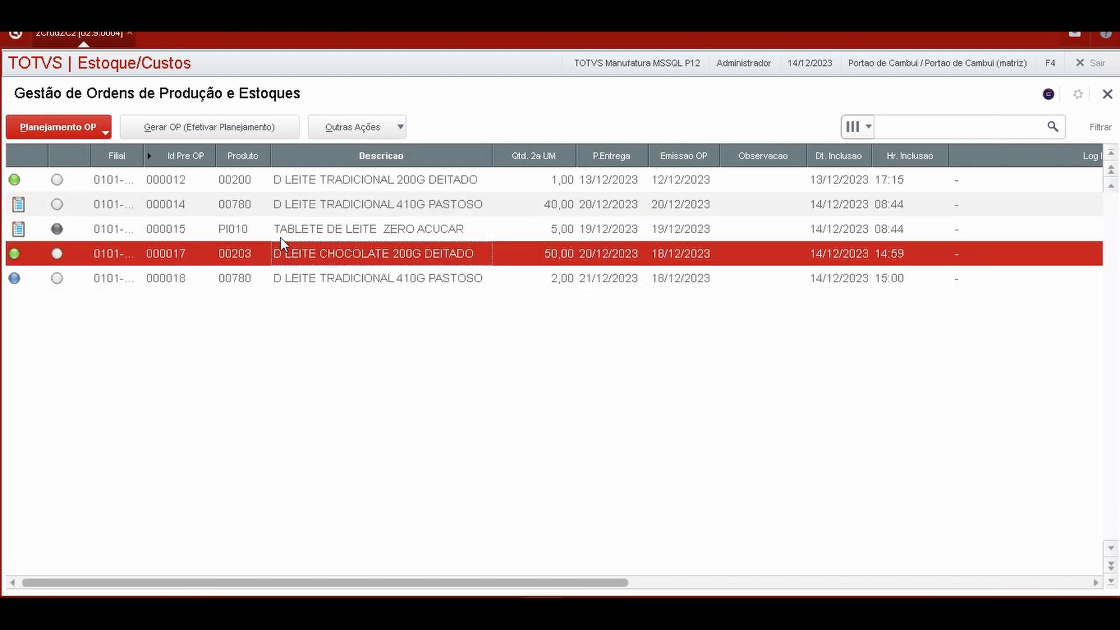
click(286, 231)
click(297, 204)
click(275, 185)
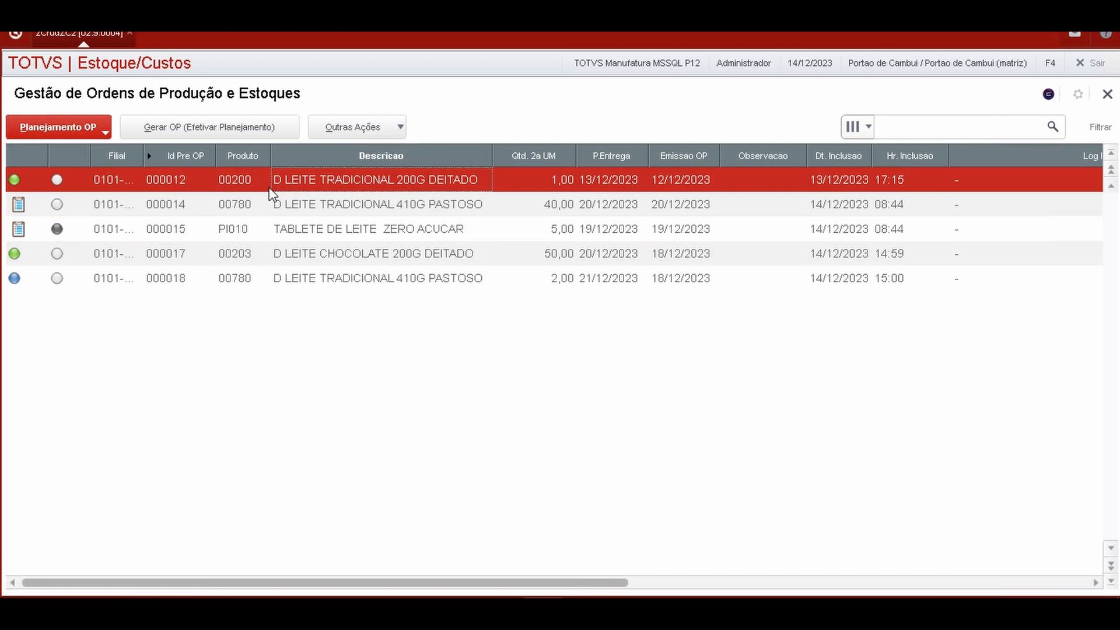
click(386, 129)
click(147, 209)
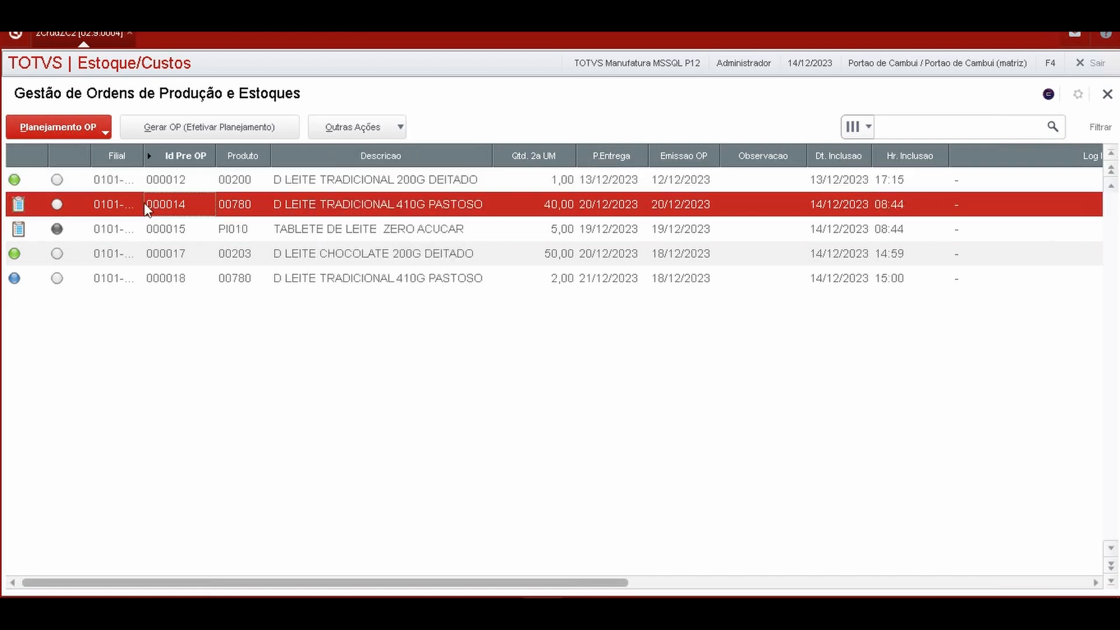